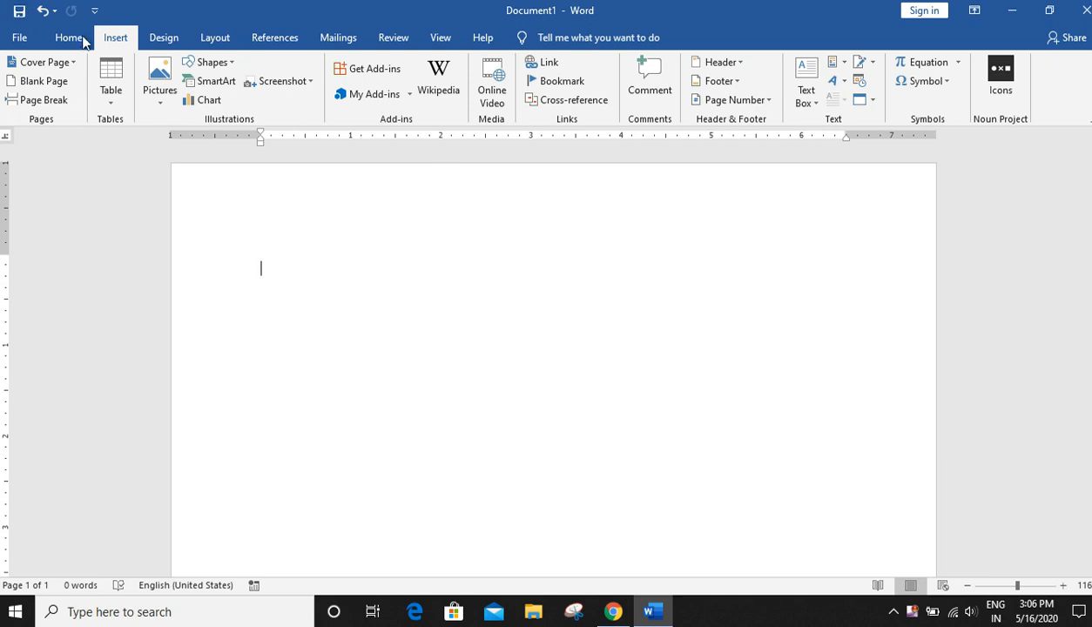
- Insert the Grid built-in cover page
{"action": "left_click", "coordinate": [72, 38]}
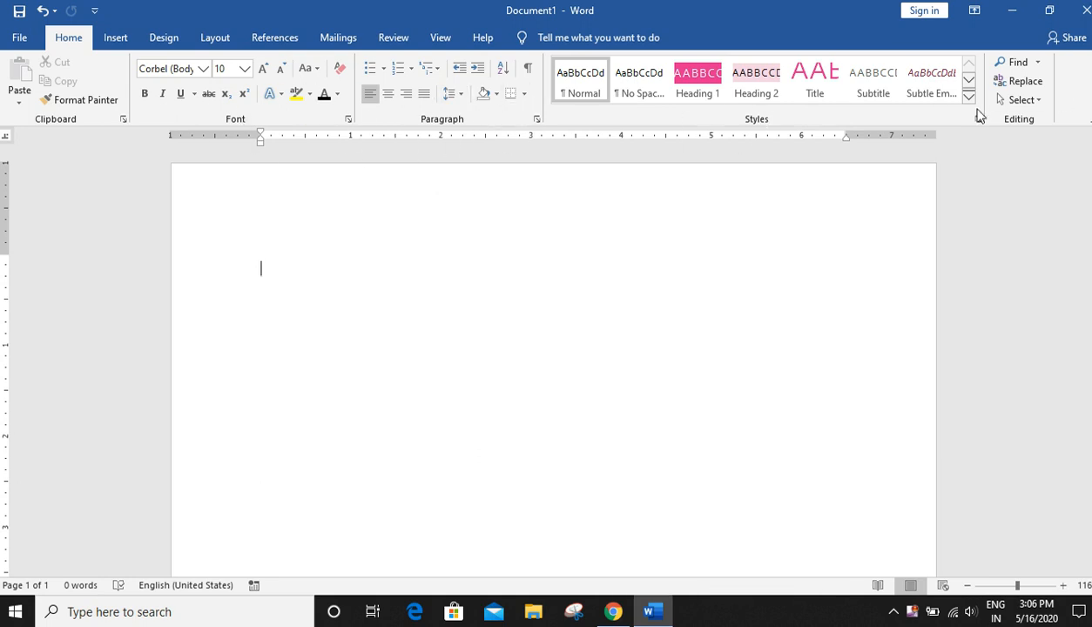
{"action": "left_click", "coordinate": [116, 37]}
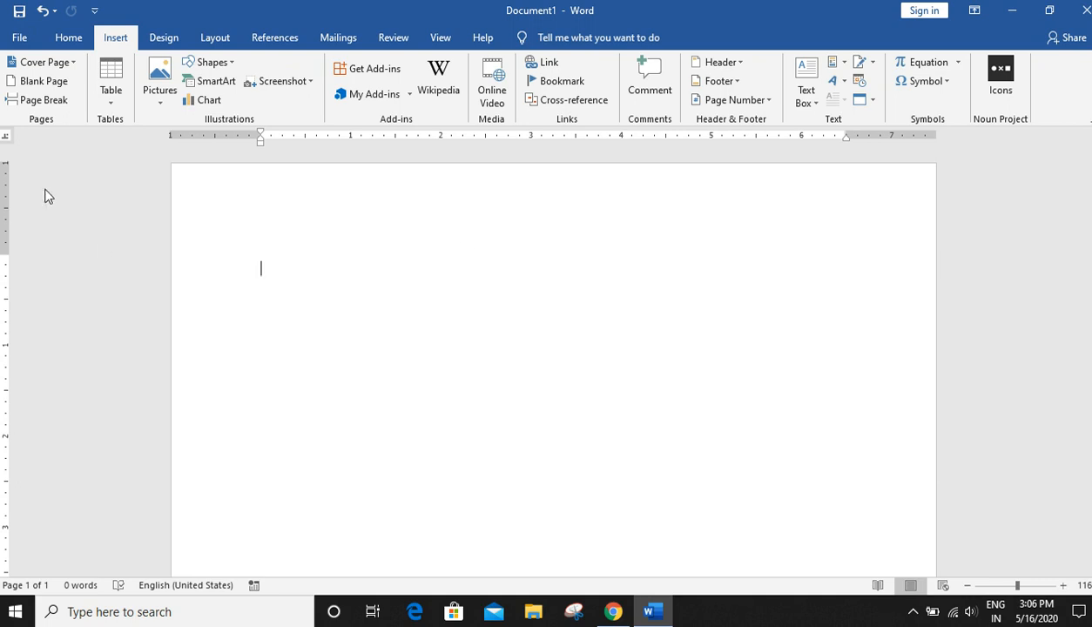
{"action": "left_click", "coordinate": [63, 68]}
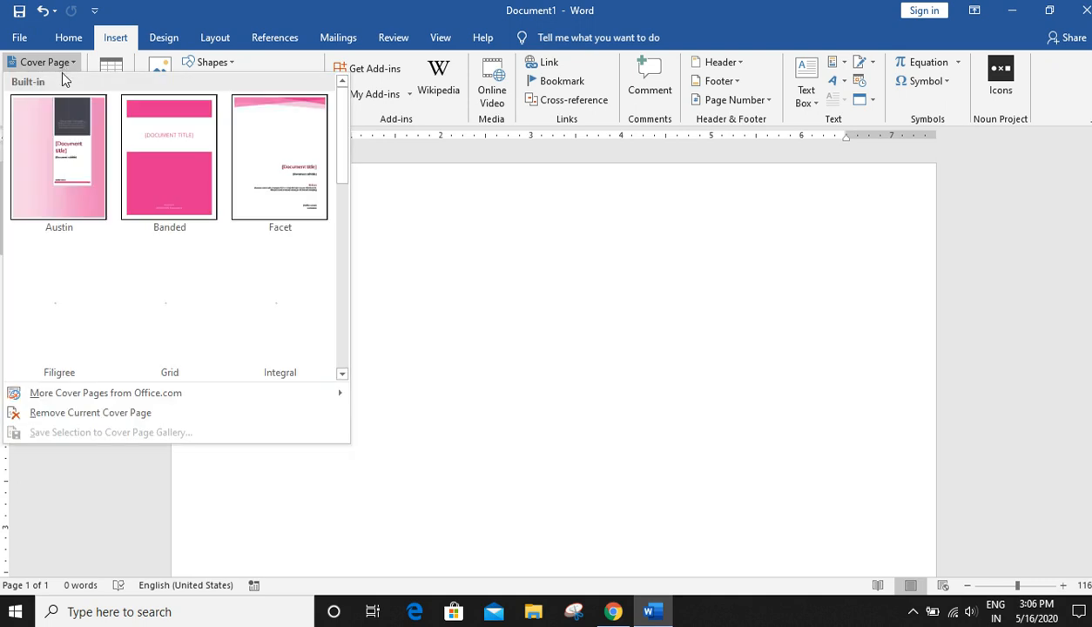
{"action": "mouse_move", "coordinate": [344, 165]}
{"action": "left_mouse_down"}
{"action": "mouse_move", "coordinate": [339, 243]}
{"action": "mouse_move", "coordinate": [338, 157]}
{"action": "left_mouse_up"}
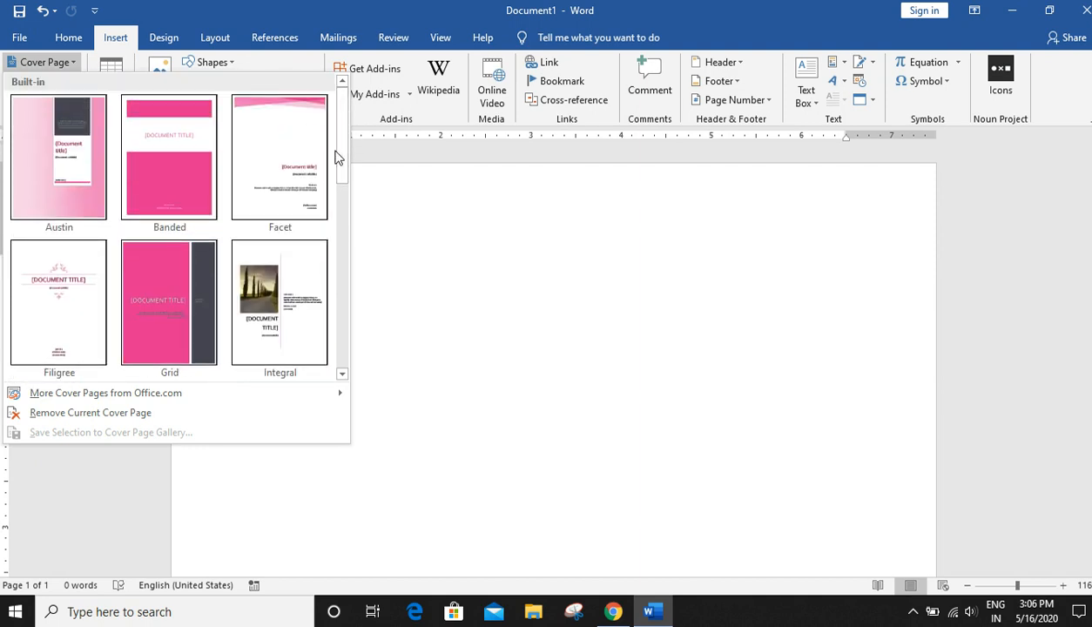
{"action": "left_click", "coordinate": [168, 328]}
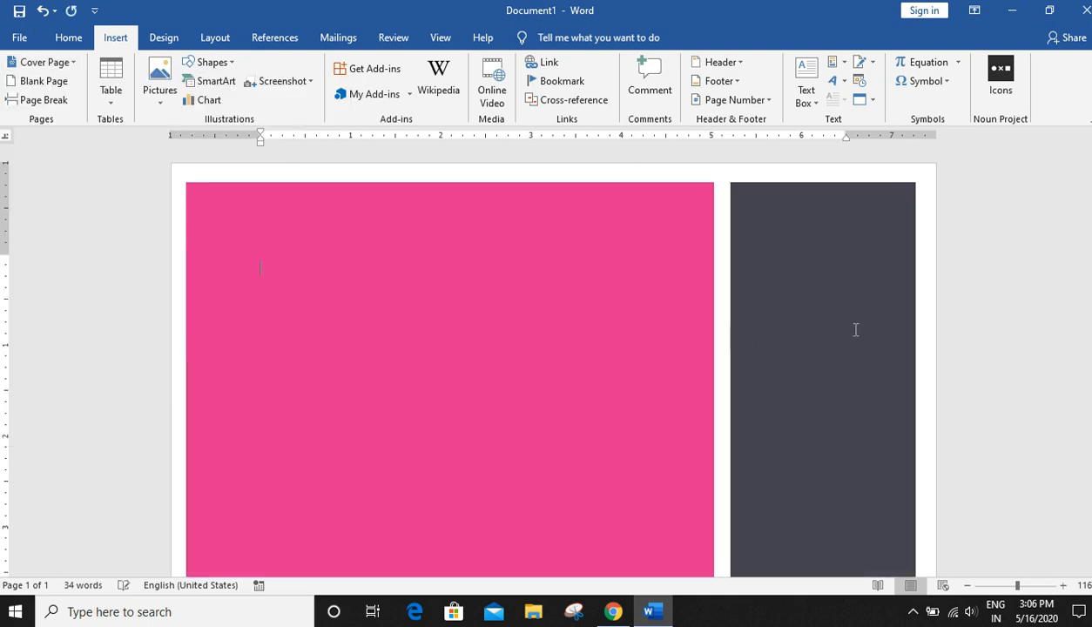
- Replace the cover page's title placeholder with SAMPLE TITLE
{"action": "scroll", "coordinate": [858, 331], "scroll_direction": "down", "scroll_amount": 5}
{"action": "scroll", "coordinate": [856, 327], "scroll_direction": "up", "scroll_amount": 5}
{"action": "scroll", "coordinate": [855, 325], "scroll_direction": "up", "scroll_amount": 3}
{"action": "scroll", "coordinate": [856, 322], "scroll_direction": "down", "scroll_amount": 4}
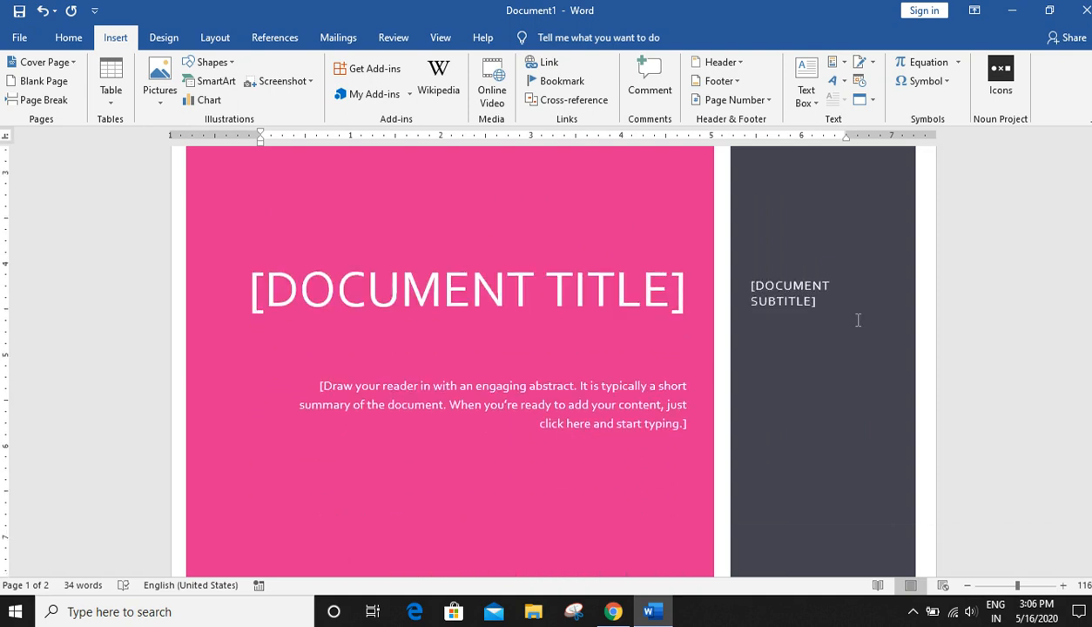
{"action": "left_click", "coordinate": [310, 293]}
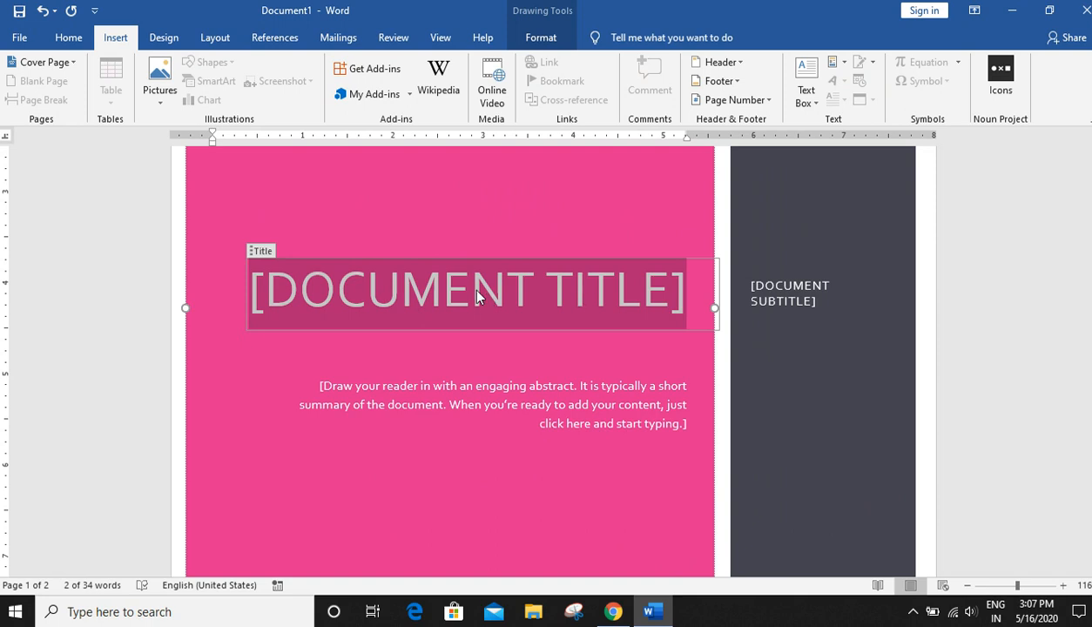
{"action": "type", "text": "Ss"}
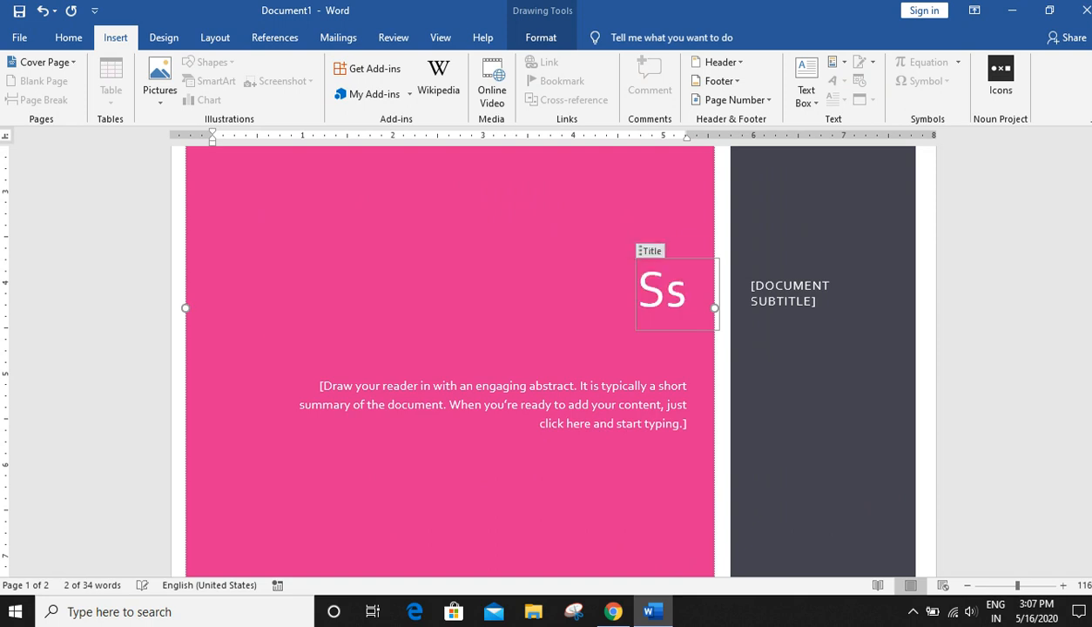
{"action": "key", "text": "BackSpace"}
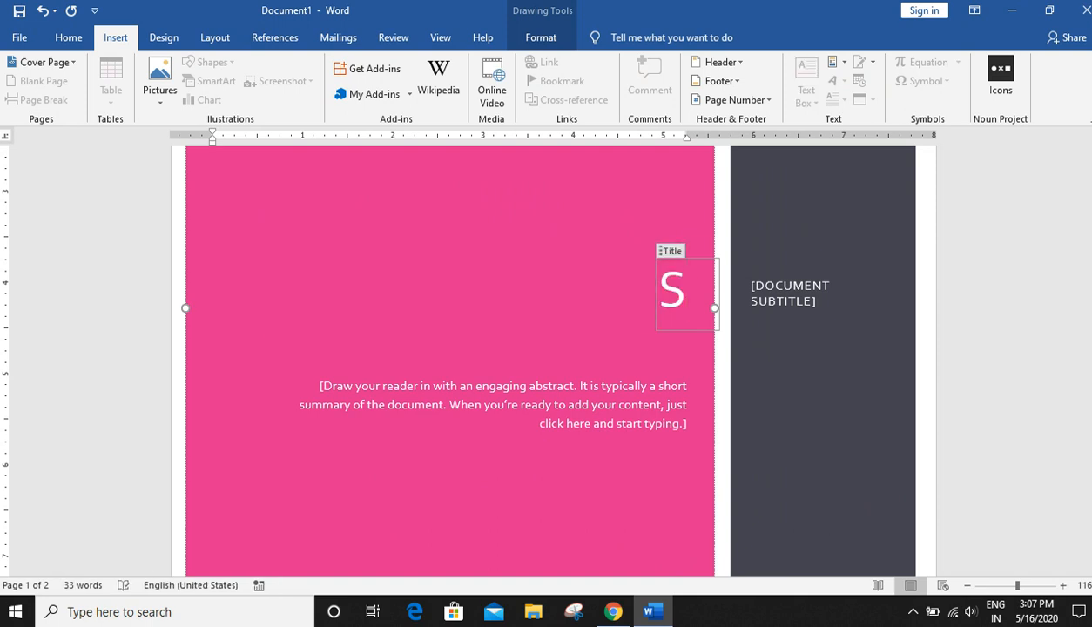
{"action": "type", "text": "AM"}
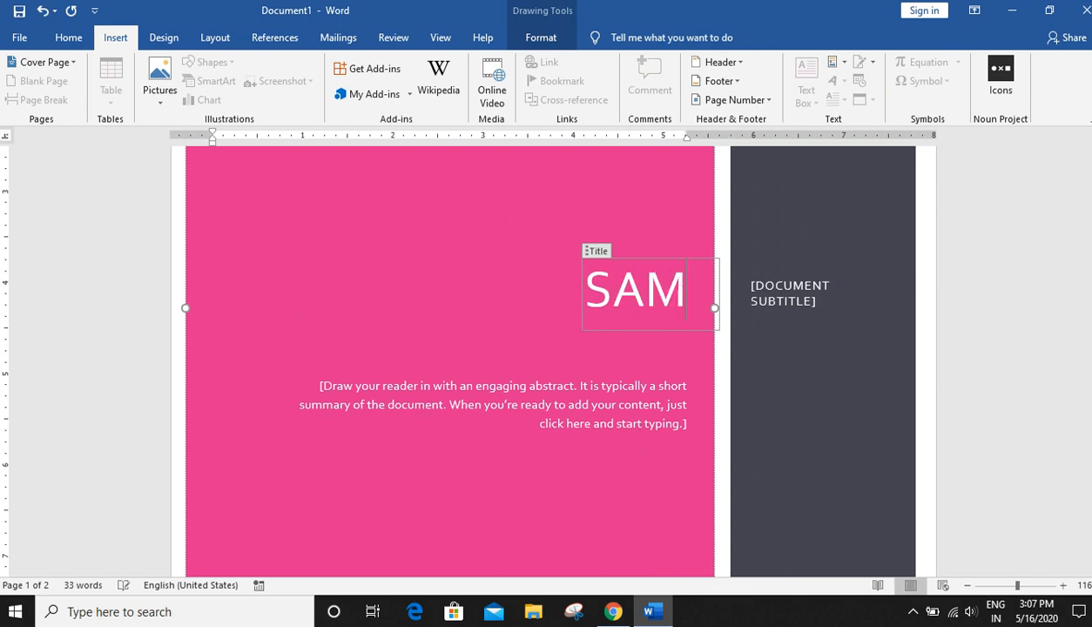
{"action": "type", "text": "PLE TITLE"}
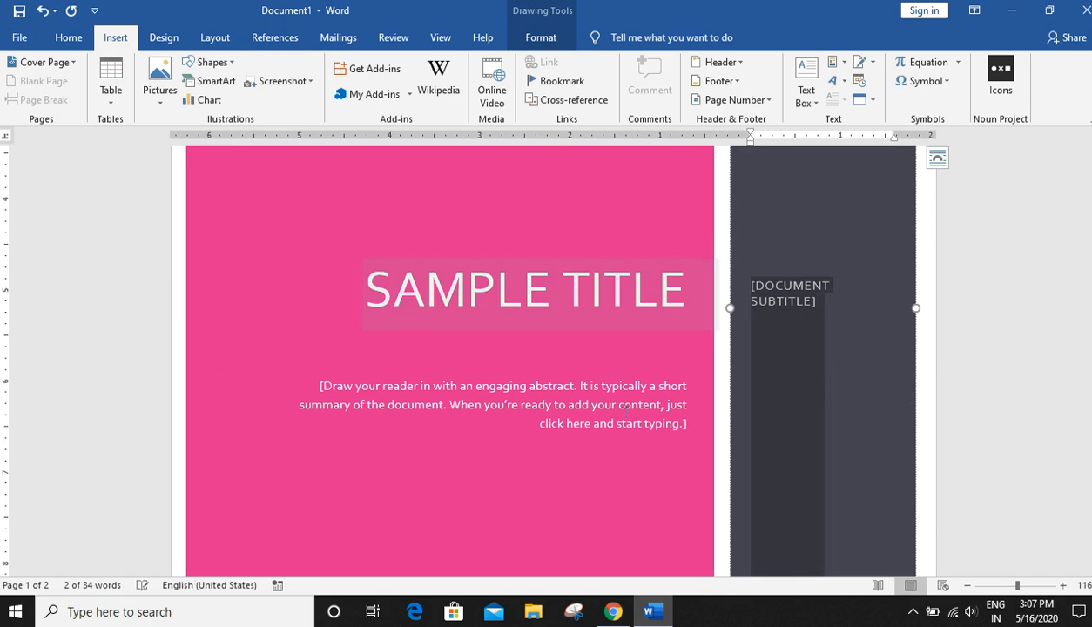
- Type Ss over the cover page's abstract placeholder
{"action": "left_click", "coordinate": [506, 426]}
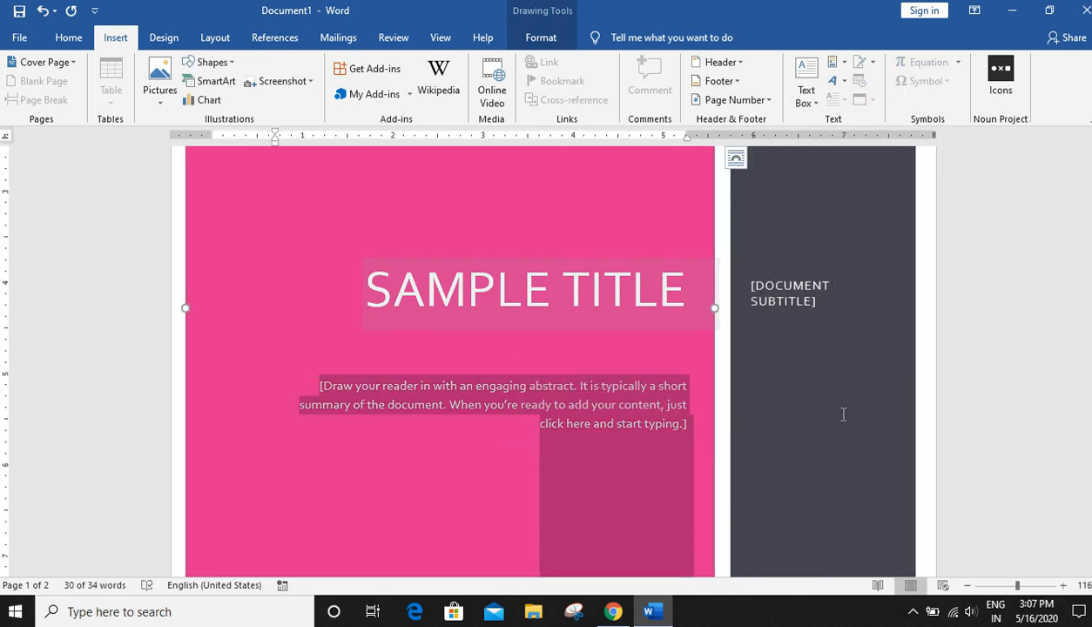
{"action": "scroll", "coordinate": [852, 390], "scroll_direction": "up", "scroll_amount": 4}
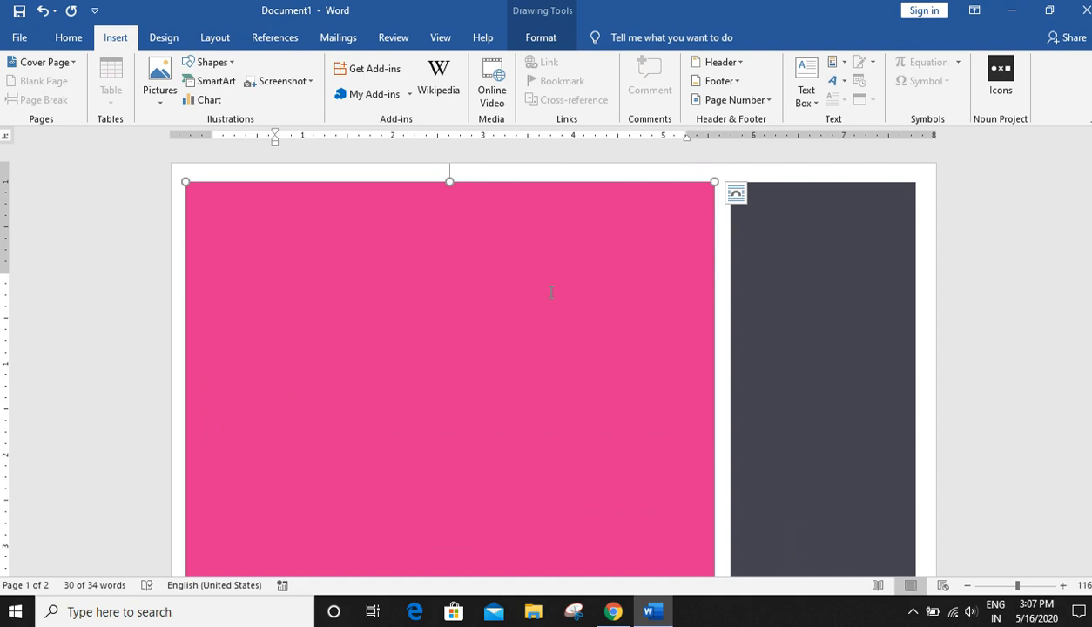
{"action": "type", "text": "Ss"}
- Undo the abstract text, the title text and the cover page
{"action": "key", "text": "ctrl+z"}
{"action": "key", "text": "ctrl+z"}
{"action": "key", "text": "ctrl+z"}
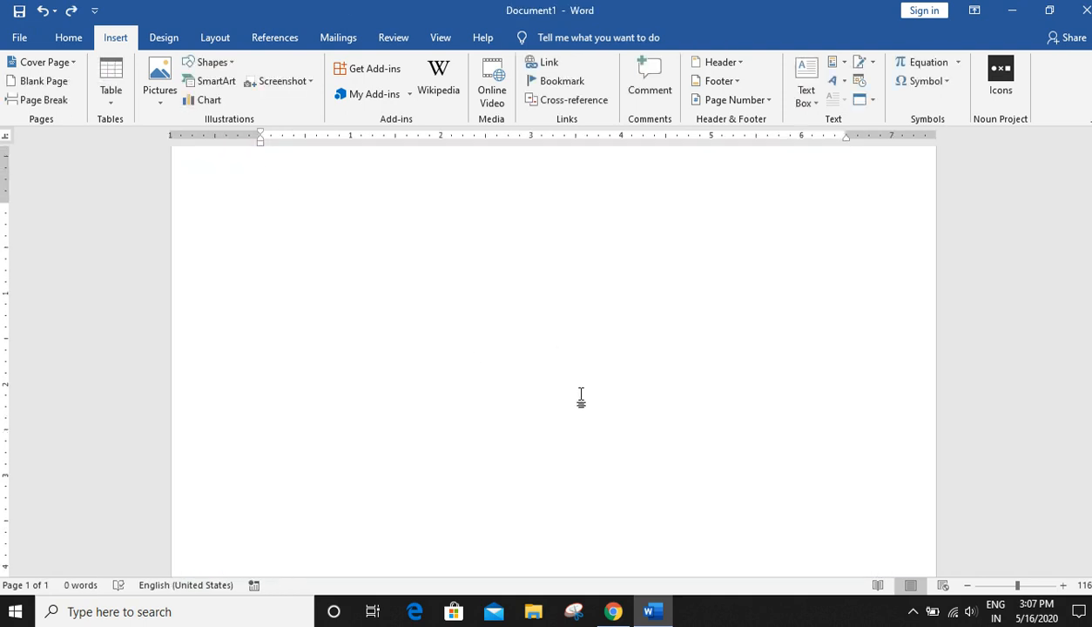
- Insert a blank page, then undo it
{"action": "left_click", "coordinate": [61, 82]}
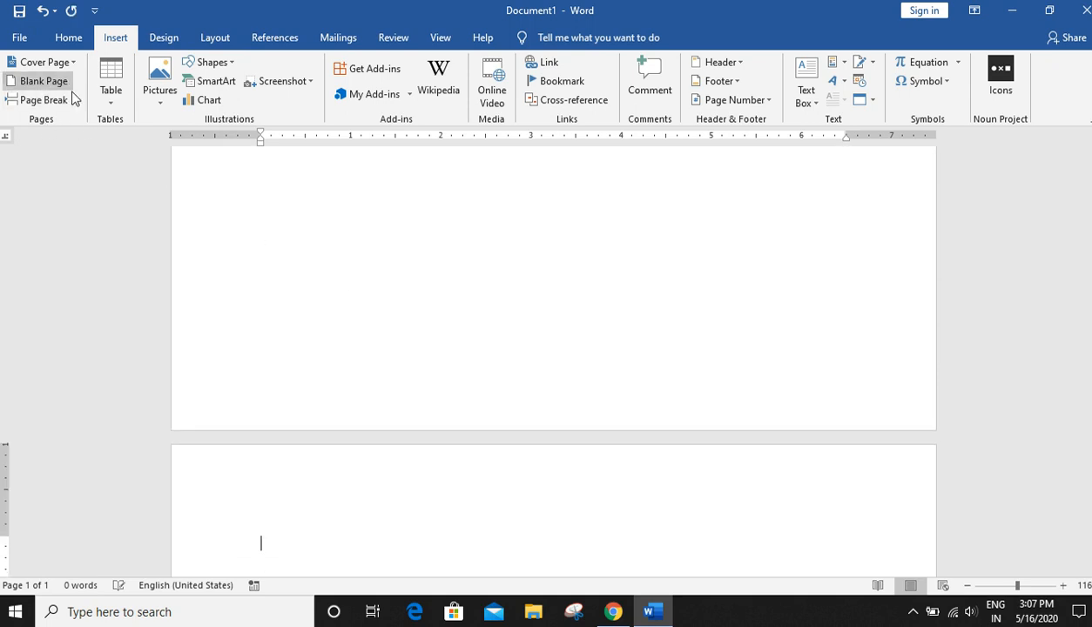
{"action": "scroll", "coordinate": [568, 394], "scroll_direction": "down", "scroll_amount": 4}
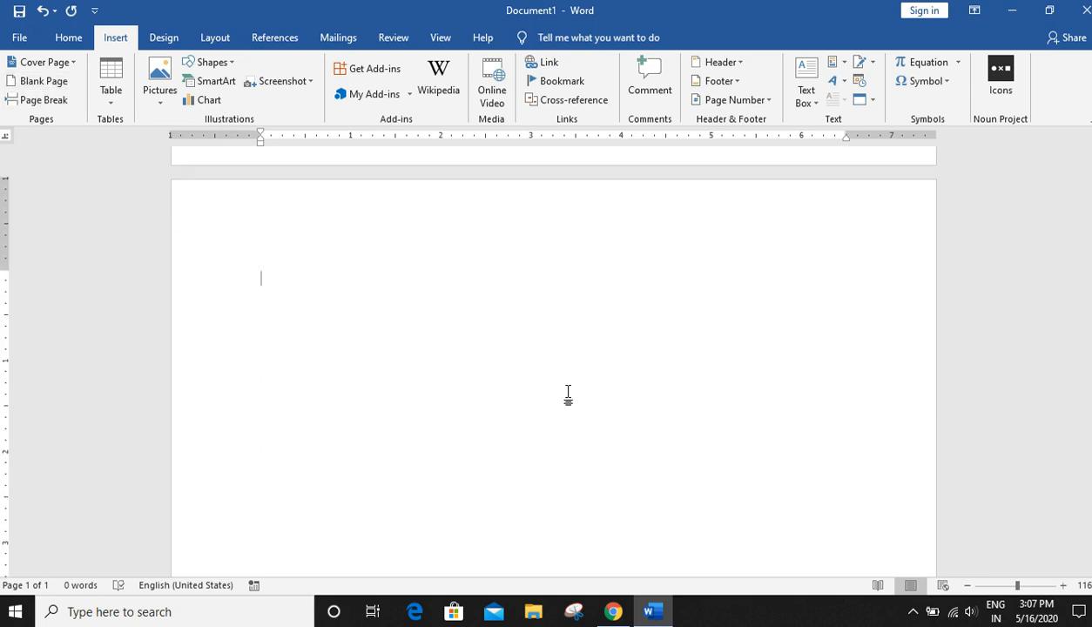
{"action": "scroll", "coordinate": [590, 392], "scroll_direction": "up", "scroll_amount": 5}
{"action": "scroll", "coordinate": [591, 398], "scroll_direction": "up", "scroll_amount": 3}
{"action": "key", "text": "ctrl+z"}
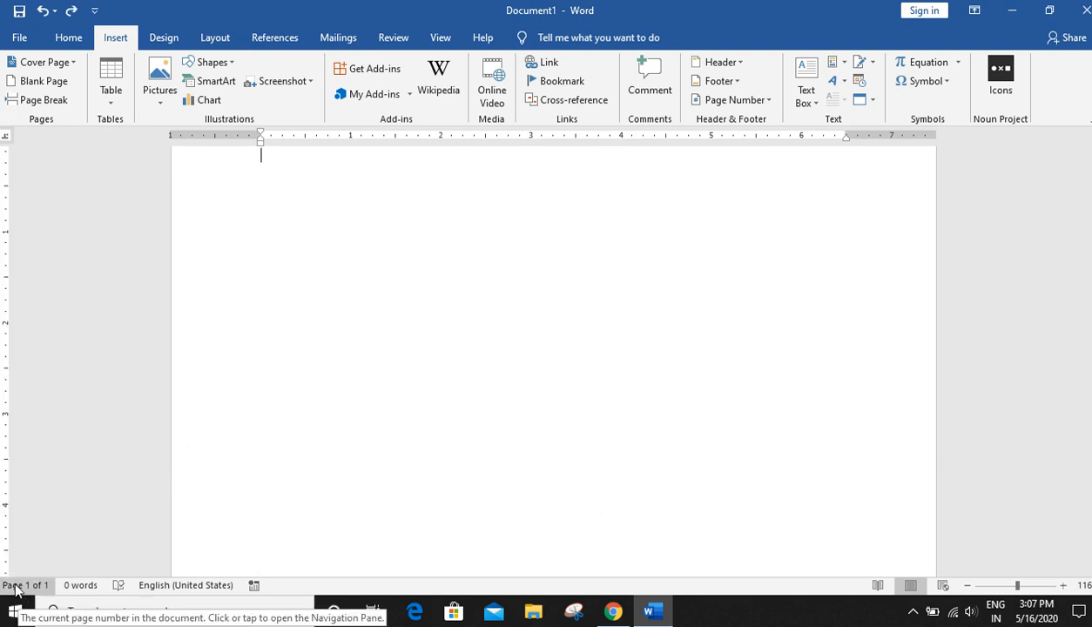
- Add another blank page to the document
{"action": "left_click", "coordinate": [988, 587]}
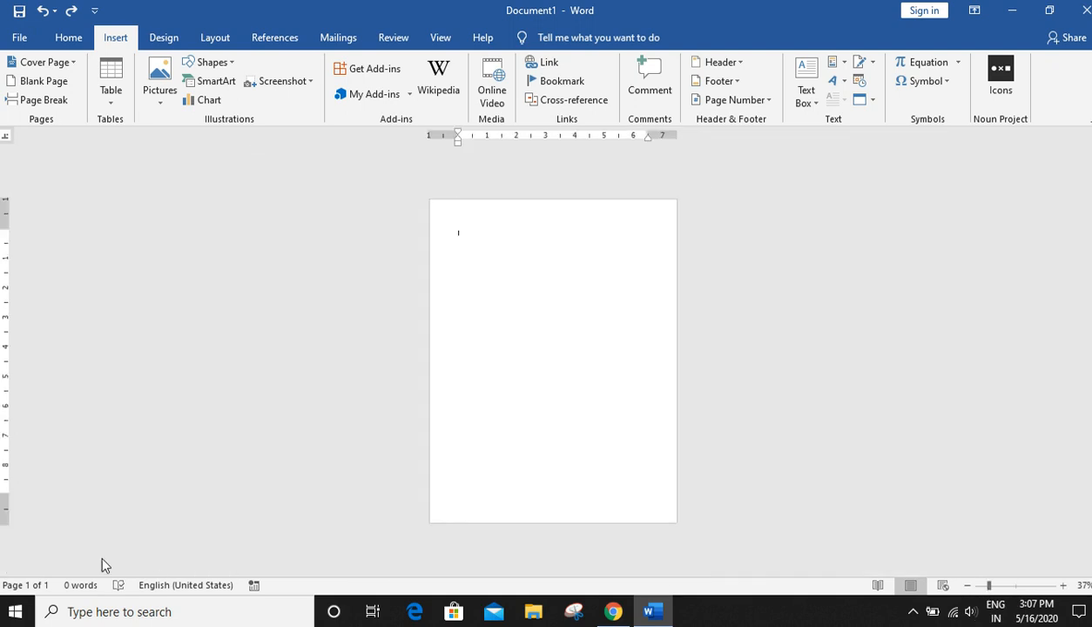
{"action": "left_click", "coordinate": [1028, 587]}
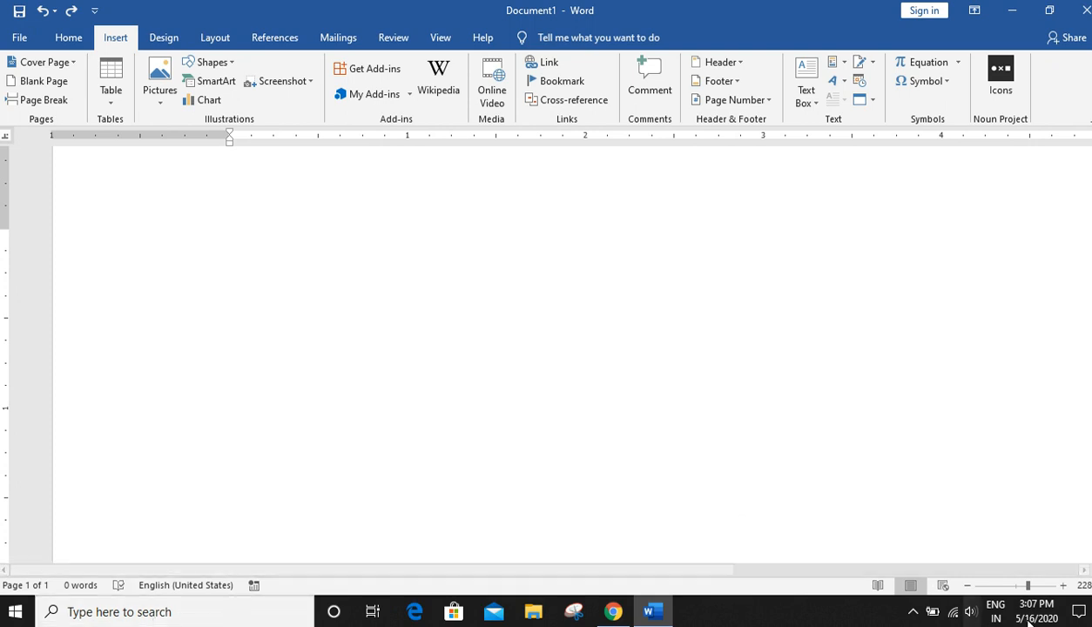
{"action": "left_click_drag", "start_coordinate": [1024, 589], "coordinate": [1017, 588]}
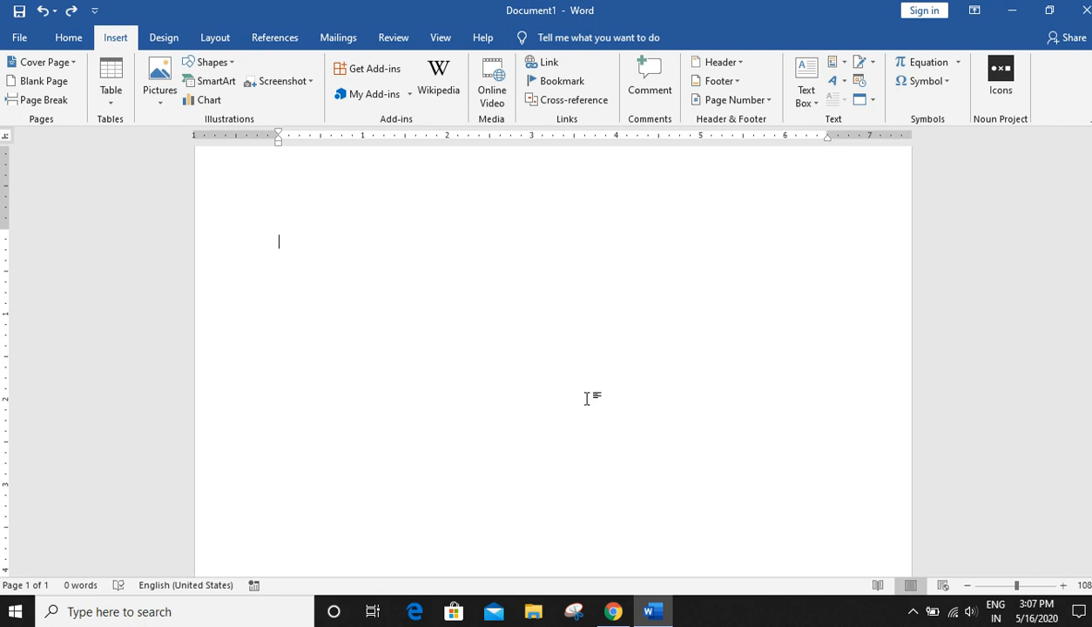
{"action": "left_click", "coordinate": [35, 81]}
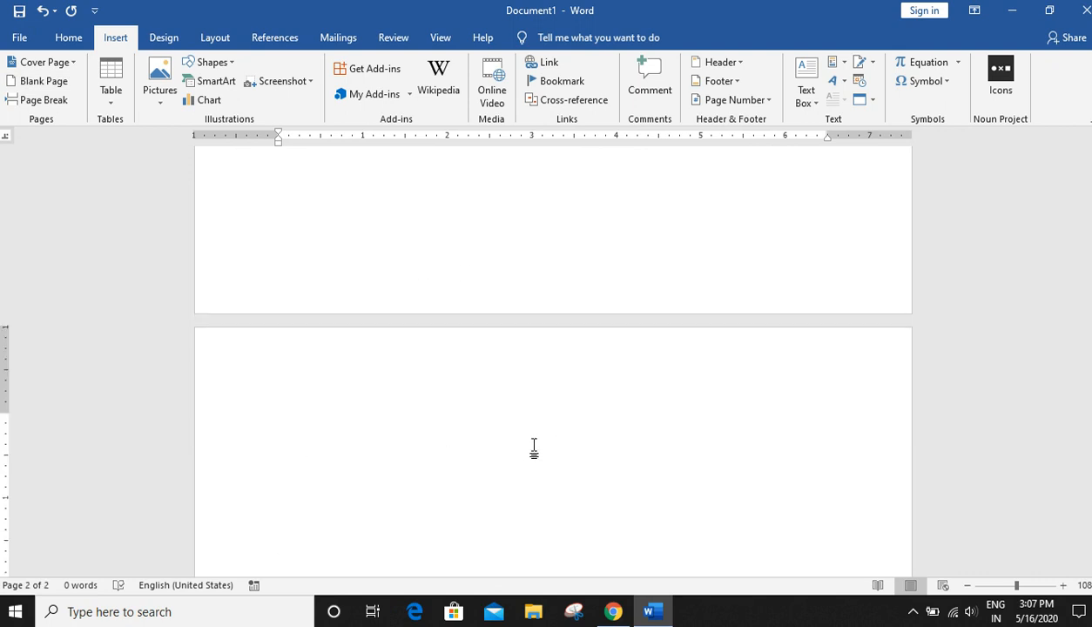
- Scroll through both pages to examine the added blank page
{"action": "scroll", "coordinate": [482, 372], "scroll_direction": "up", "scroll_amount": 3}
{"action": "scroll", "coordinate": [482, 372], "scroll_direction": "down", "scroll_amount": 6}
{"action": "scroll", "coordinate": [534, 348], "scroll_direction": "up", "scroll_amount": 1}
{"action": "scroll", "coordinate": [525, 365], "scroll_direction": "up", "scroll_amount": 3}
{"action": "left_click", "coordinate": [477, 396]}
{"action": "scroll", "coordinate": [546, 383], "scroll_direction": "up", "scroll_amount": 4}
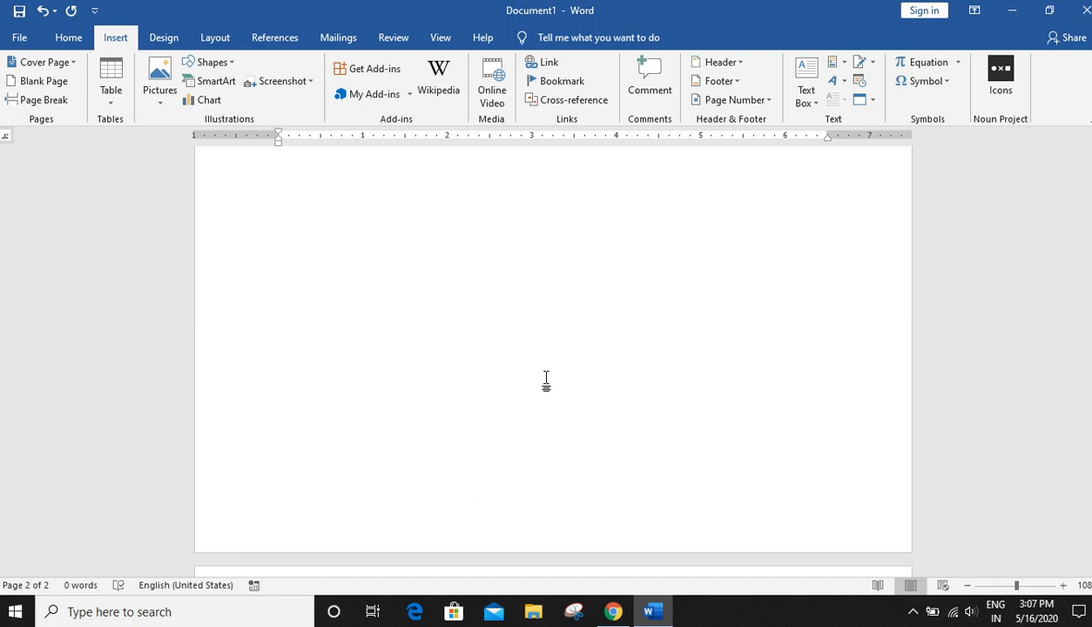
{"action": "scroll", "coordinate": [550, 376], "scroll_direction": "up", "scroll_amount": 1}
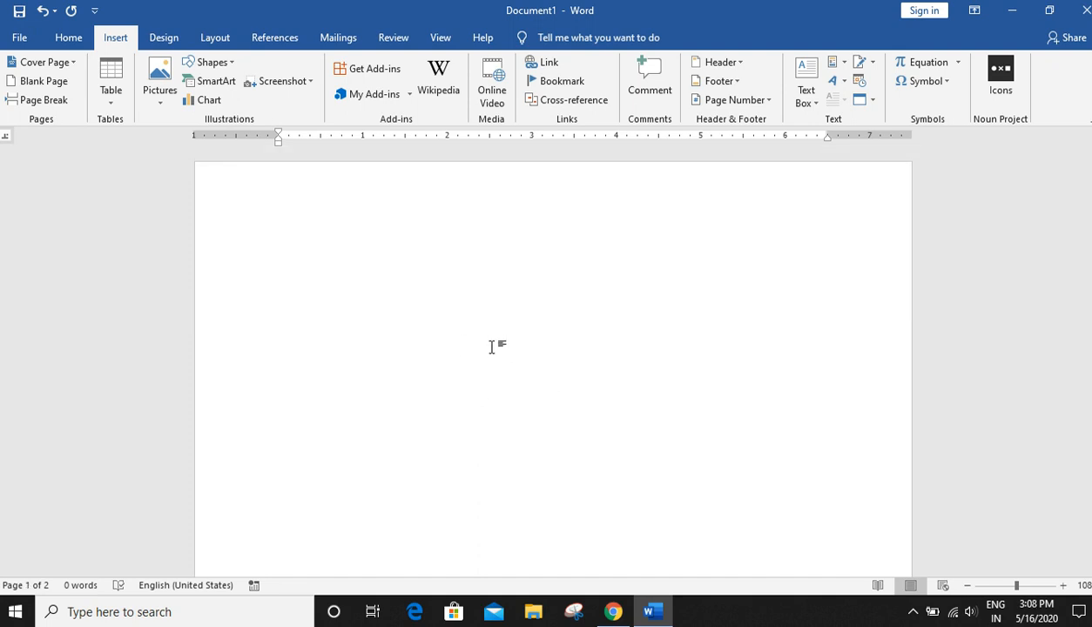
{"action": "left_click", "coordinate": [491, 347]}
{"action": "scroll", "coordinate": [491, 347], "scroll_direction": "down", "scroll_amount": 5}
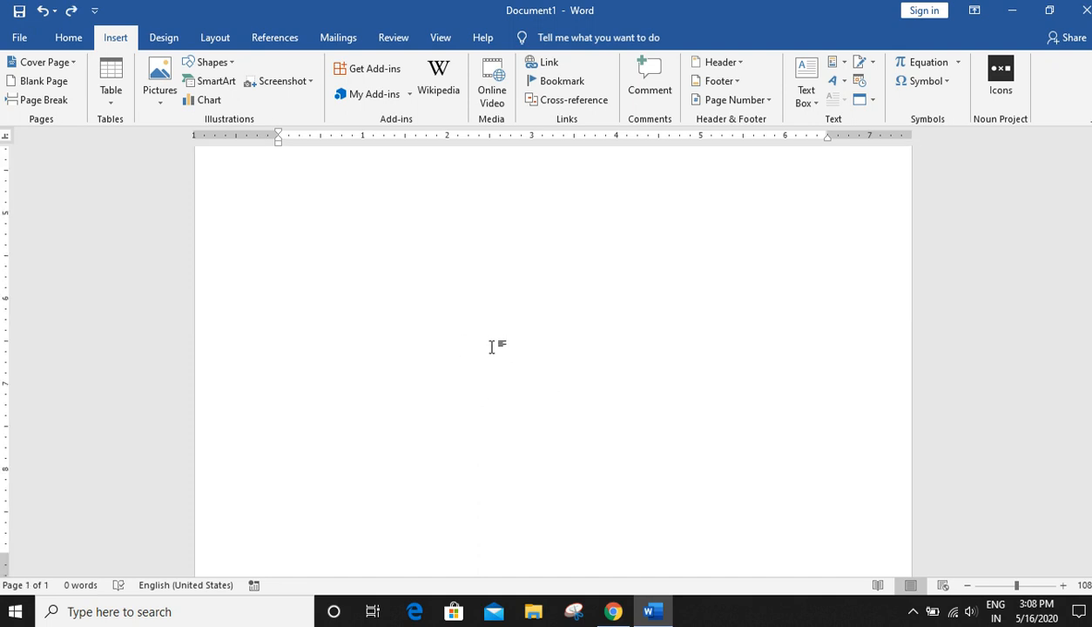
{"action": "scroll", "coordinate": [492, 347], "scroll_direction": "up", "scroll_amount": 5}
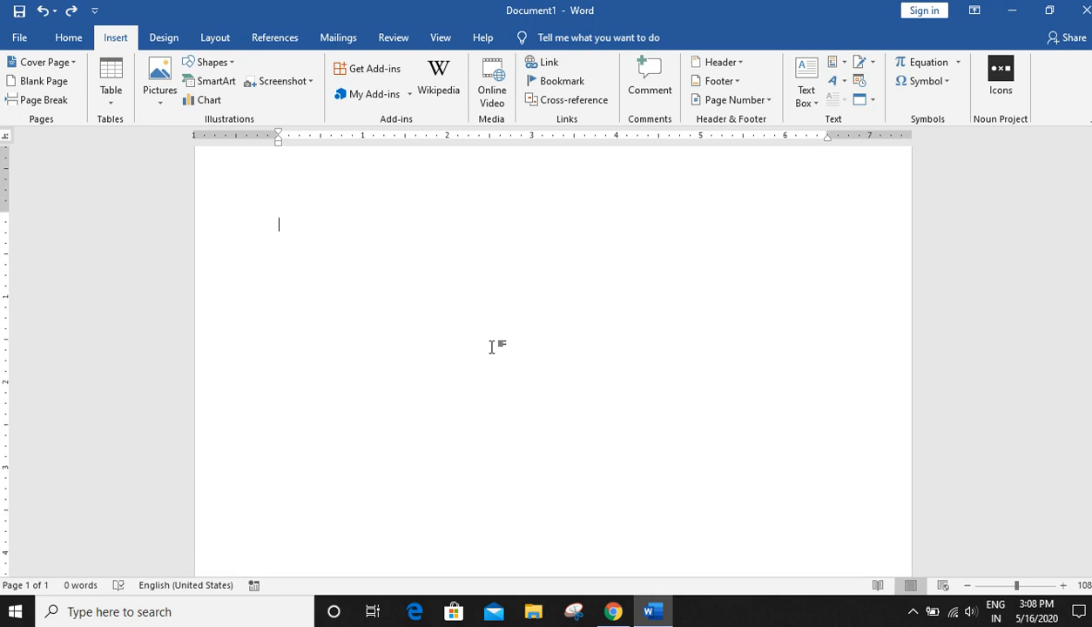
- Generate a sample paragraph by entering =RAND(1) below two empty lines
{"action": "key", "text": "Return"}
{"action": "key", "text": "Return"}
{"action": "type", "text": "="}
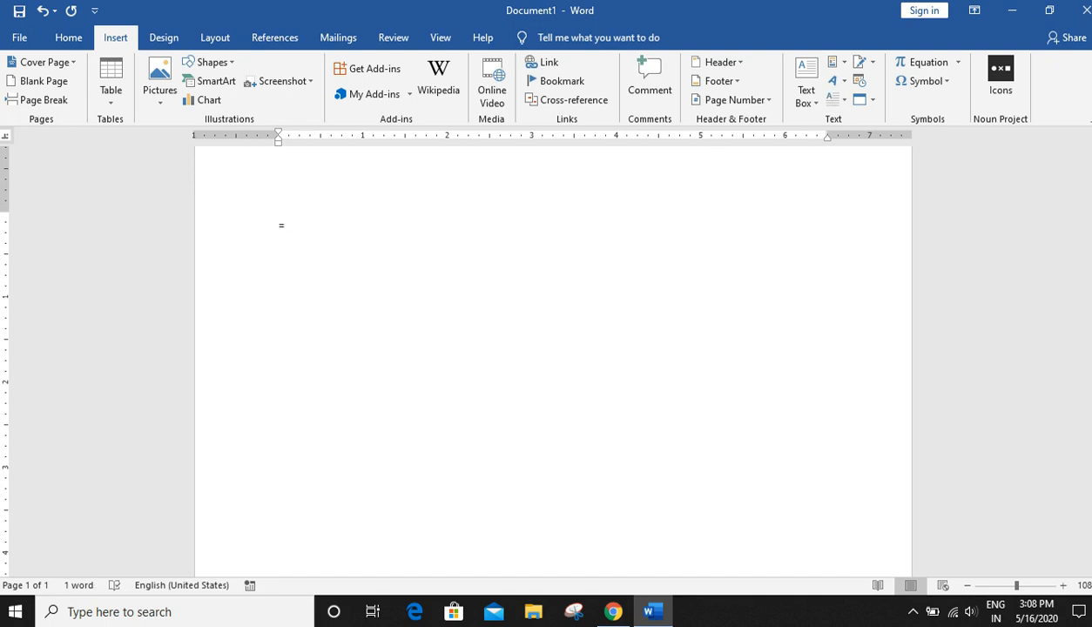
{"action": "type", "text": "RAND(1)"}
{"action": "key", "text": "Return"}
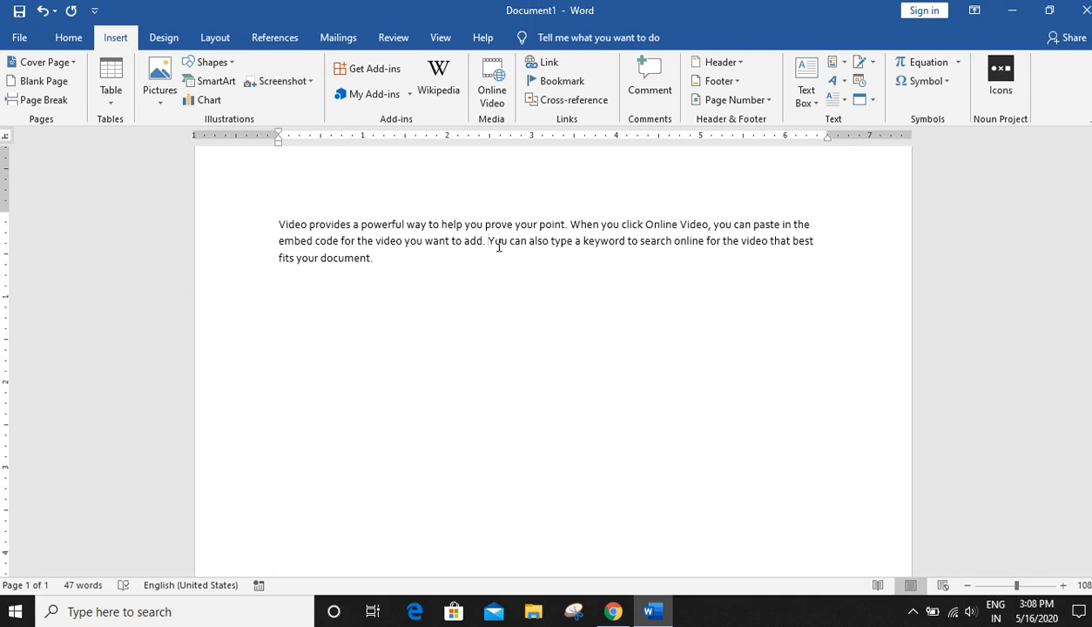
- Insert a page break before the paragraph's last sentence, then undo it
{"action": "left_click", "coordinate": [43, 99]}
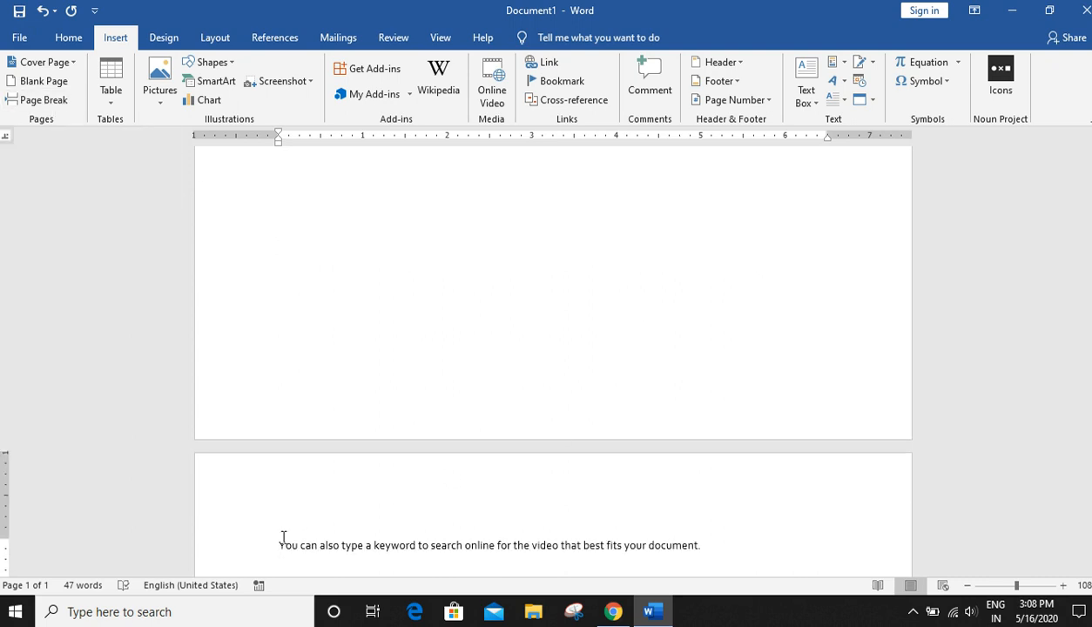
{"action": "left_click_drag", "start_coordinate": [279, 545], "coordinate": [702, 545]}
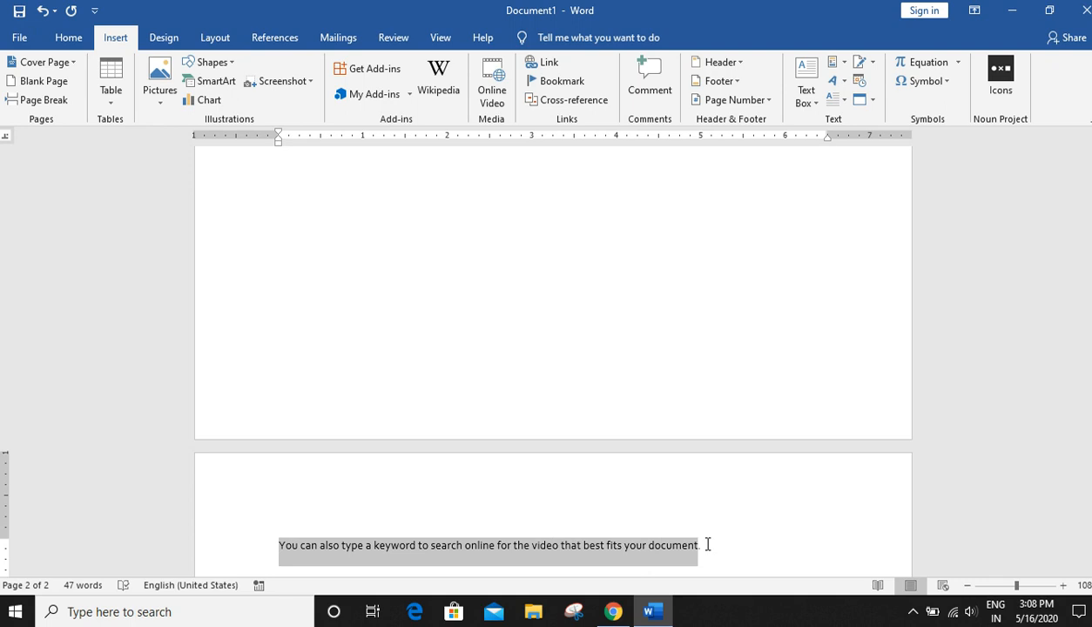
{"action": "scroll", "coordinate": [659, 338], "scroll_direction": "up", "scroll_amount": 10}
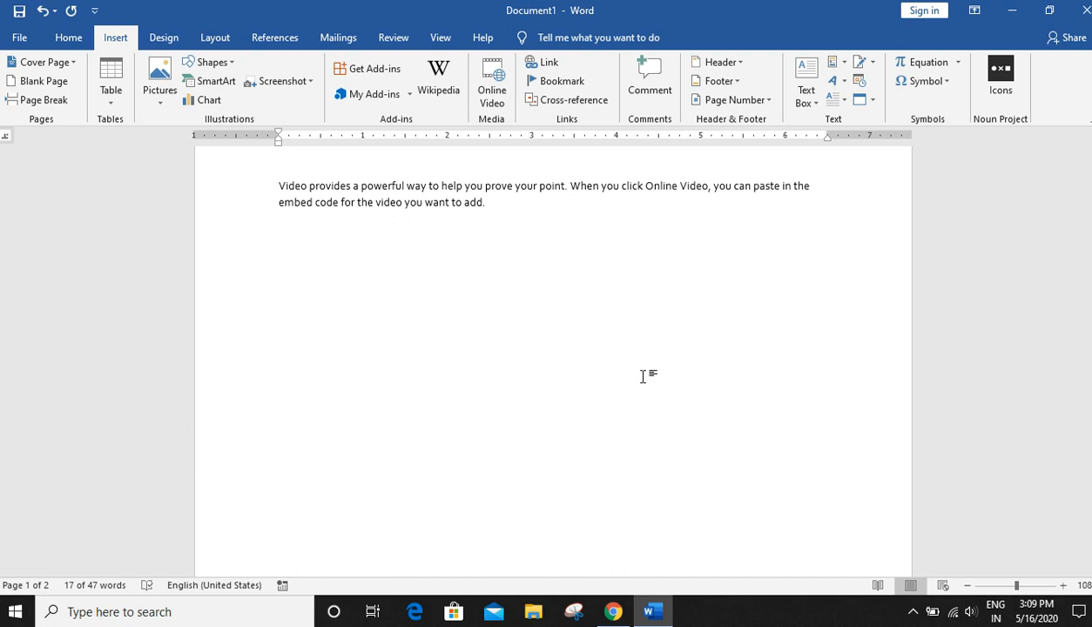
{"action": "scroll", "coordinate": [667, 407], "scroll_direction": "down", "scroll_amount": 3}
{"action": "key", "text": "ctrl+z"}
- Delete the sample paragraph
{"action": "scroll", "coordinate": [667, 407], "scroll_direction": "up", "scroll_amount": 2}
{"action": "left_click", "coordinate": [157, 253]}
{"action": "key", "text": "Delete"}
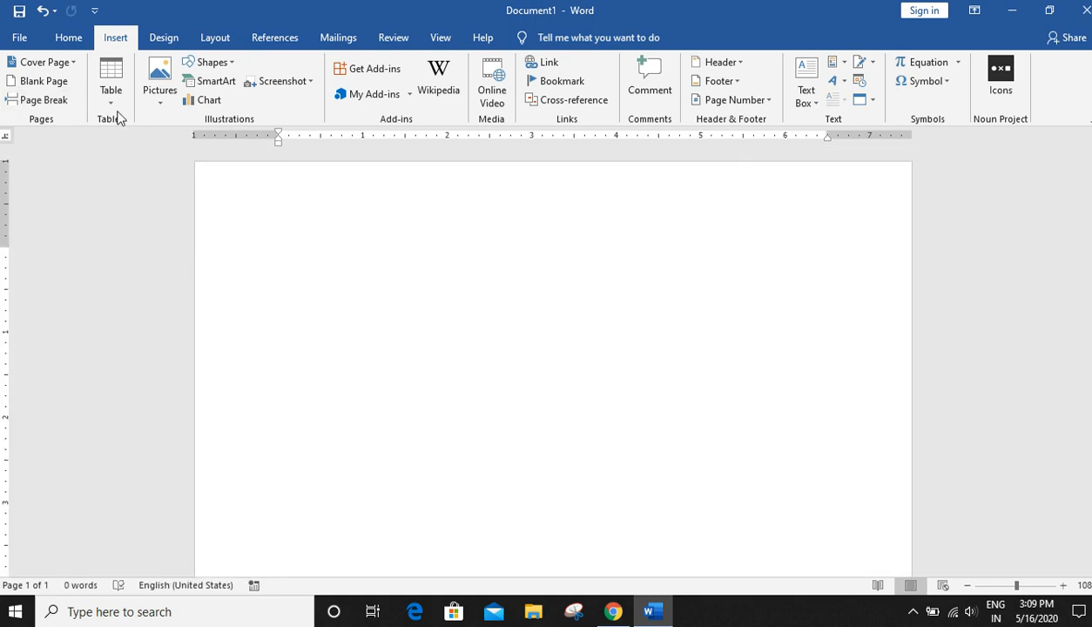
- Browse the Quick Tables gallery of built-in calendar tables
{"action": "left_click", "coordinate": [110, 94]}
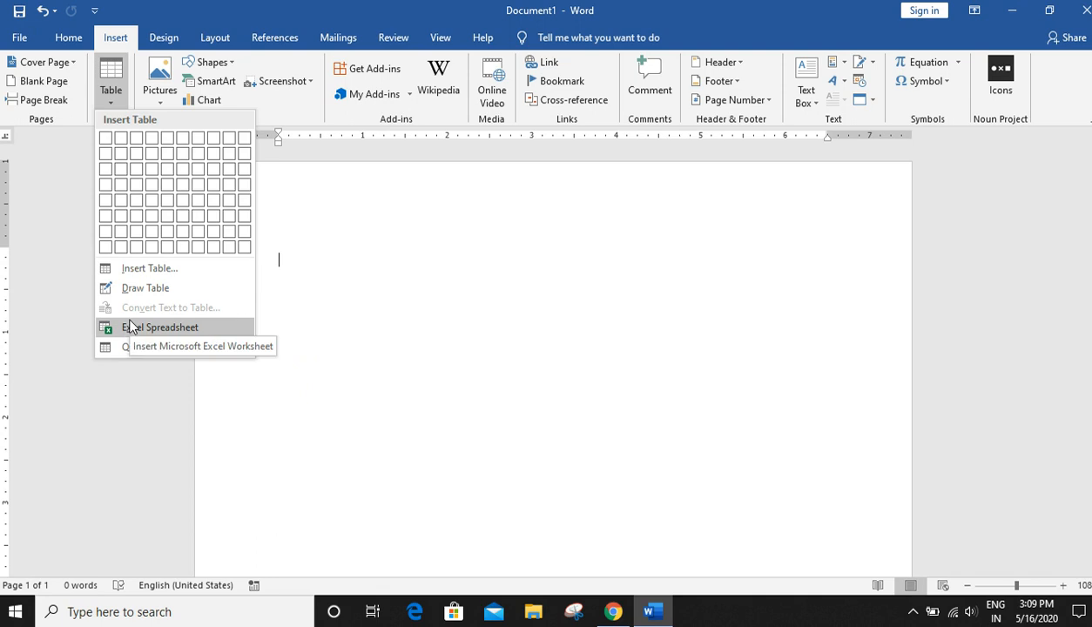
{"action": "mouse_move", "coordinate": [193, 349]}
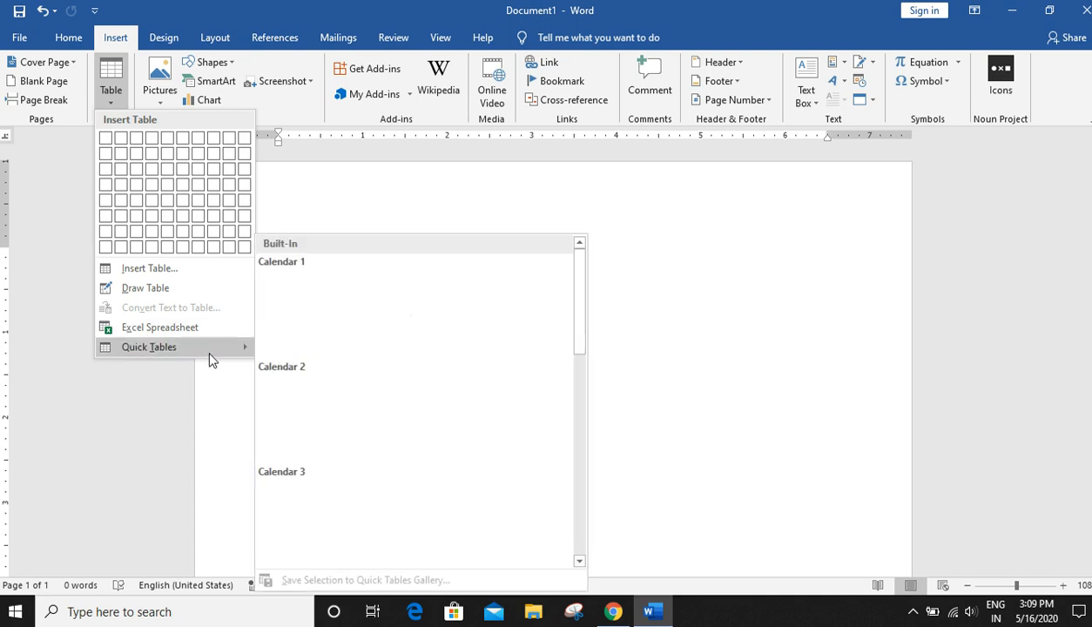
{"action": "scroll", "coordinate": [580, 346], "scroll_direction": "down", "scroll_amount": 3}
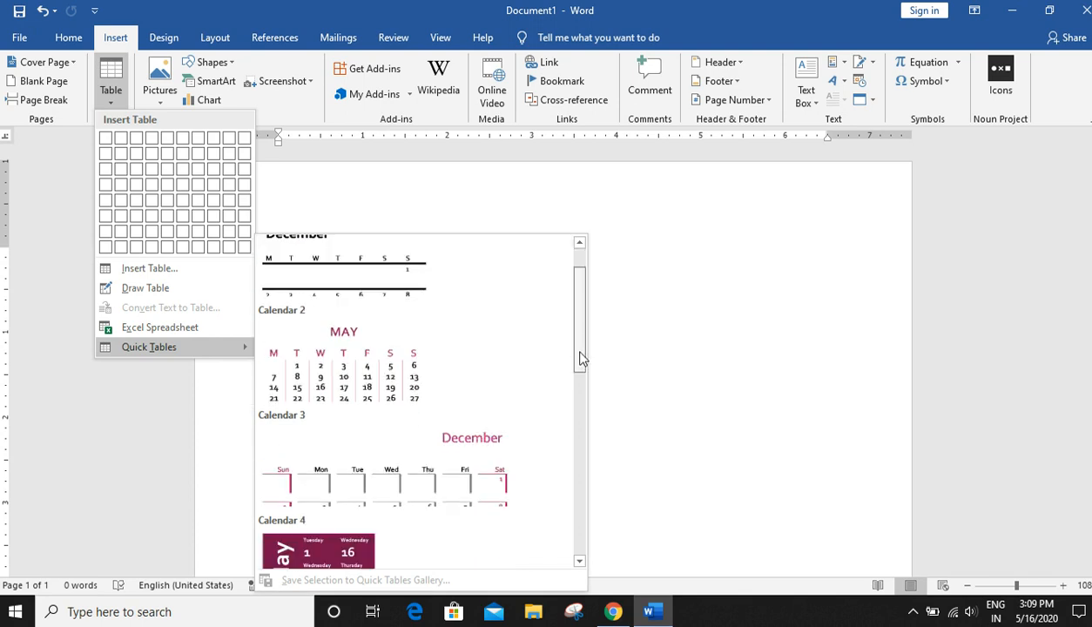
{"action": "scroll", "coordinate": [580, 436], "scroll_direction": "down", "scroll_amount": 3}
{"action": "scroll", "coordinate": [575, 488], "scroll_direction": "down", "scroll_amount": 3}
{"action": "left_click_drag", "start_coordinate": [572, 514], "coordinate": [545, 246]}
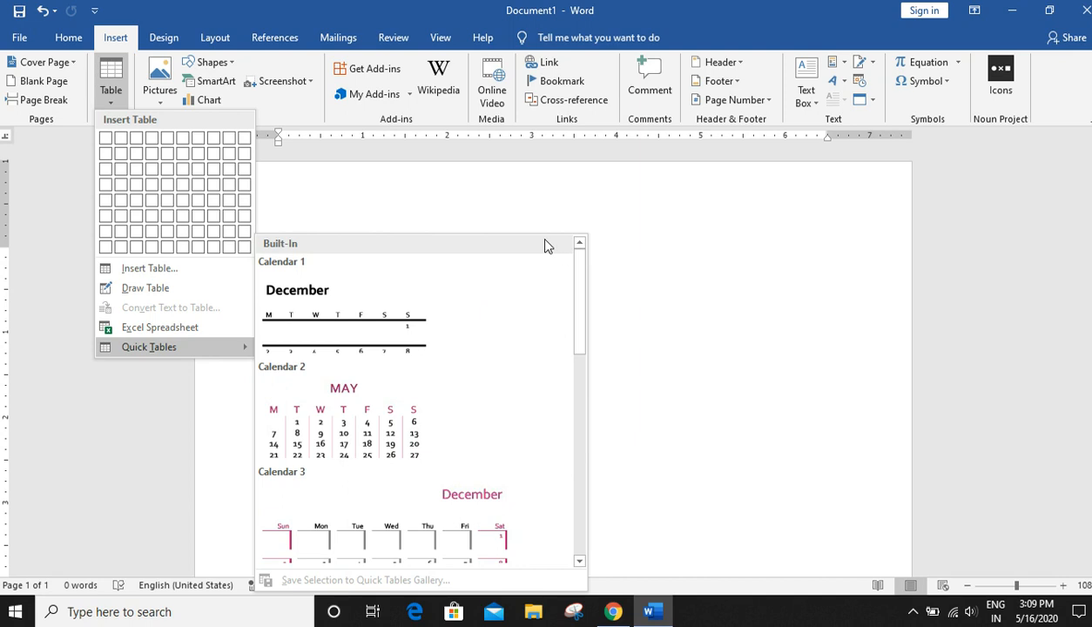
{"action": "left_click", "coordinate": [35, 322]}
- Insert a three-column, two-row table and enter the headers NAME, AGE and ADDRESS
{"action": "left_click", "coordinate": [113, 103]}
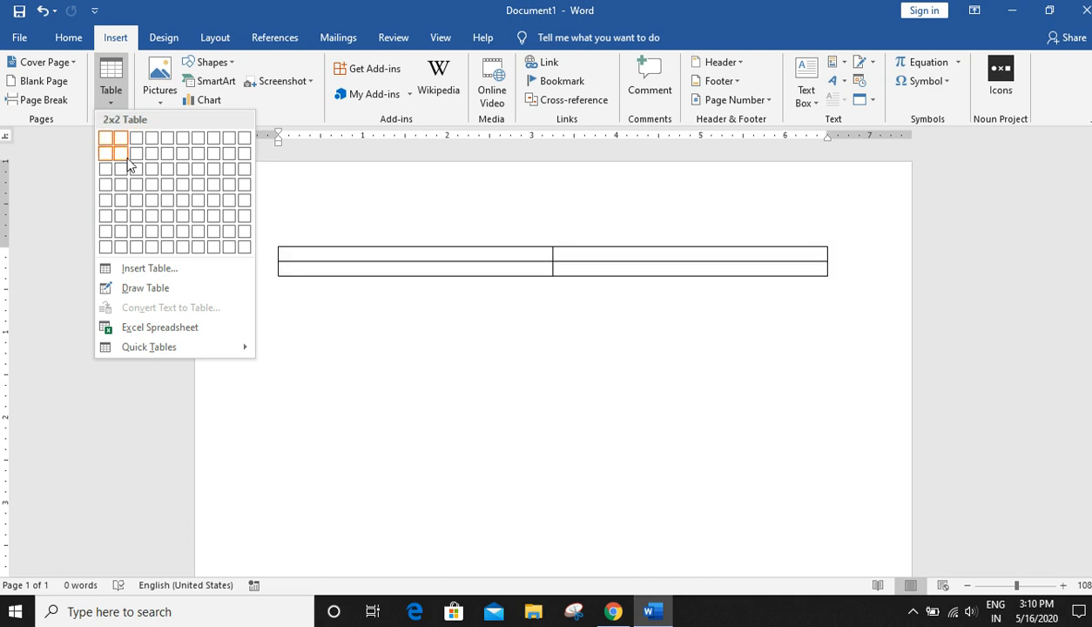
{"action": "left_click", "coordinate": [142, 158]}
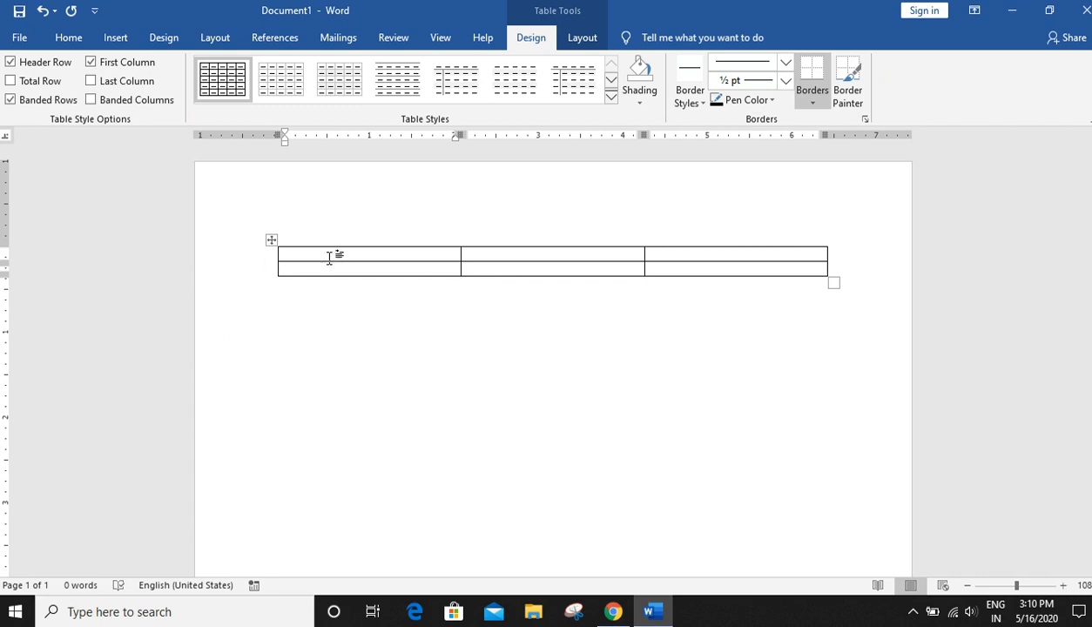
{"action": "type", "text": "NAME"}
{"action": "key", "text": "Tab"}
{"action": "type", "text": "AGE"}
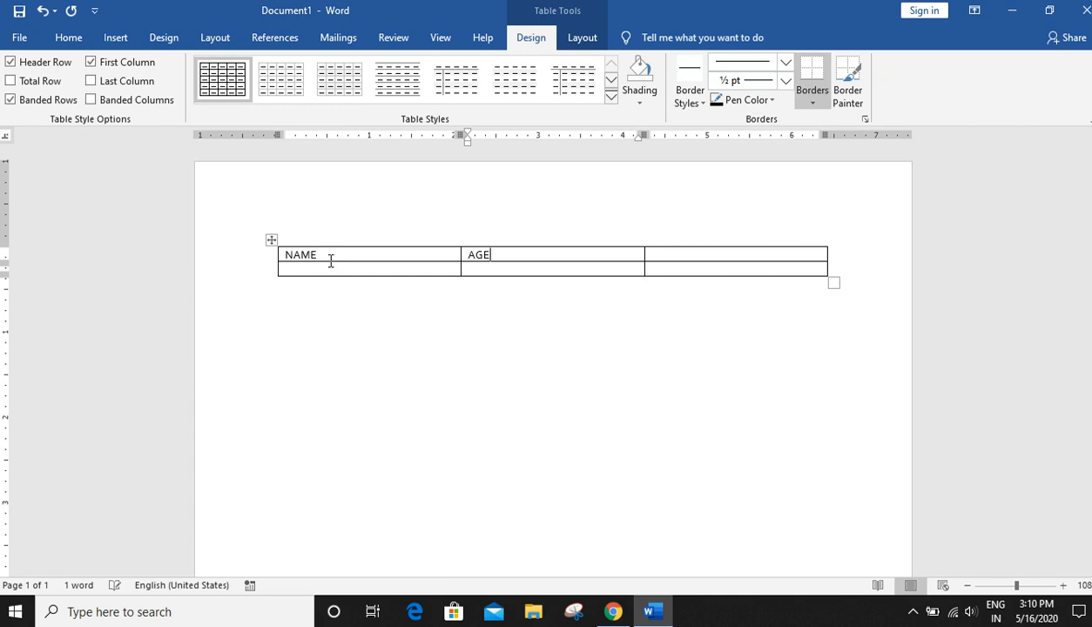
{"action": "key", "text": "Tab"}
{"action": "type", "text": "AD"}
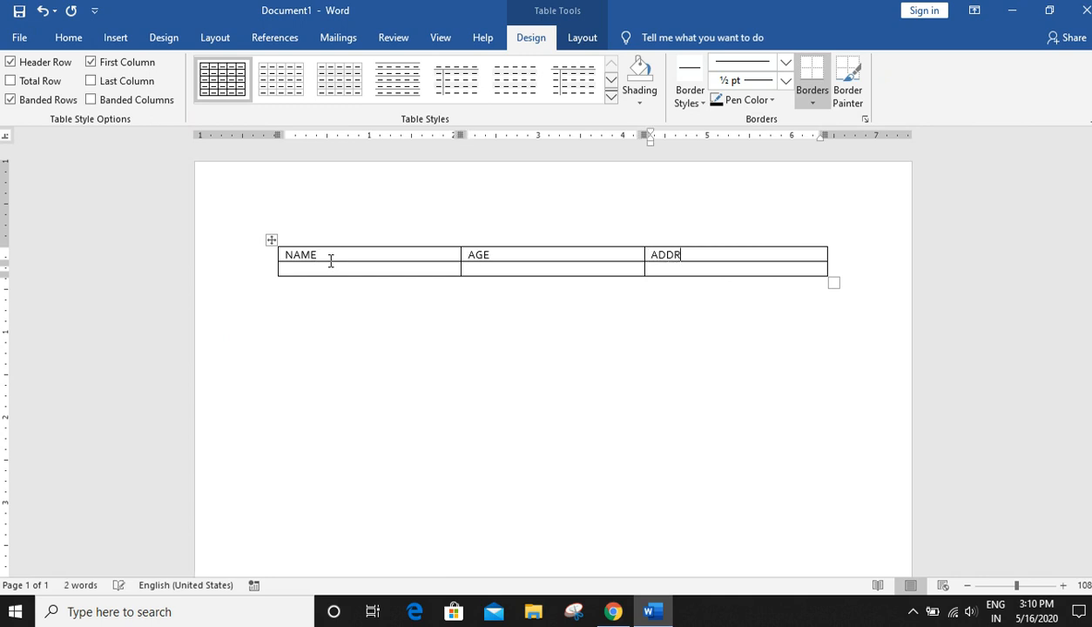
{"action": "type", "text": "DRESS"}
{"action": "key", "text": "BackSpace"}
{"action": "key", "text": "BackSpace"}
{"action": "key", "text": "BackSpace"}
{"action": "type", "text": "ESS"}
- Fill the second row with A, 17 and TADONG
{"action": "left_click", "coordinate": [315, 269]}
{"action": "key", "text": "Tab"}
{"action": "type", "text": "17"}
{"action": "key", "text": "Tab"}
{"action": "type", "text": "TADOM"}
{"action": "key", "text": "BackSpace"}
{"action": "type", "text": "NG"}
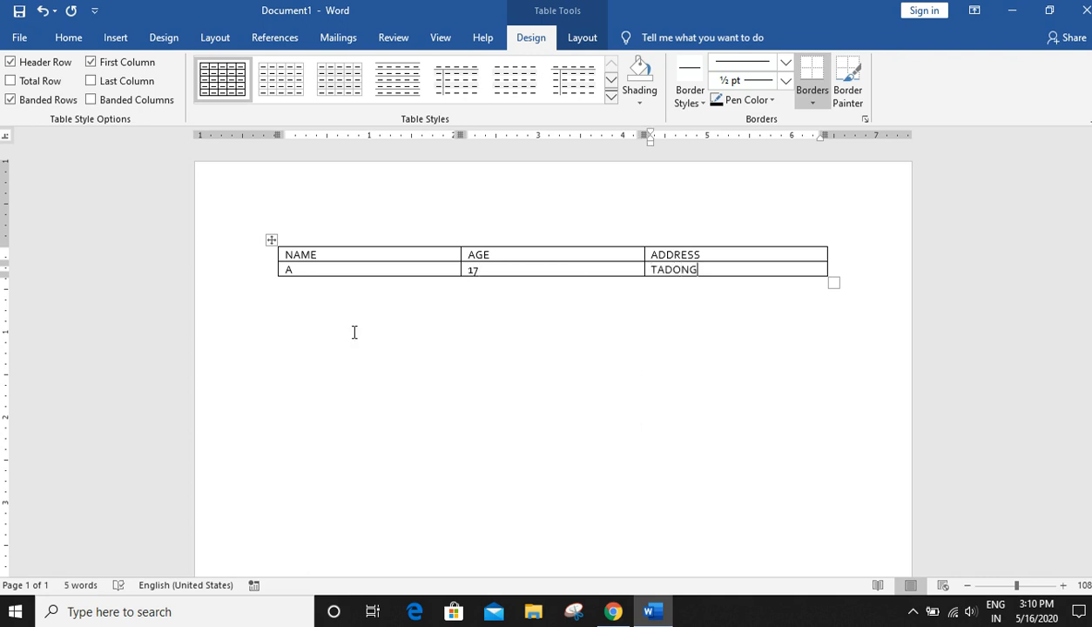
- Resize the table to make its rows taller and move it slightly upward
{"action": "left_click", "coordinate": [385, 253]}
{"action": "left_click", "coordinate": [596, 249]}
{"action": "left_click", "coordinate": [732, 253]}
{"action": "left_click", "coordinate": [385, 269]}
{"action": "key", "text": "Tab"}
{"action": "key", "text": "Tab"}
{"action": "left_click_drag", "start_coordinate": [833, 285], "coordinate": [838, 310]}
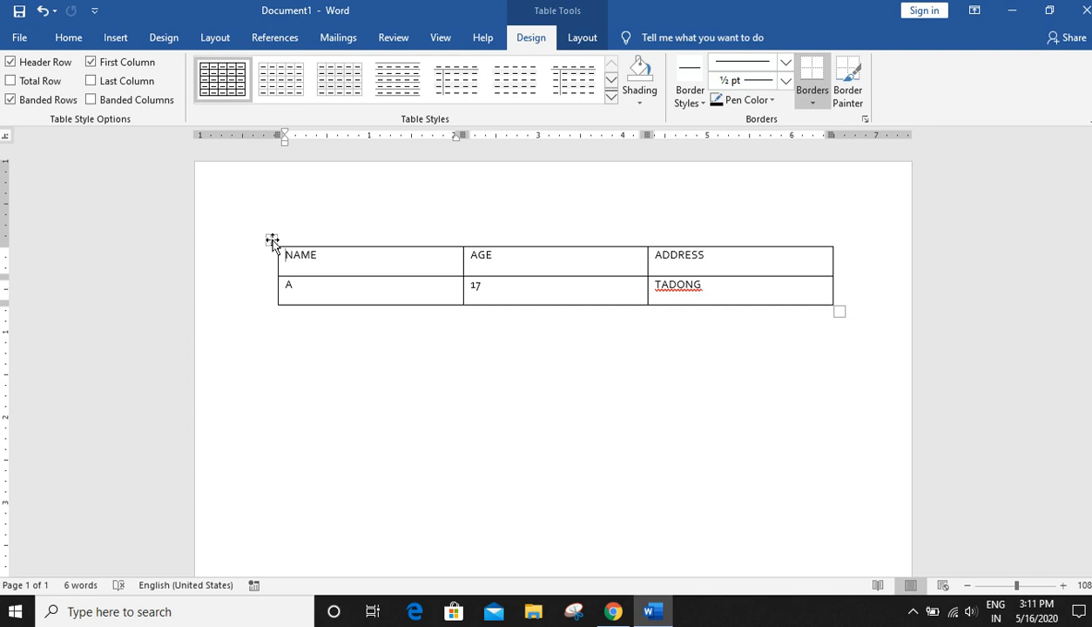
{"action": "left_click_drag", "start_coordinate": [271, 240], "coordinate": [261, 216]}
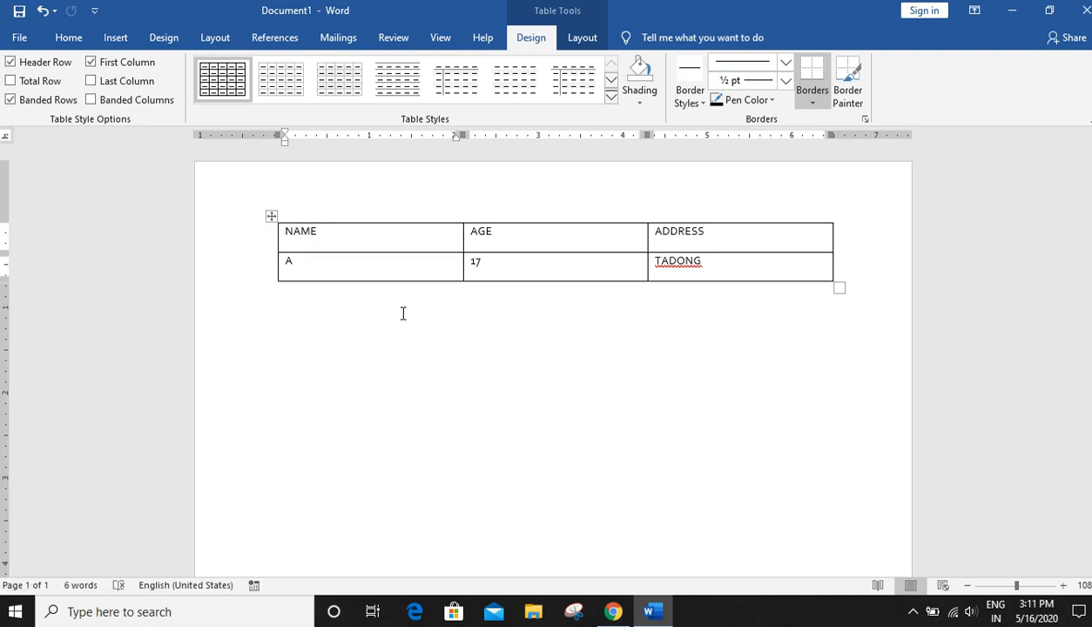
- Select the whole table and change its font to Arial
{"action": "left_click", "coordinate": [273, 217]}
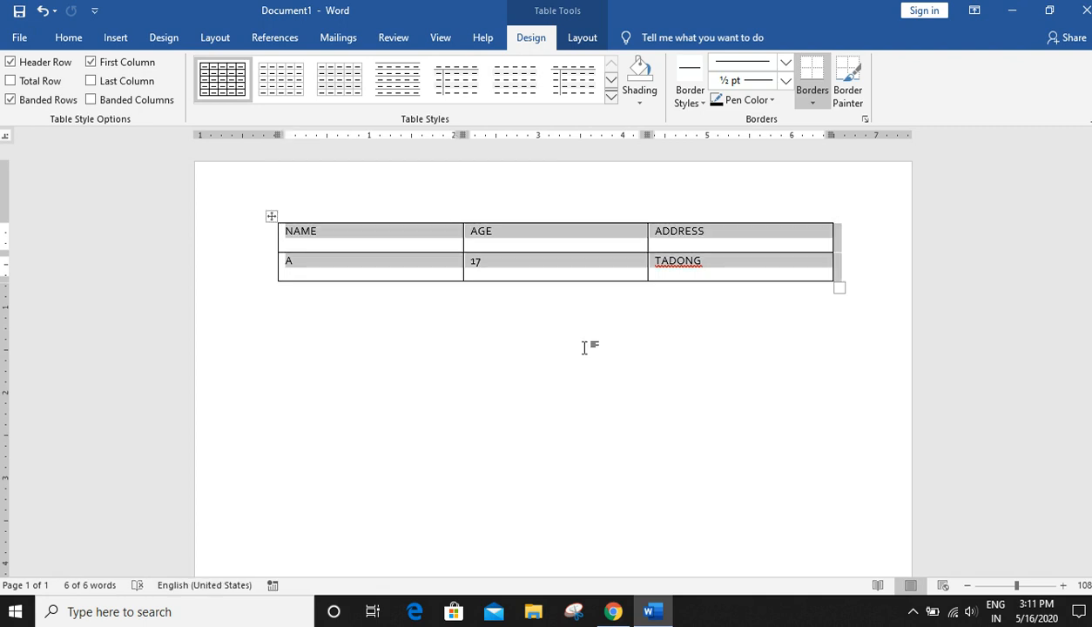
{"action": "left_click", "coordinate": [68, 38]}
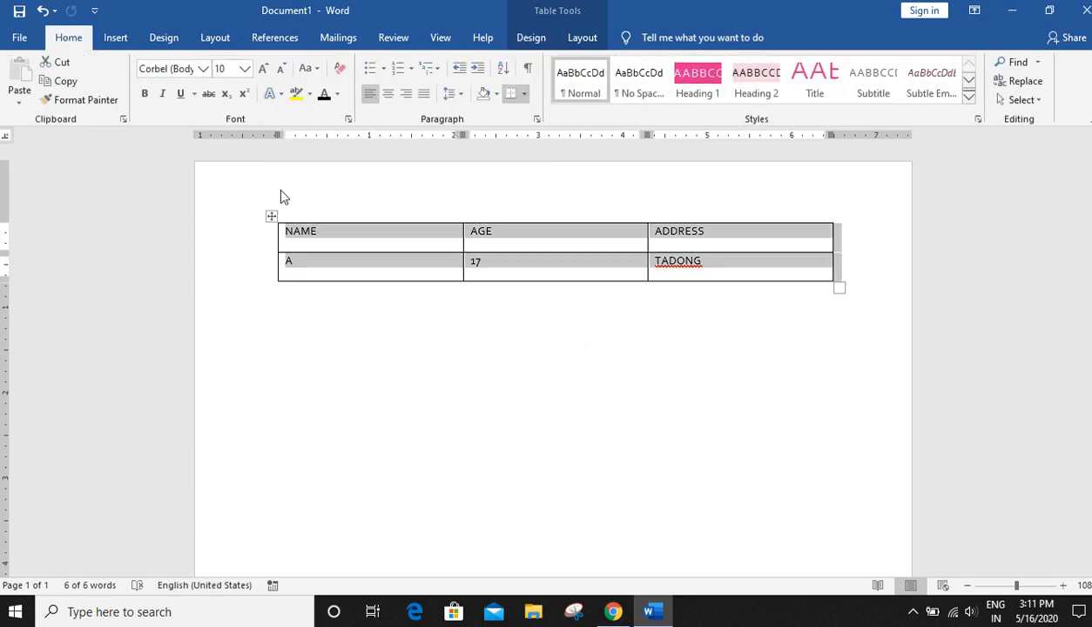
{"action": "left_click", "coordinate": [203, 69]}
{"action": "left_click", "coordinate": [192, 184]}
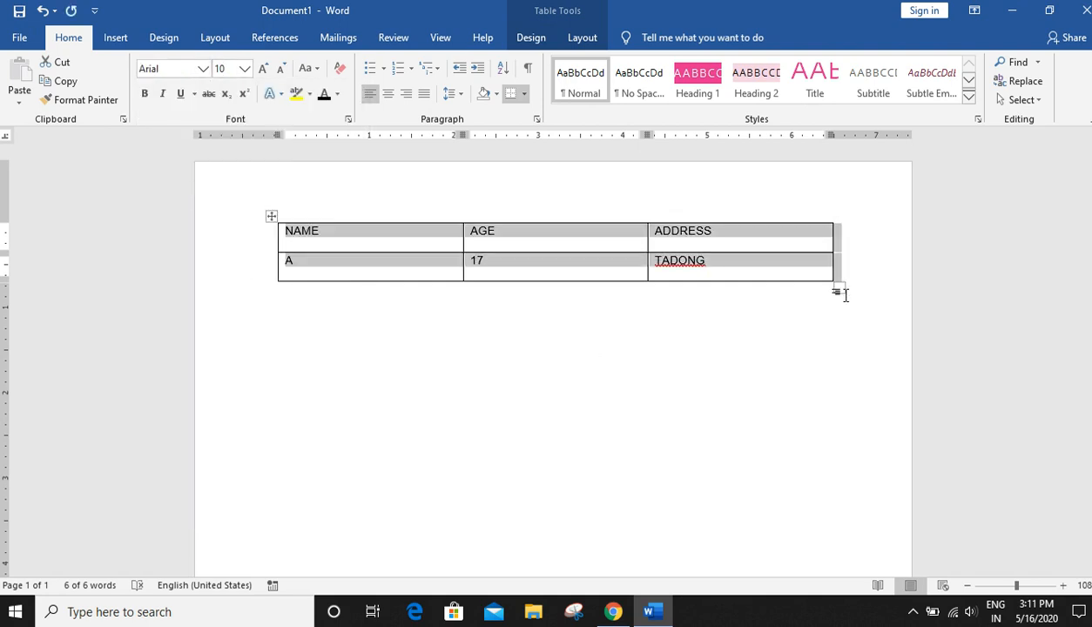
{"action": "left_click", "coordinate": [820, 293]}
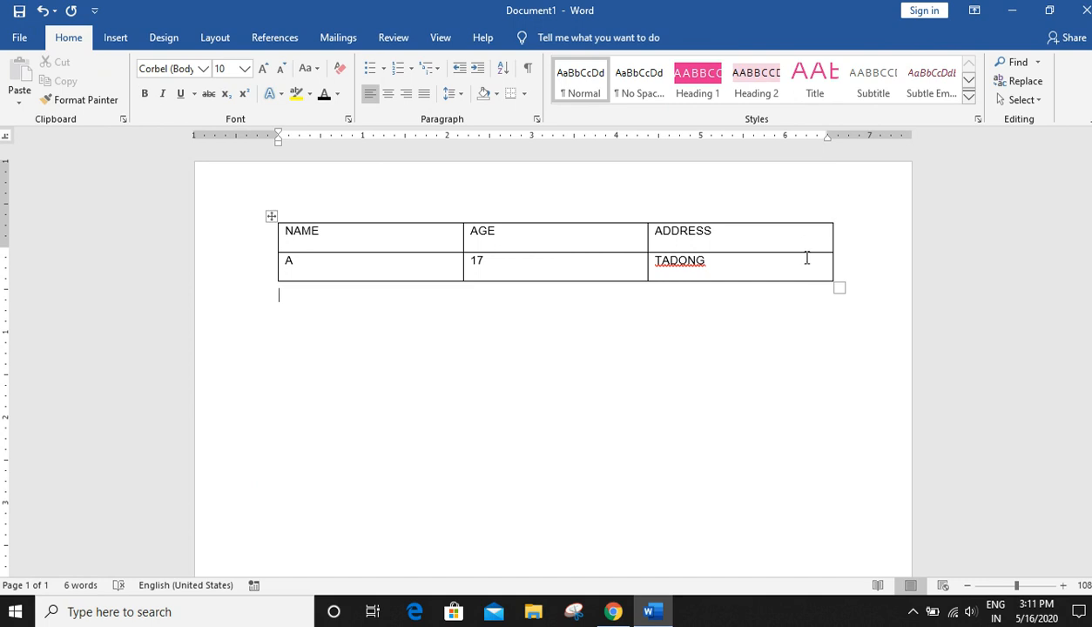
- Resize the table narrower from its corner handle
{"action": "left_click", "coordinate": [823, 274]}
{"action": "left_click_drag", "start_coordinate": [835, 292], "coordinate": [805, 295]}
{"action": "left_click", "coordinate": [424, 269]}
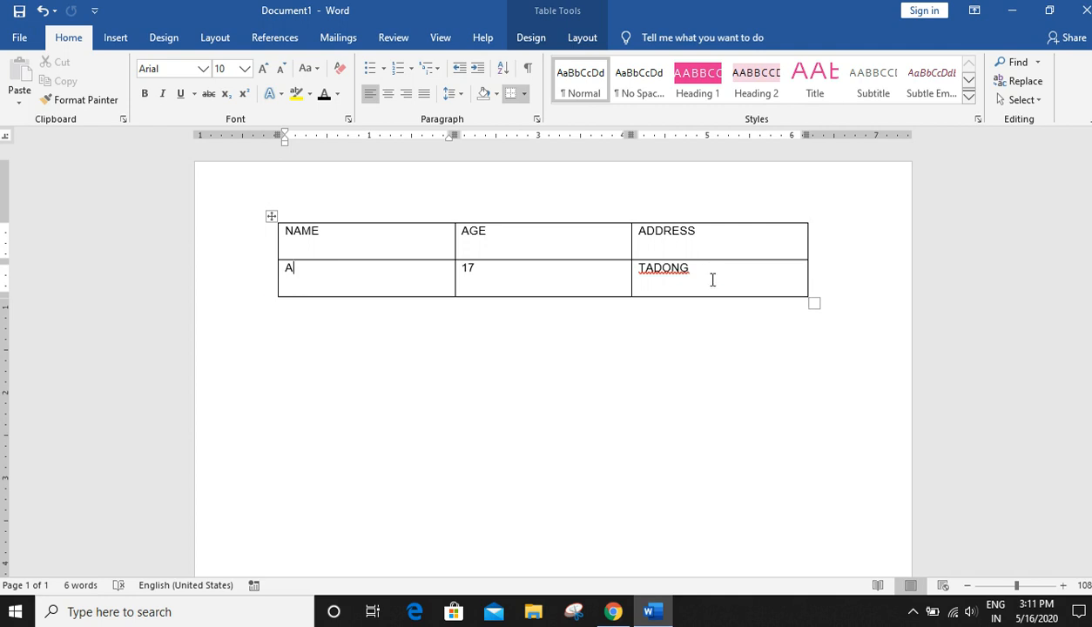
- Insert a new row below the row containing A
{"action": "right_click", "coordinate": [359, 277]}
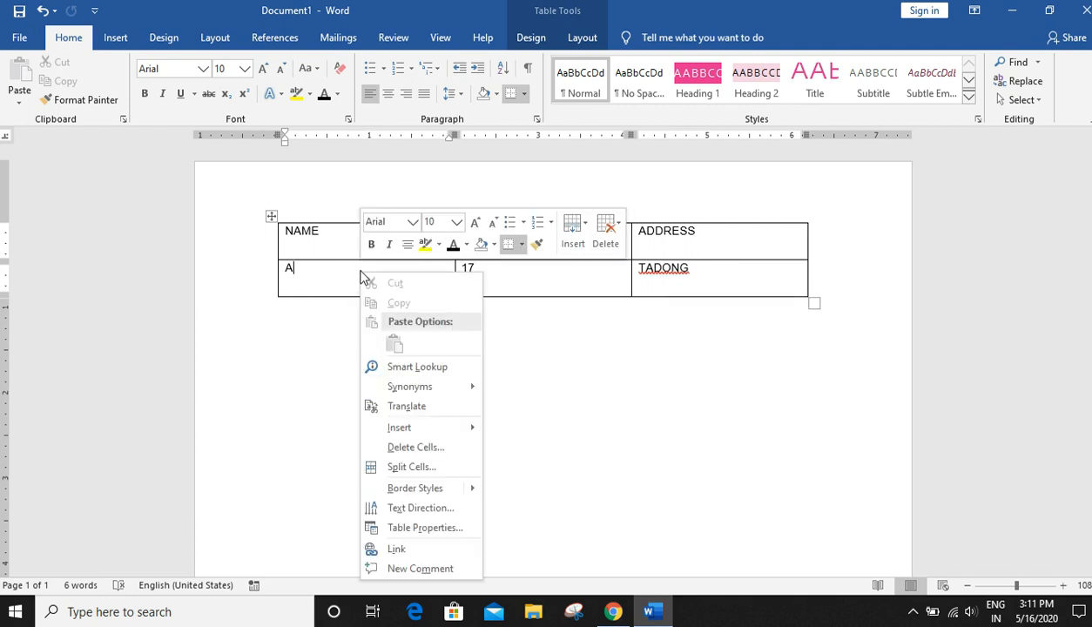
{"action": "mouse_move", "coordinate": [431, 429]}
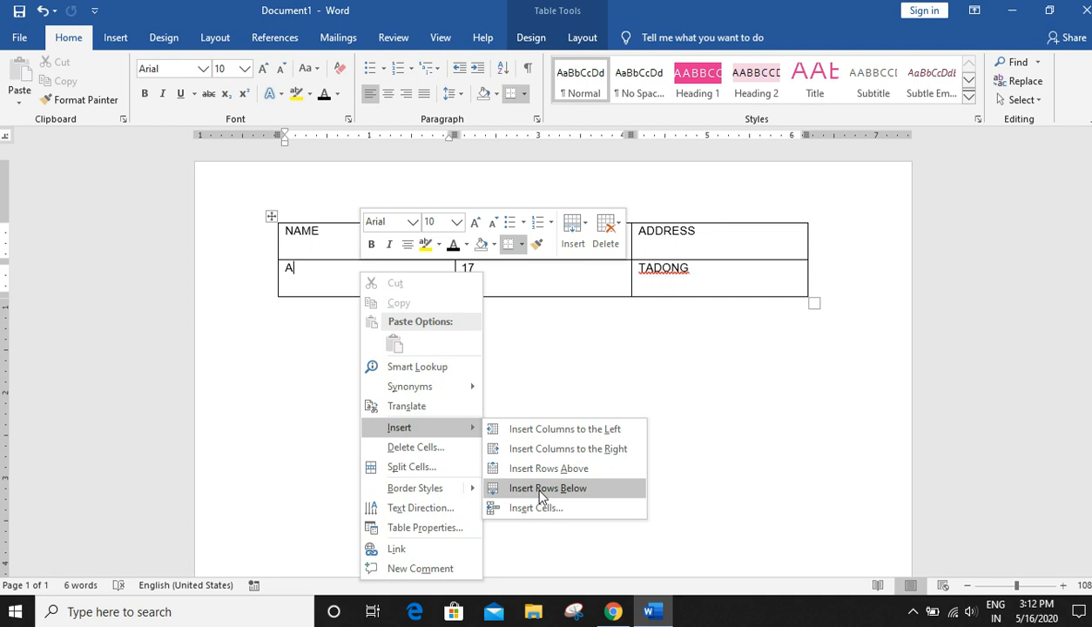
{"action": "left_click", "coordinate": [540, 489]}
{"action": "left_click", "coordinate": [329, 320]}
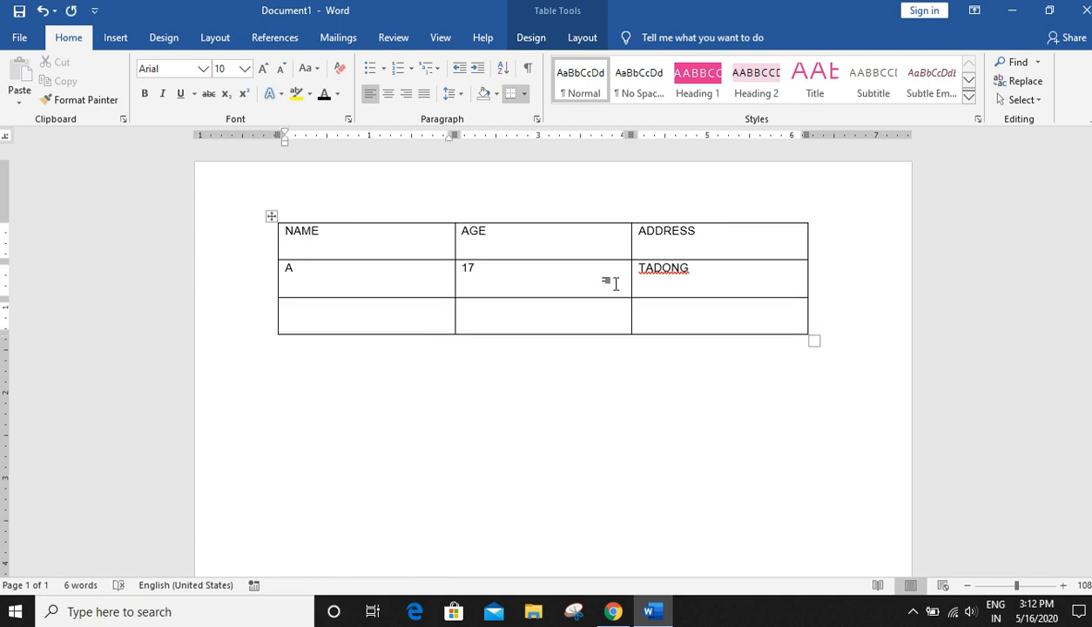
- Insert a column to the left of the ADDRESS column, then delete it
{"action": "left_click", "coordinate": [729, 235]}
{"action": "right_click", "coordinate": [715, 231]}
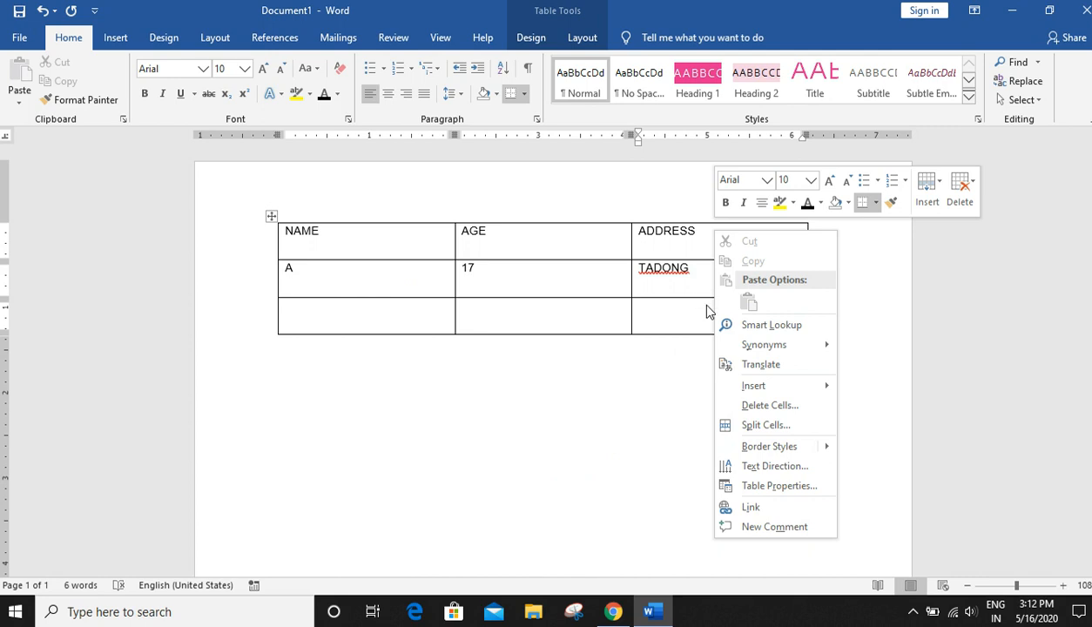
{"action": "mouse_move", "coordinate": [764, 386]}
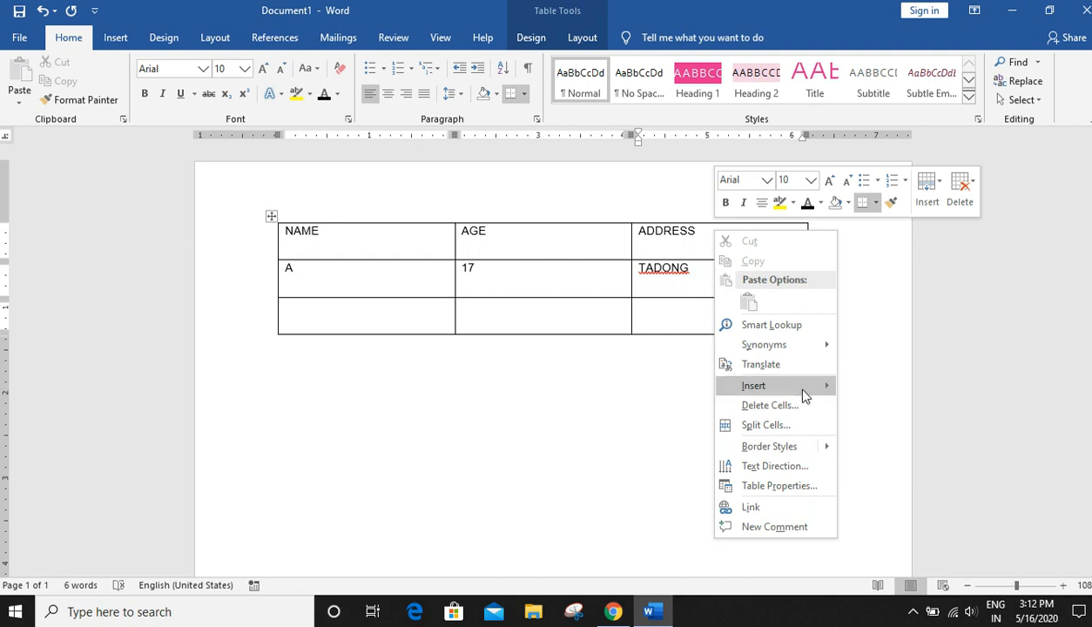
{"action": "mouse_move", "coordinate": [798, 386]}
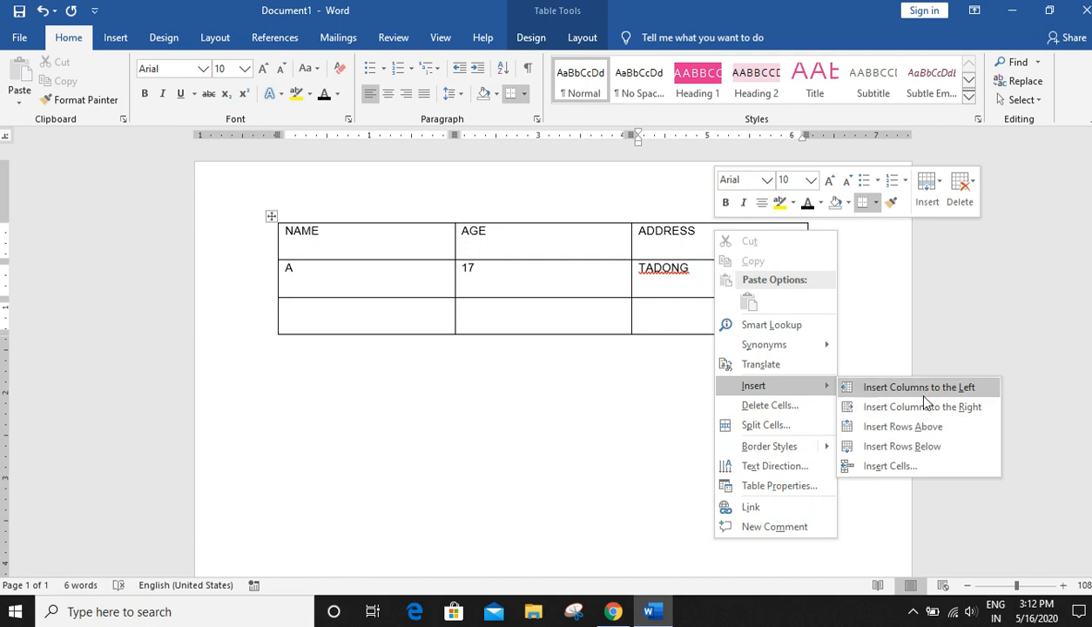
{"action": "left_click", "coordinate": [904, 388]}
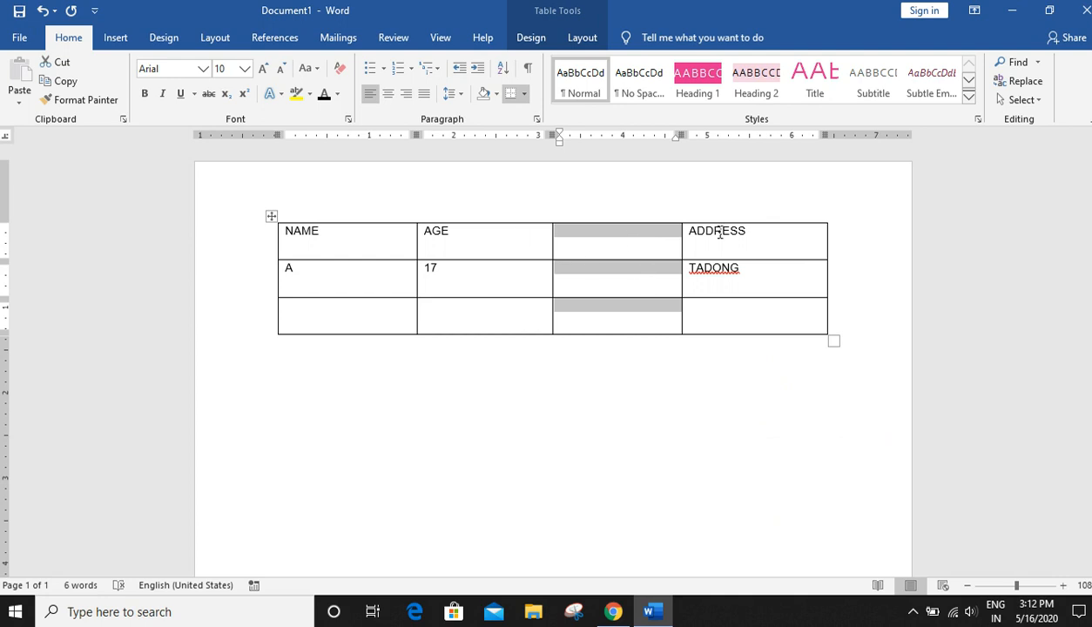
{"action": "key", "text": "BackSpace"}
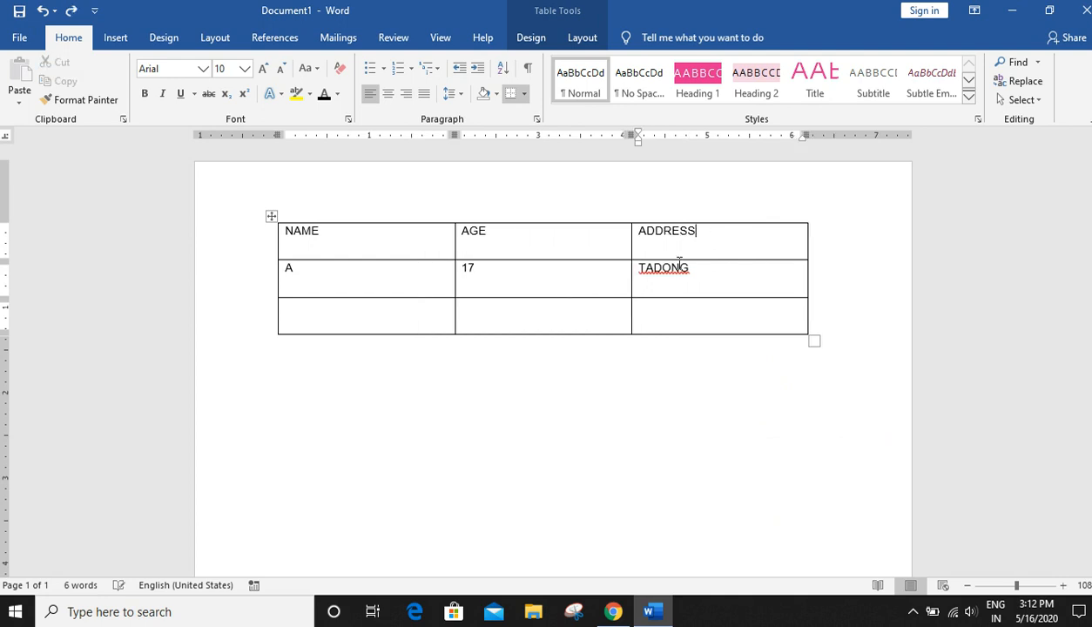
- Insert a column to the right of the ADDRESS column
{"action": "right_click", "coordinate": [713, 269]}
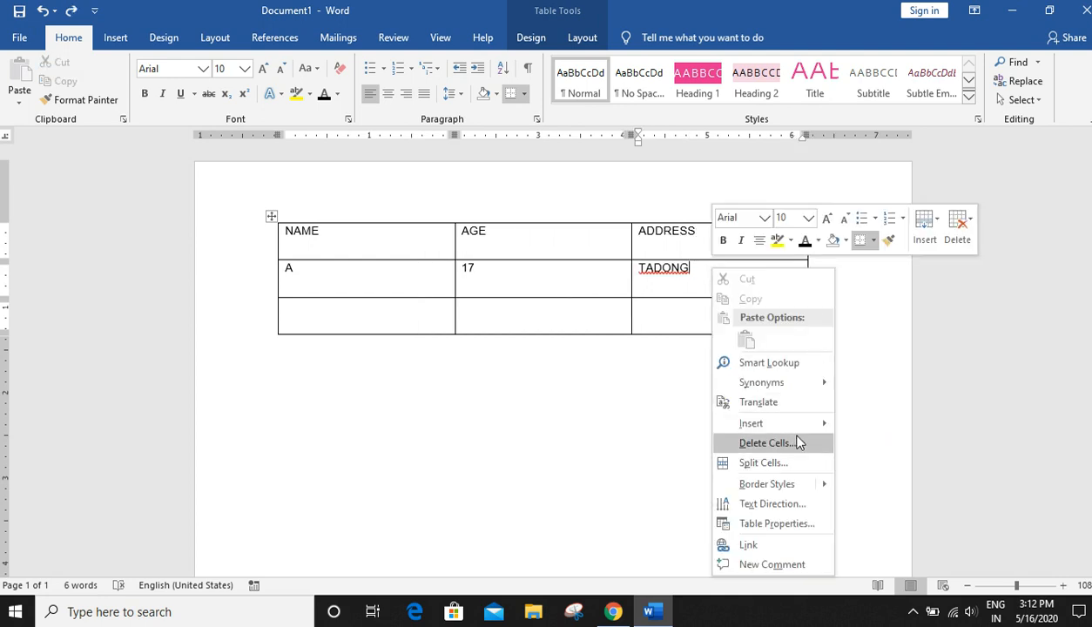
{"action": "mouse_move", "coordinate": [805, 426]}
{"action": "left_click", "coordinate": [921, 445]}
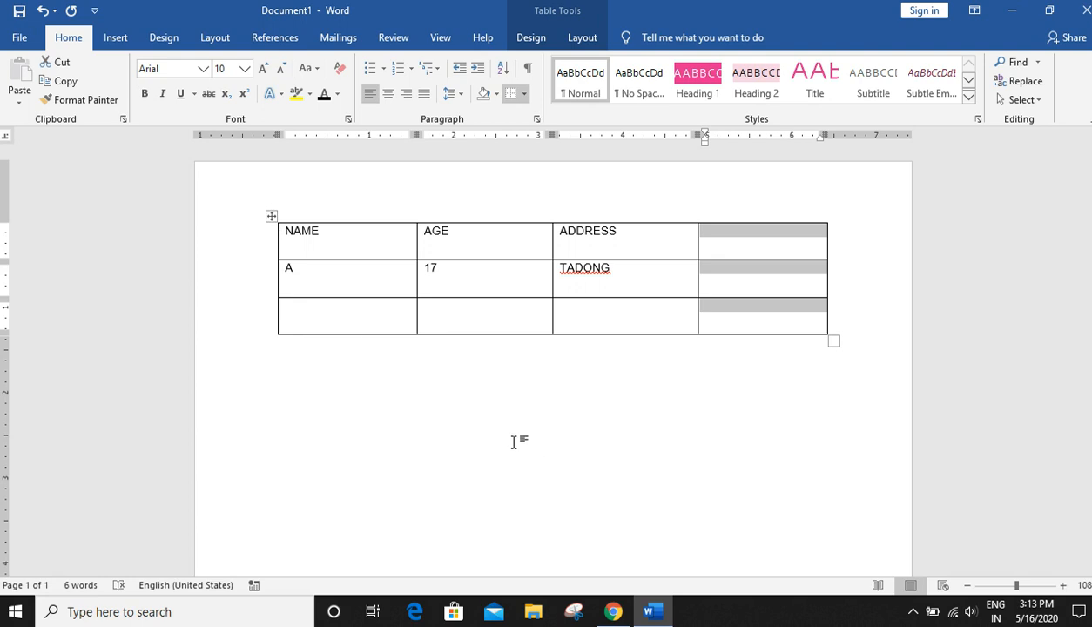
- Select the table, clear its contents and delete it, undoing each change
{"action": "left_click", "coordinate": [272, 216]}
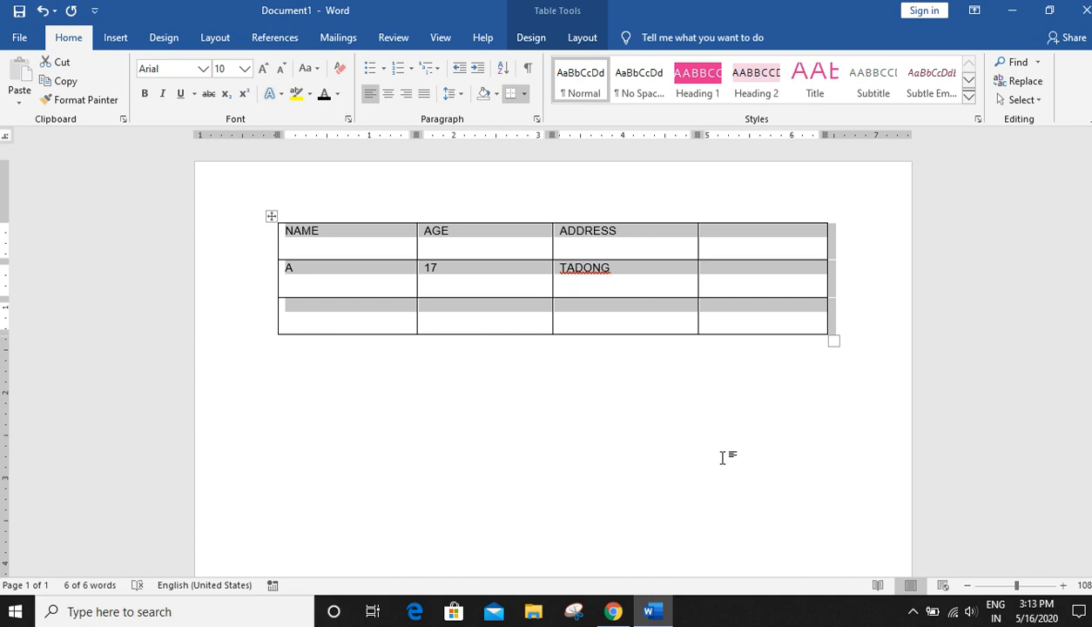
{"action": "key", "text": "Delete"}
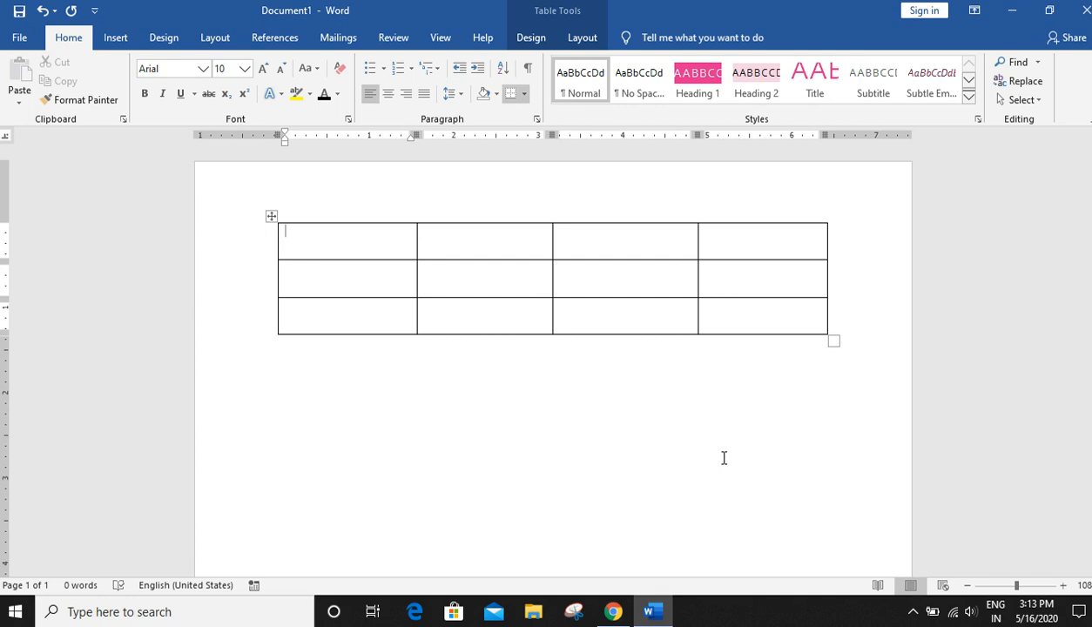
{"action": "key", "text": "ctrl+z"}
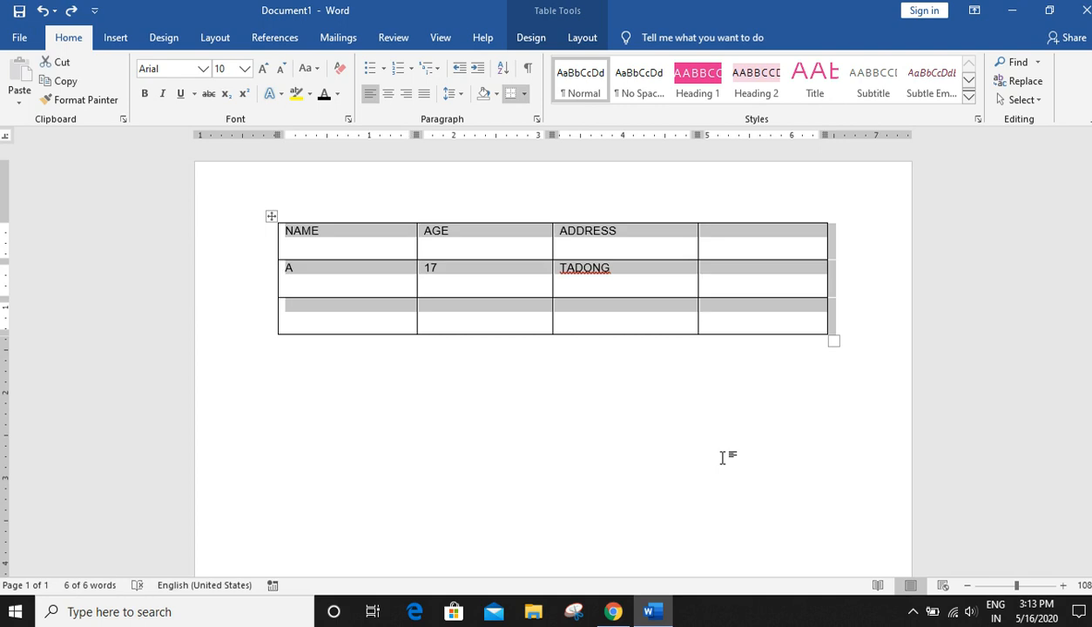
{"action": "key", "text": "BackSpace"}
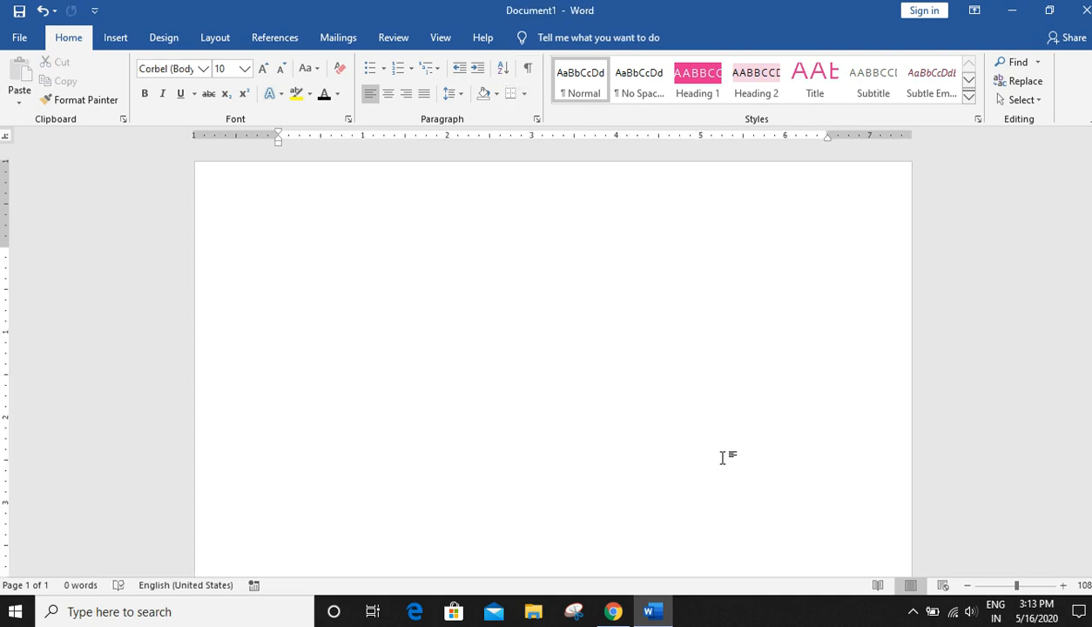
{"action": "key", "text": "ctrl+z"}
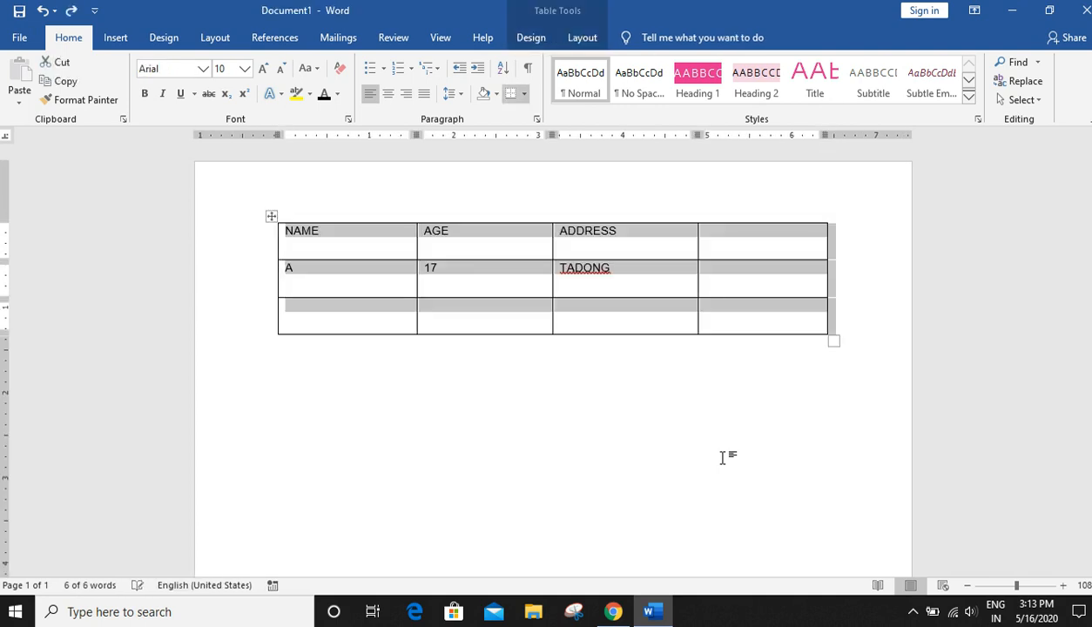
- Delete the entire table
{"action": "right_click", "coordinate": [272, 220]}
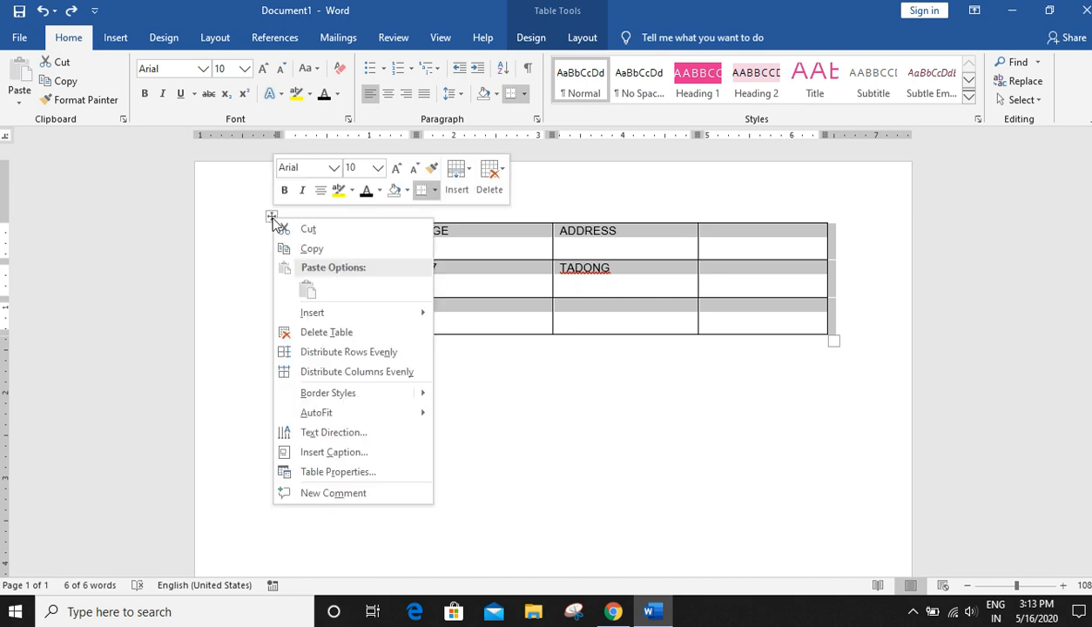
{"action": "left_click", "coordinate": [320, 338]}
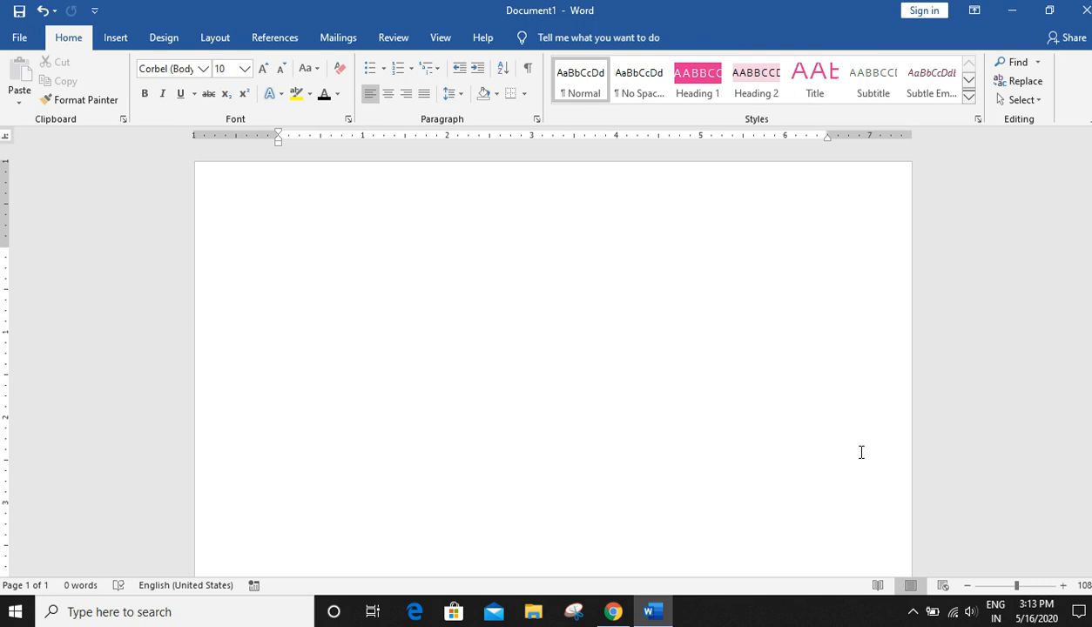
- Insert the picture thumbnail.jpg from the Desktop into the document
{"action": "left_click", "coordinate": [127, 42]}
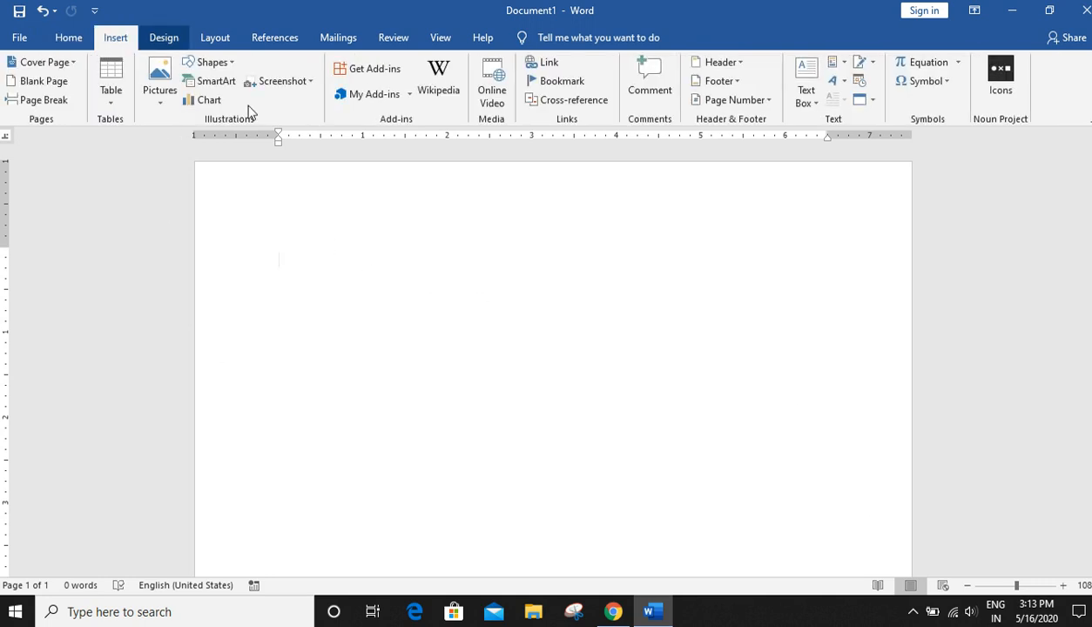
{"action": "left_click", "coordinate": [159, 108]}
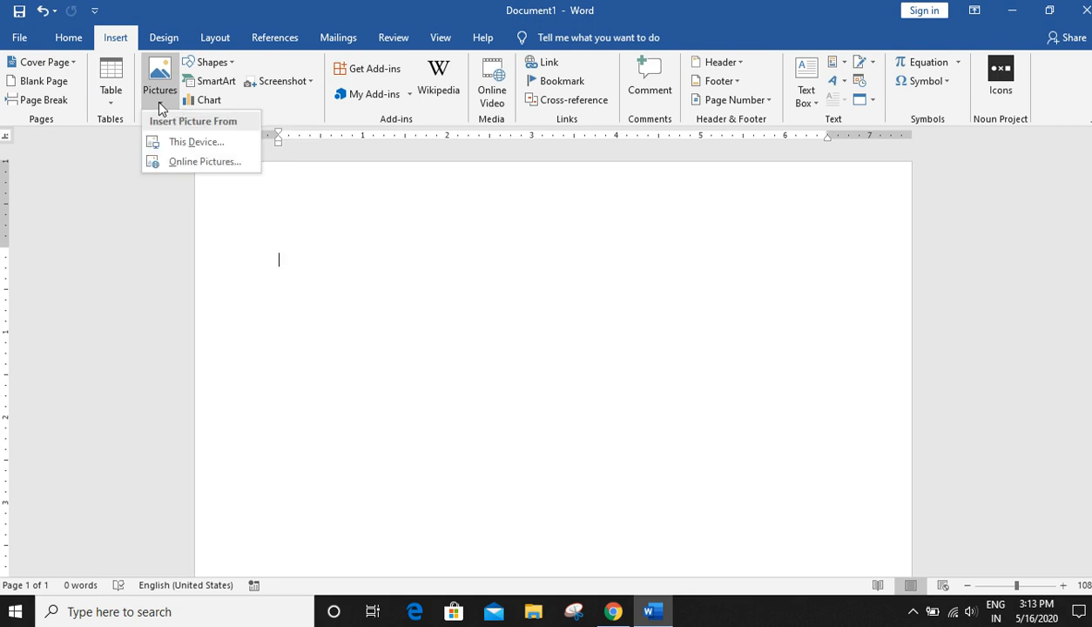
{"action": "left_click", "coordinate": [170, 149]}
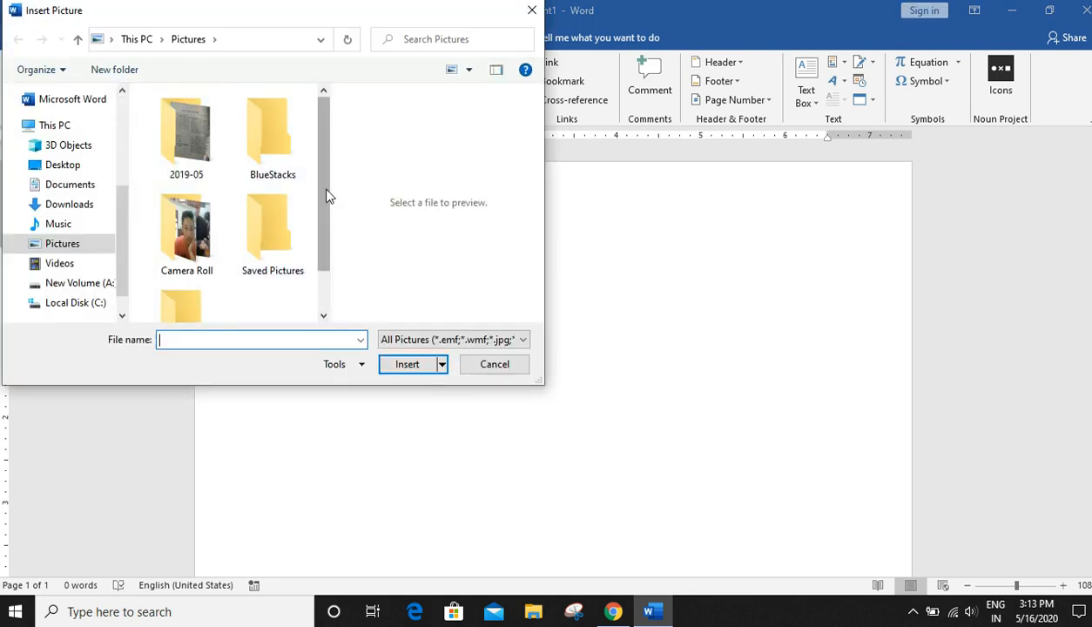
{"action": "scroll", "coordinate": [315, 226], "scroll_direction": "down", "scroll_amount": 1}
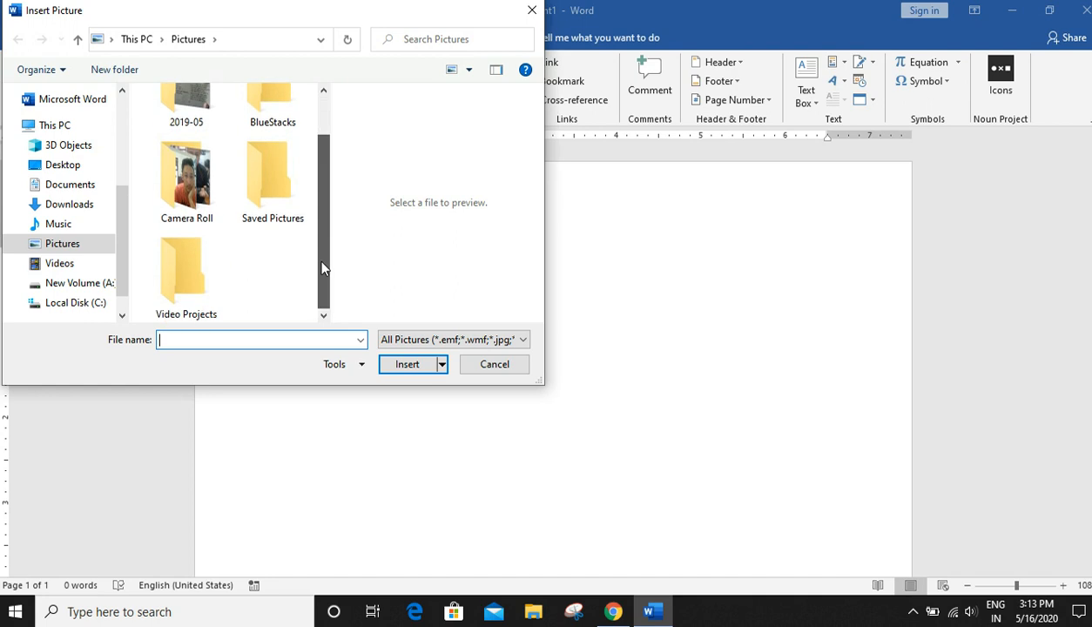
{"action": "left_click", "coordinate": [63, 165]}
{"action": "left_click_drag", "start_coordinate": [324, 162], "coordinate": [320, 301]}
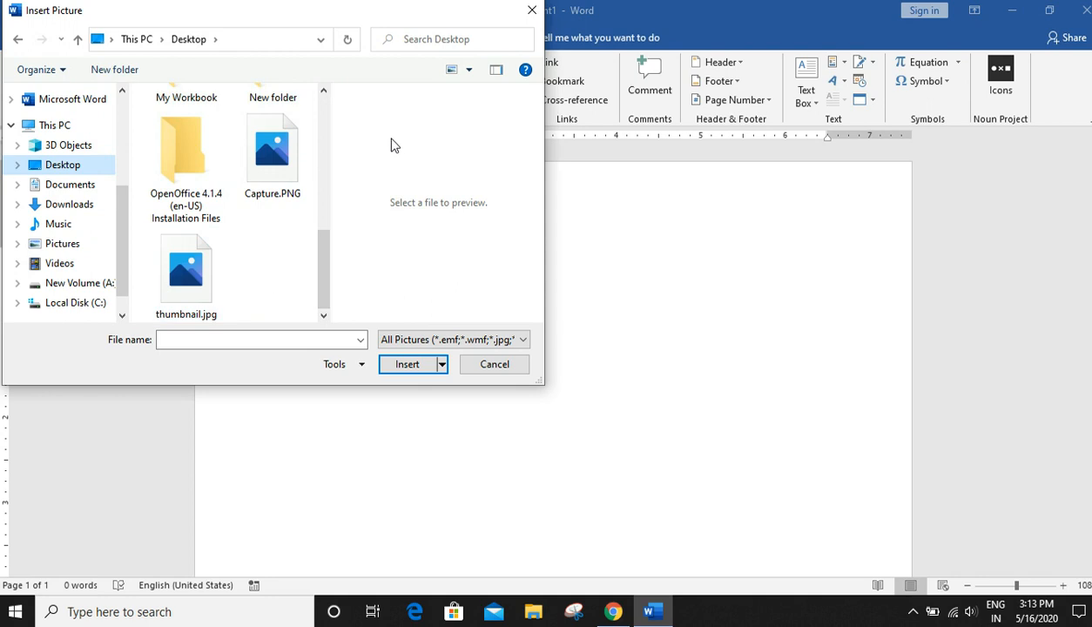
{"action": "left_click", "coordinate": [194, 292]}
{"action": "left_click", "coordinate": [412, 365]}
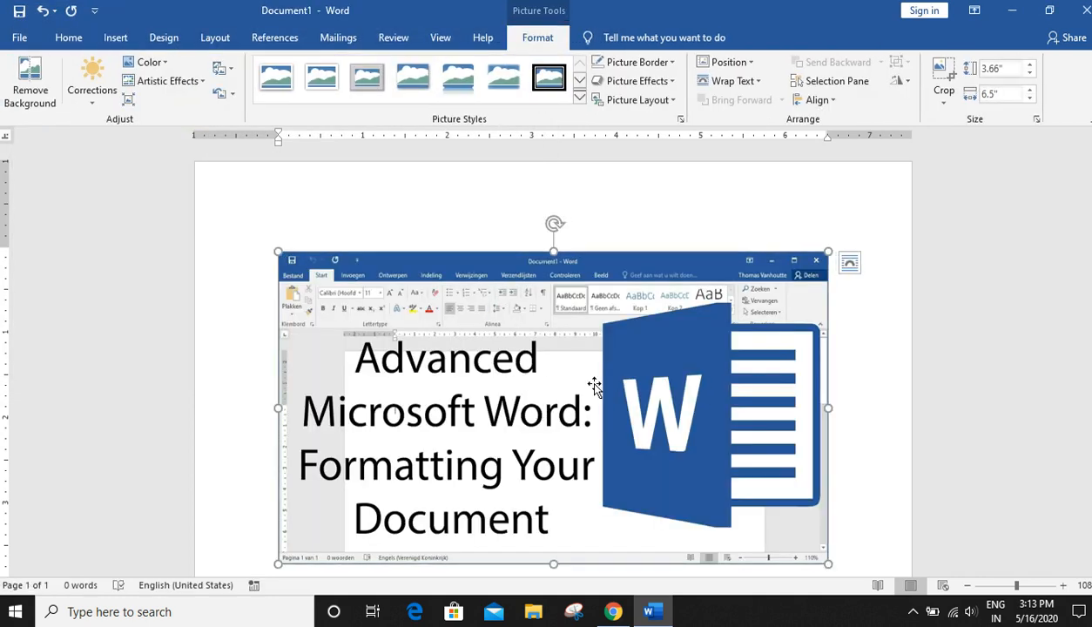
- Set the picture's height to 3.5" using the size spinner
{"action": "scroll", "coordinate": [677, 336], "scroll_direction": "down", "scroll_amount": 5}
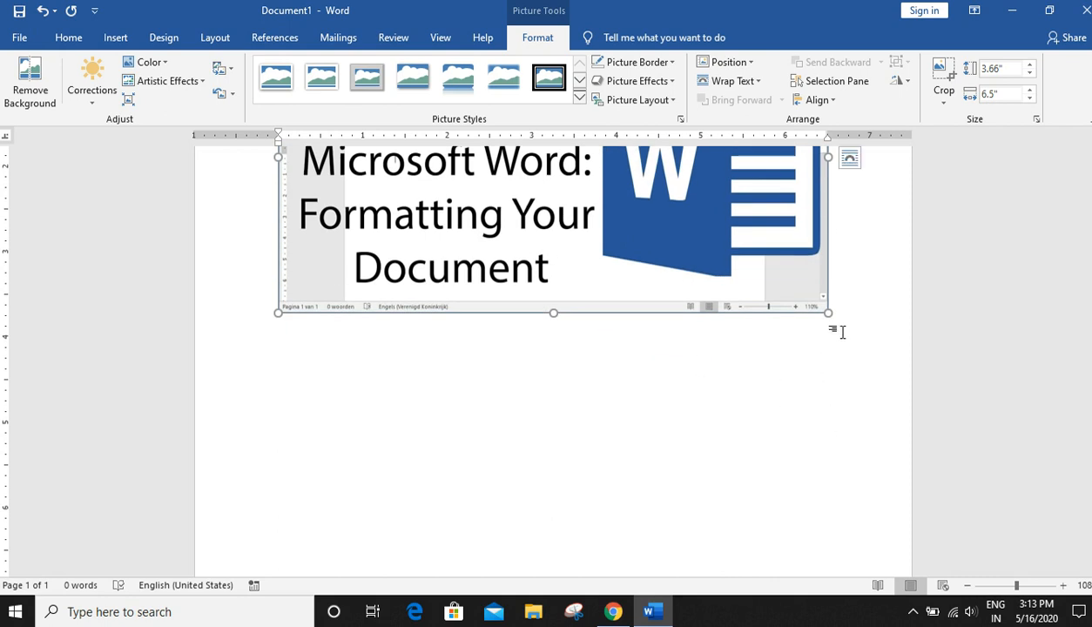
{"action": "scroll", "coordinate": [1071, 383], "scroll_direction": "up", "scroll_amount": 3}
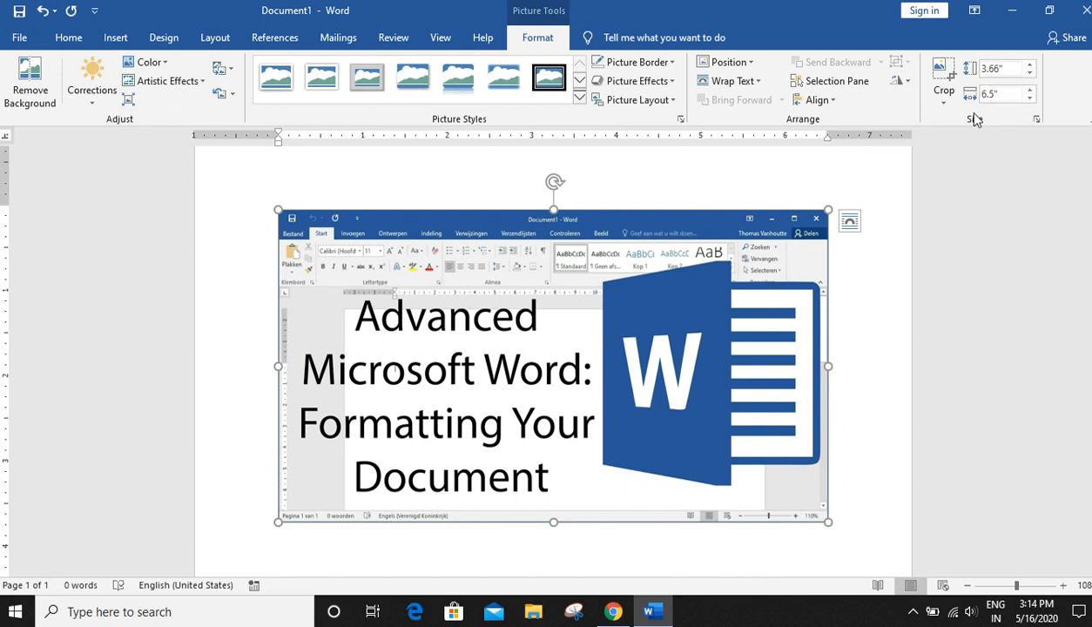
{"action": "left_click", "coordinate": [1031, 75]}
{"action": "left_click", "coordinate": [1030, 75]}
{"action": "left_click", "coordinate": [1030, 75]}
{"action": "left_click", "coordinate": [1031, 75]}
{"action": "left_click", "coordinate": [1031, 75]}
{"action": "left_click", "coordinate": [1031, 75]}
{"action": "left_click", "coordinate": [1033, 63]}
{"action": "left_click", "coordinate": [1034, 64]}
{"action": "left_click", "coordinate": [1034, 64]}
{"action": "left_click", "coordinate": [1034, 64]}
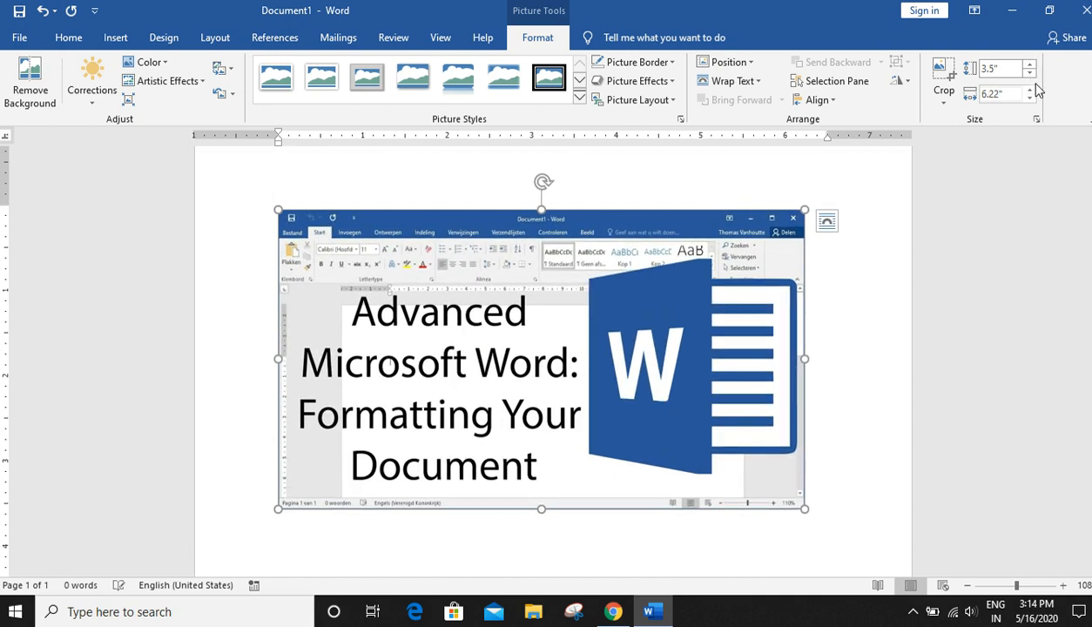
- Set the picture's width to 6" using the size spinner
{"action": "left_click", "coordinate": [1028, 99]}
{"action": "left_click", "coordinate": [1028, 100]}
{"action": "left_click", "coordinate": [1028, 99]}
{"action": "left_click", "coordinate": [1028, 100]}
{"action": "left_click", "coordinate": [1028, 99]}
{"action": "left_click", "coordinate": [1028, 99]}
{"action": "left_click", "coordinate": [1028, 99]}
{"action": "double_click", "coordinate": [1030, 88]}
{"action": "left_click", "coordinate": [1030, 89]}
{"action": "left_click", "coordinate": [1030, 88]}
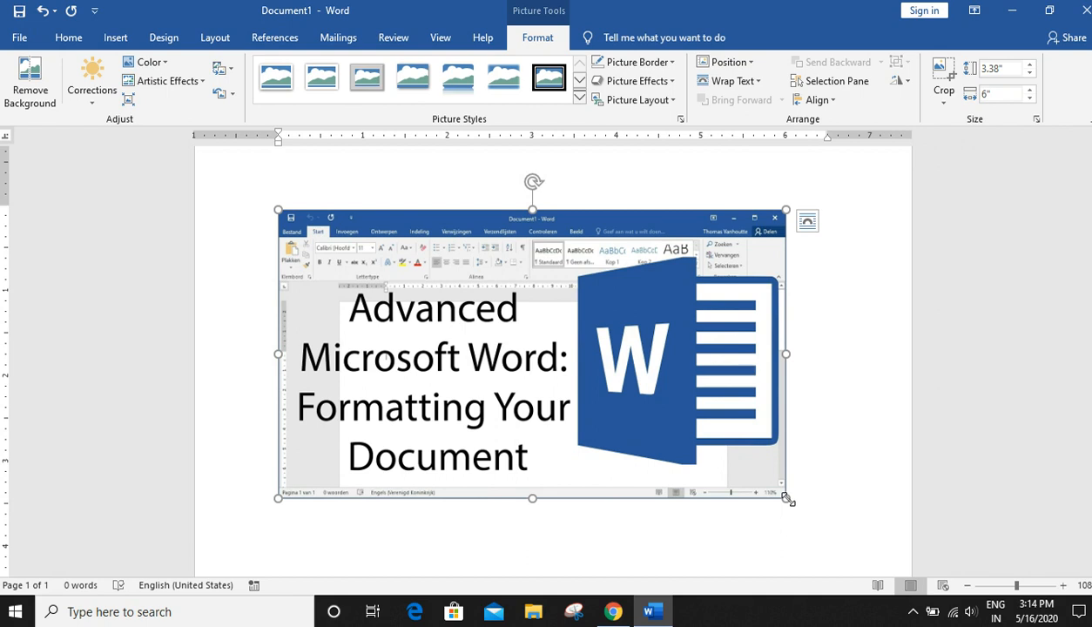
- Scale the picture down from its corner to about 4.24" by 2.38", then delete it
{"action": "left_click_drag", "start_coordinate": [787, 498], "coordinate": [459, 361]}
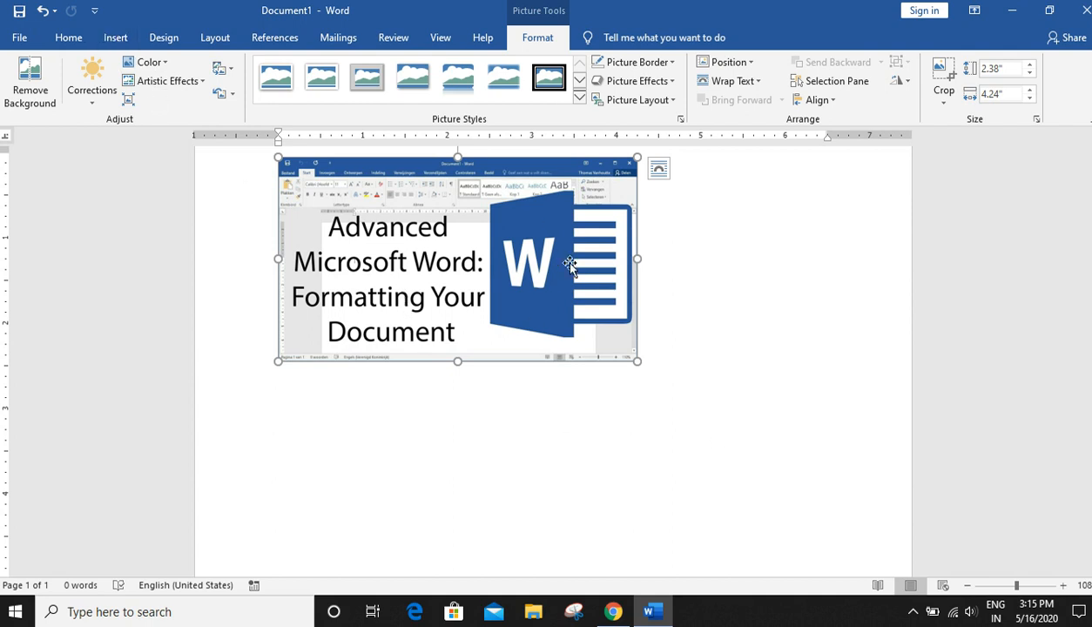
{"action": "key", "text": "Delete"}
- Draw a circle about 2.61" across near the top of the page with the Shapes tool and nudge it into place
{"action": "left_click", "coordinate": [117, 41]}
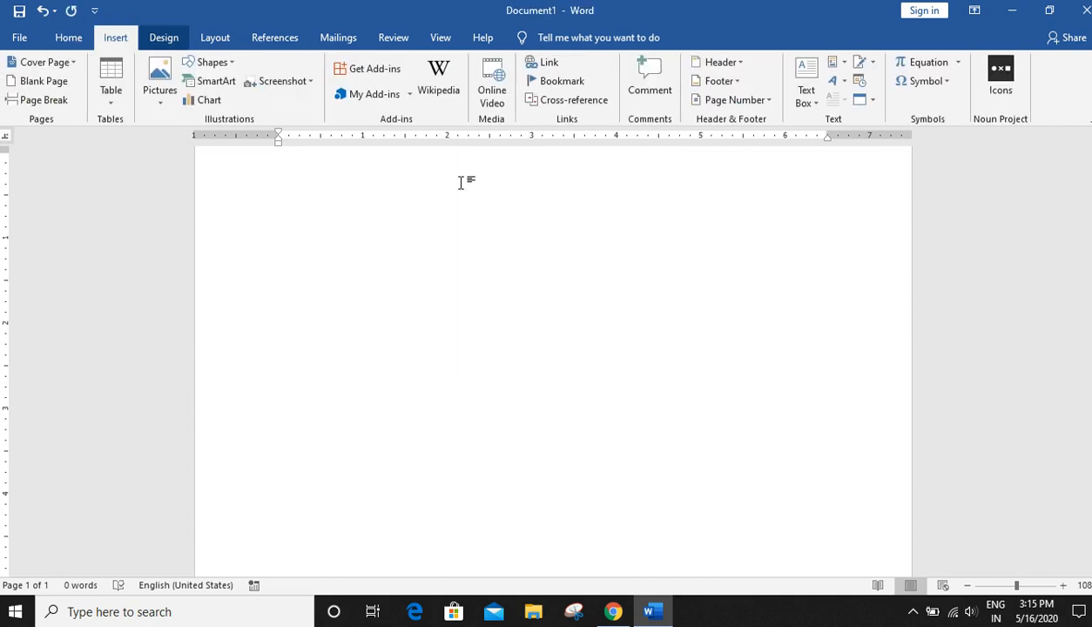
{"action": "left_click", "coordinate": [210, 61]}
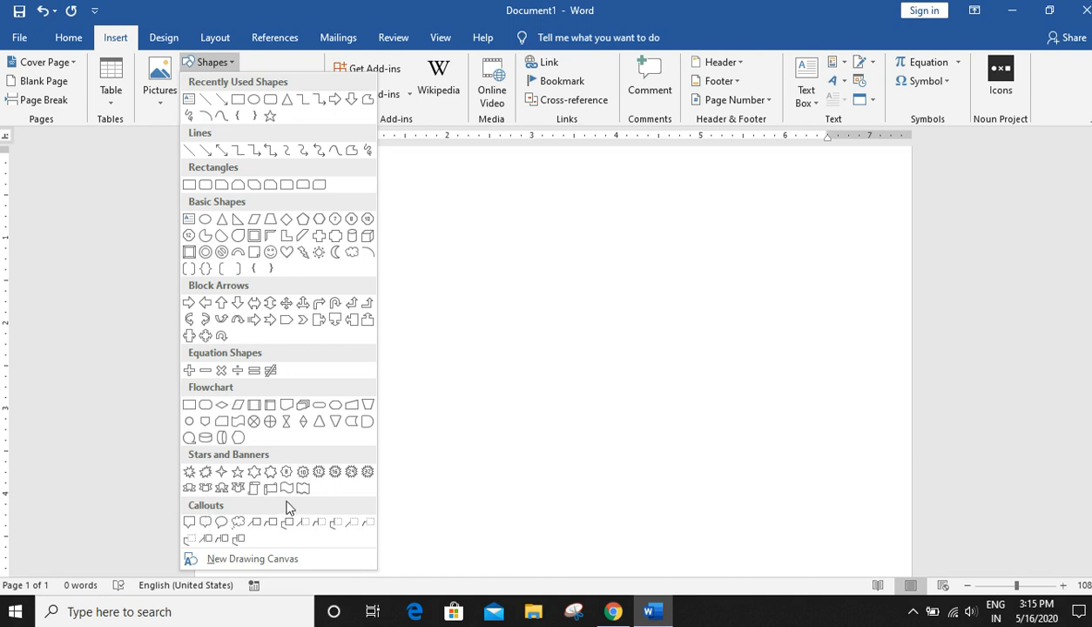
{"action": "left_click", "coordinate": [251, 101]}
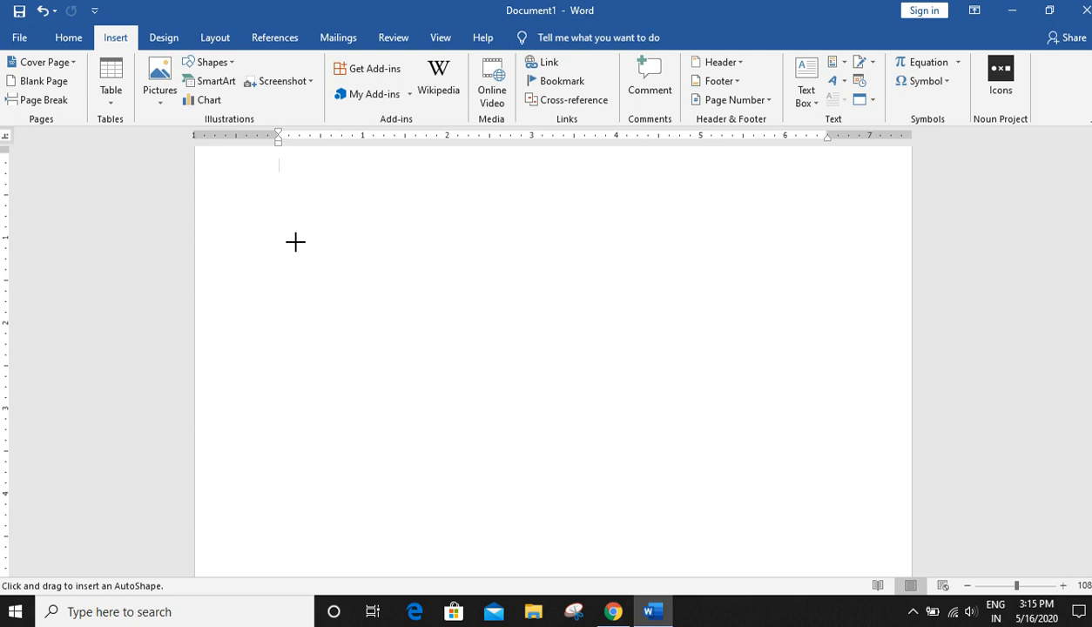
{"action": "left_click_drag", "start_coordinate": [295, 241], "coordinate": [410, 464]}
{"action": "left_click_drag", "start_coordinate": [501, 386], "coordinate": [465, 337]}
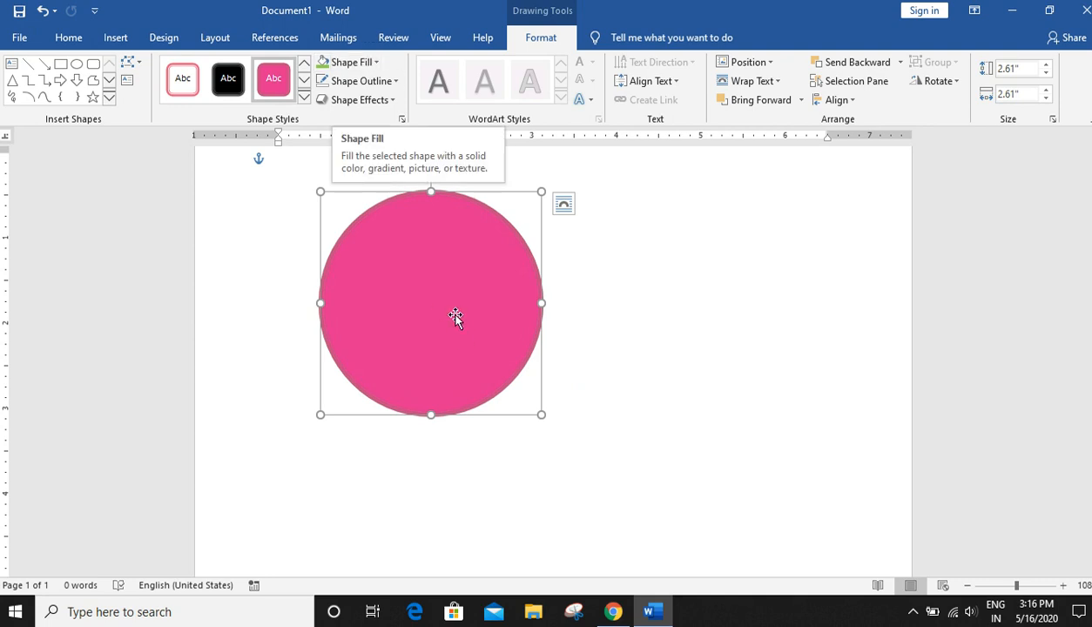
- Open Format Shape for the circle and set its solid fill color to green
{"action": "right_click", "coordinate": [451, 310]}
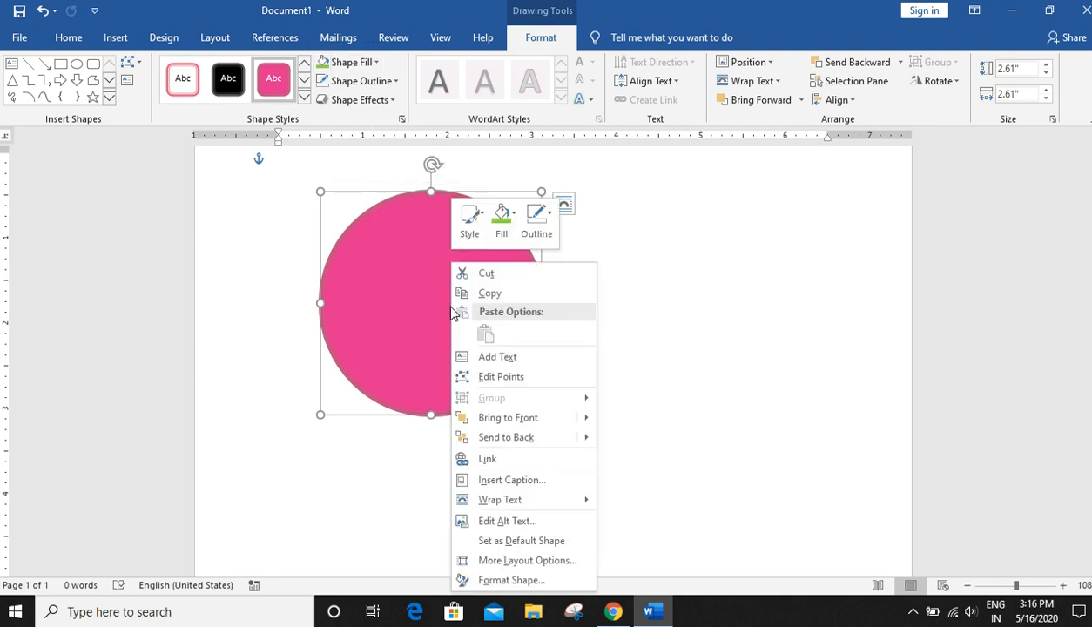
{"action": "left_click", "coordinate": [505, 580]}
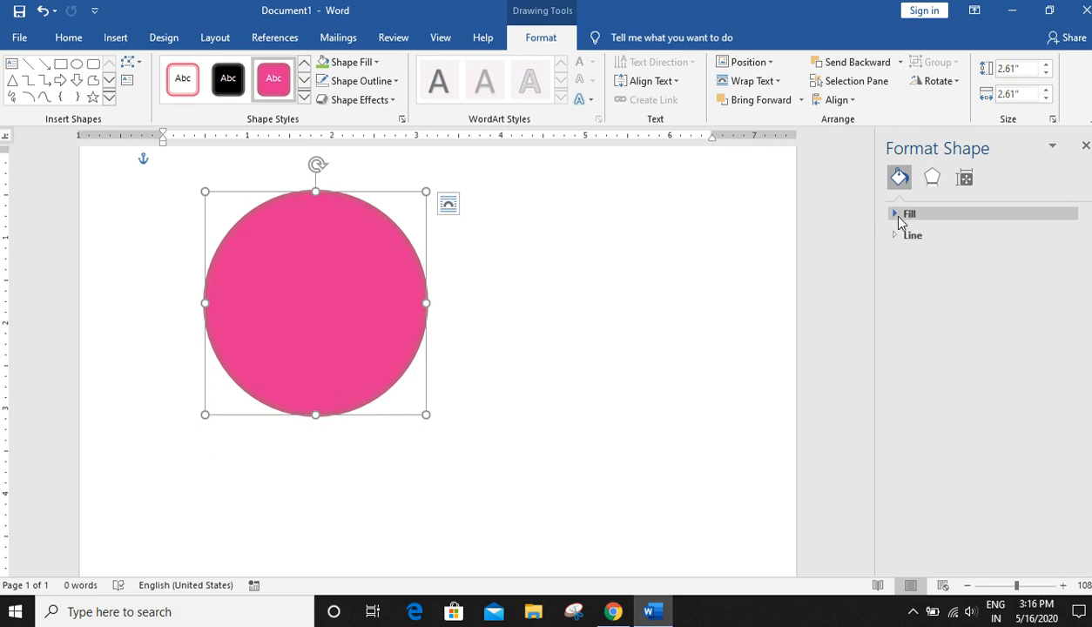
{"action": "left_click", "coordinate": [897, 216]}
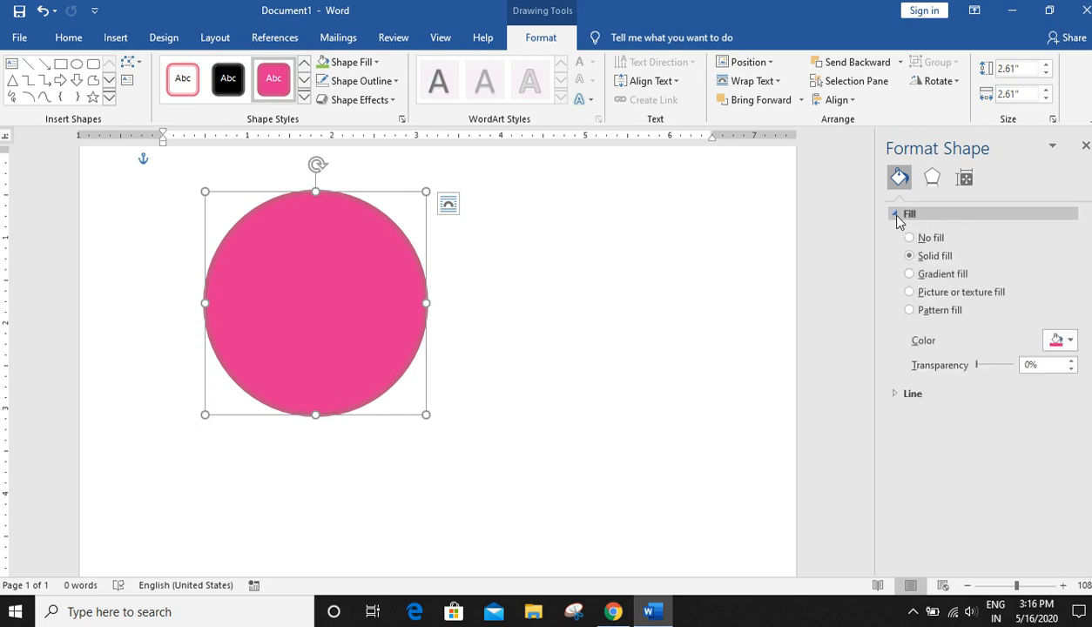
{"action": "left_click", "coordinate": [1056, 341]}
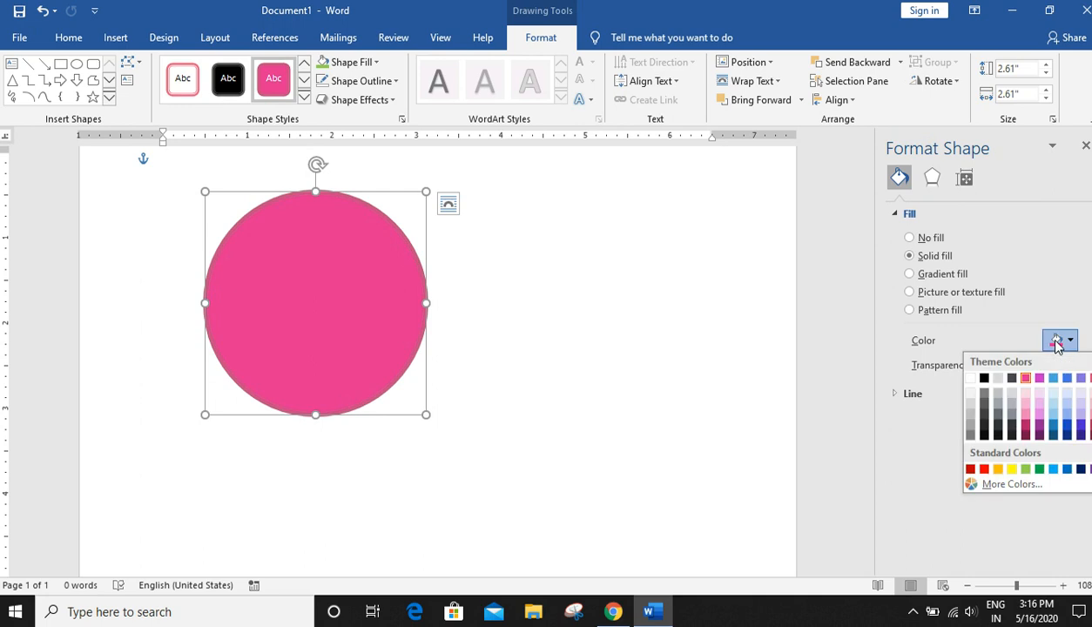
{"action": "left_click", "coordinate": [1040, 470]}
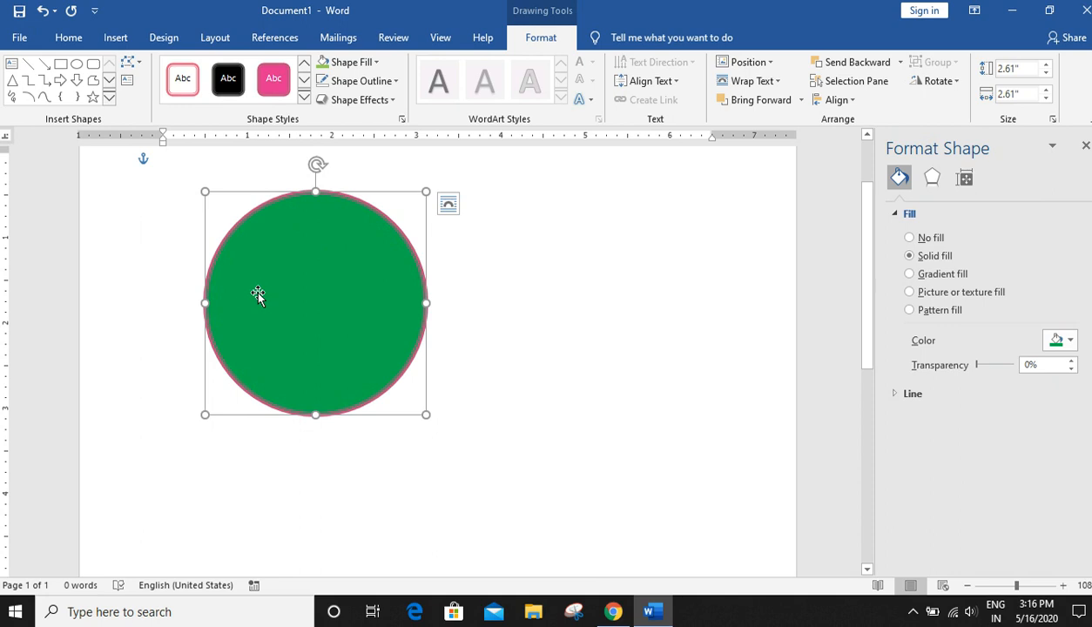
- Set the circle's outline to No line in the Format Shape pane
{"action": "left_click", "coordinate": [910, 394]}
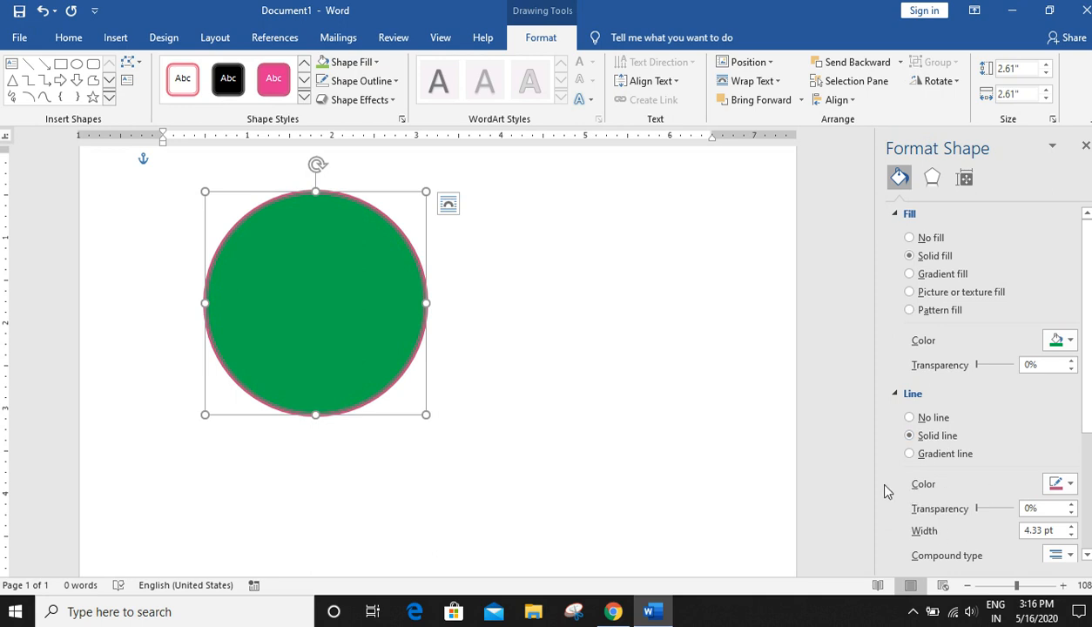
{"action": "left_click", "coordinate": [1062, 494]}
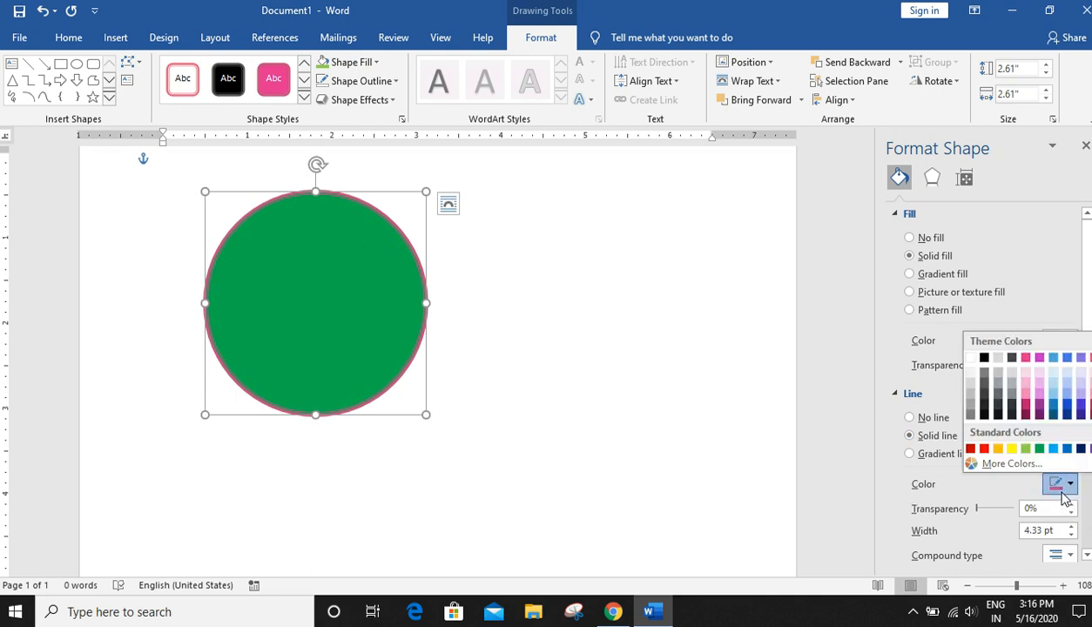
{"action": "left_click", "coordinate": [1040, 450]}
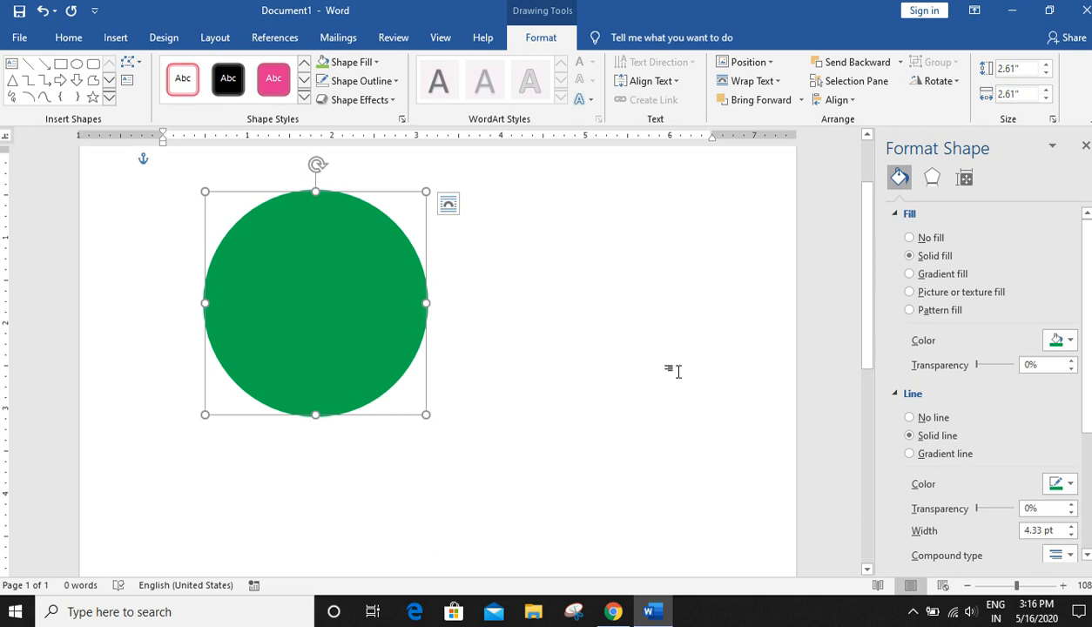
{"action": "left_click", "coordinate": [1061, 487]}
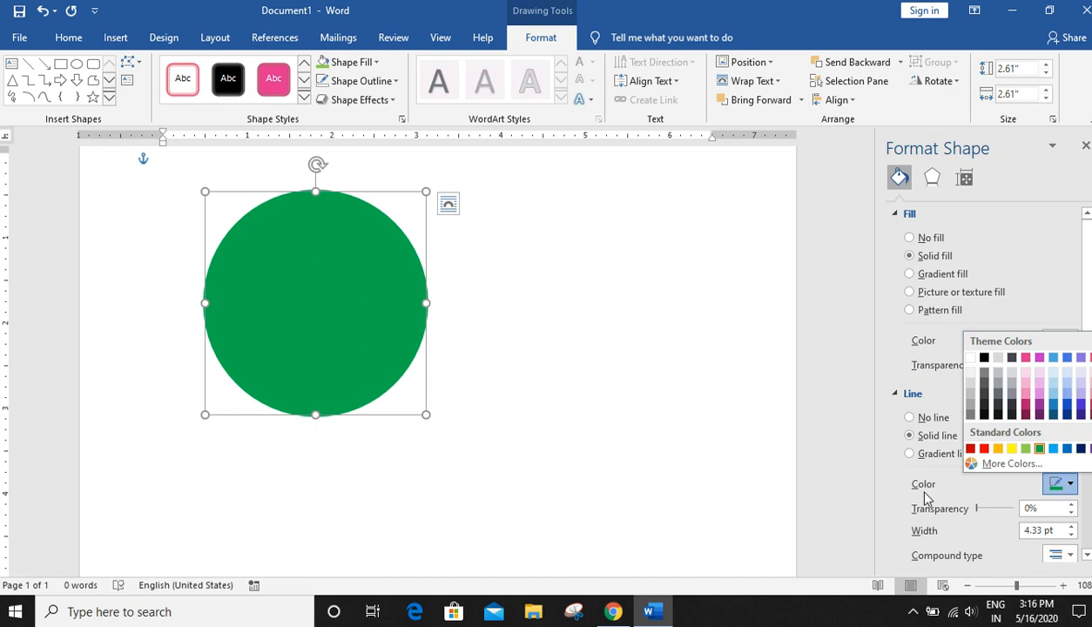
{"action": "left_click", "coordinate": [940, 442]}
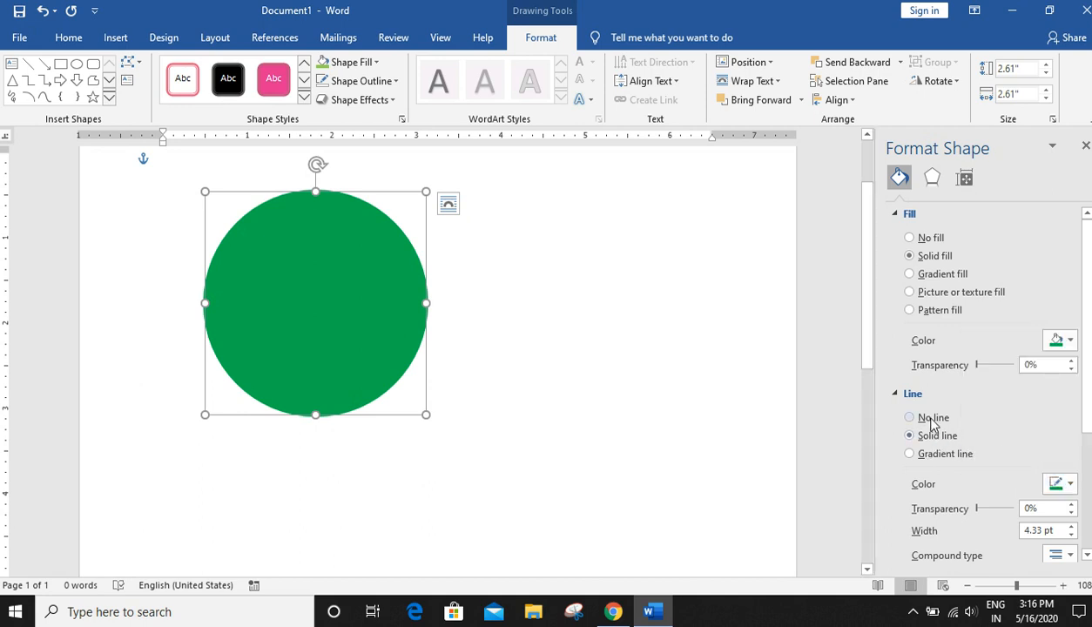
{"action": "left_click", "coordinate": [933, 422]}
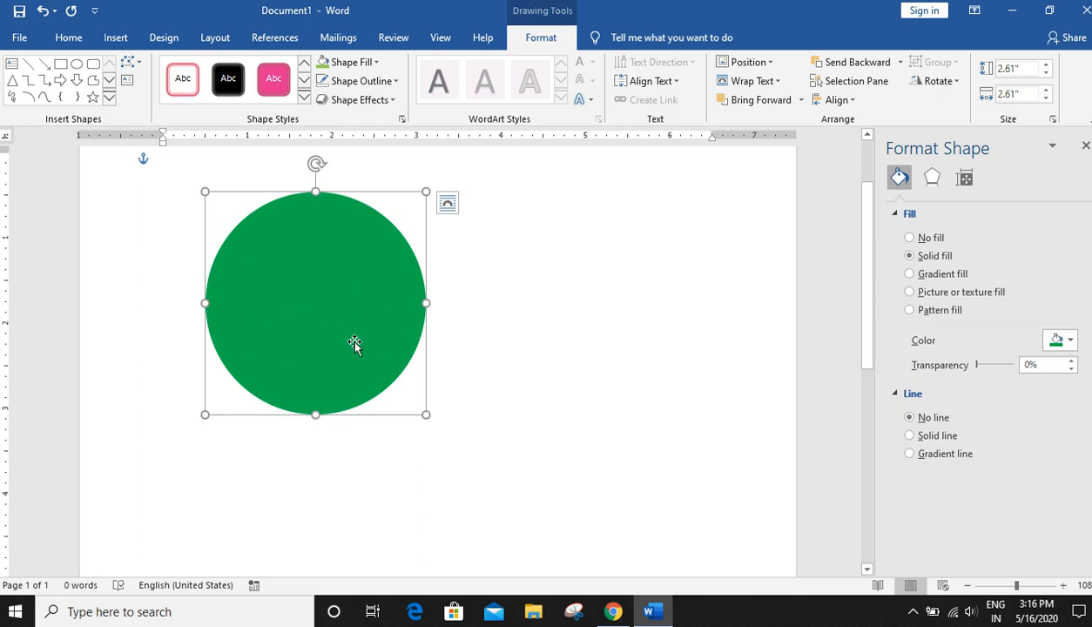
- Close the Format Shape pane and move the circle slightly right and down
{"action": "left_click", "coordinate": [1085, 146]}
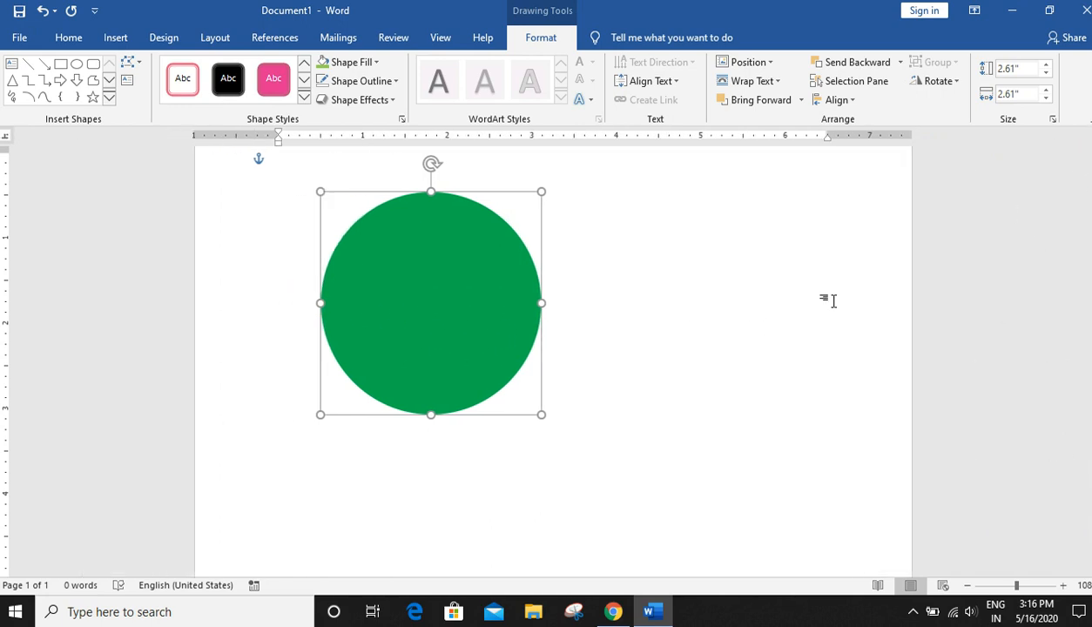
{"action": "left_click_drag", "start_coordinate": [462, 321], "coordinate": [479, 343]}
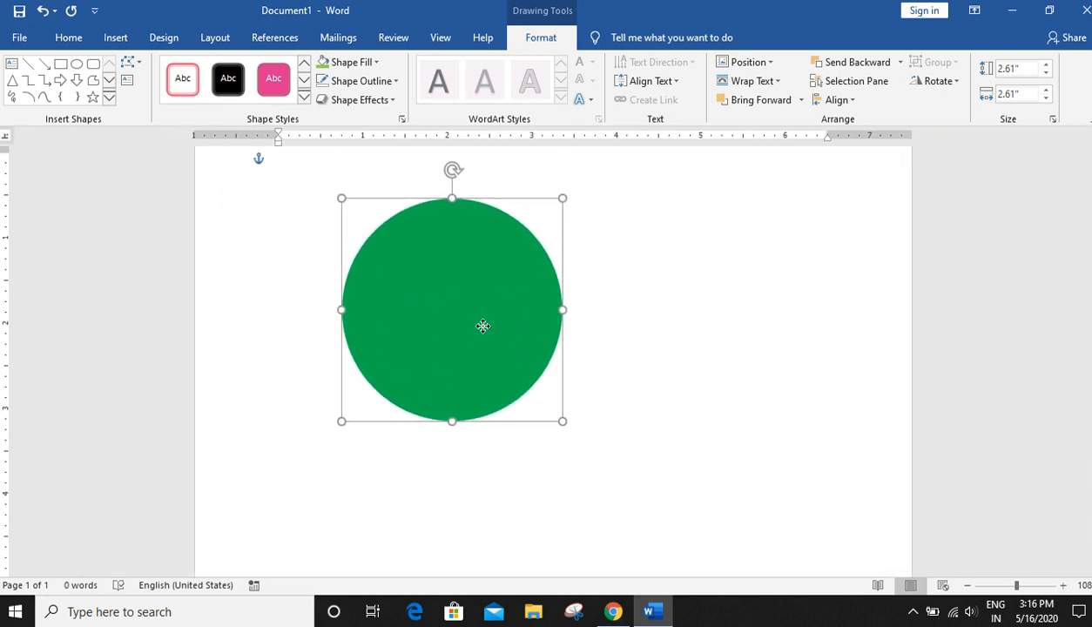
- Apply a blue glow variation to the circle from Shape Effects
{"action": "left_click", "coordinate": [377, 102]}
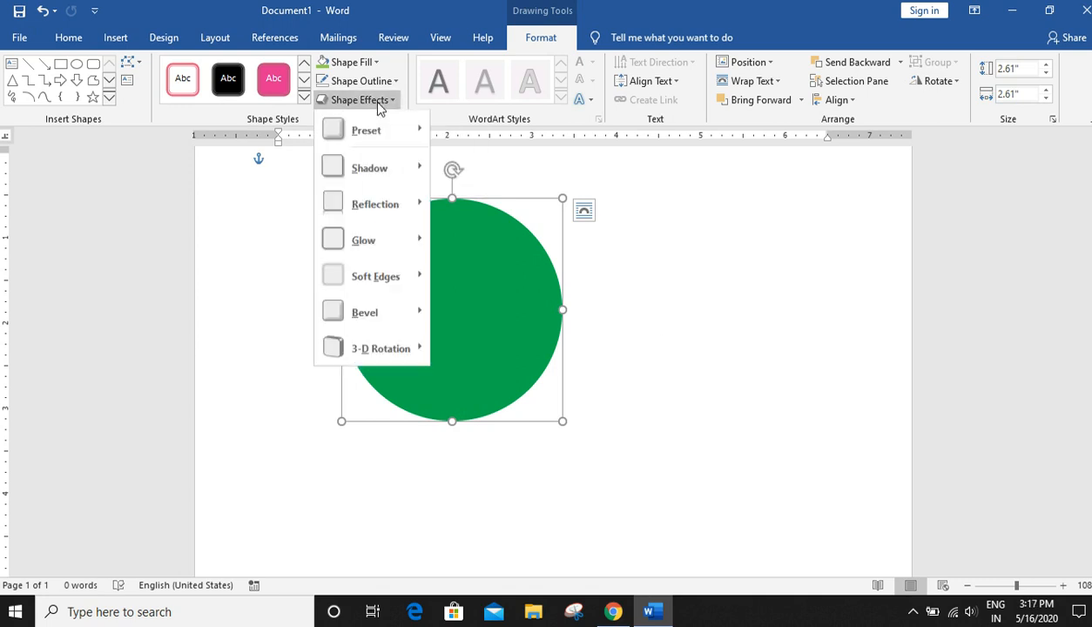
{"action": "mouse_move", "coordinate": [356, 132]}
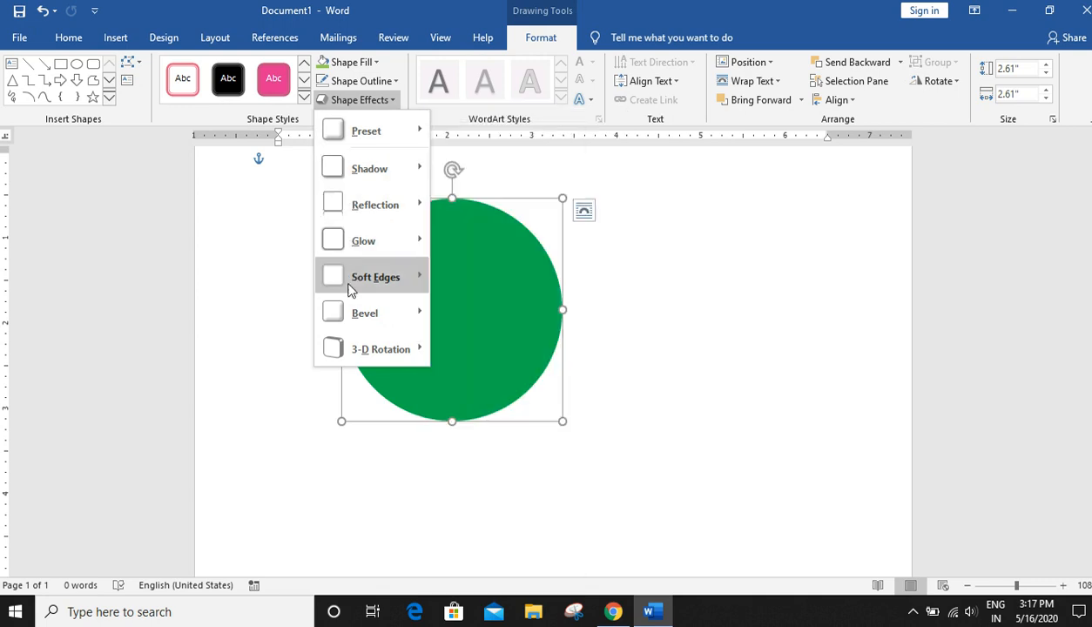
{"action": "mouse_move", "coordinate": [364, 284]}
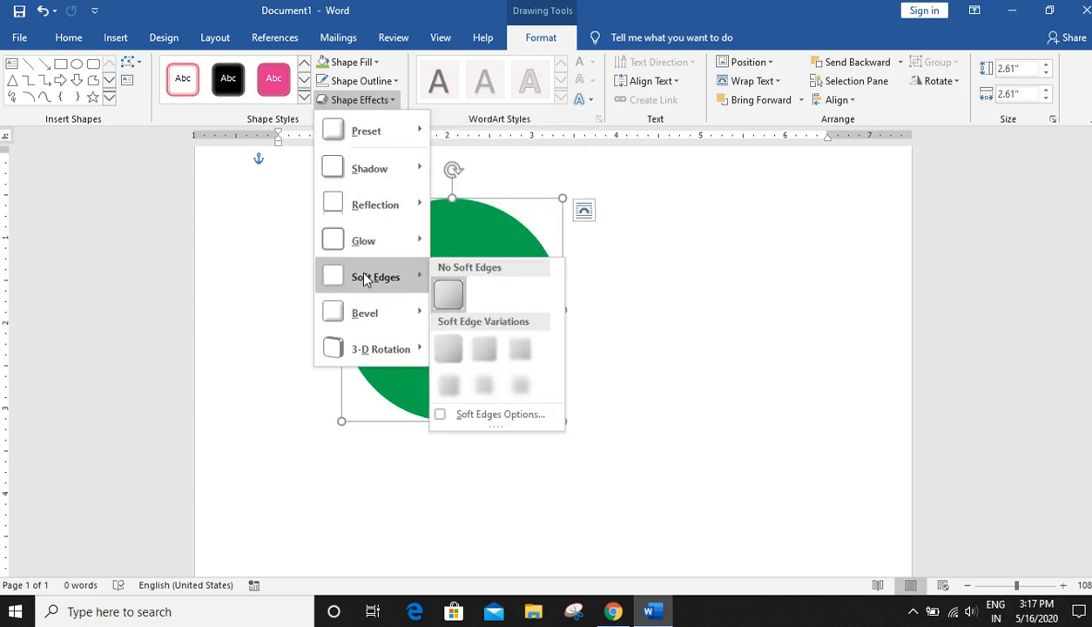
{"action": "mouse_move", "coordinate": [375, 238]}
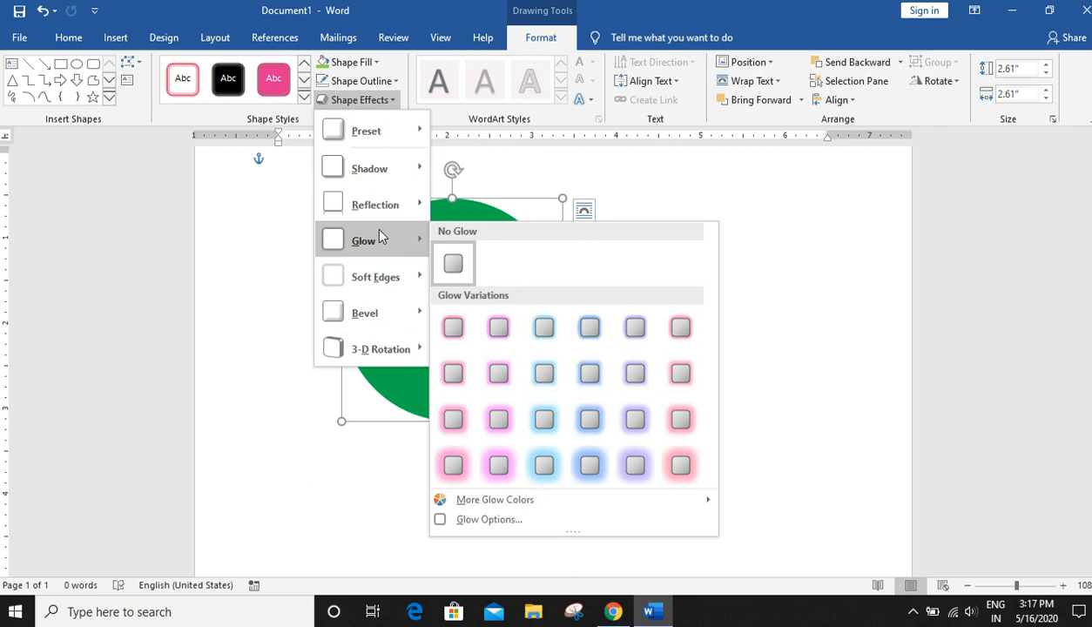
{"action": "left_click", "coordinate": [606, 433]}
{"action": "left_click", "coordinate": [805, 385]}
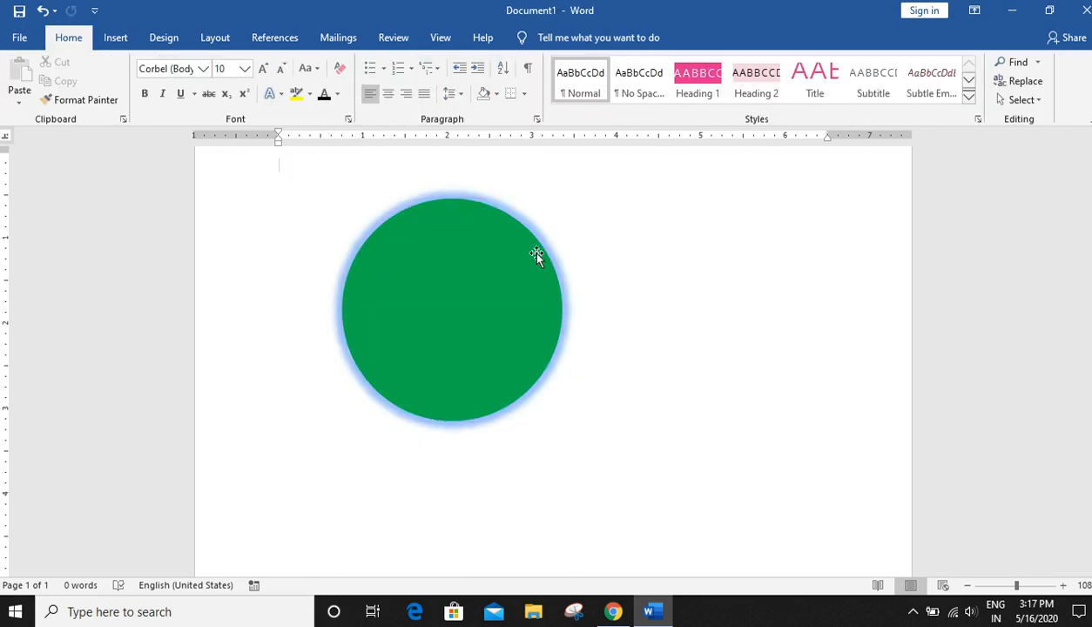
- Move the circle across the page and back, leaving it slightly left of its earlier position
{"action": "left_click", "coordinate": [537, 257]}
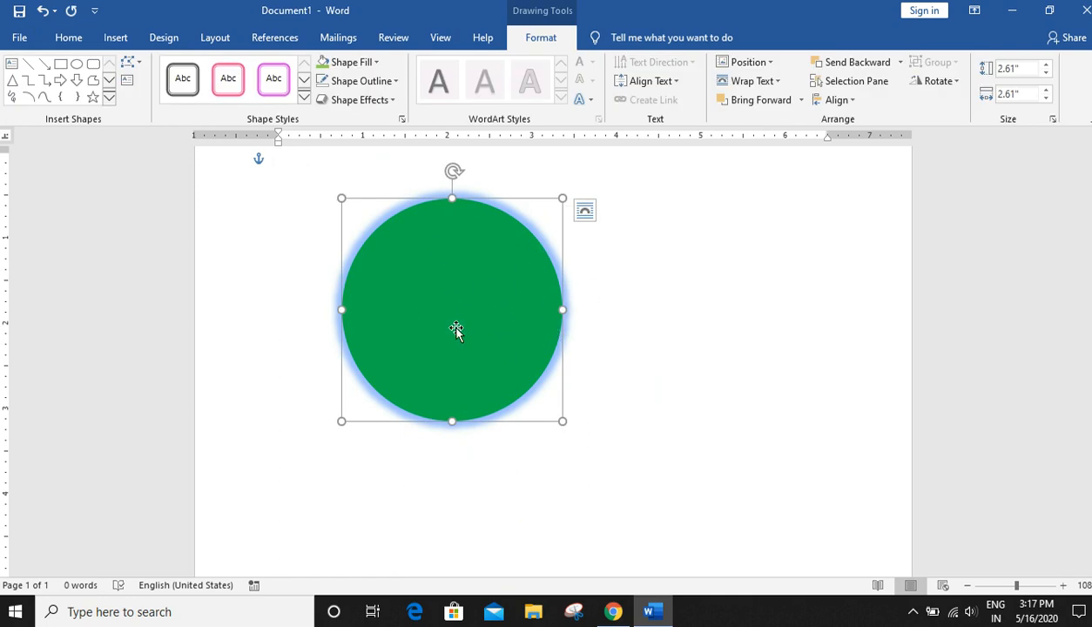
{"action": "left_click_drag", "start_coordinate": [456, 330], "coordinate": [662, 336]}
{"action": "left_click_drag", "start_coordinate": [586, 341], "coordinate": [364, 344]}
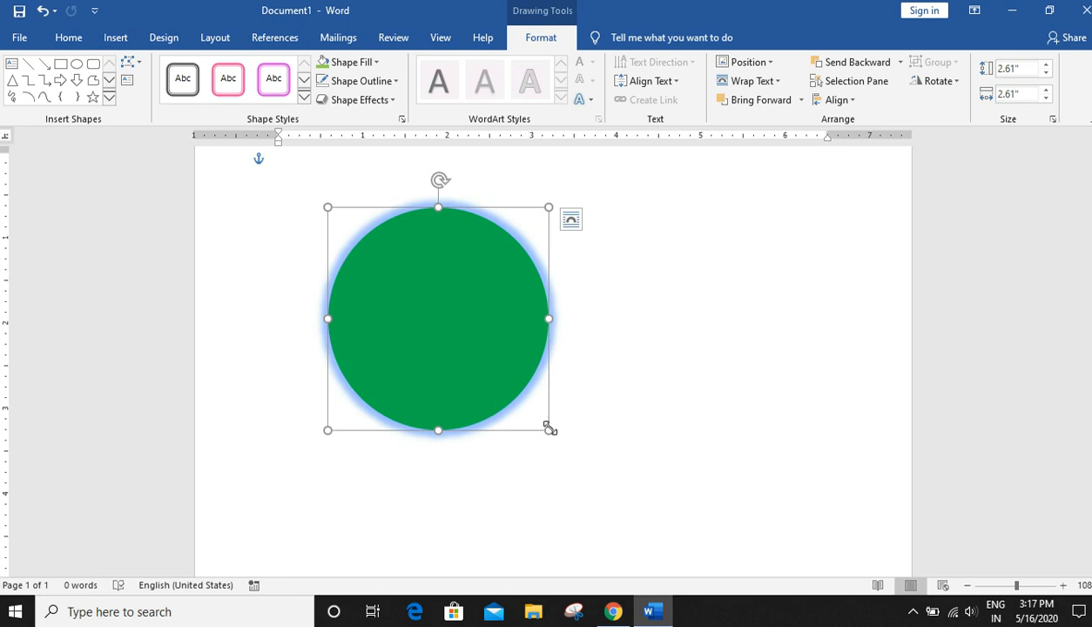
- Undo the last move of the circle and switch its fill to Picture or texture fill in the Format Shape pane
{"action": "left_click_drag", "start_coordinate": [441, 326], "coordinate": [455, 285]}
{"action": "key", "text": "ctrl+z"}
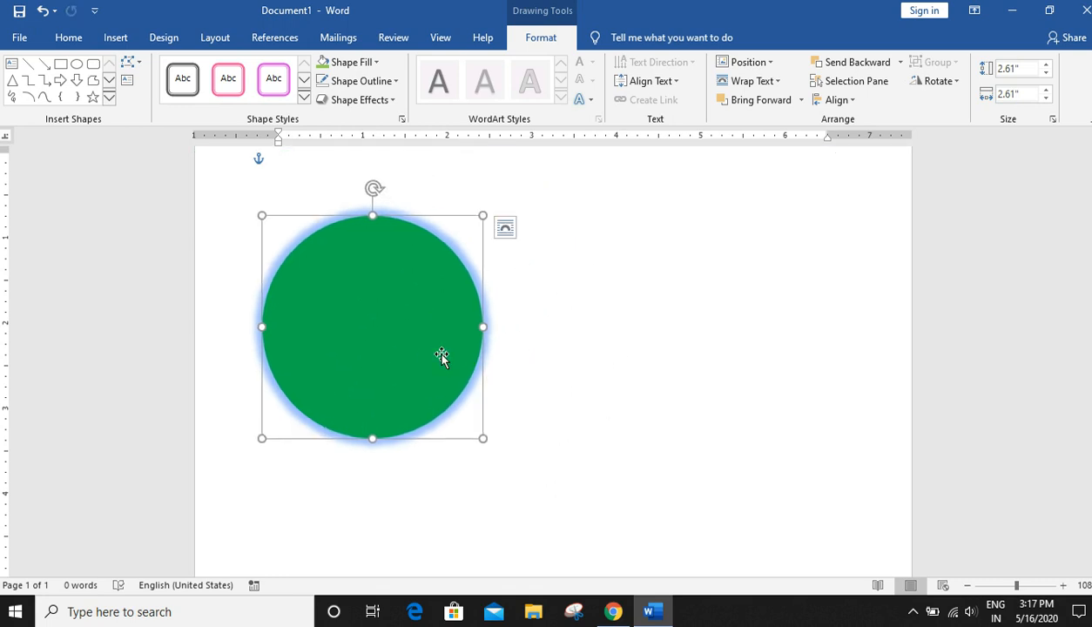
{"action": "right_click", "coordinate": [395, 334]}
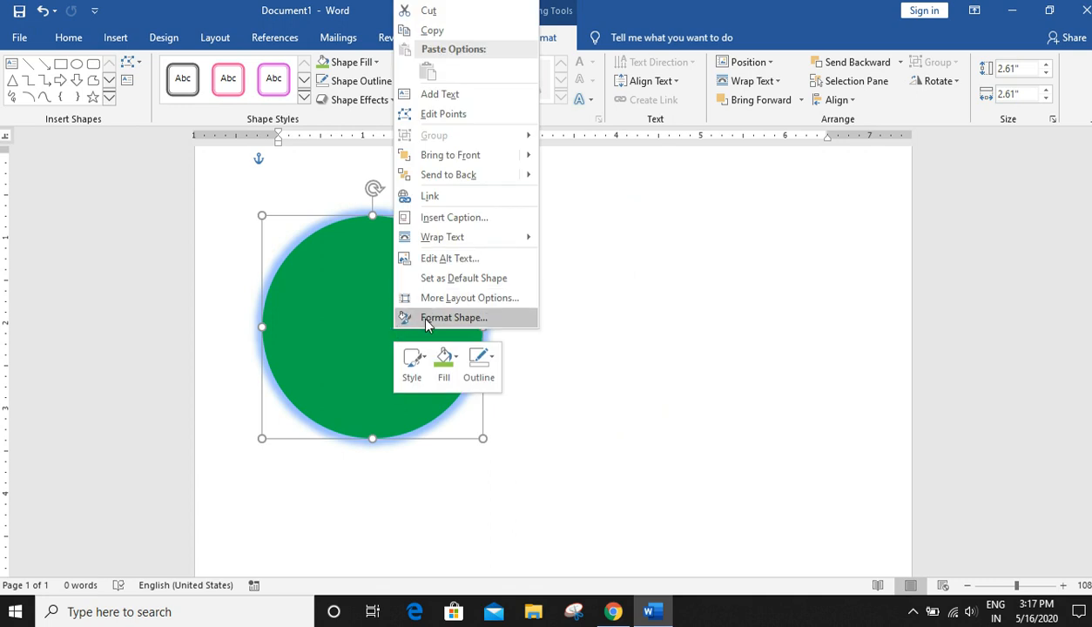
{"action": "left_click", "coordinate": [416, 315]}
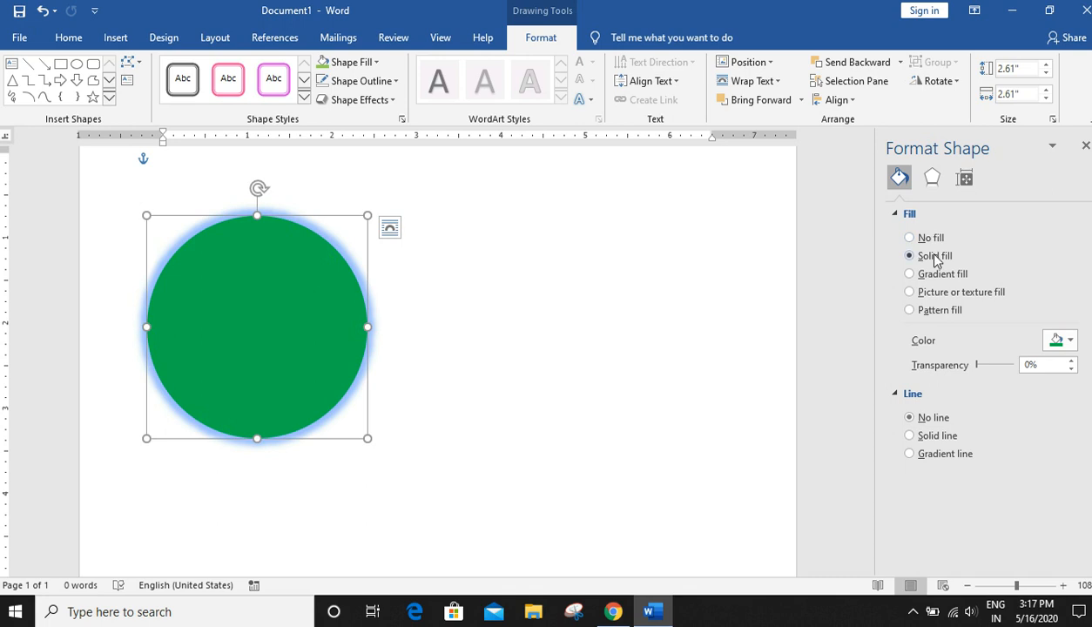
{"action": "left_click", "coordinate": [946, 301]}
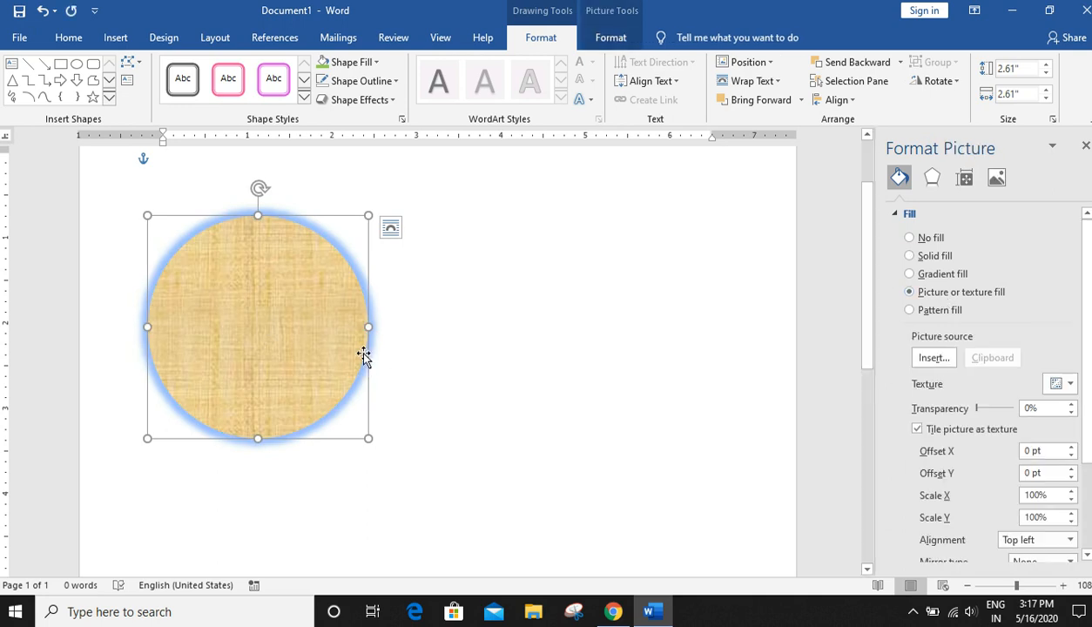
- Fill the circle with the picture thumbnail.jpg from the Desktop folder
{"action": "left_click", "coordinate": [928, 359]}
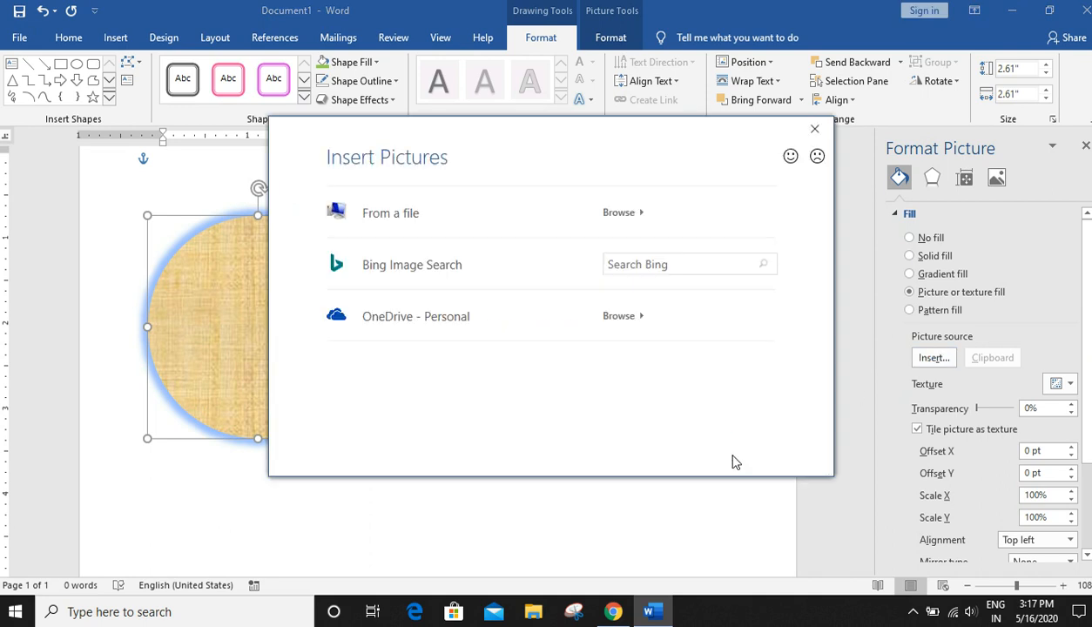
{"action": "left_click", "coordinate": [635, 214]}
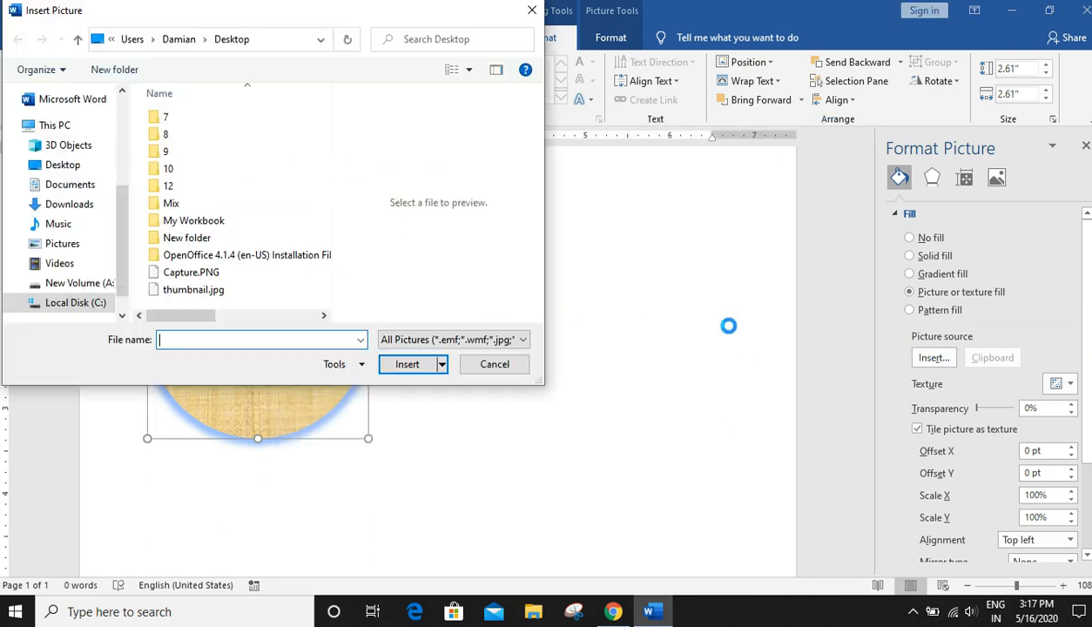
{"action": "left_click", "coordinate": [63, 164]}
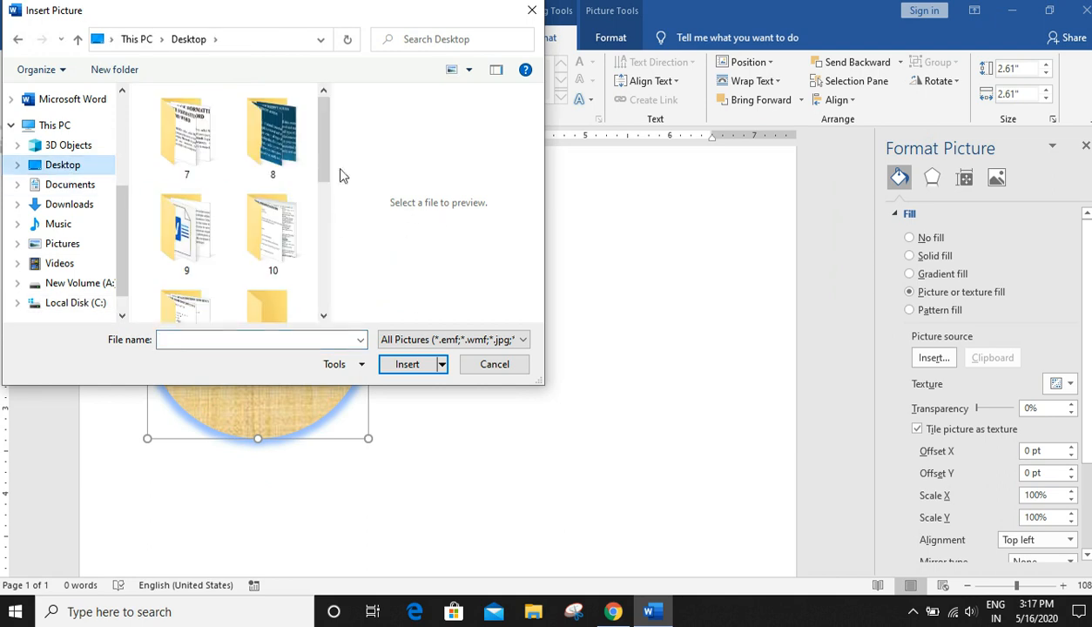
{"action": "scroll", "coordinate": [312, 180], "scroll_direction": "down", "scroll_amount": 5}
{"action": "left_click", "coordinate": [186, 284]}
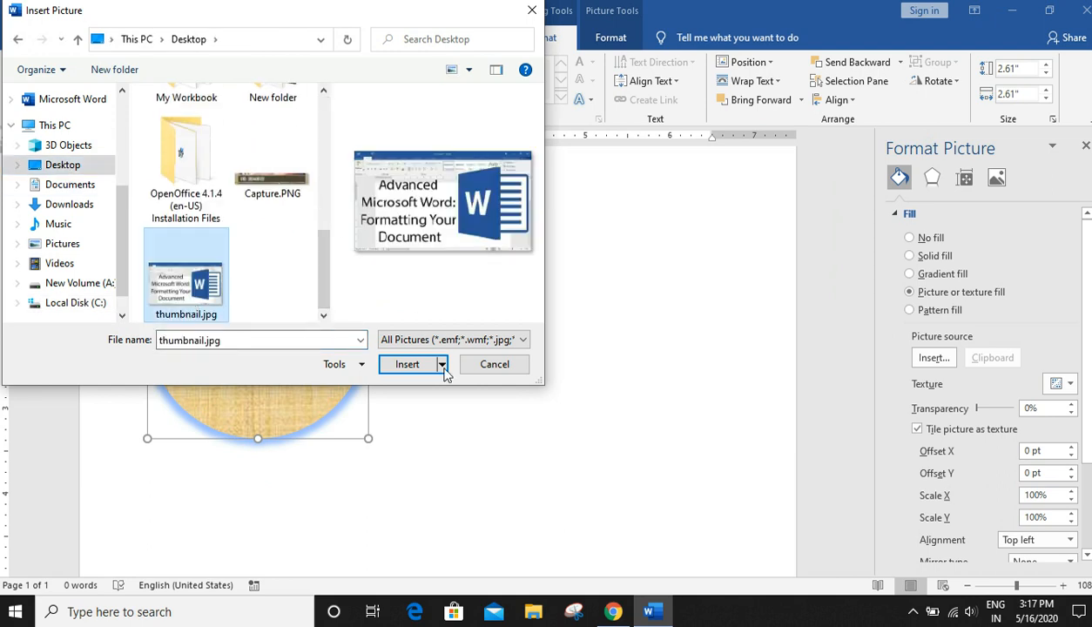
{"action": "left_click", "coordinate": [412, 365]}
- Move the picture-filled circle toward the page's upper-left corner, then delete it
{"action": "left_click", "coordinate": [688, 407]}
{"action": "left_click", "coordinate": [364, 369]}
{"action": "left_click_drag", "start_coordinate": [447, 362], "coordinate": [356, 362]}
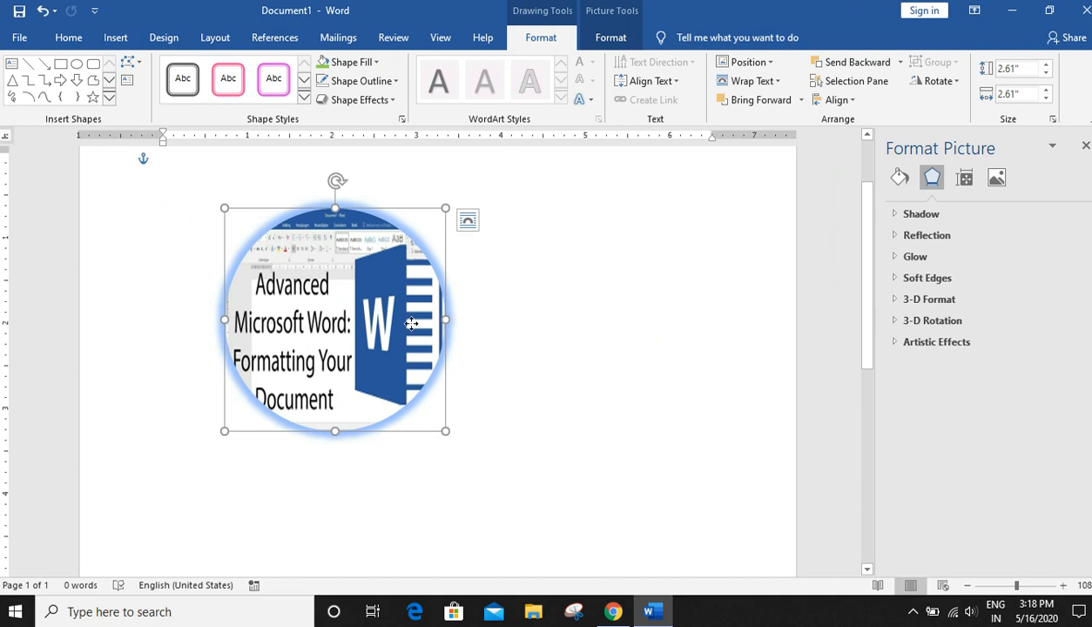
{"action": "left_click_drag", "start_coordinate": [359, 329], "coordinate": [505, 298]}
{"action": "left_click_drag", "start_coordinate": [323, 318], "coordinate": [242, 314]}
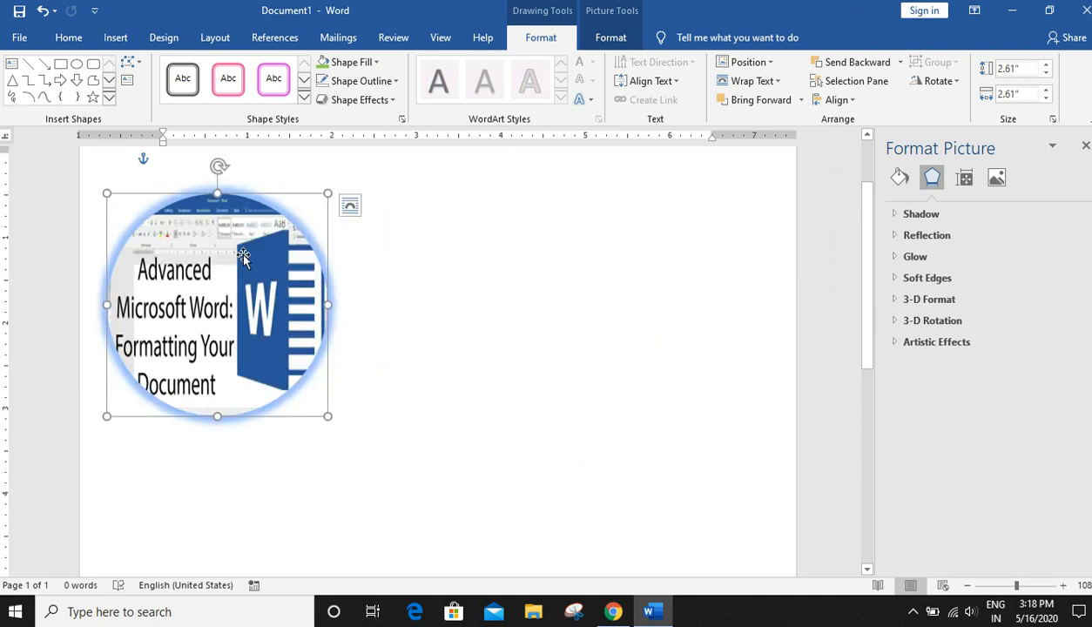
{"action": "key", "text": "Delete"}
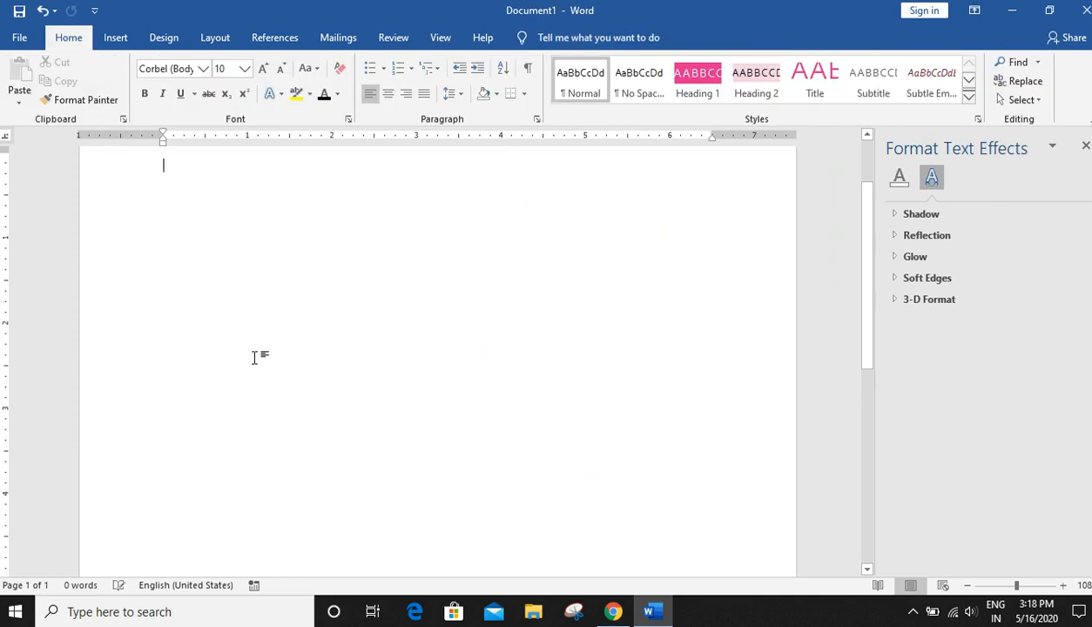
- Draw a straight line about 2.72 inches long across the page, nudge it, then delete it
{"action": "left_click", "coordinate": [112, 43]}
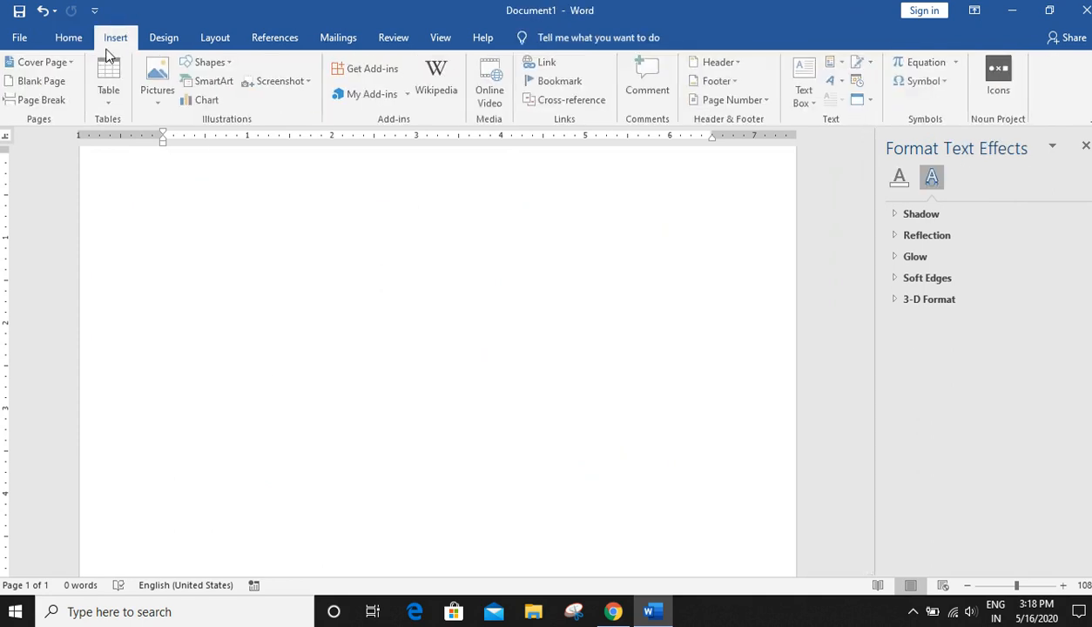
{"action": "left_click", "coordinate": [209, 63]}
{"action": "left_click", "coordinate": [218, 153]}
{"action": "left_click_drag", "start_coordinate": [241, 302], "coordinate": [470, 310]}
{"action": "mouse_move", "coordinate": [402, 310]}
{"action": "left_mouse_down"}
{"action": "mouse_move", "coordinate": [476, 231]}
{"action": "mouse_move", "coordinate": [385, 314]}
{"action": "mouse_move", "coordinate": [442, 217]}
{"action": "mouse_move", "coordinate": [413, 294]}
{"action": "left_mouse_up"}
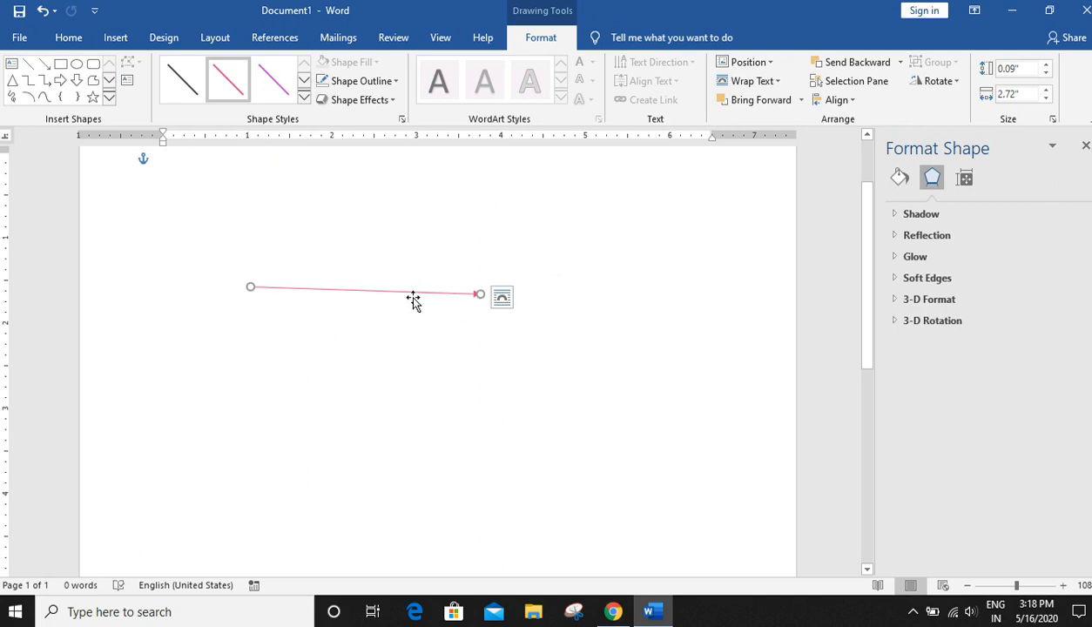
{"action": "key", "text": "Delete"}
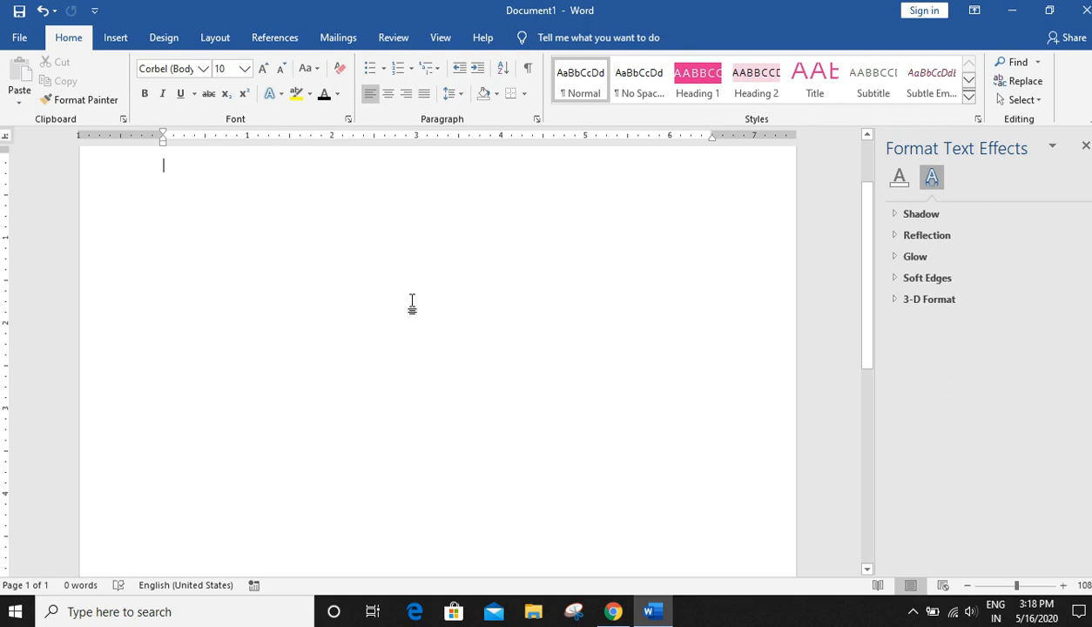
- Insert a 3-D Stacked Column chart into the document
{"action": "left_click", "coordinate": [115, 37]}
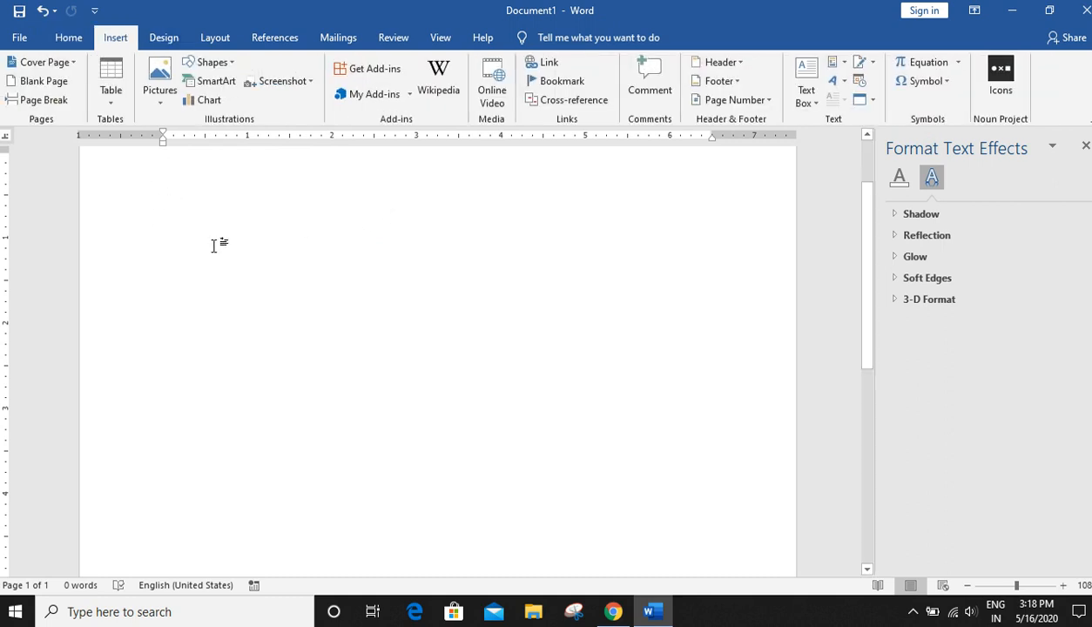
{"action": "left_click", "coordinate": [209, 105]}
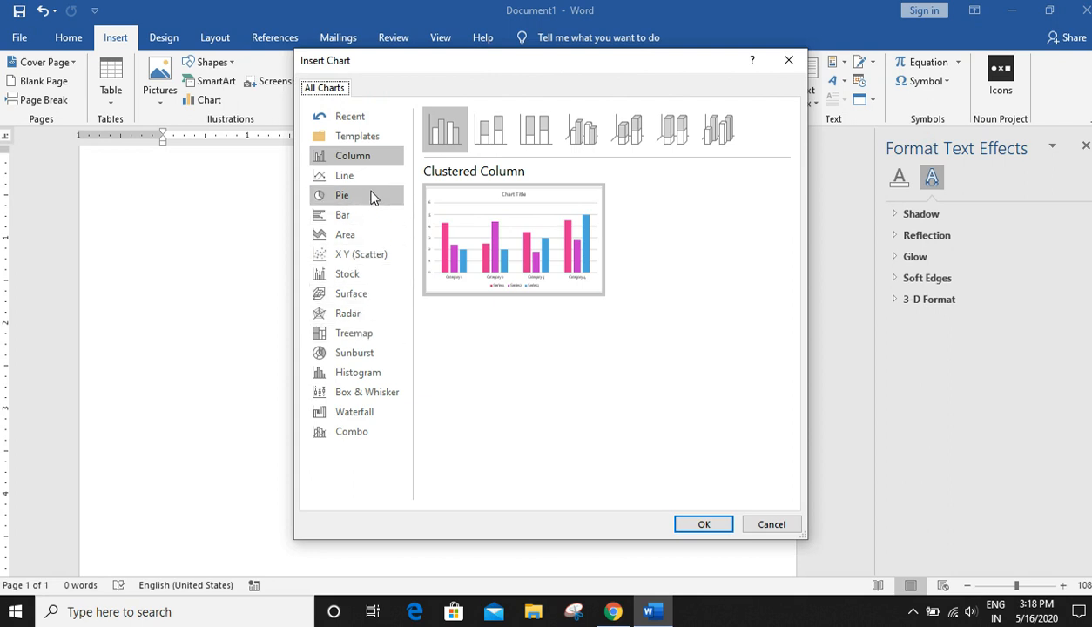
{"action": "left_click", "coordinate": [522, 130]}
{"action": "left_click", "coordinate": [628, 129]}
{"action": "left_click", "coordinate": [702, 525]}
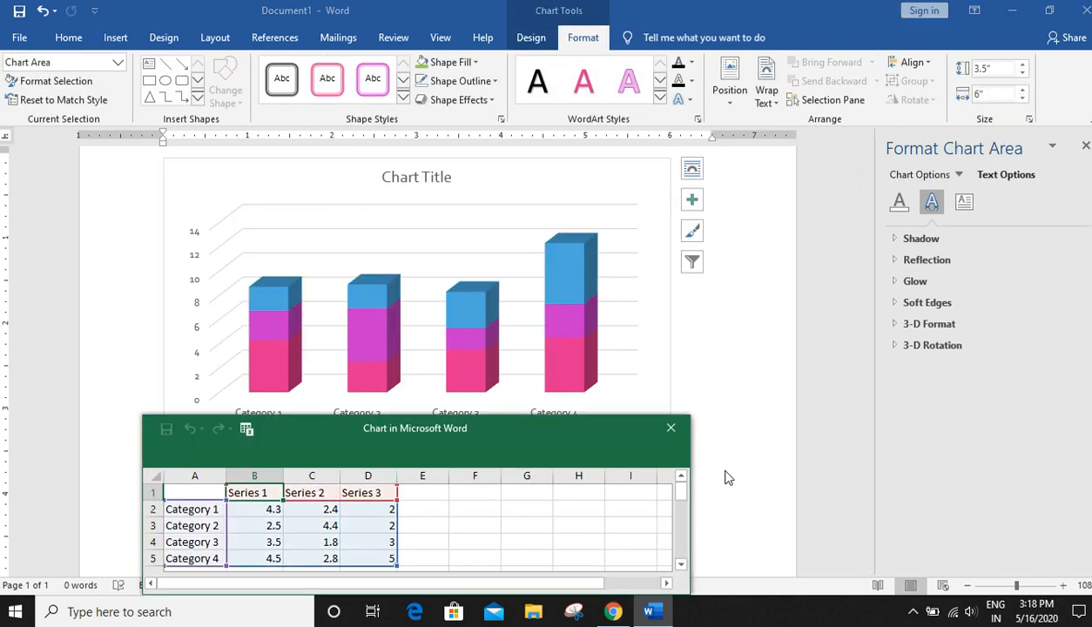
- Edit the chart data: set Category 1 Series 1 to 5.3 and Category 3 Series 2 to 9
{"action": "left_click_drag", "start_coordinate": [508, 432], "coordinate": [905, 355]}
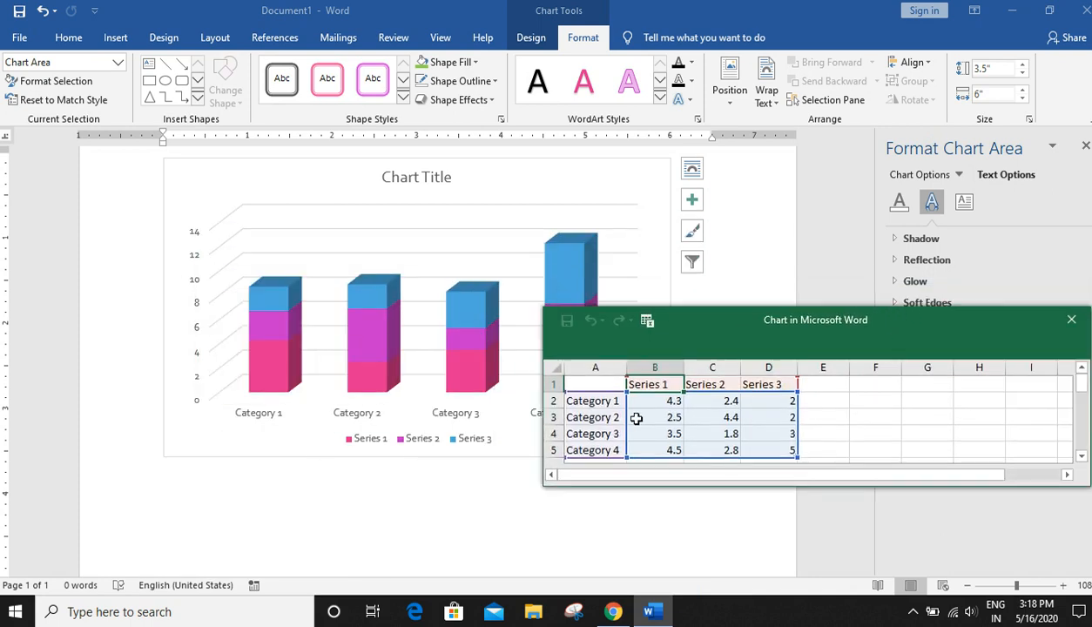
{"action": "left_click", "coordinate": [677, 400]}
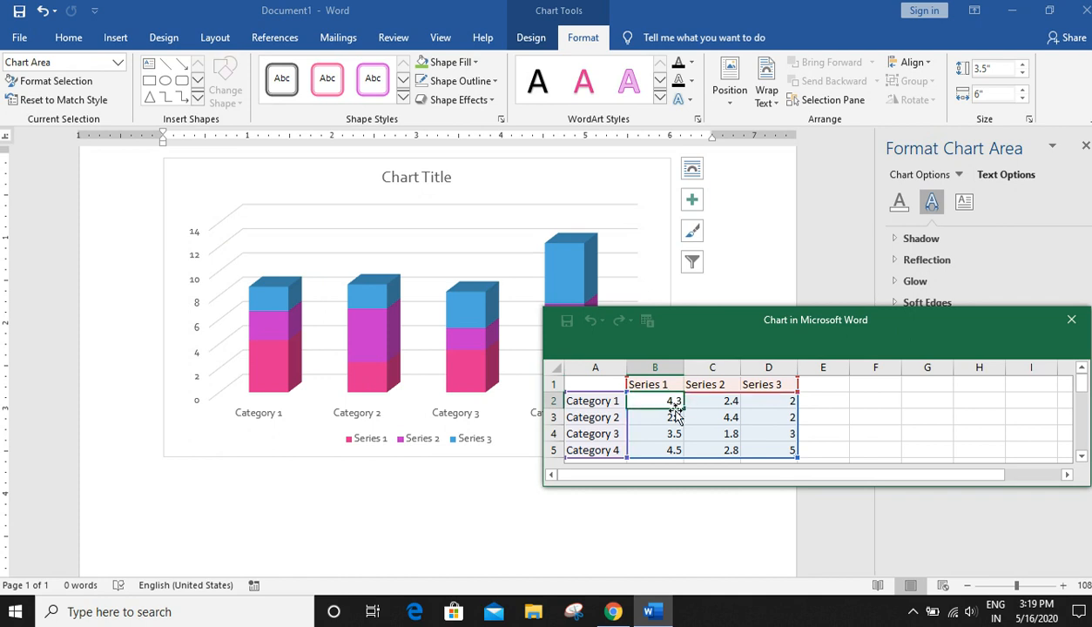
{"action": "type", "text": "3"}
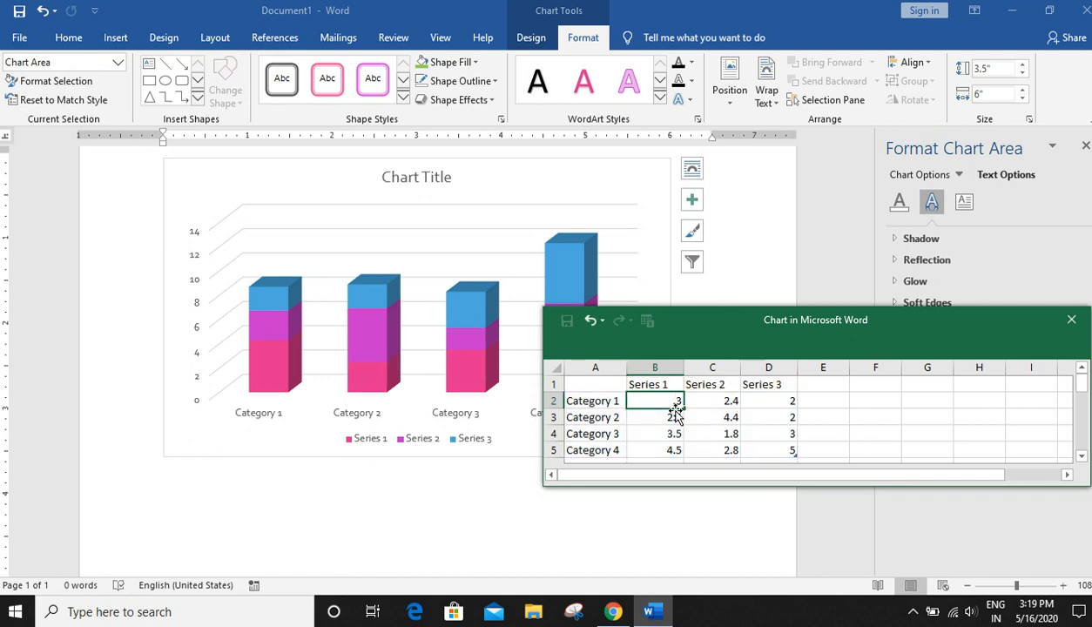
{"action": "left_click", "coordinate": [736, 405]}
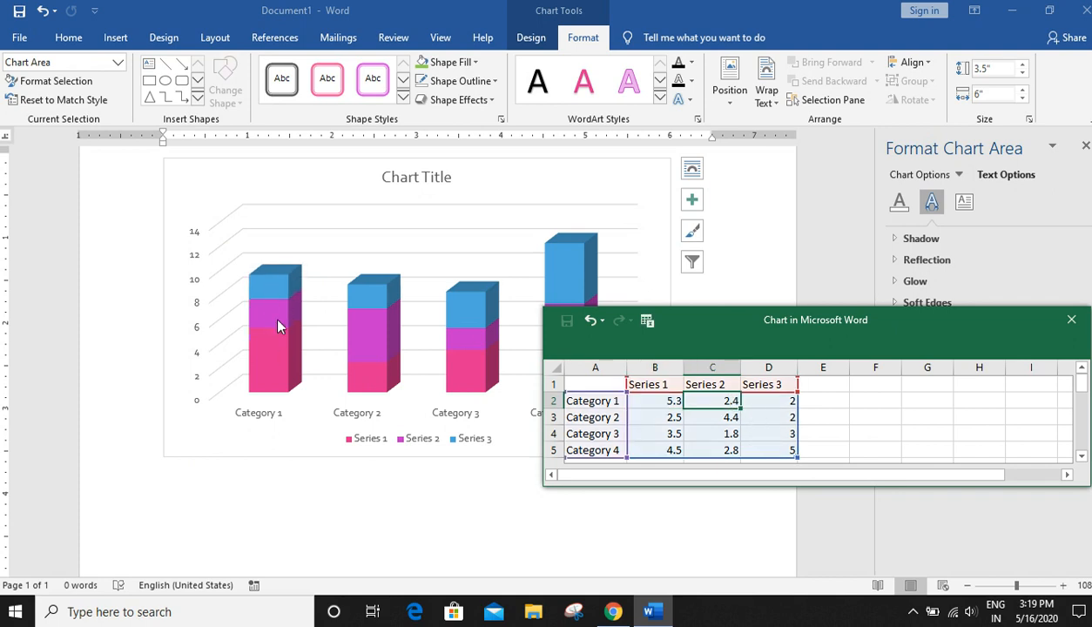
{"action": "left_click", "coordinate": [725, 434]}
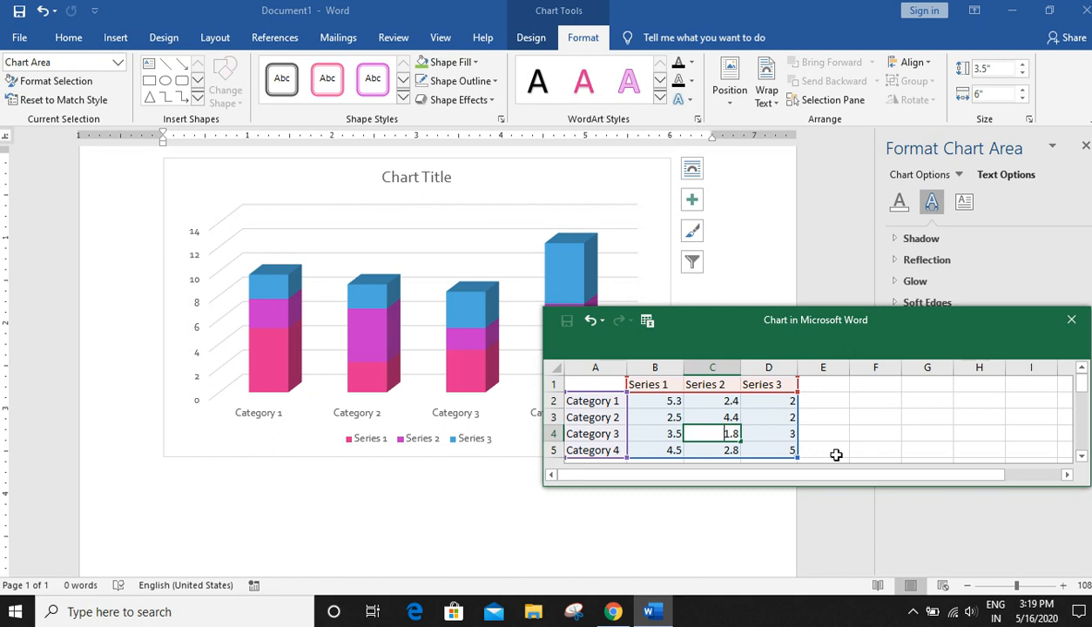
{"action": "type", "text": "9"}
- Close the chart's data sheet and delete the chart from the page
{"action": "left_click", "coordinate": [769, 422]}
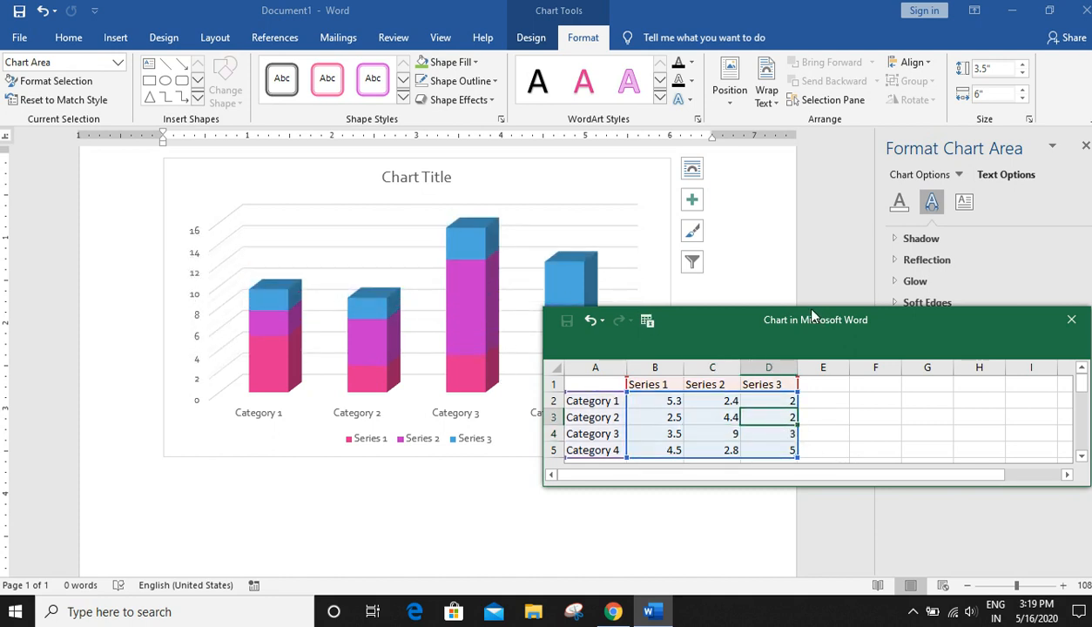
{"action": "left_click_drag", "start_coordinate": [793, 329], "coordinate": [440, 386]}
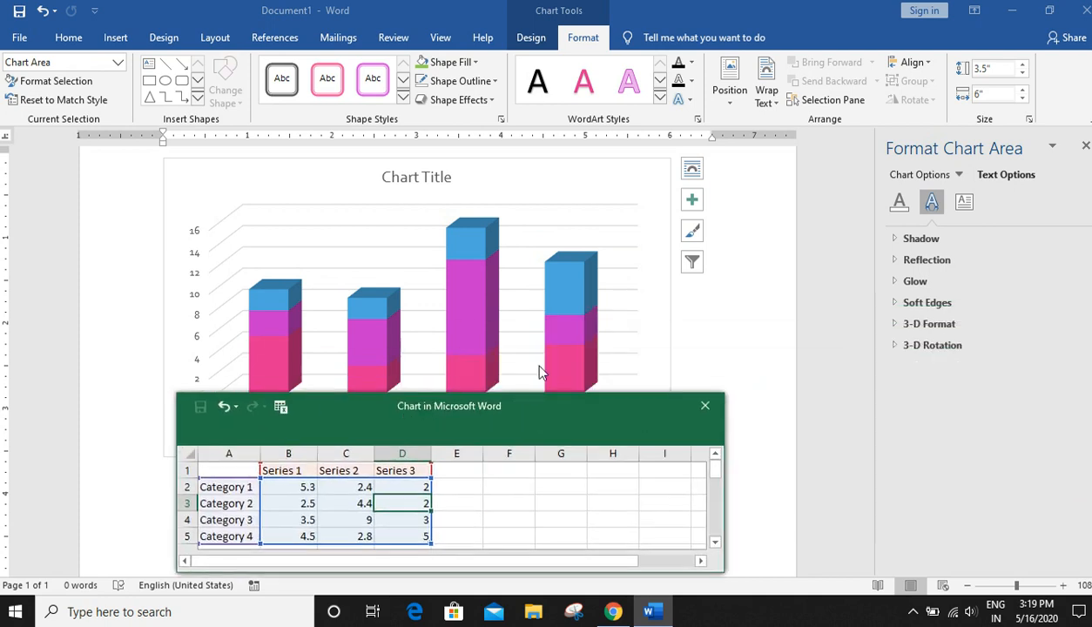
{"action": "left_click", "coordinate": [703, 404]}
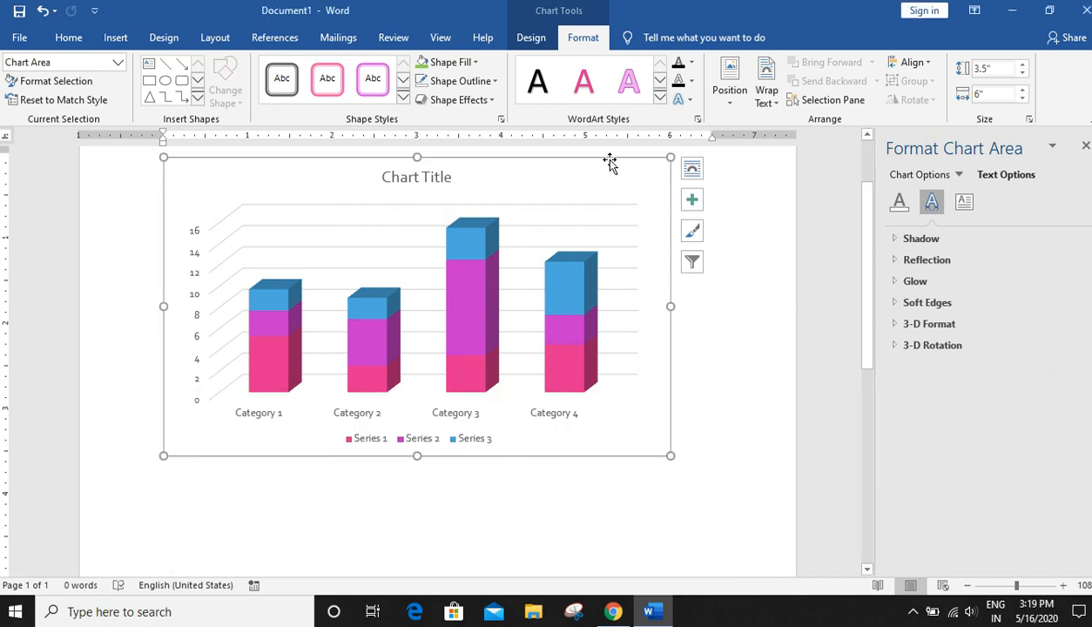
{"action": "key", "text": "Delete"}
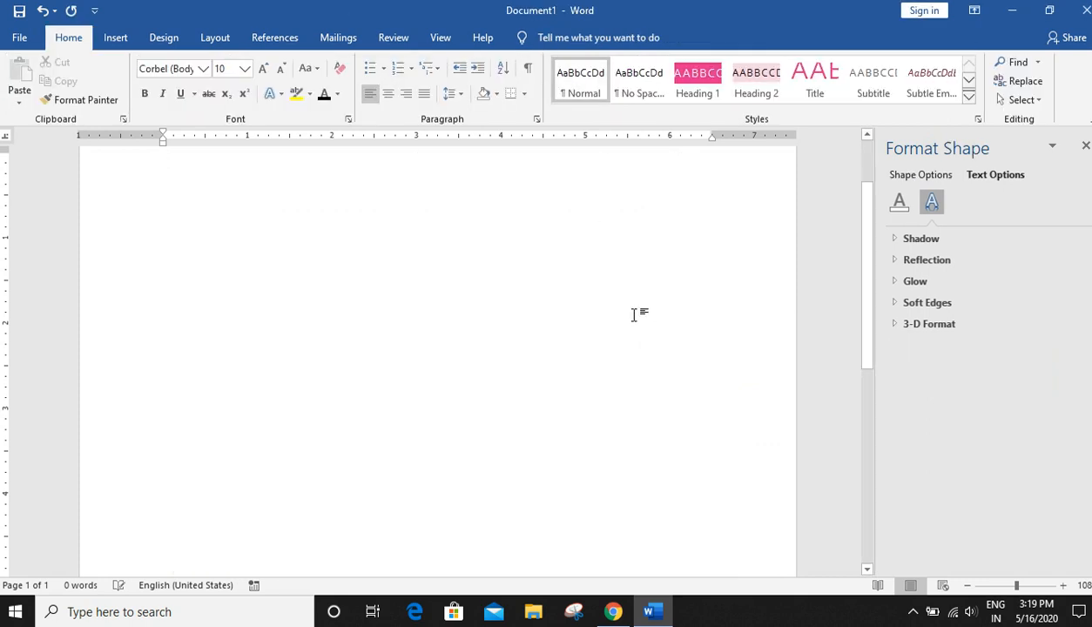
- Close the Format Shape pane
{"action": "left_click", "coordinate": [117, 38]}
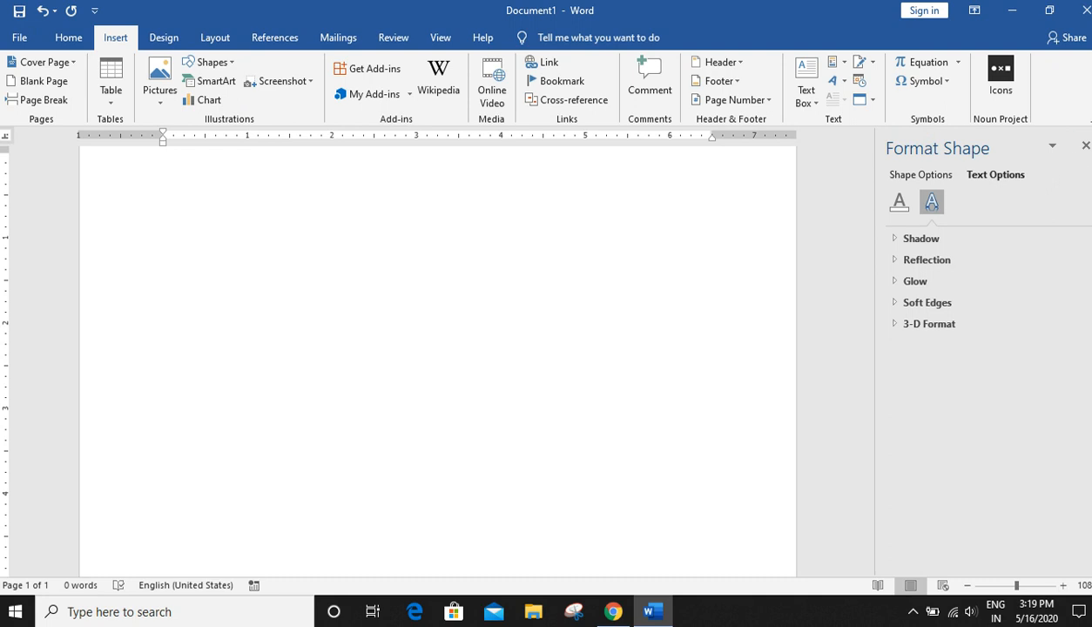
{"action": "left_click", "coordinate": [1085, 145]}
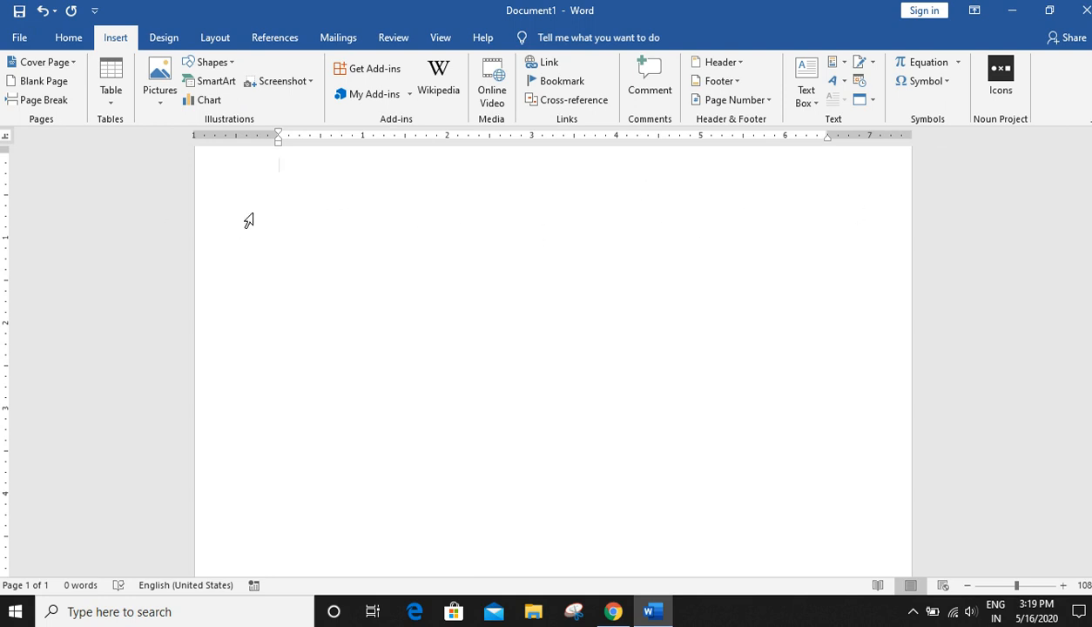
{"action": "scroll", "coordinate": [742, 293], "scroll_direction": "down", "scroll_amount": 7}
{"action": "scroll", "coordinate": [553, 348], "scroll_direction": "down", "scroll_amount": 2}
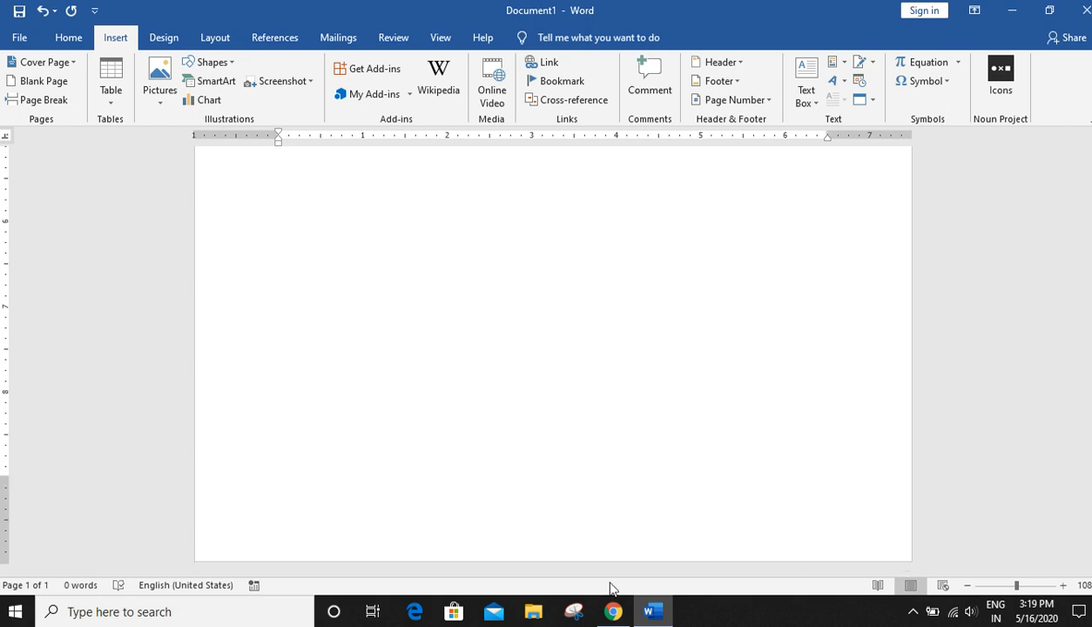
{"action": "left_click_drag", "start_coordinate": [1089, 362], "coordinate": [1087, 135]}
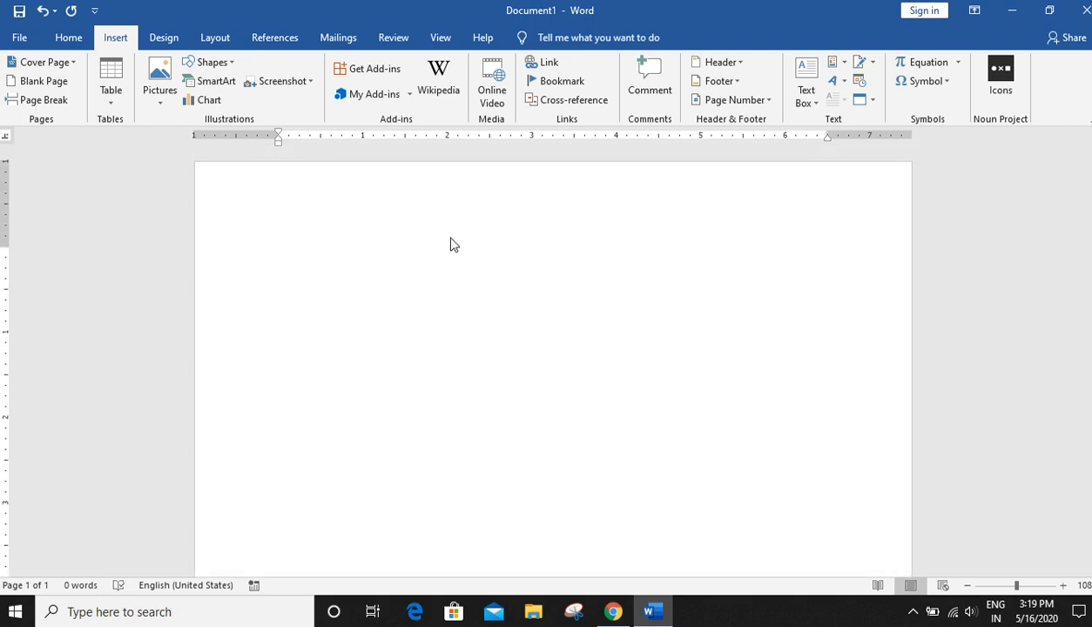
- Open the page header for editing and enter MY HEADER
{"action": "left_click", "coordinate": [719, 62]}
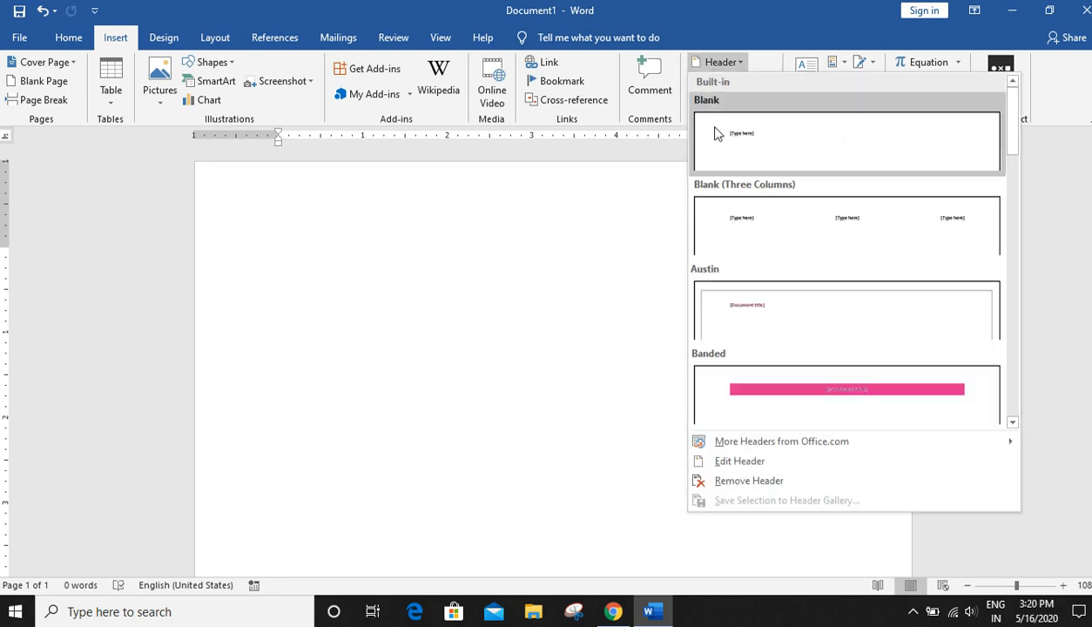
{"action": "left_click", "coordinate": [726, 466]}
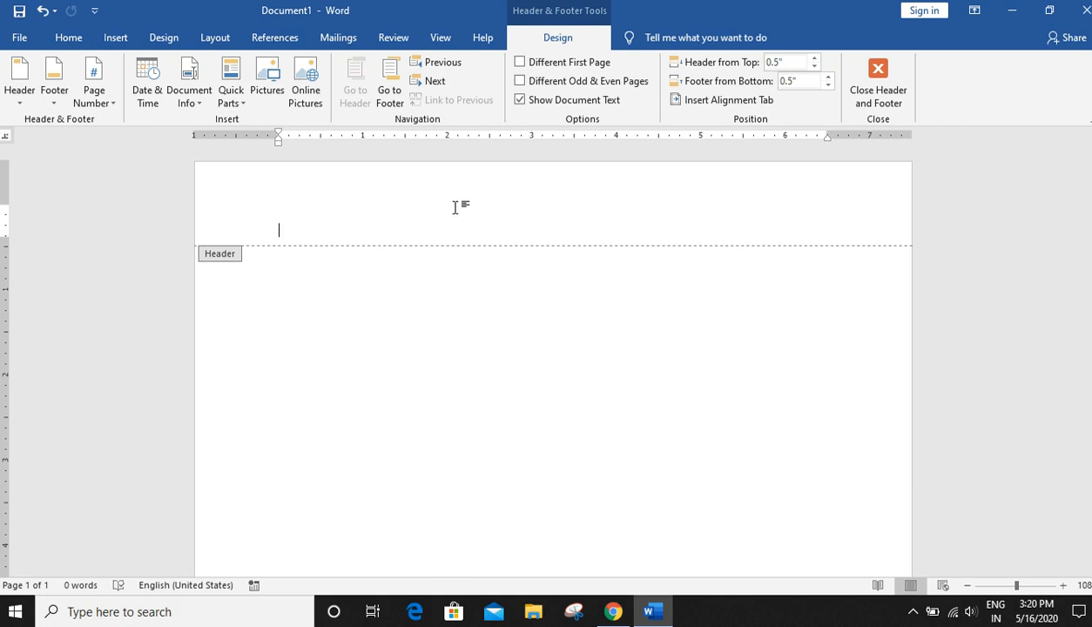
{"action": "type", "text": "MY HEADER"}
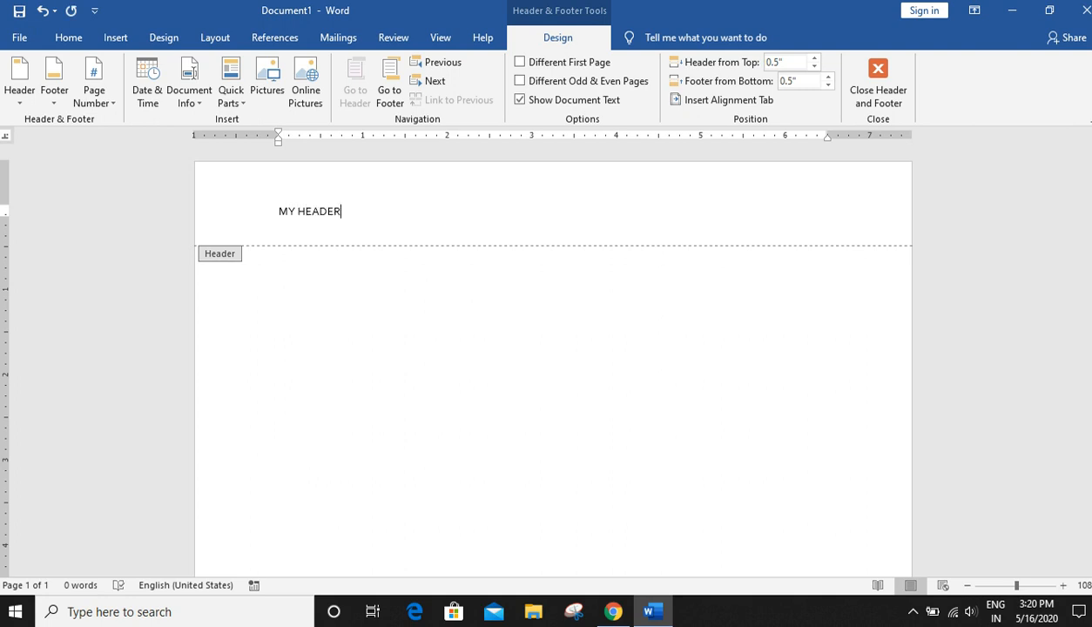
- Select the header text and enlarge its font size to 14 pt
{"action": "left_click_drag", "start_coordinate": [391, 214], "coordinate": [274, 213]}
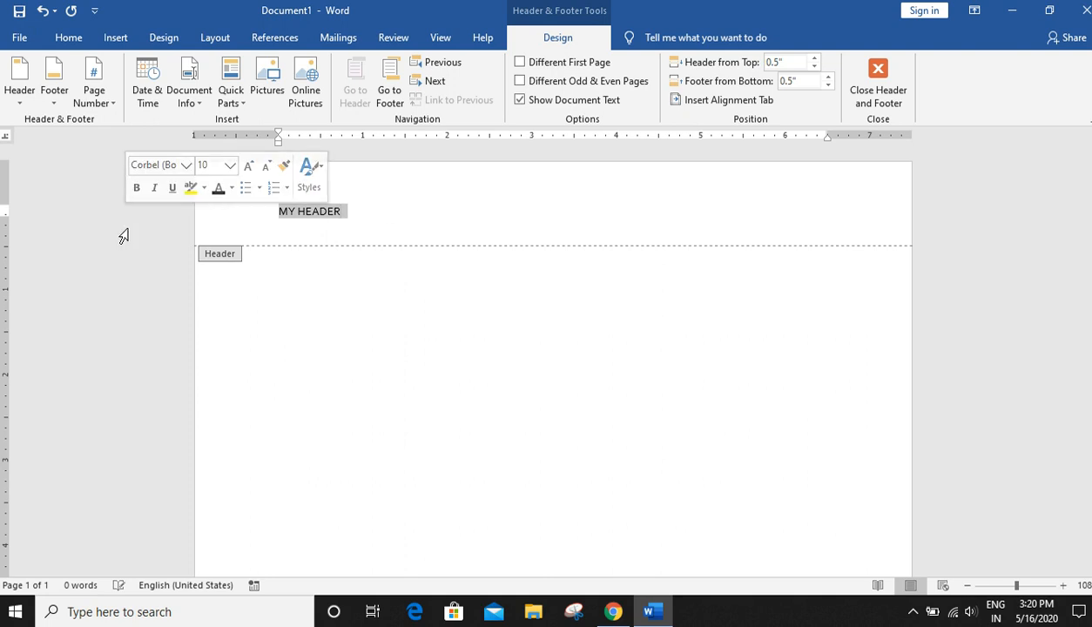
{"action": "left_click", "coordinate": [69, 38]}
{"action": "left_click", "coordinate": [262, 69]}
{"action": "left_click", "coordinate": [262, 70]}
- Format the header text at 18 pt, centered, in a blue font color
{"action": "left_click", "coordinate": [262, 70]}
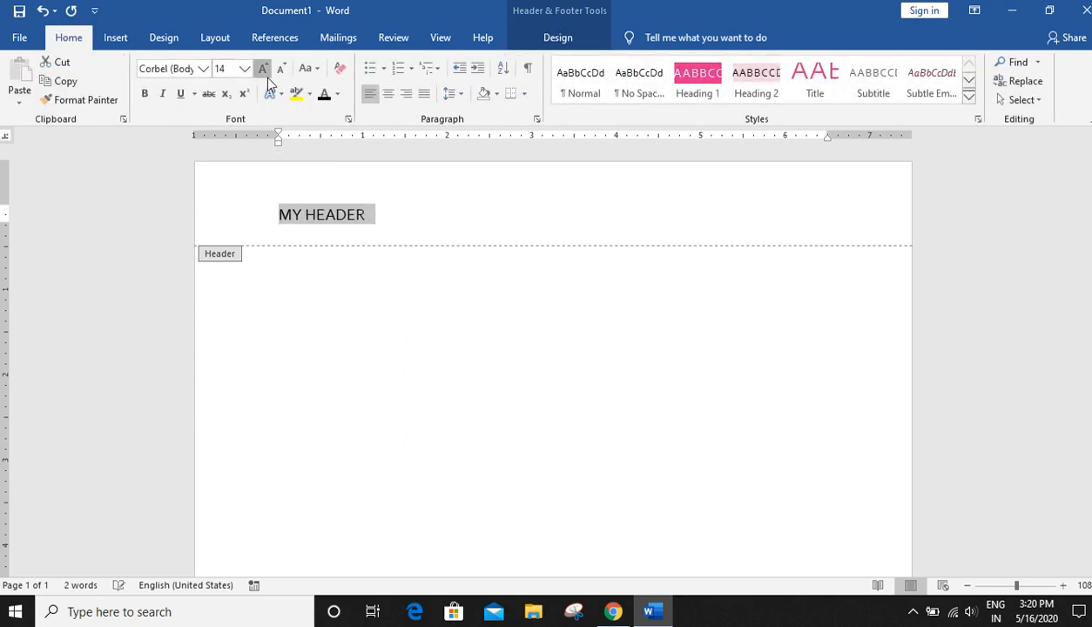
{"action": "left_click", "coordinate": [262, 69]}
{"action": "left_click", "coordinate": [262, 69]}
{"action": "left_click", "coordinate": [389, 93]}
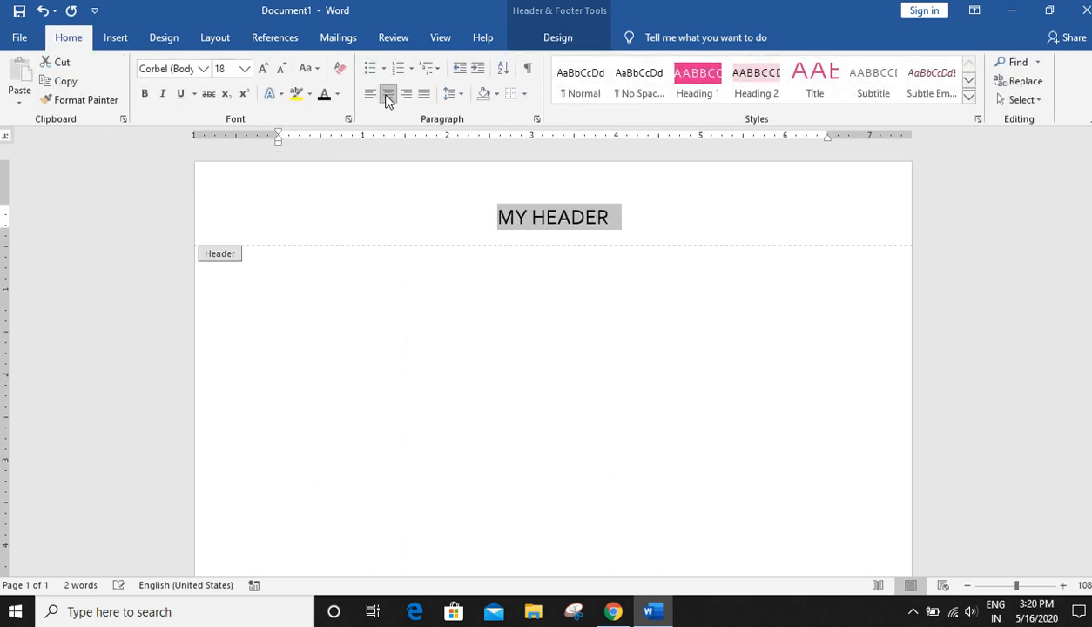
{"action": "left_click", "coordinate": [339, 97]}
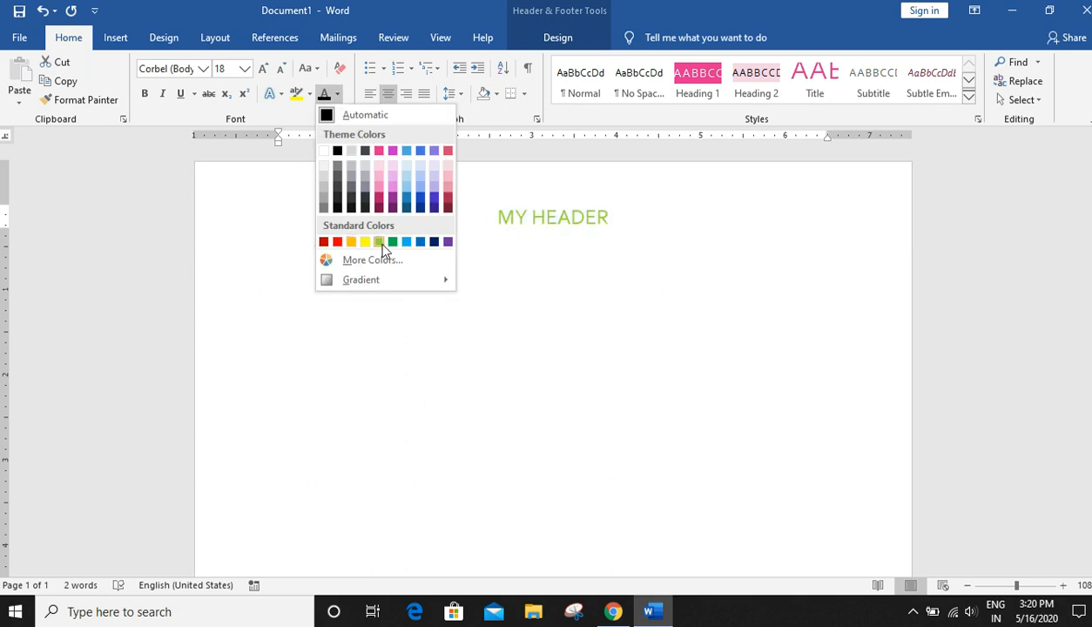
{"action": "left_click", "coordinate": [406, 241]}
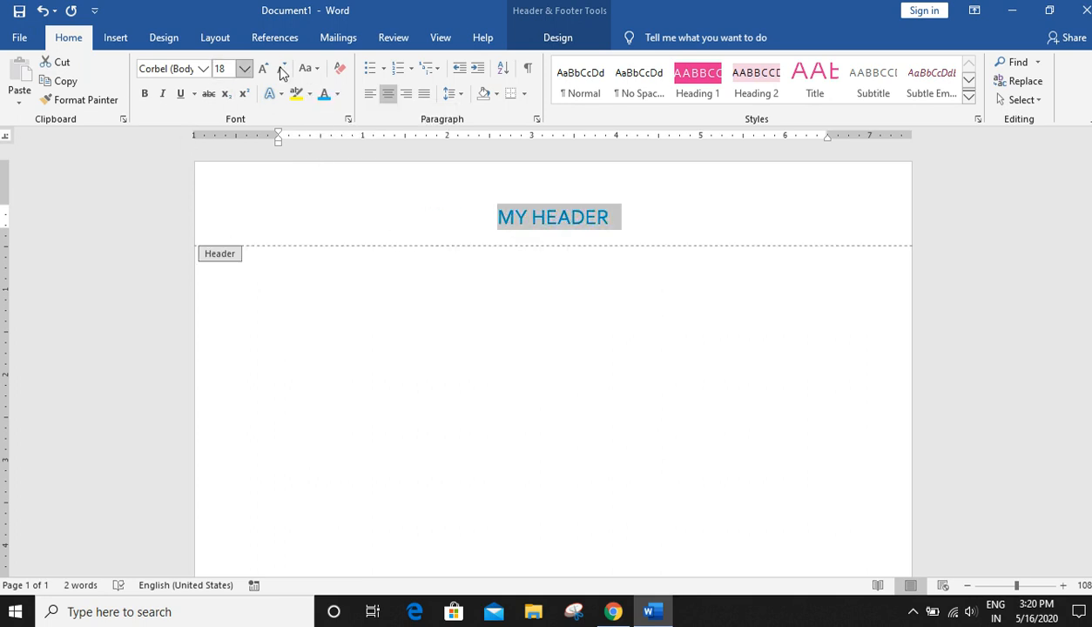
- Make the header text bold and enlarge it to 36 pt
{"action": "left_click", "coordinate": [145, 94]}
{"action": "left_click", "coordinate": [263, 70]}
{"action": "left_click", "coordinate": [263, 69]}
{"action": "left_click", "coordinate": [264, 69]}
{"action": "left_click", "coordinate": [263, 70]}
{"action": "left_click", "coordinate": [263, 69]}
{"action": "left_click", "coordinate": [263, 69]}
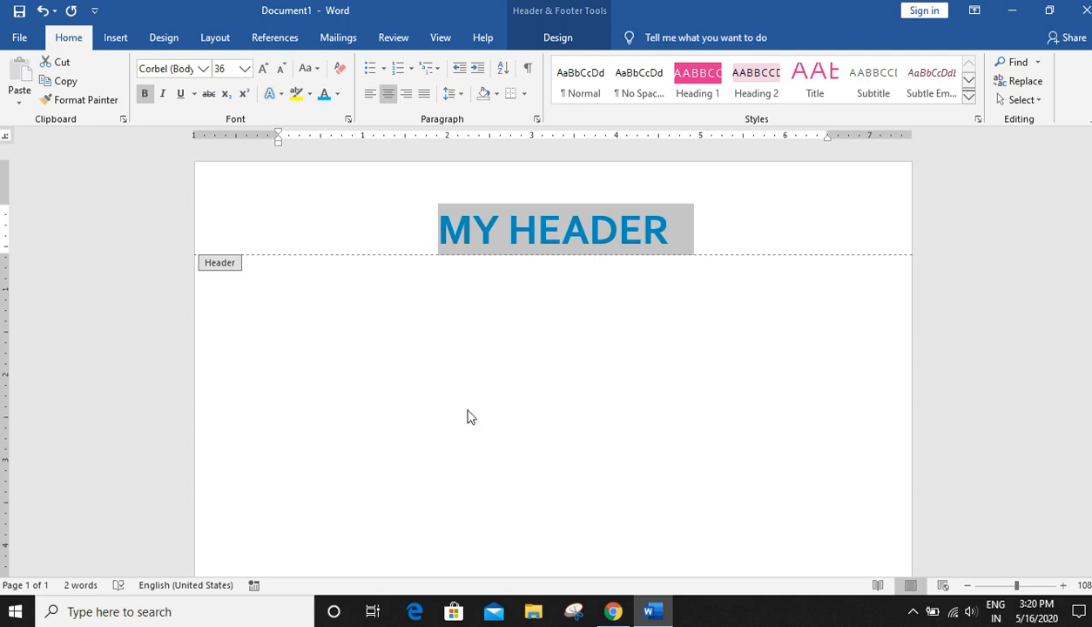
{"action": "type", "text": "D"}
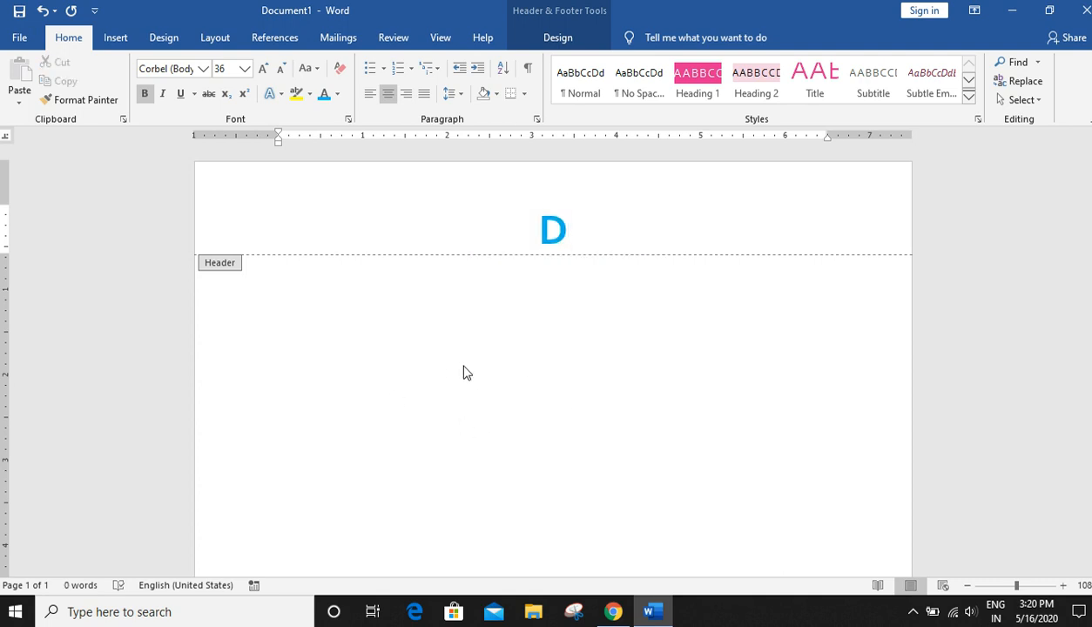
{"action": "key", "text": "ctrl+z"}
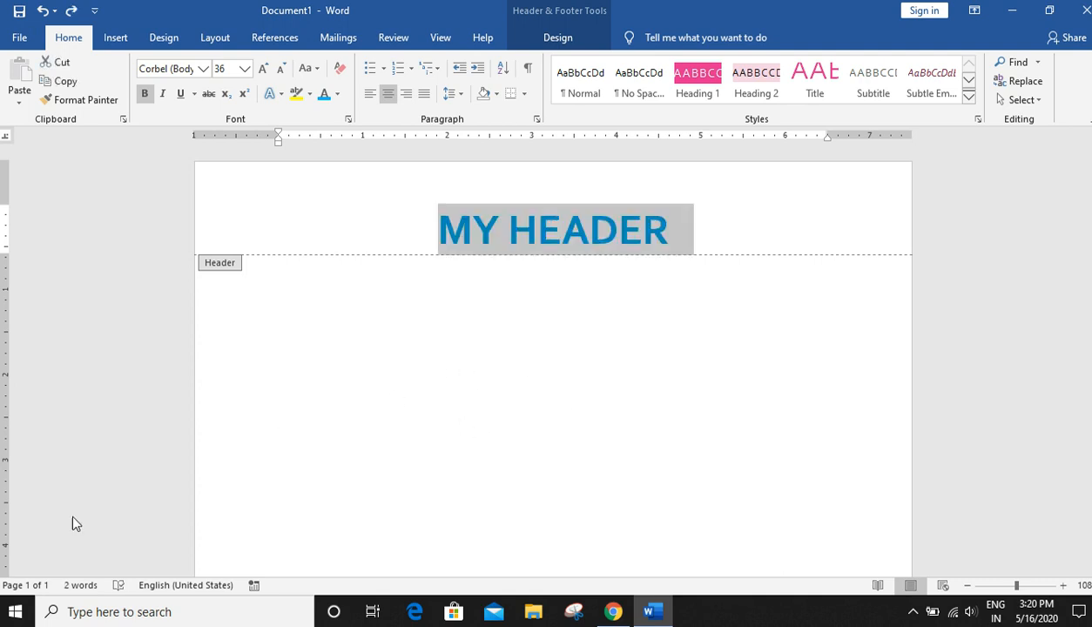
{"action": "left_click", "coordinate": [642, 241]}
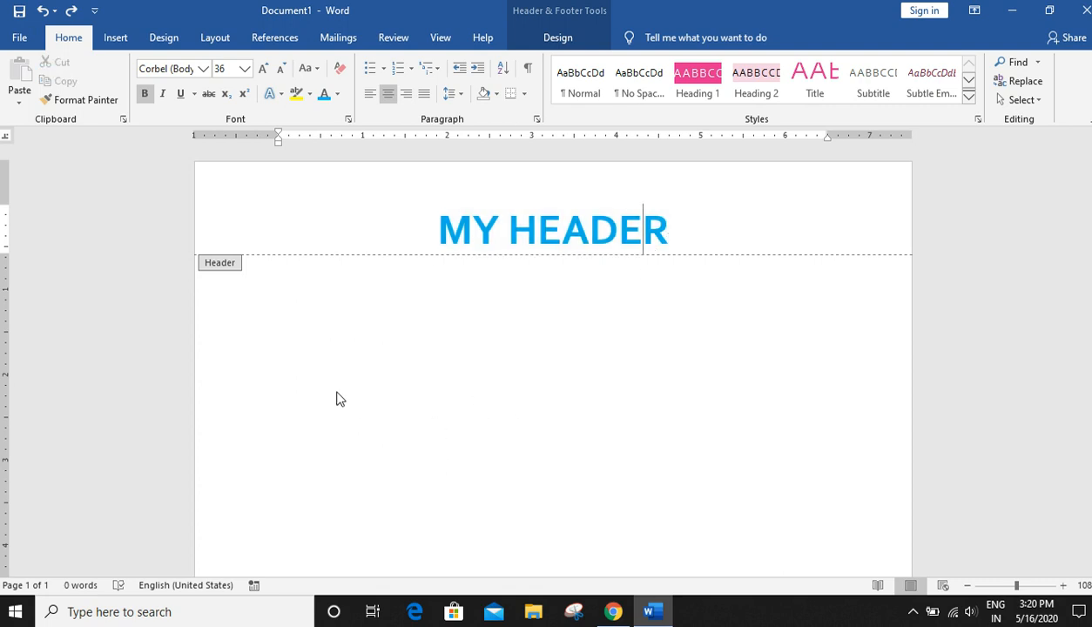
{"action": "type", "text": "AAS"}
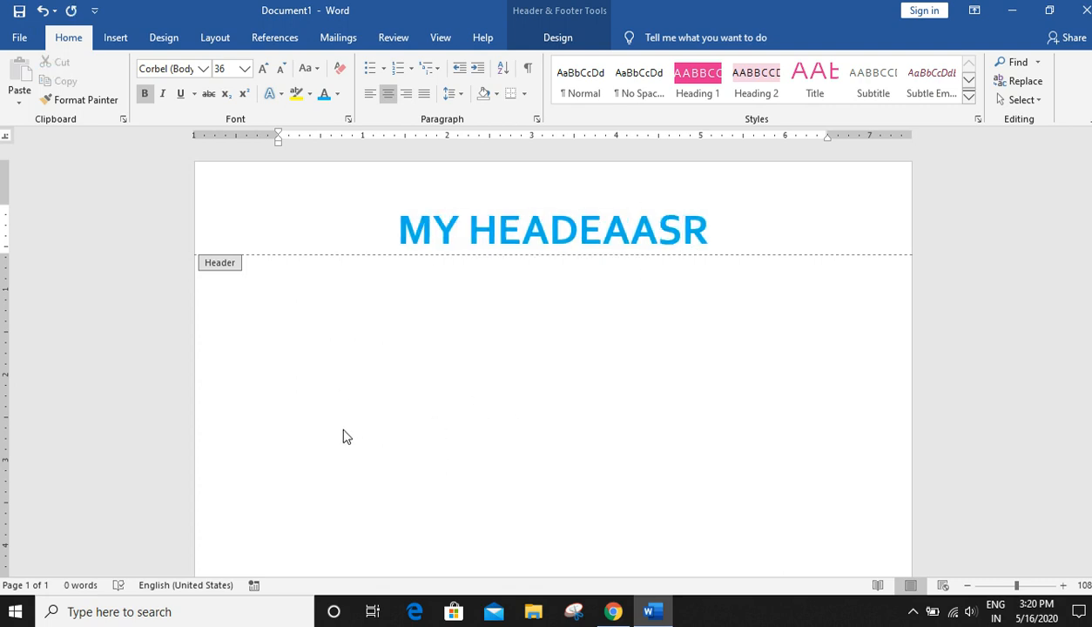
{"action": "key", "text": "BackSpace"}
{"action": "key", "text": "BackSpace"}
{"action": "key", "text": "BackSpace"}
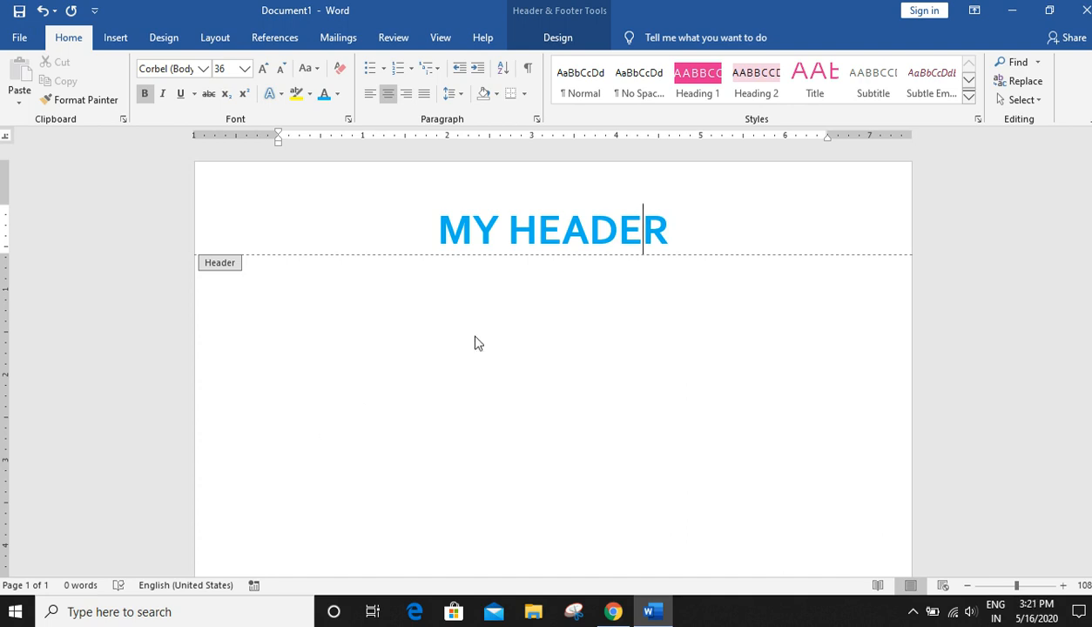
- Close the header and generate three sample paragraphs in the body with =RAND(3)
{"action": "left_click", "coordinate": [562, 39]}
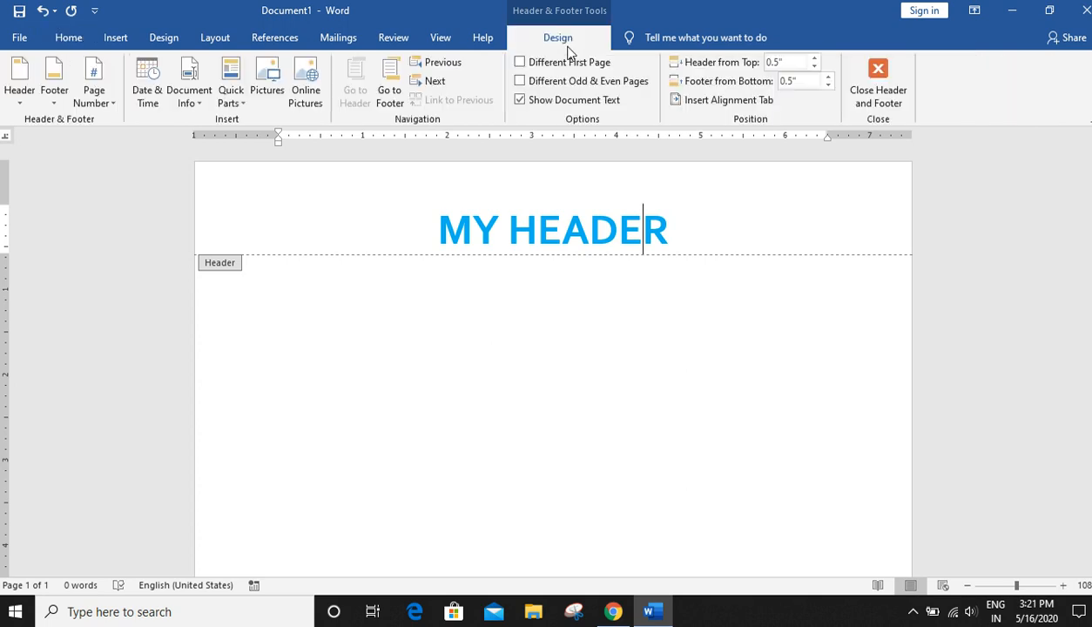
{"action": "left_click", "coordinate": [882, 103]}
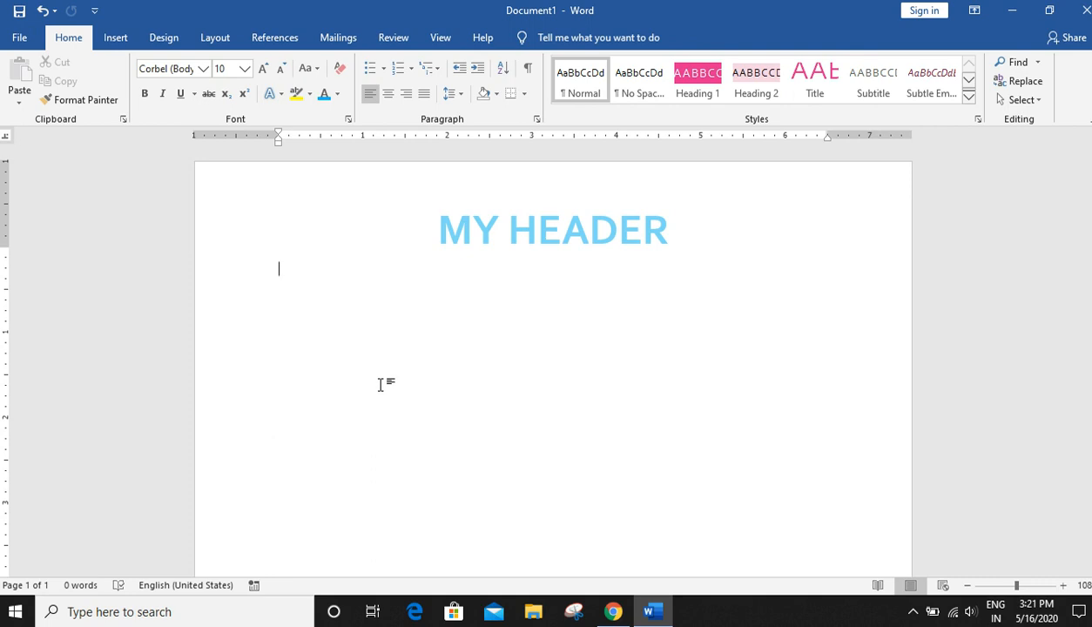
{"action": "type", "text": "=RAND(3"}
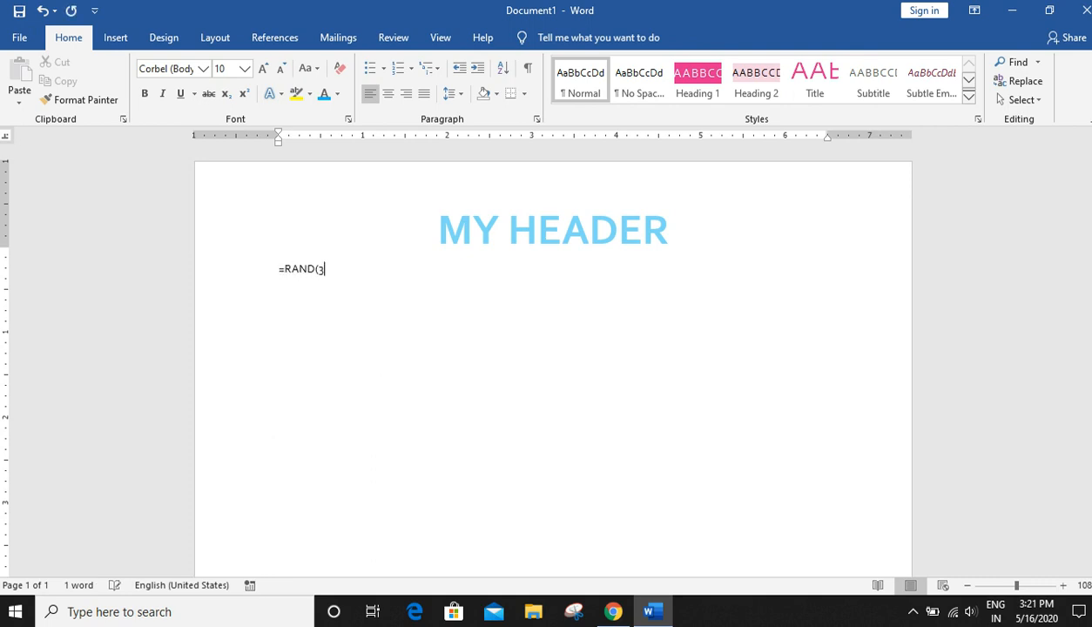
{"action": "key", "text": "Return"}
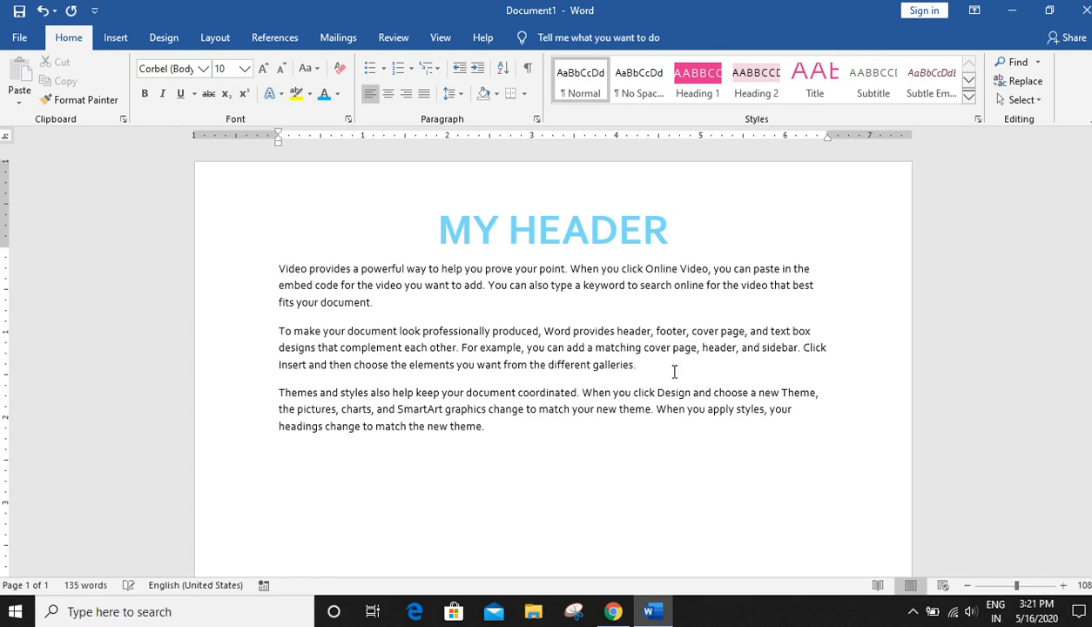
{"action": "left_click_drag", "start_coordinate": [279, 269], "coordinate": [441, 268]}
{"action": "left_click_drag", "start_coordinate": [576, 389], "coordinate": [410, 365]}
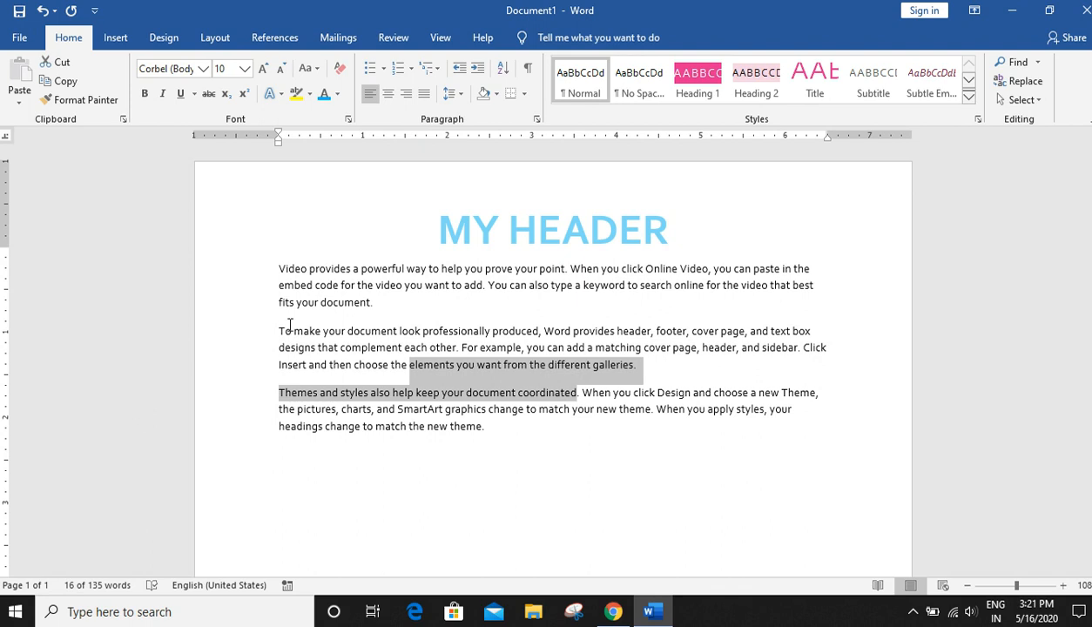
{"action": "left_click_drag", "start_coordinate": [275, 269], "coordinate": [510, 442]}
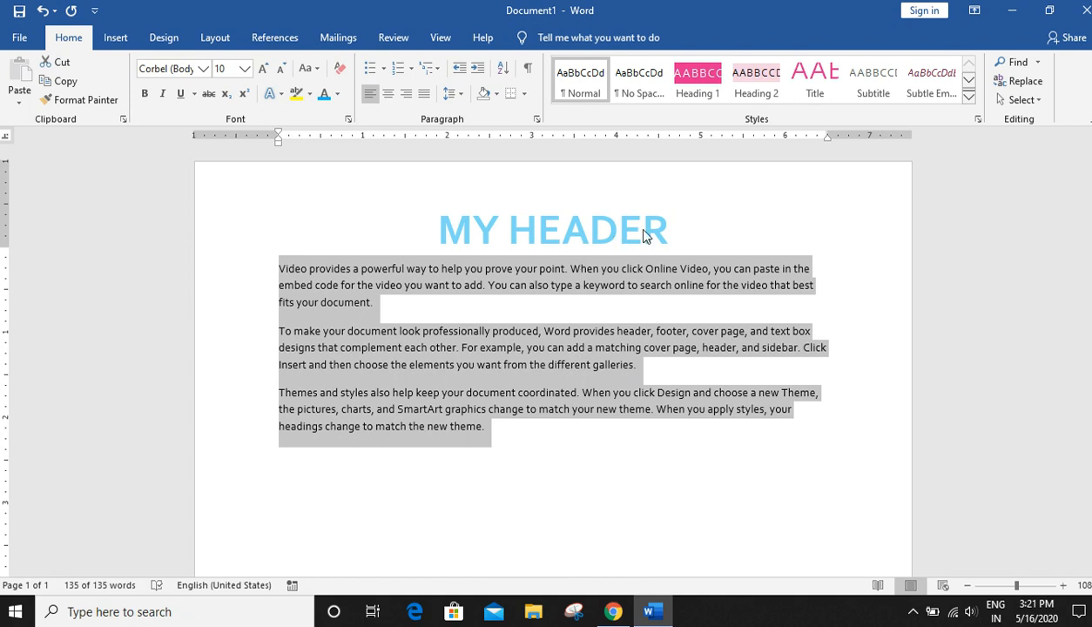
{"action": "type", "text": "AAASAS"}
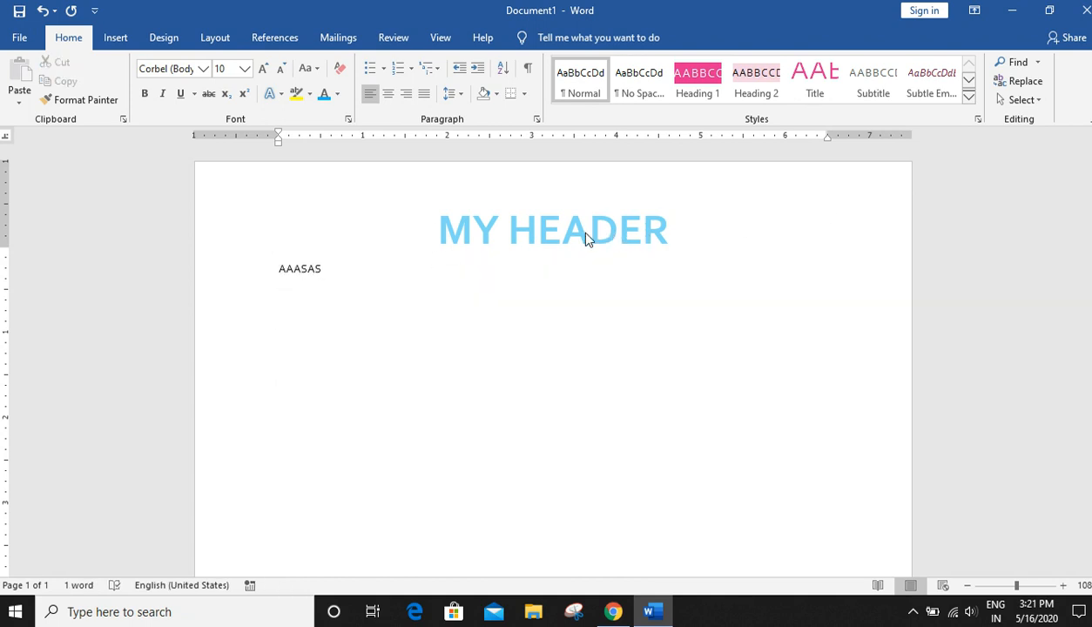
{"action": "key", "text": "ctrl+z"}
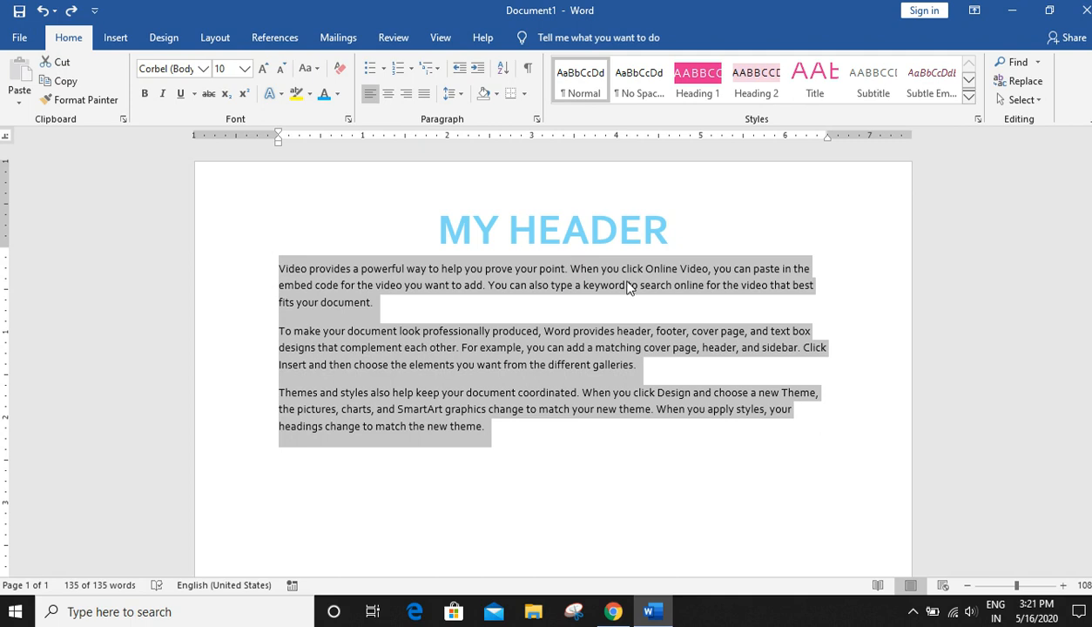
{"action": "left_click", "coordinate": [544, 333]}
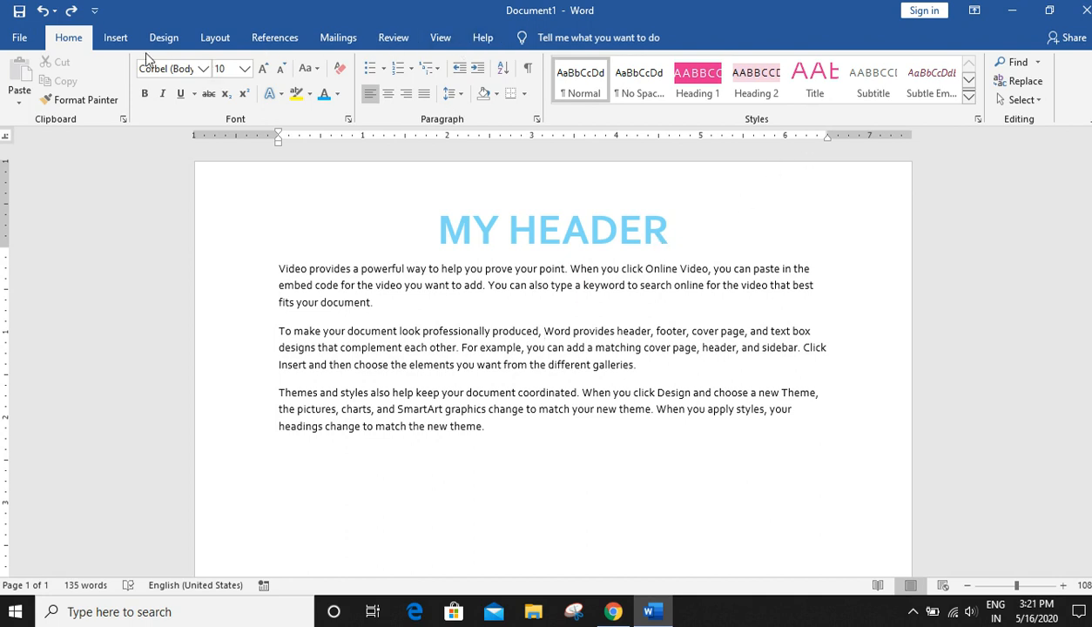
{"action": "left_click", "coordinate": [115, 37]}
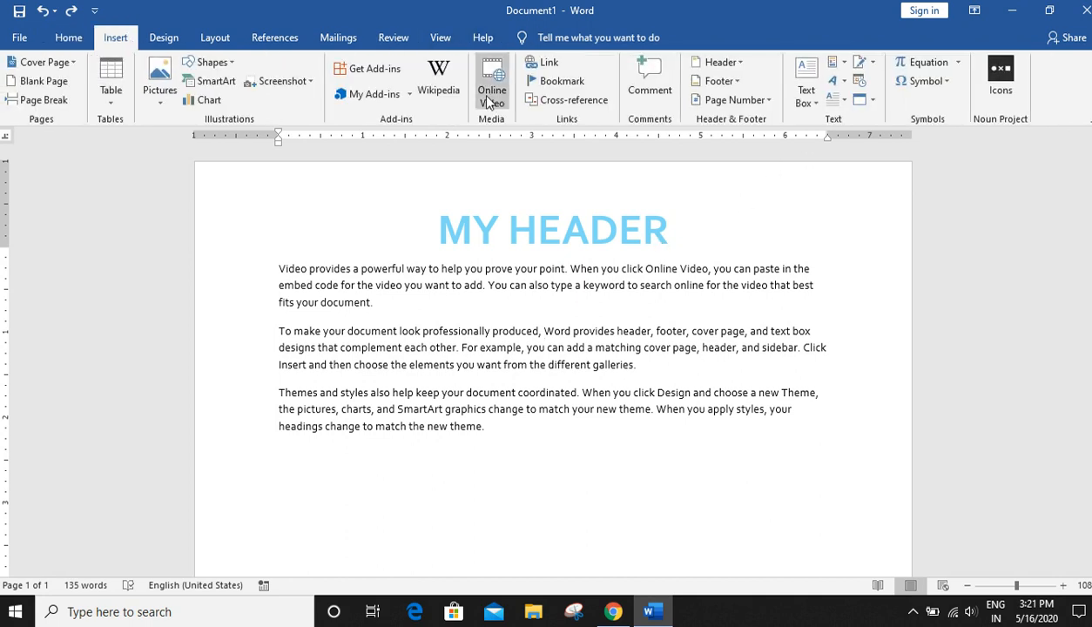
{"action": "left_click", "coordinate": [734, 62]}
{"action": "left_click", "coordinate": [751, 458]}
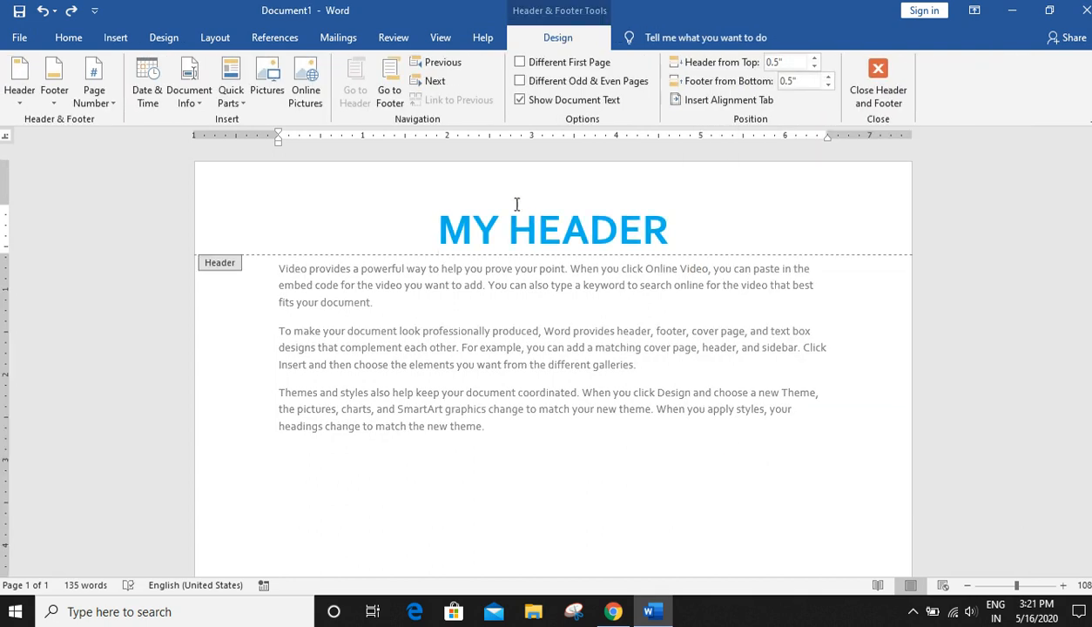
{"action": "left_click_drag", "start_coordinate": [697, 213], "coordinate": [327, 209]}
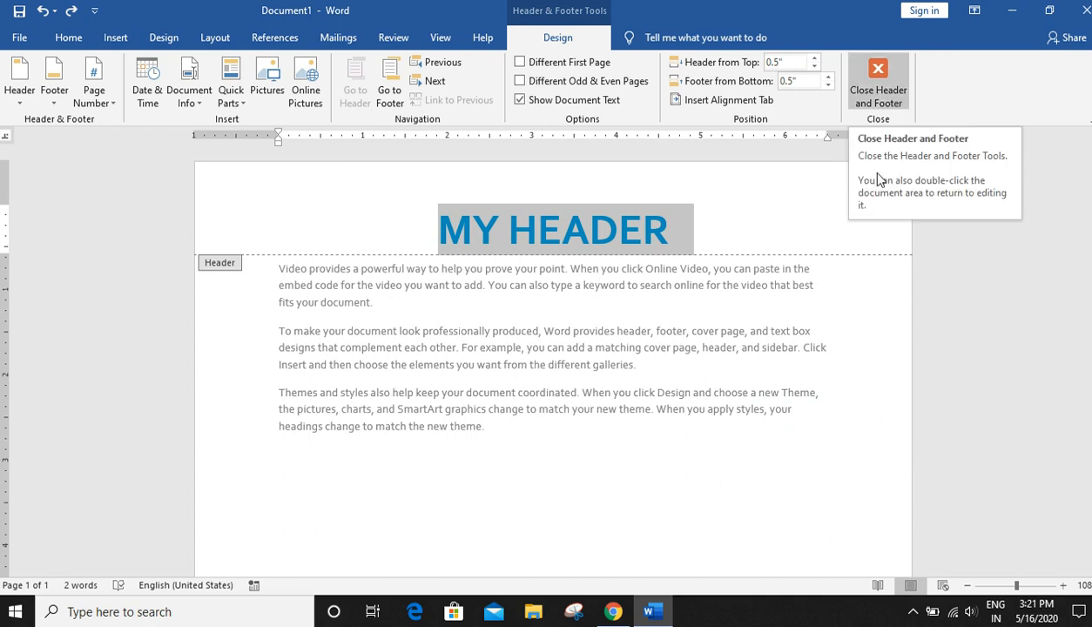
{"action": "left_click", "coordinate": [871, 90]}
{"action": "scroll", "coordinate": [775, 333], "scroll_direction": "down", "scroll_amount": 6}
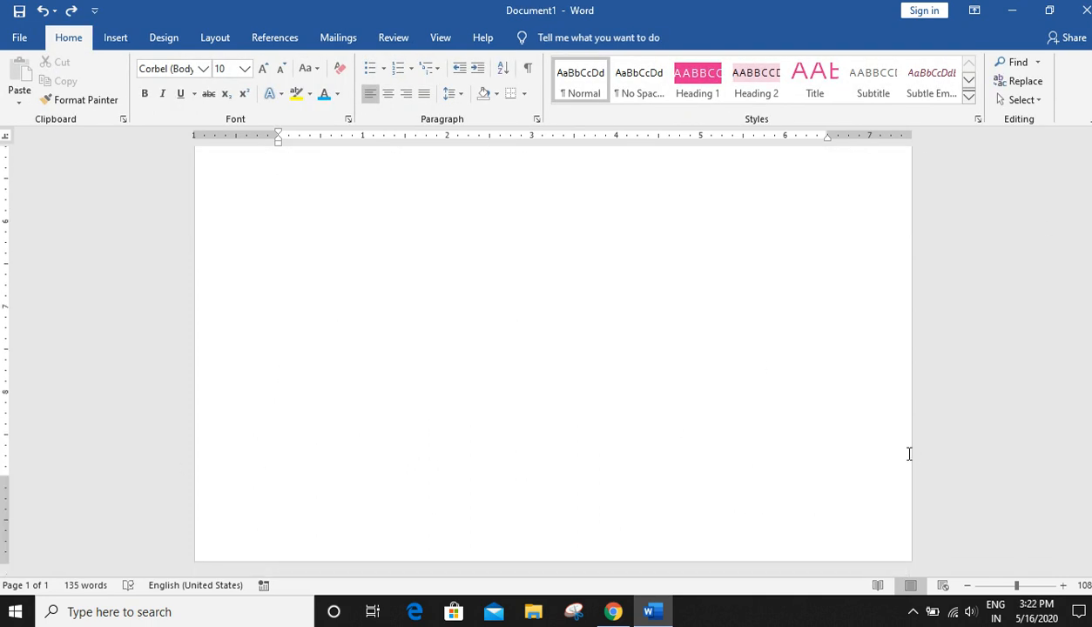
- Open the page footer for editing and enter Date: 16 May 2020
{"action": "left_click", "coordinate": [117, 43]}
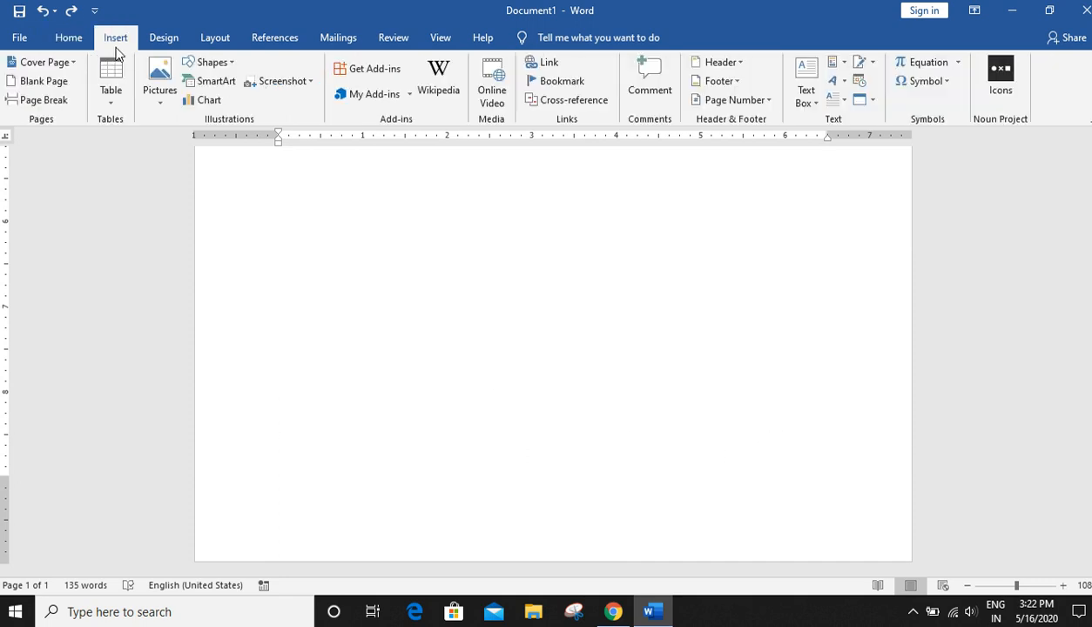
{"action": "left_click", "coordinate": [732, 81]}
{"action": "left_click", "coordinate": [726, 479]}
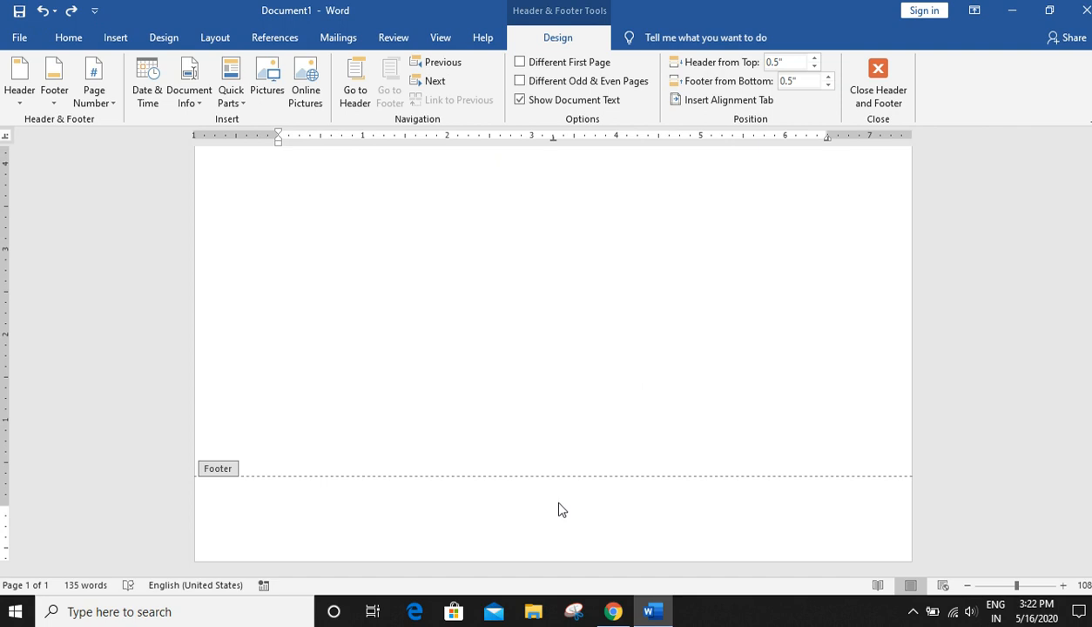
{"action": "type", "text": "Date: 16 May "}
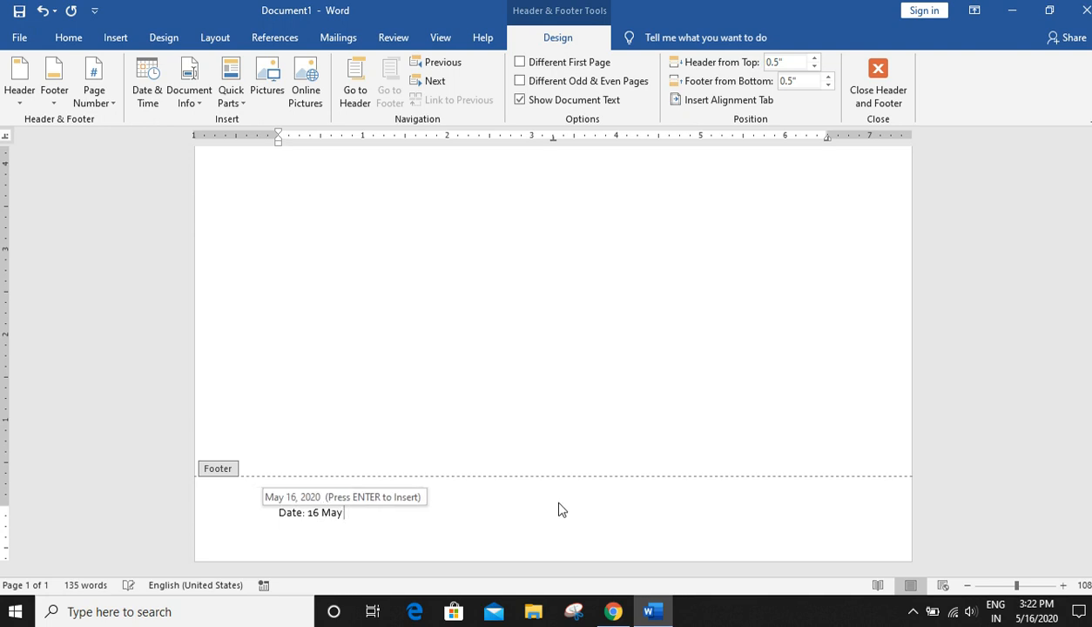
{"action": "type", "text": "o"}
{"action": "key", "text": "BackSpace"}
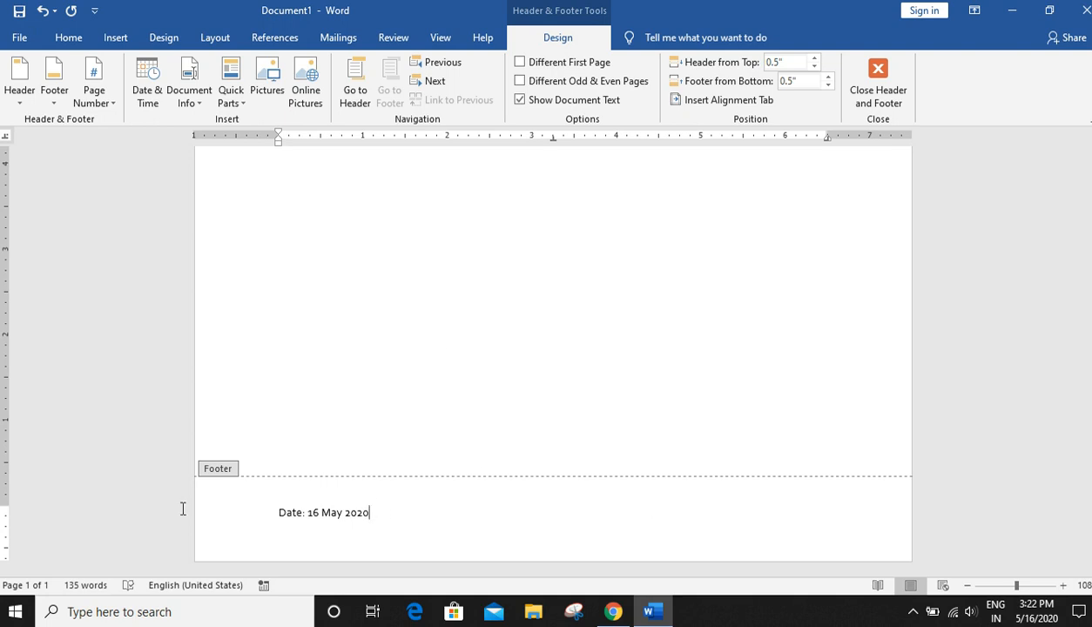
- Format the footer date line in italic at 12 pt with a gray theme font color
{"action": "triple_click", "coordinate": [336, 509]}
{"action": "left_click", "coordinate": [68, 38]}
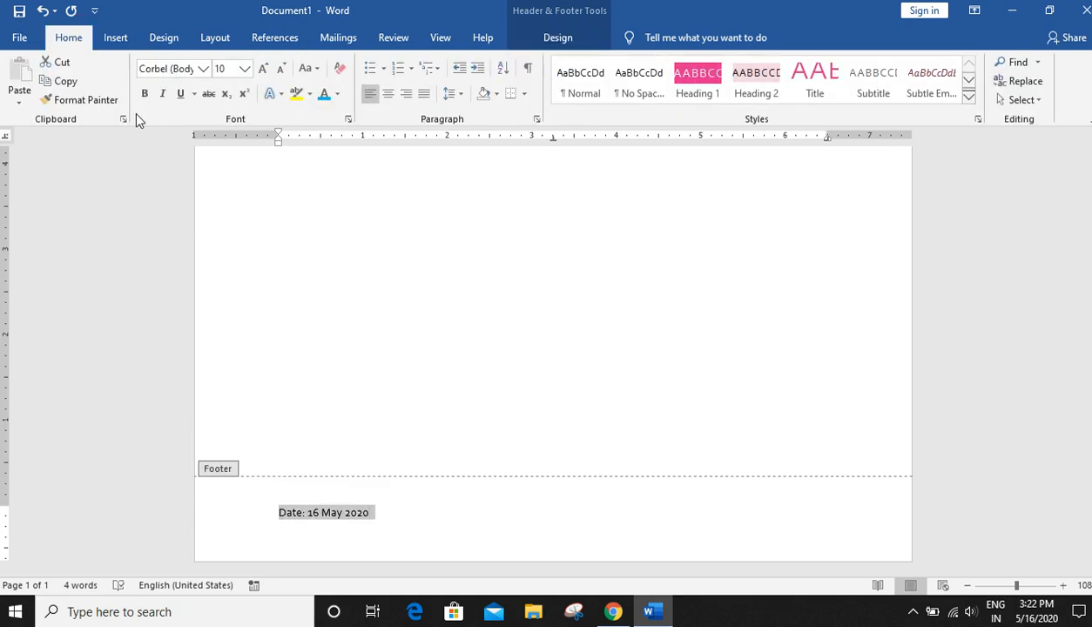
{"action": "left_click", "coordinate": [163, 93]}
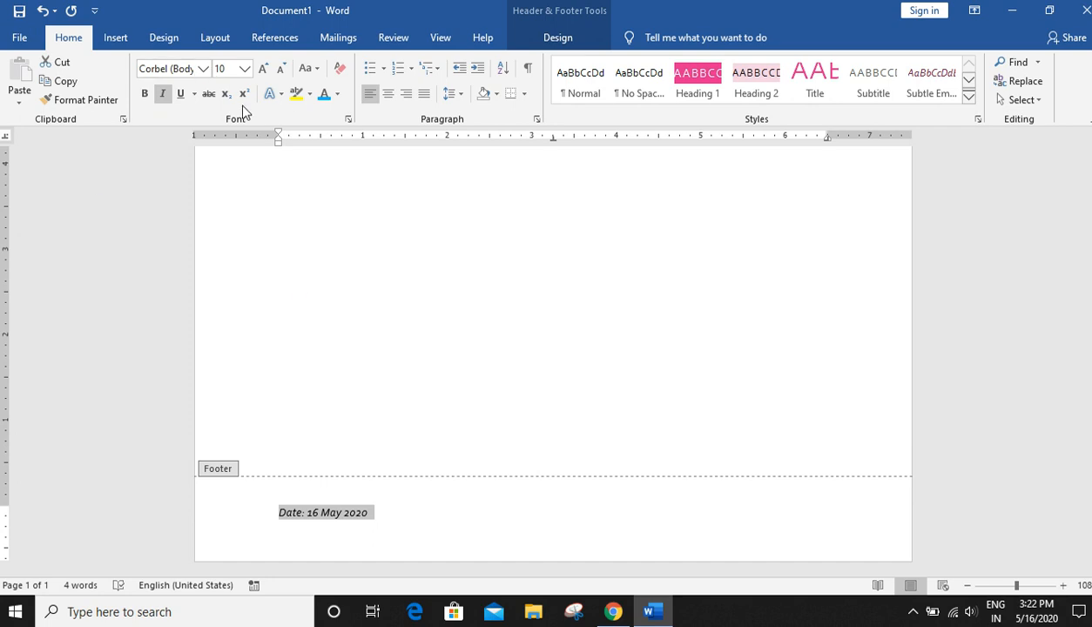
{"action": "left_click", "coordinate": [263, 70]}
{"action": "left_click", "coordinate": [263, 69]}
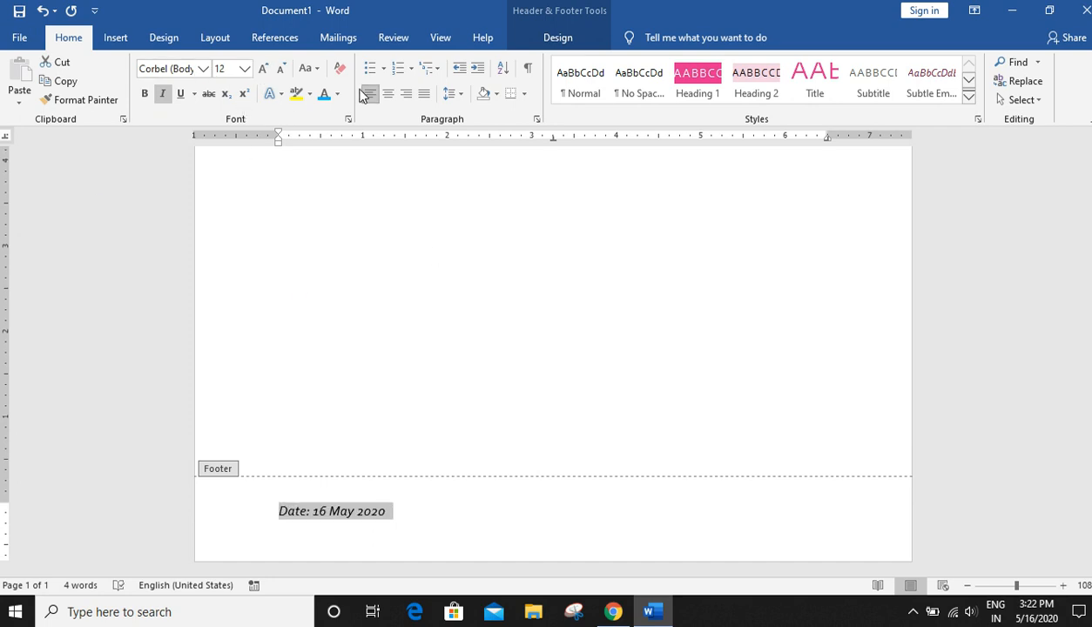
{"action": "left_click", "coordinate": [337, 95]}
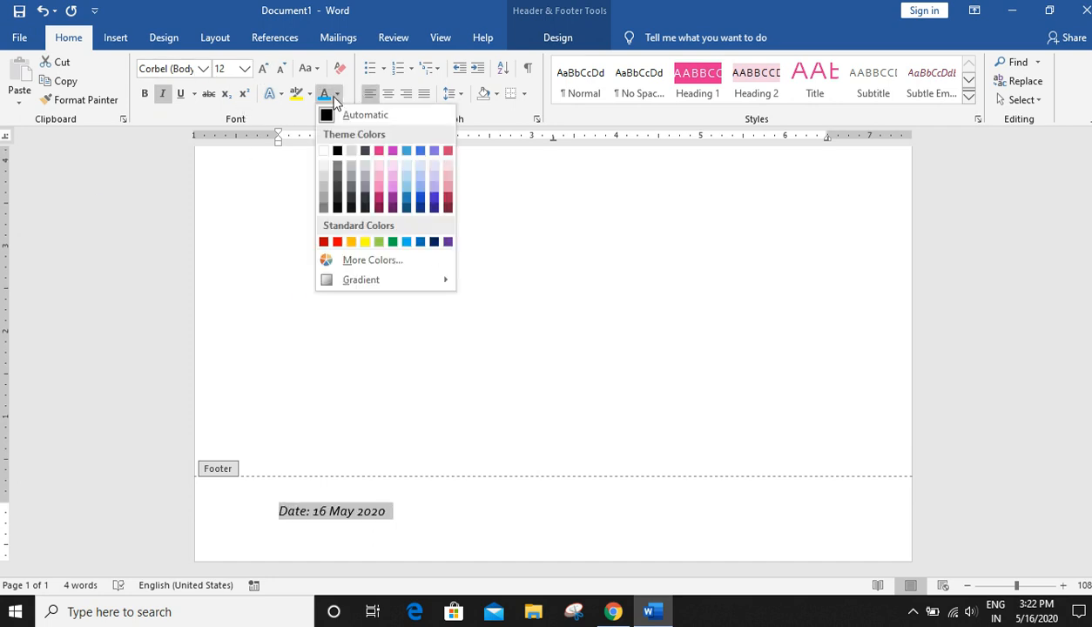
{"action": "left_click", "coordinate": [323, 202]}
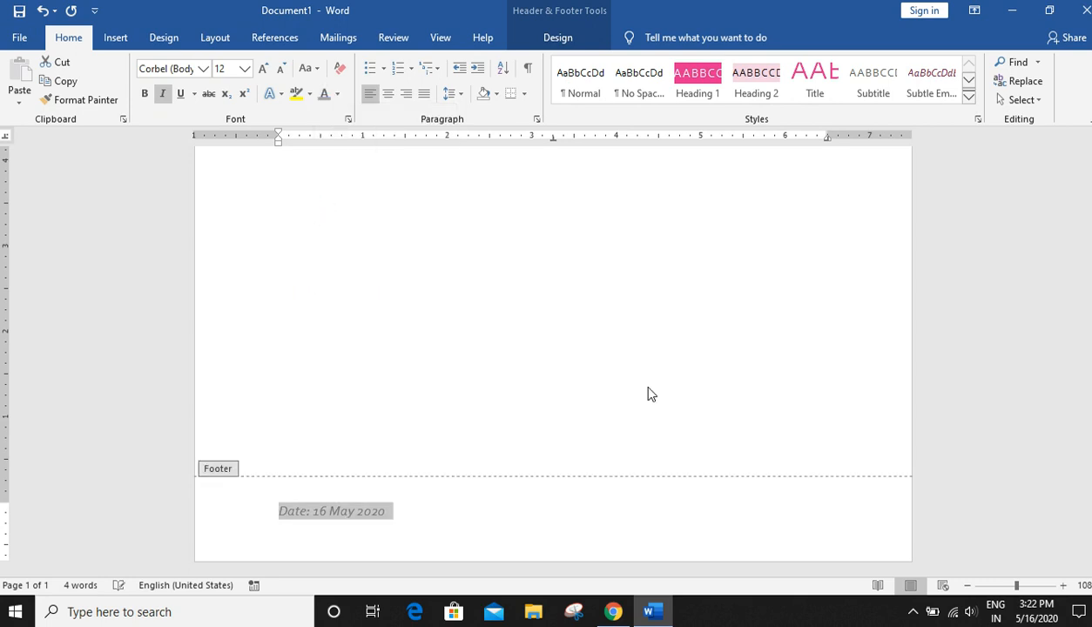
- Close the header and footer and return to the document body
{"action": "left_click", "coordinate": [562, 42]}
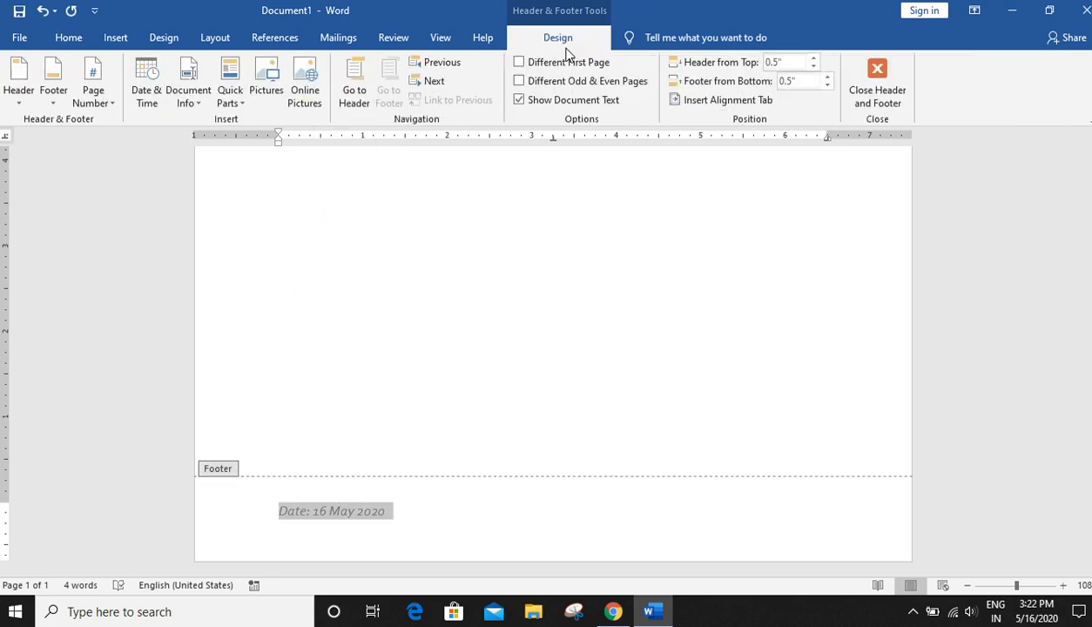
{"action": "left_click", "coordinate": [880, 112]}
{"action": "left_click", "coordinate": [656, 381]}
{"action": "scroll", "coordinate": [741, 370], "scroll_direction": "up", "scroll_amount": 3}
{"action": "scroll", "coordinate": [745, 355], "scroll_direction": "down", "scroll_amount": 5}
{"action": "scroll", "coordinate": [747, 350], "scroll_direction": "down", "scroll_amount": 5}
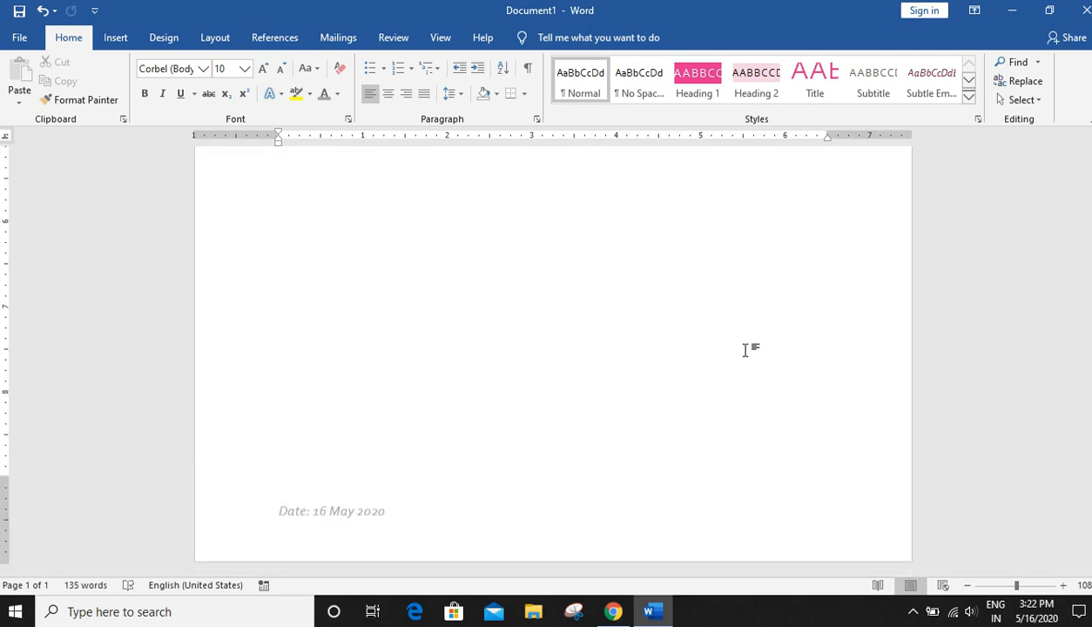
{"action": "scroll", "coordinate": [737, 394], "scroll_direction": "up", "scroll_amount": 5}
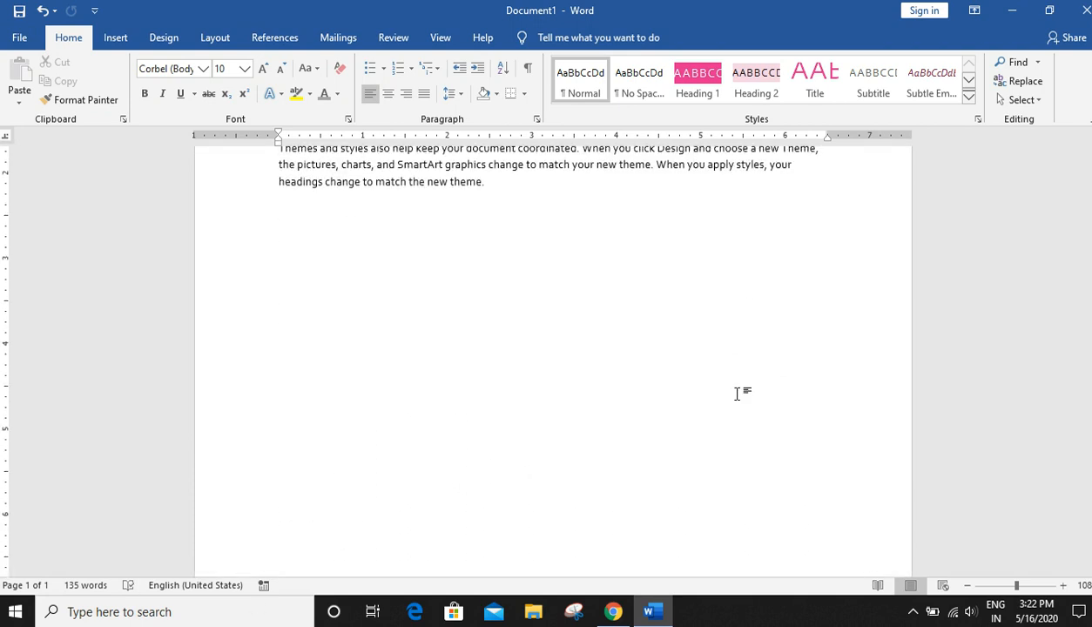
{"action": "scroll", "coordinate": [737, 394], "scroll_direction": "down", "scroll_amount": 3}
{"action": "scroll", "coordinate": [738, 394], "scroll_direction": "down", "scroll_amount": 4}
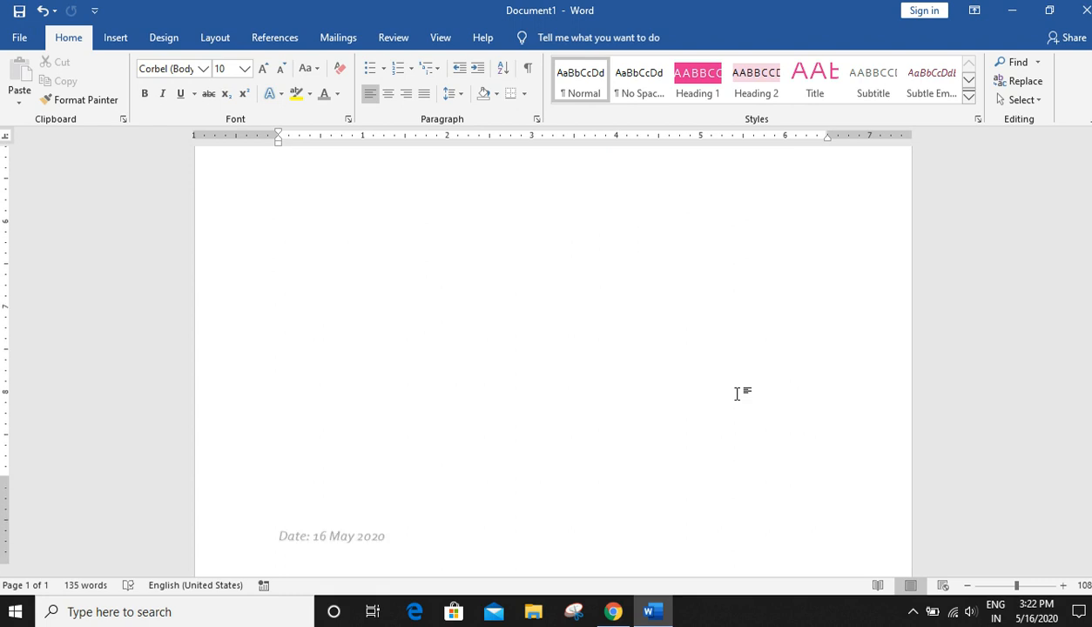
- Insert a Plain Number 3 page number at the bottom of the page and return to the document body
{"action": "scroll", "coordinate": [737, 394], "scroll_direction": "up", "scroll_amount": 6}
{"action": "scroll", "coordinate": [737, 394], "scroll_direction": "down", "scroll_amount": 5}
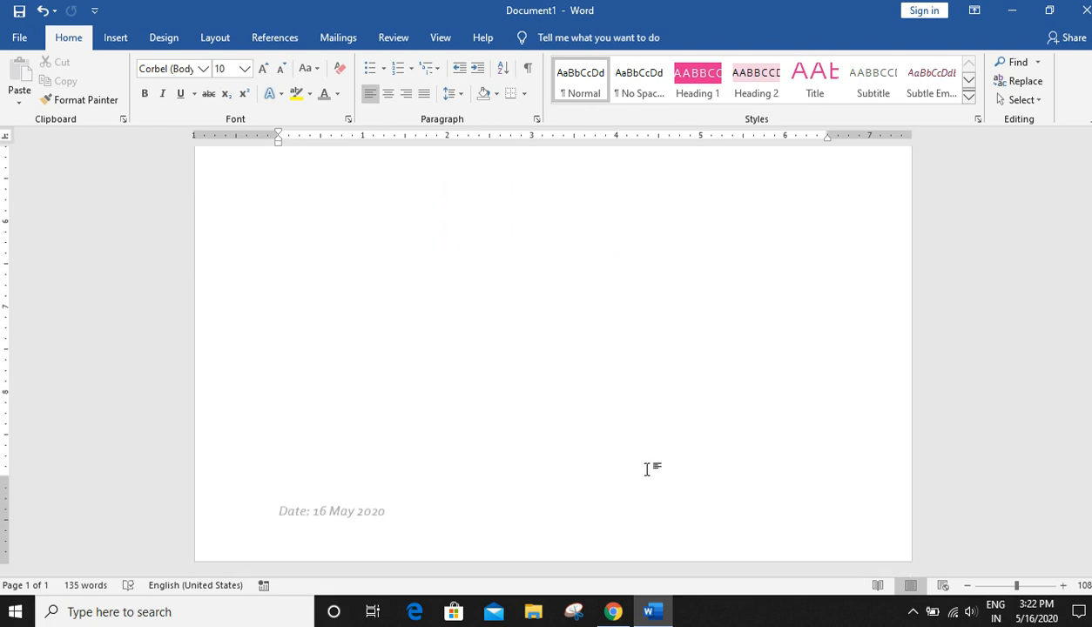
{"action": "left_click", "coordinate": [115, 38]}
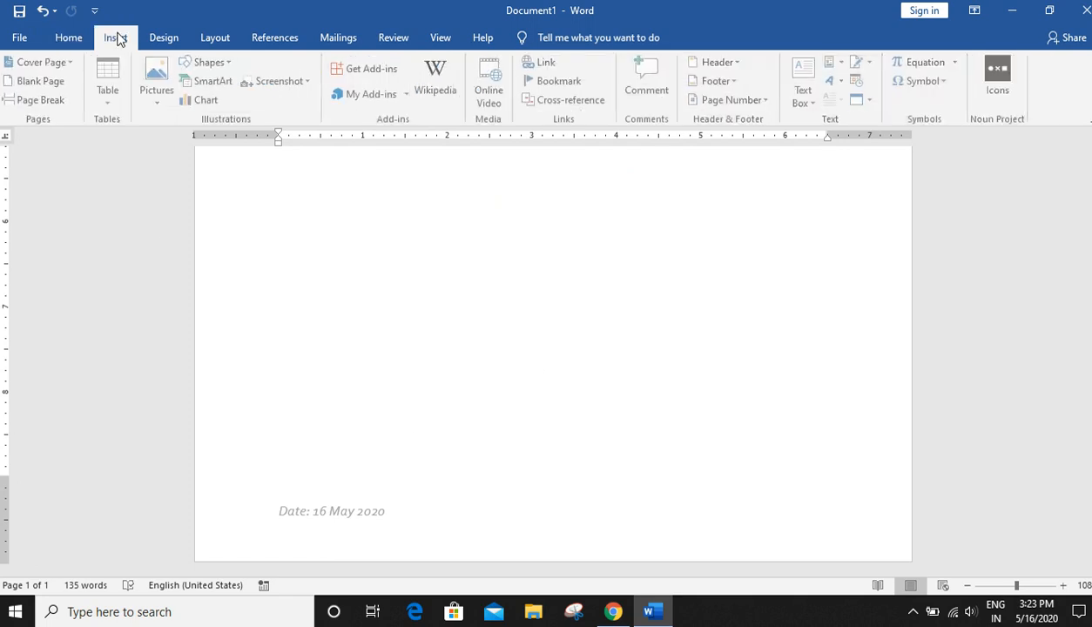
{"action": "left_click", "coordinate": [732, 100]}
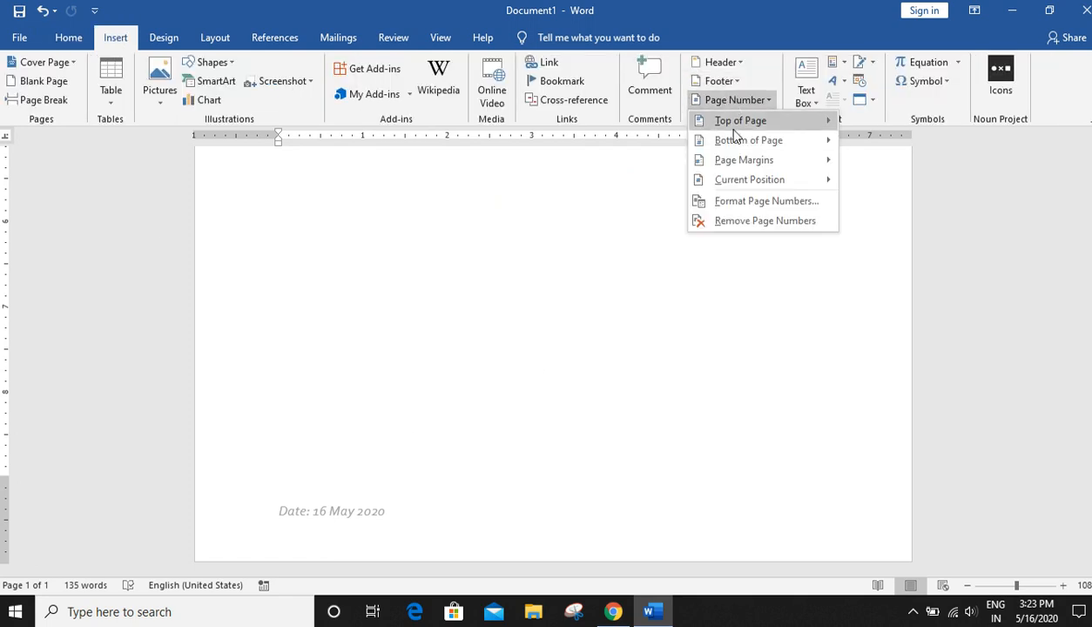
{"action": "mouse_move", "coordinate": [736, 151]}
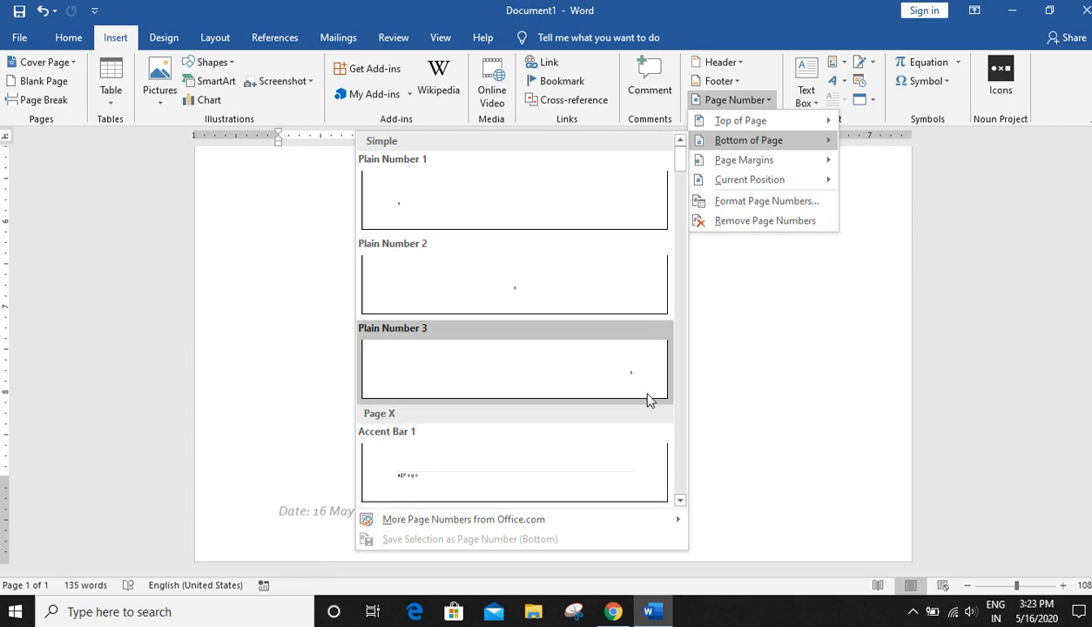
{"action": "left_click", "coordinate": [649, 396]}
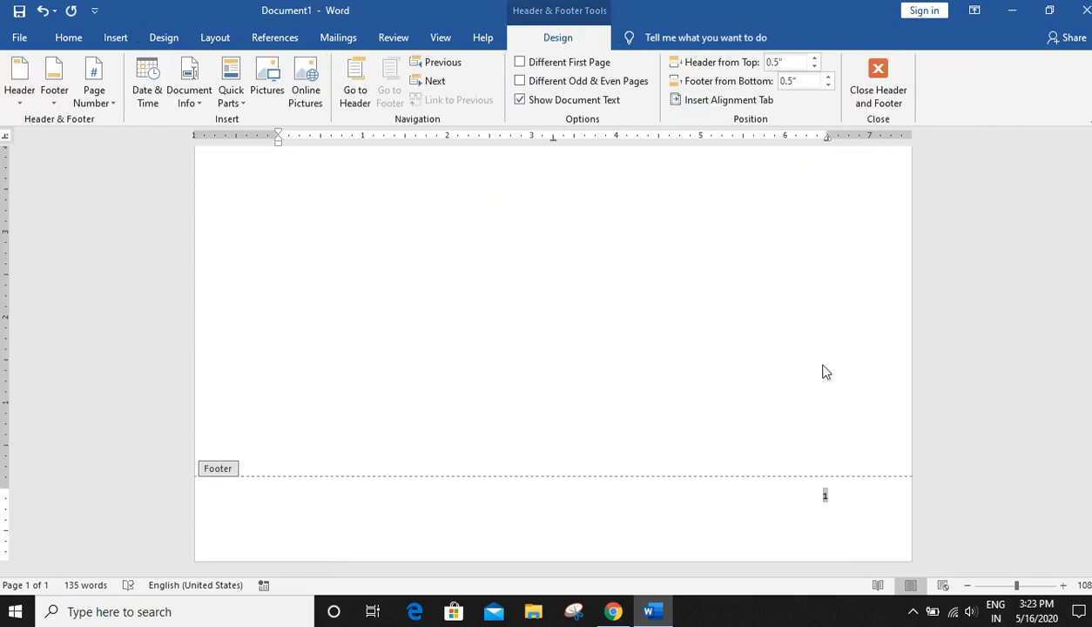
{"action": "double_click", "coordinate": [761, 393]}
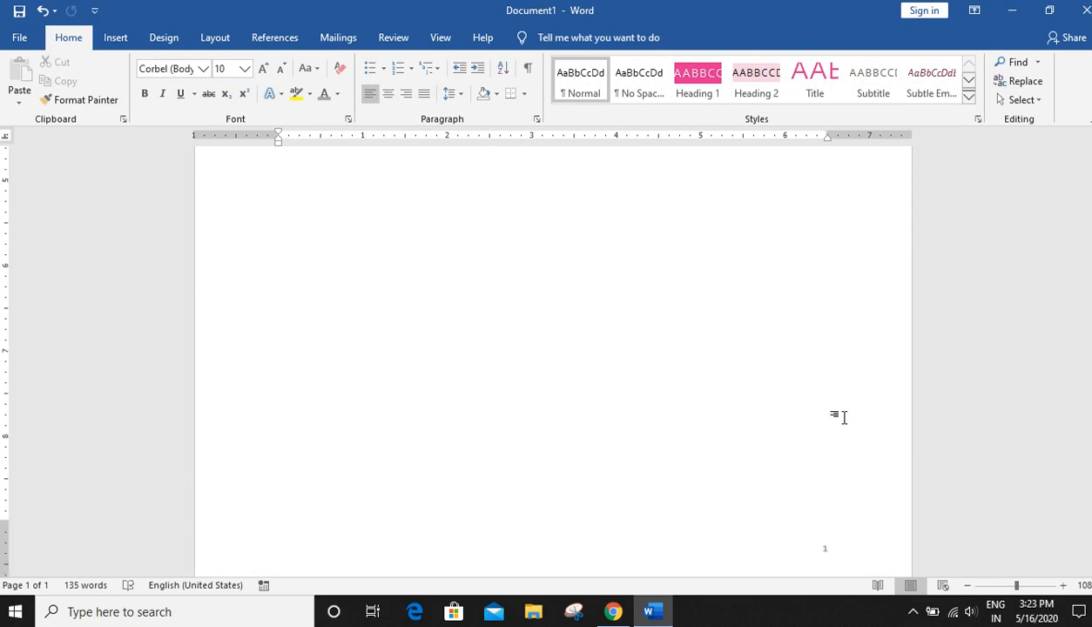
- Insert a page break after the sample paragraphs, then remove it again
{"action": "scroll", "coordinate": [687, 356], "scroll_direction": "up", "scroll_amount": 5}
{"action": "scroll", "coordinate": [688, 359], "scroll_direction": "down", "scroll_amount": 8}
{"action": "scroll", "coordinate": [687, 360], "scroll_direction": "up", "scroll_amount": 8}
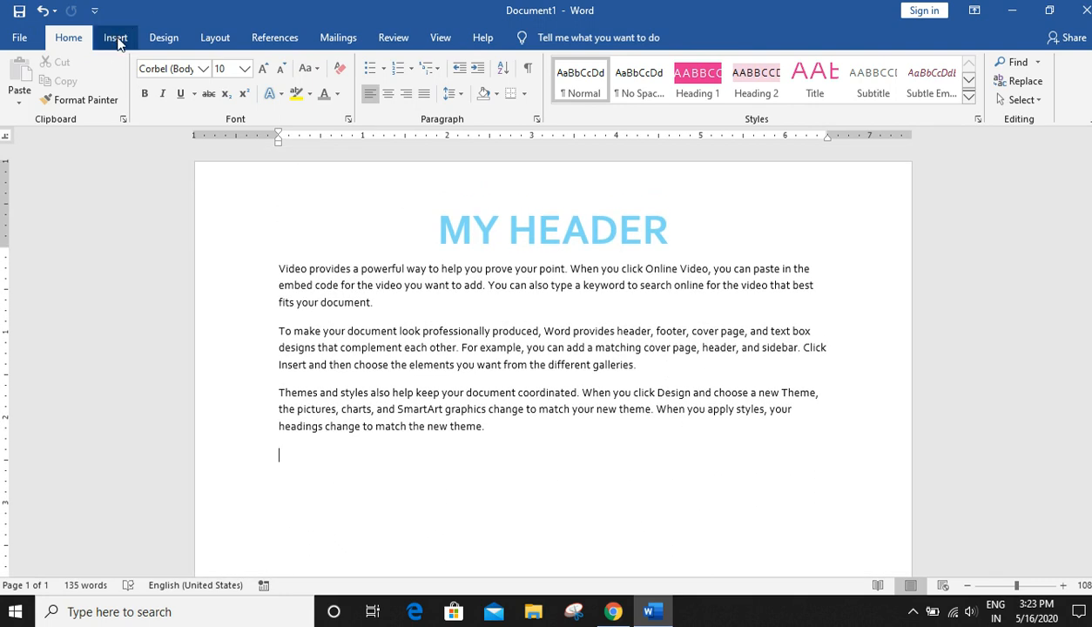
{"action": "left_click", "coordinate": [116, 39]}
{"action": "left_click", "coordinate": [65, 98]}
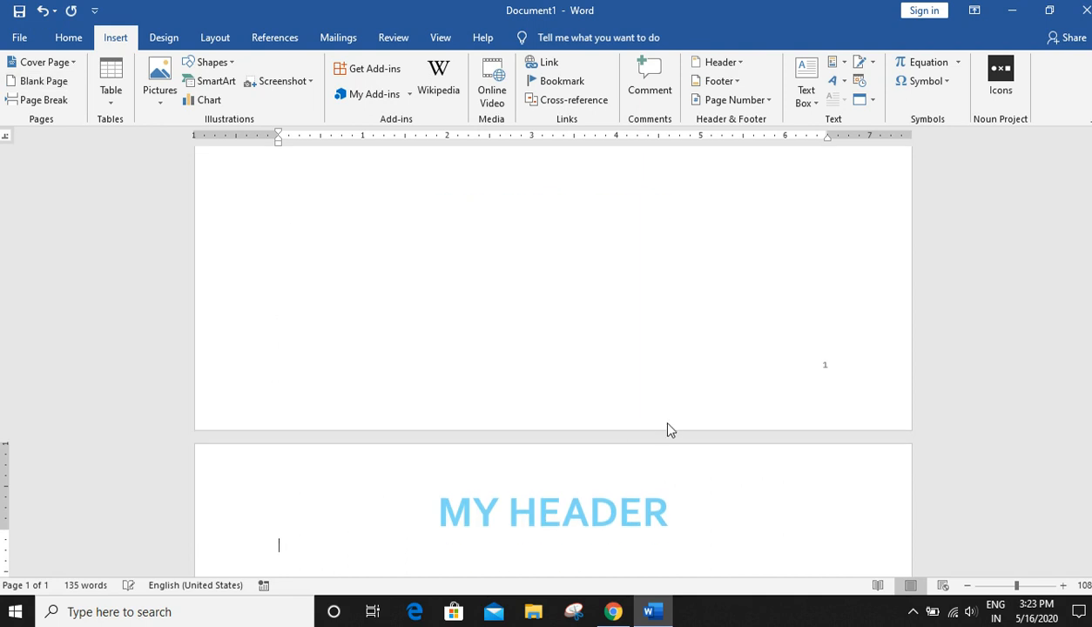
{"action": "scroll", "coordinate": [876, 402], "scroll_direction": "down", "scroll_amount": 10}
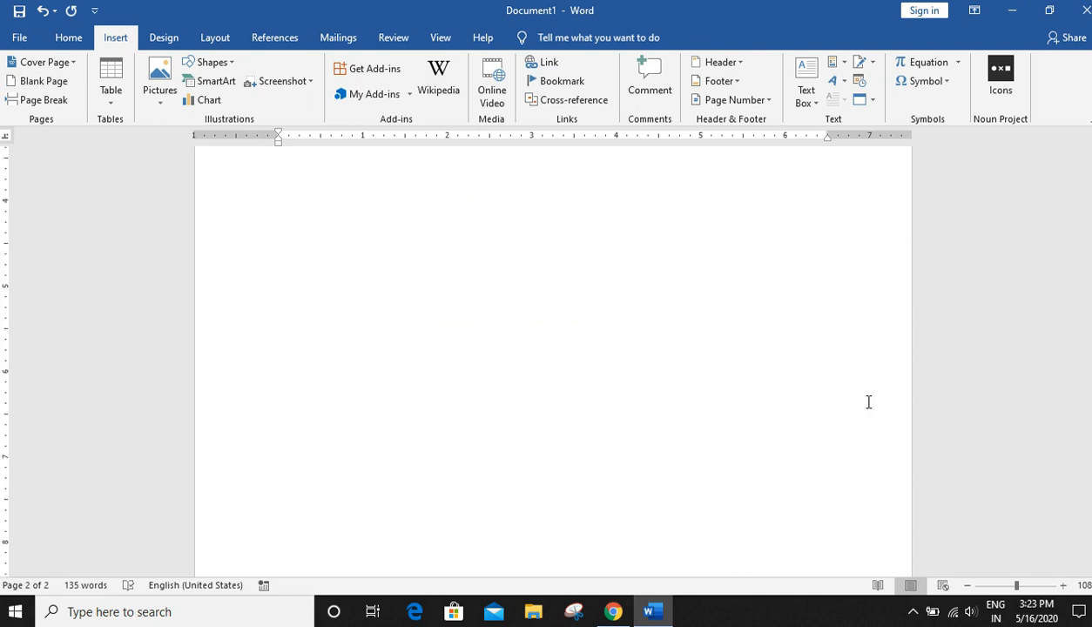
{"action": "scroll", "coordinate": [859, 507], "scroll_direction": "up", "scroll_amount": 8}
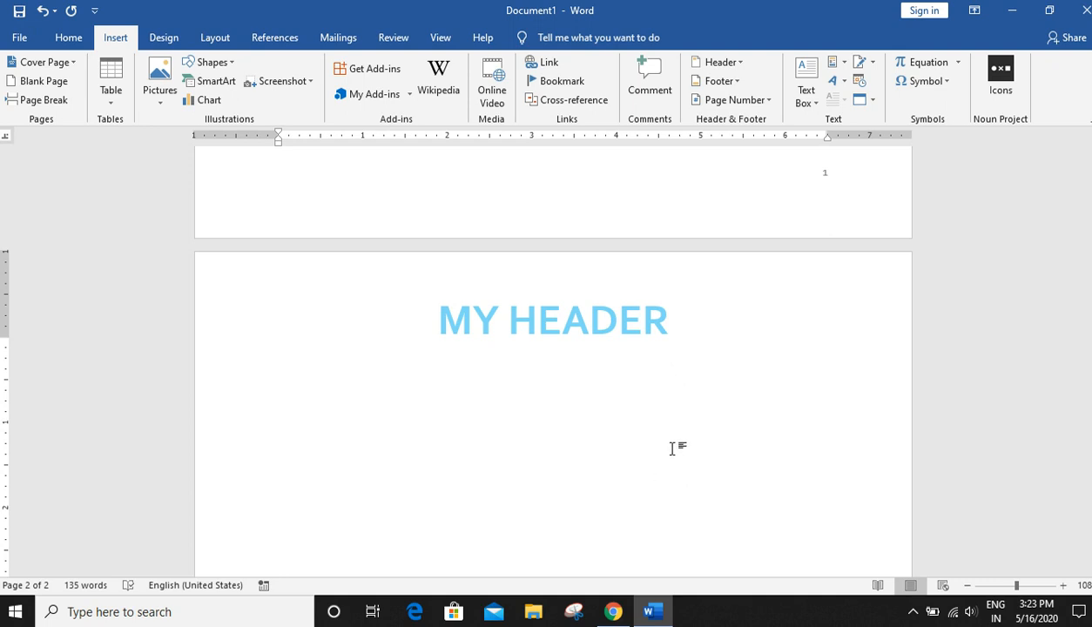
{"action": "scroll", "coordinate": [673, 449], "scroll_direction": "down", "scroll_amount": 2}
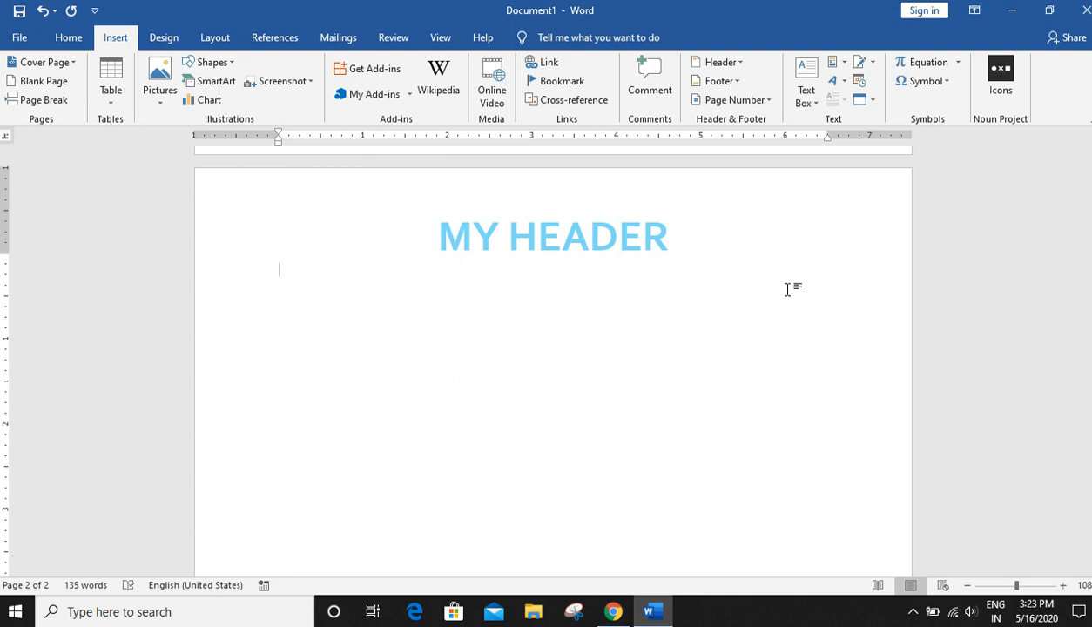
{"action": "scroll", "coordinate": [788, 289], "scroll_direction": "up", "scroll_amount": 3}
{"action": "scroll", "coordinate": [781, 273], "scroll_direction": "down", "scroll_amount": 4}
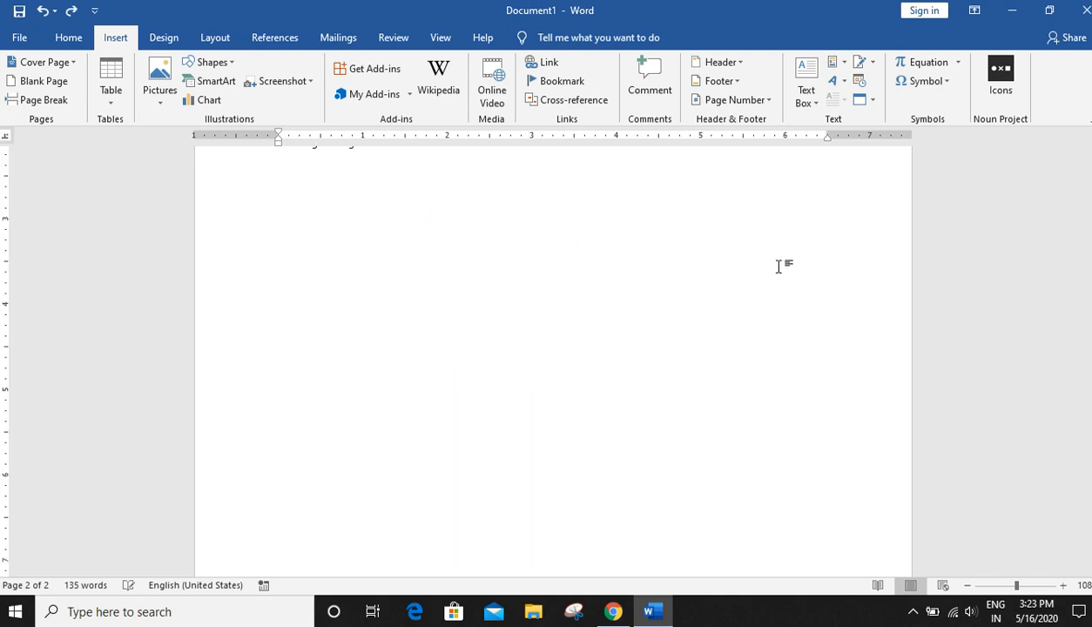
{"action": "key", "text": "BackSpace"}
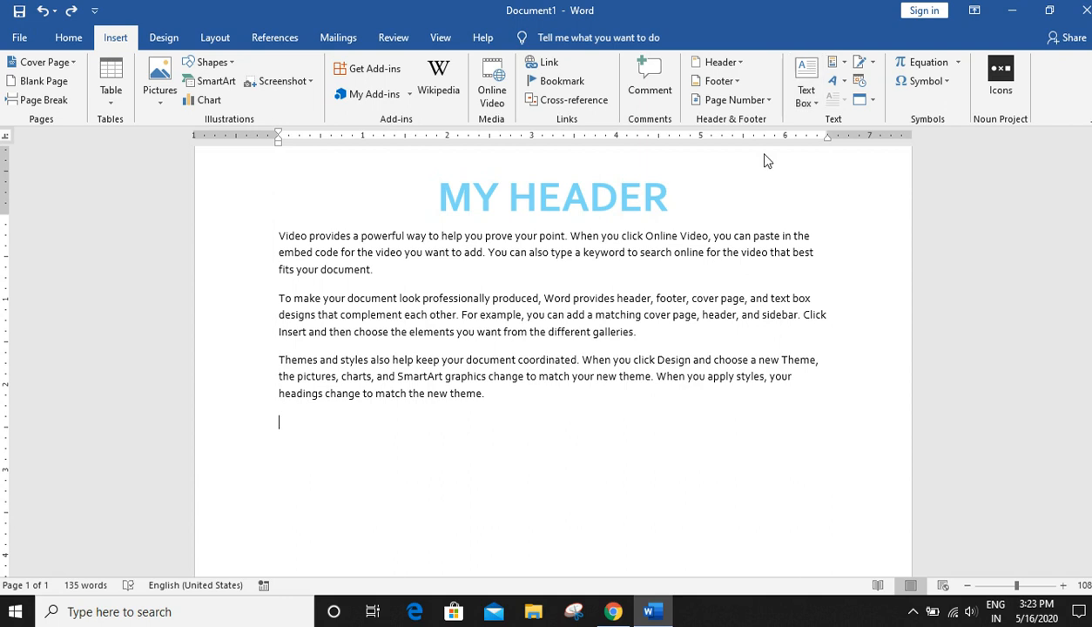
- Abandon drawing a text box and create a new blank document
{"action": "left_click", "coordinate": [809, 101]}
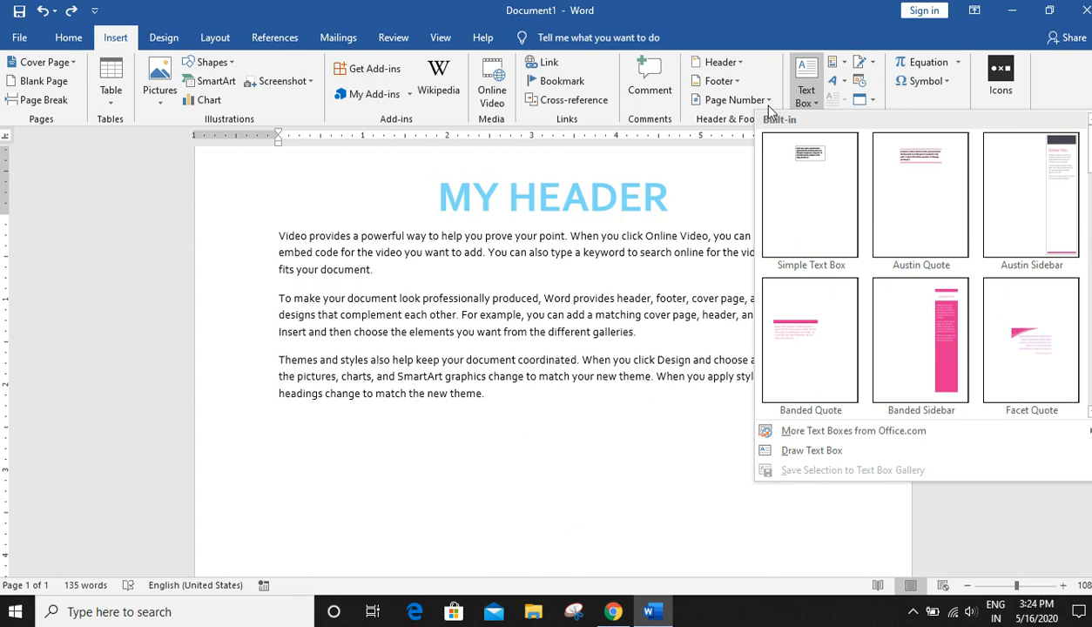
{"action": "left_click", "coordinate": [802, 451]}
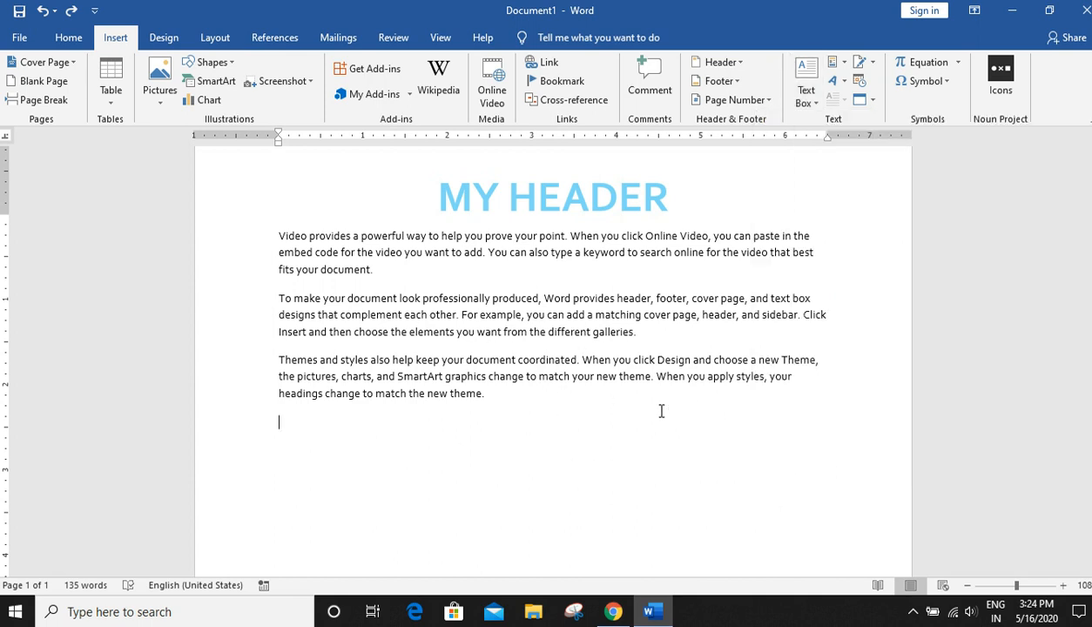
{"action": "key", "text": "ctrl+n"}
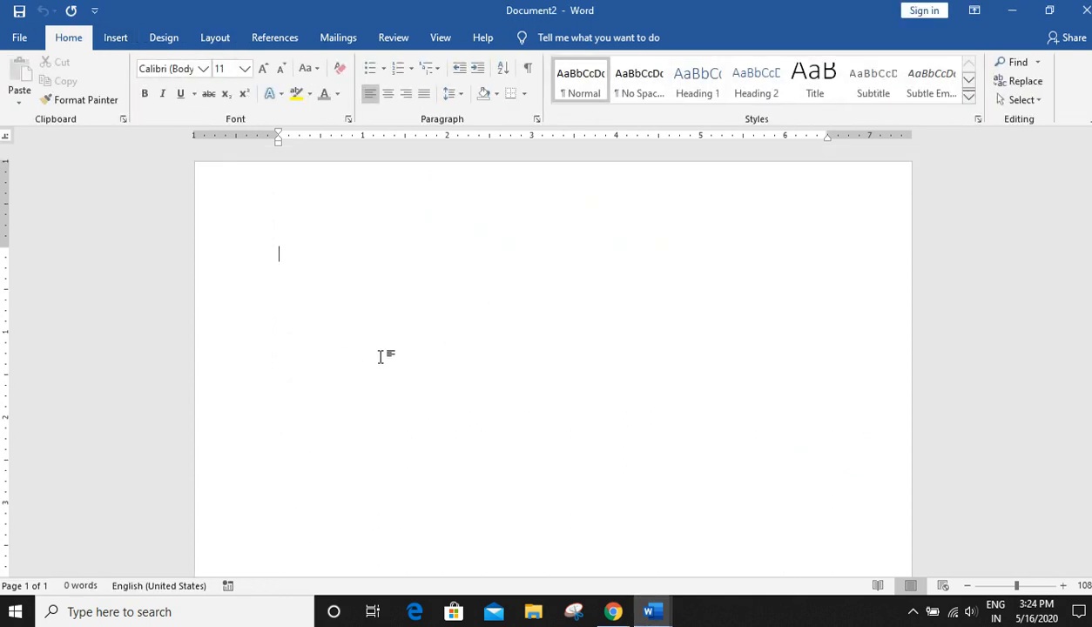
- Type Greendale School on the first line of the new document
{"action": "type", "text": "Gree"}
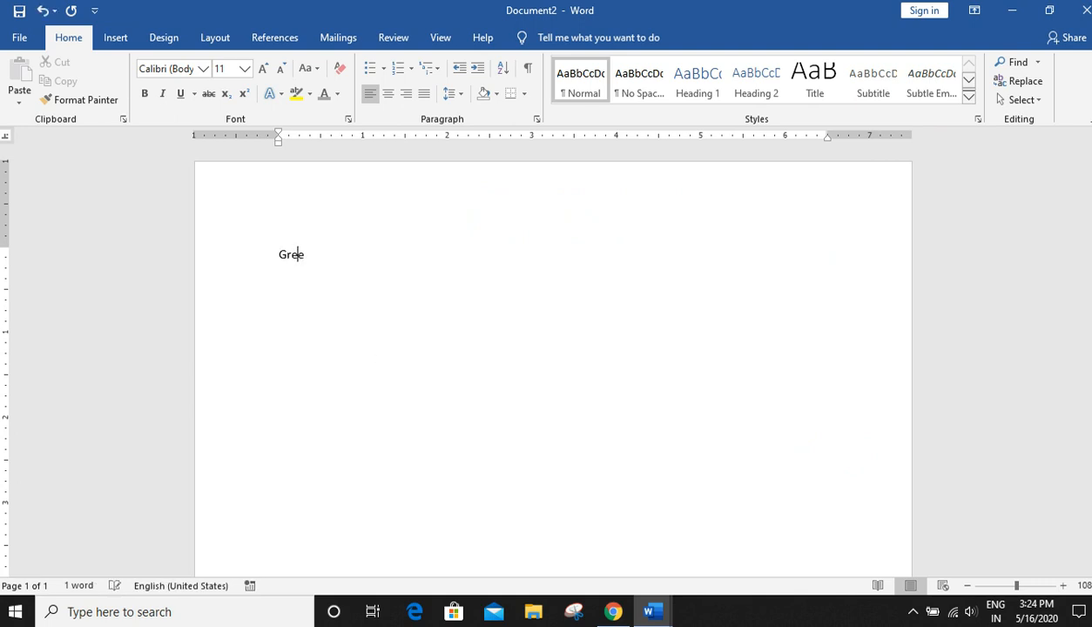
{"action": "type", "text": "ndal"}
{"action": "type", "text": "e ch"}
{"action": "type", "text": "sc"}
{"action": "key", "text": "BackSpace"}
{"action": "key", "text": "BackSpace"}
{"action": "type", "text": "Scx"}
{"action": "key", "text": "BackSpace"}
{"action": "type", "text": "ool"}
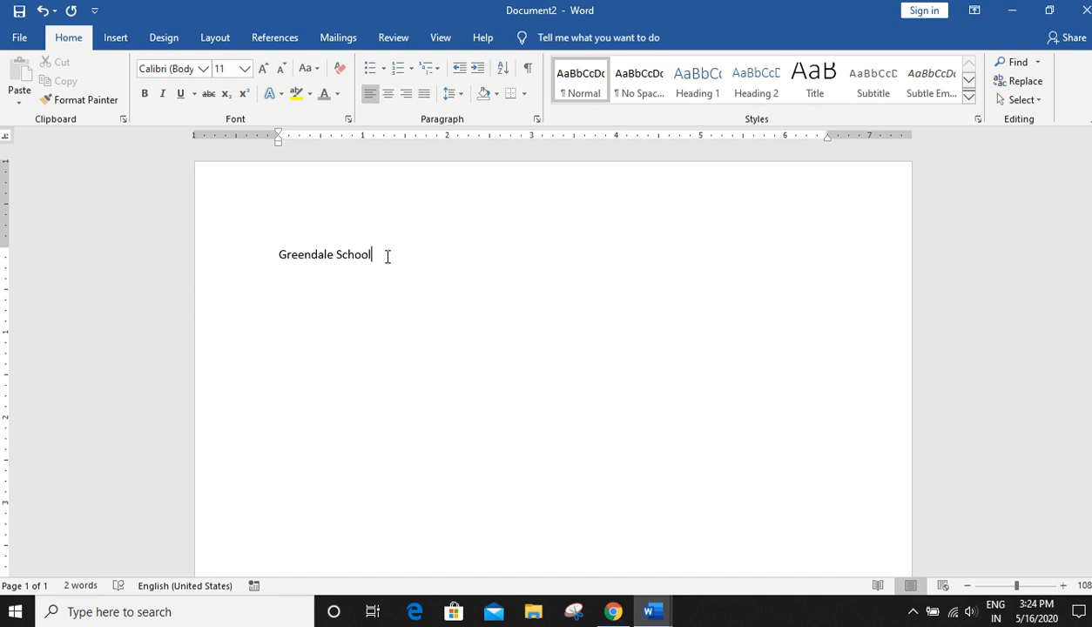
- Select the Greendale School line and wrap it in a drawn text box
{"action": "left_click", "coordinate": [240, 254]}
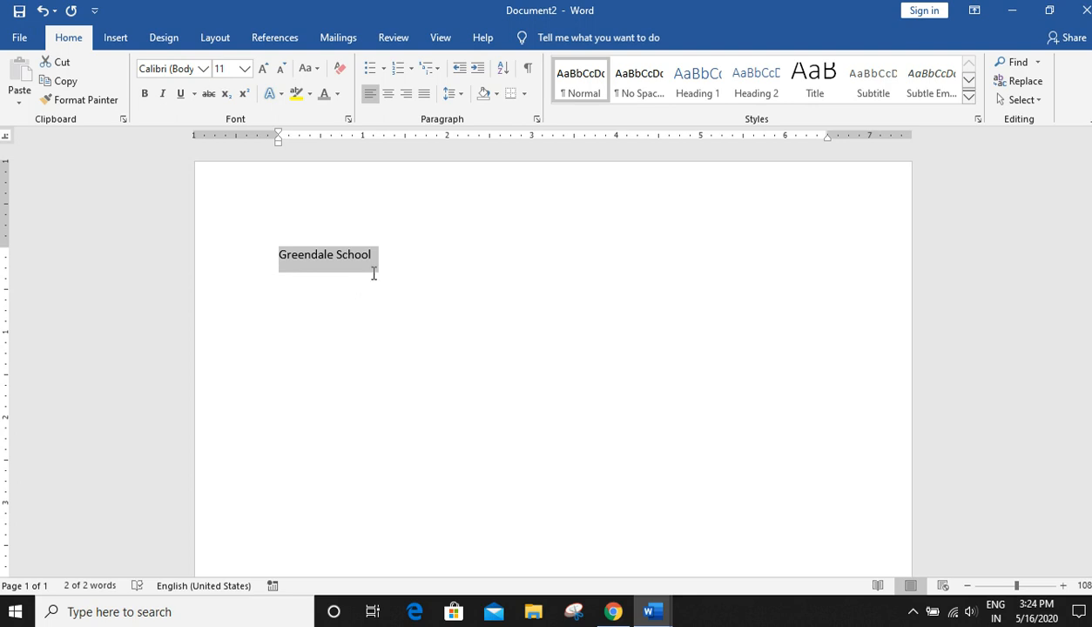
{"action": "left_click", "coordinate": [115, 37]}
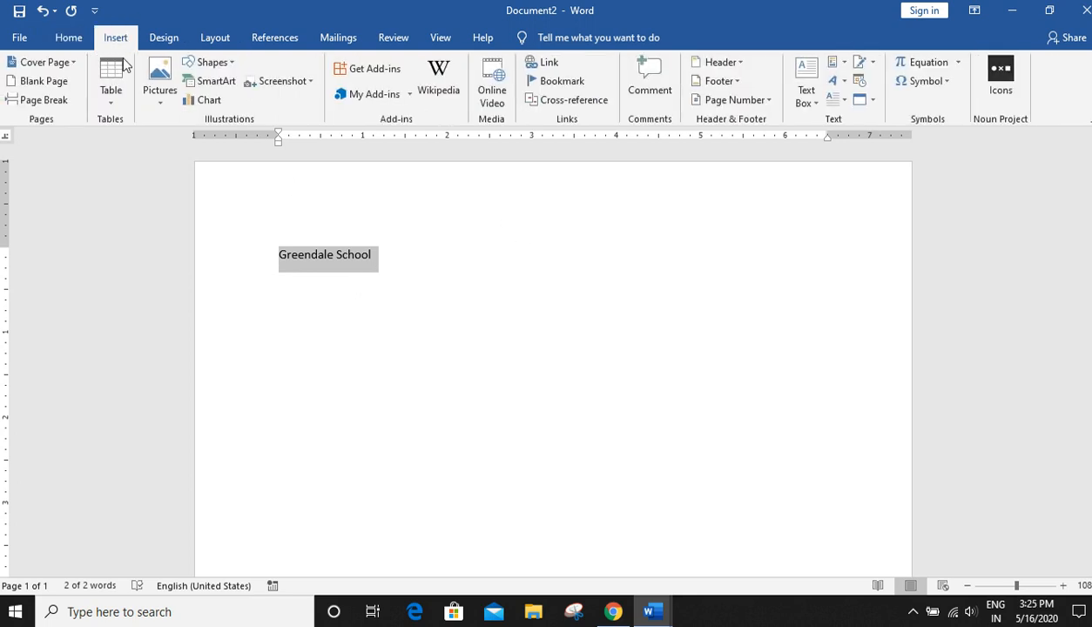
{"action": "left_click", "coordinate": [806, 87]}
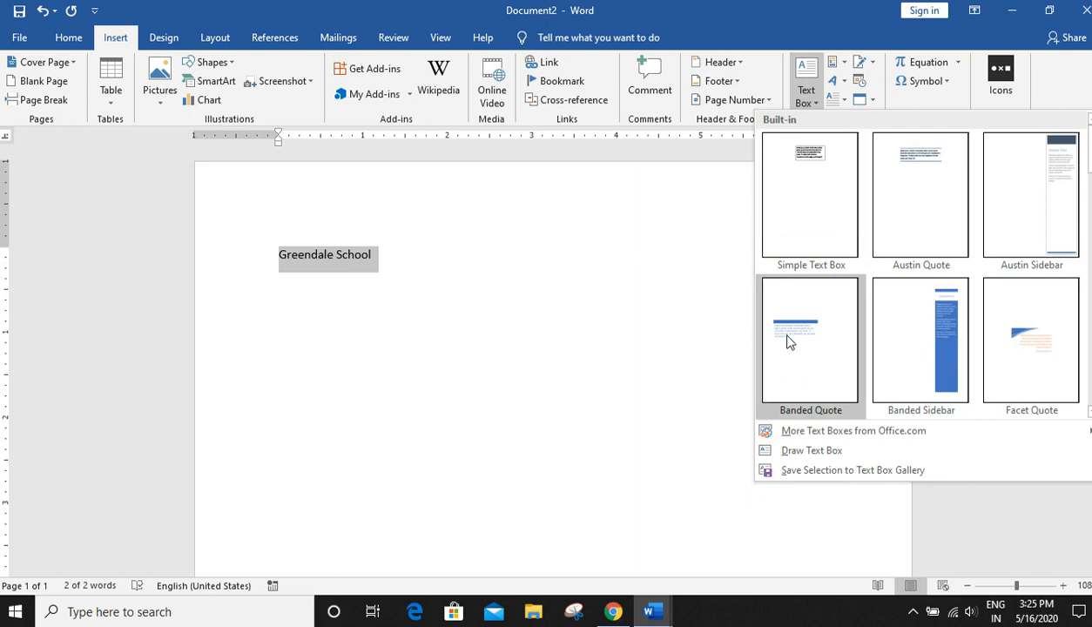
{"action": "left_click", "coordinate": [801, 447]}
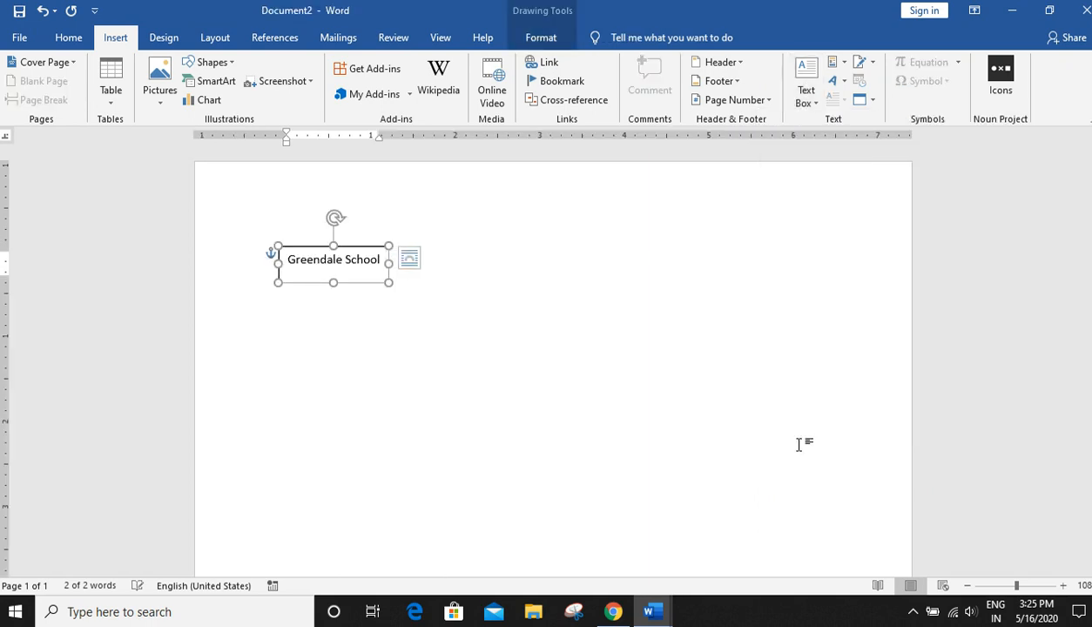
- Move the Greendale School text box lower on the page
{"action": "left_click_drag", "start_coordinate": [369, 251], "coordinate": [499, 250]}
{"action": "left_click_drag", "start_coordinate": [553, 207], "coordinate": [405, 408]}
{"action": "left_click", "coordinate": [467, 390]}
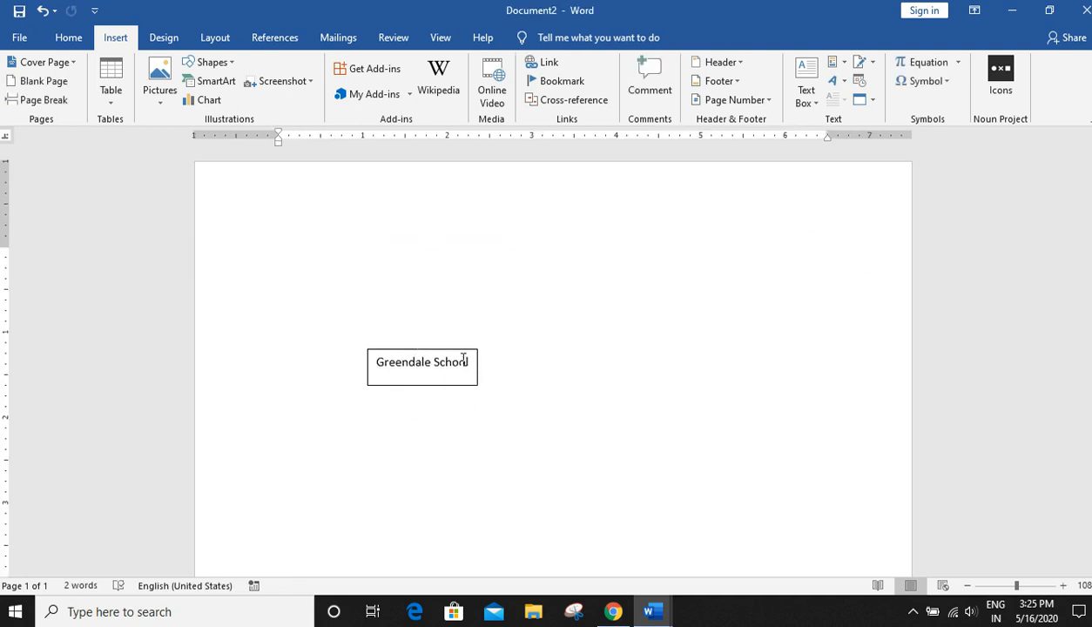
{"action": "left_click", "coordinate": [469, 354]}
{"action": "mouse_move", "coordinate": [469, 355]}
{"action": "left_mouse_down"}
{"action": "mouse_move", "coordinate": [481, 229]}
{"action": "mouse_move", "coordinate": [485, 259]}
{"action": "mouse_move", "coordinate": [414, 299]}
{"action": "left_mouse_up"}
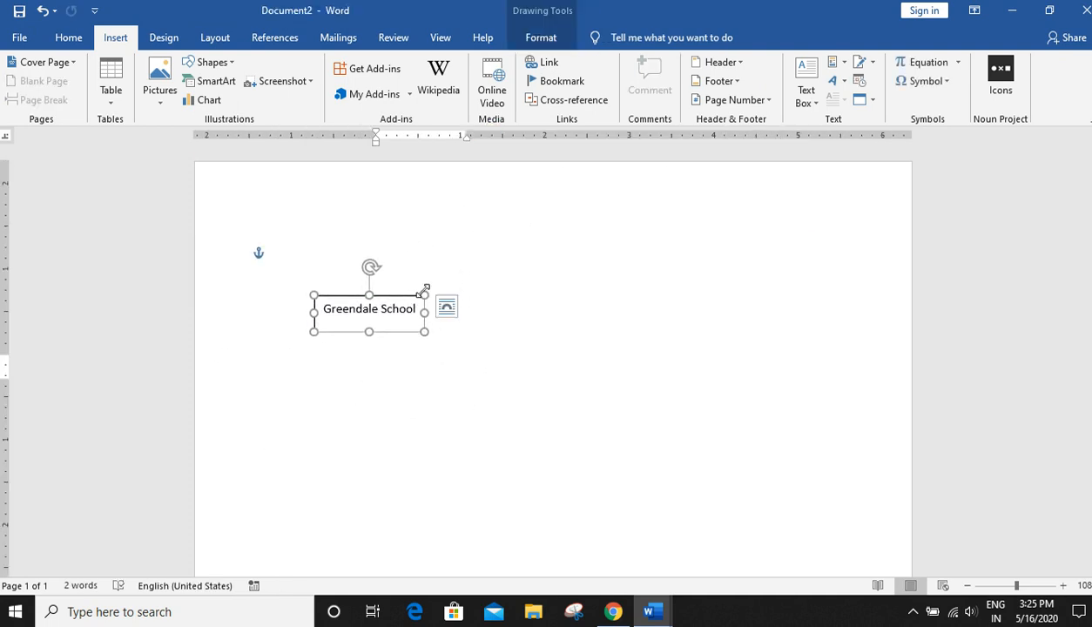
{"action": "double_click", "coordinate": [414, 299]}
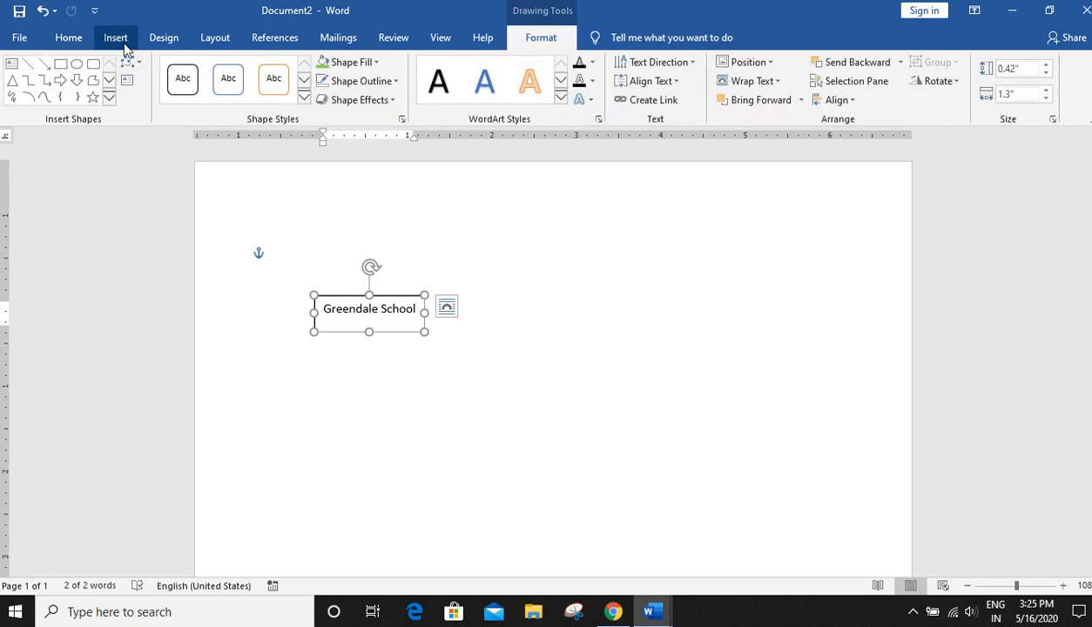
- Draw a new text box about 3.67" wide and 0.62" tall near the top of the page
{"action": "left_click", "coordinate": [11, 64]}
{"action": "mouse_move", "coordinate": [428, 179]}
{"action": "left_mouse_down"}
{"action": "mouse_move", "coordinate": [426, 227]}
{"action": "mouse_move", "coordinate": [739, 232]}
{"action": "left_mouse_up"}
{"action": "left_click_drag", "start_coordinate": [527, 181], "coordinate": [470, 175]}
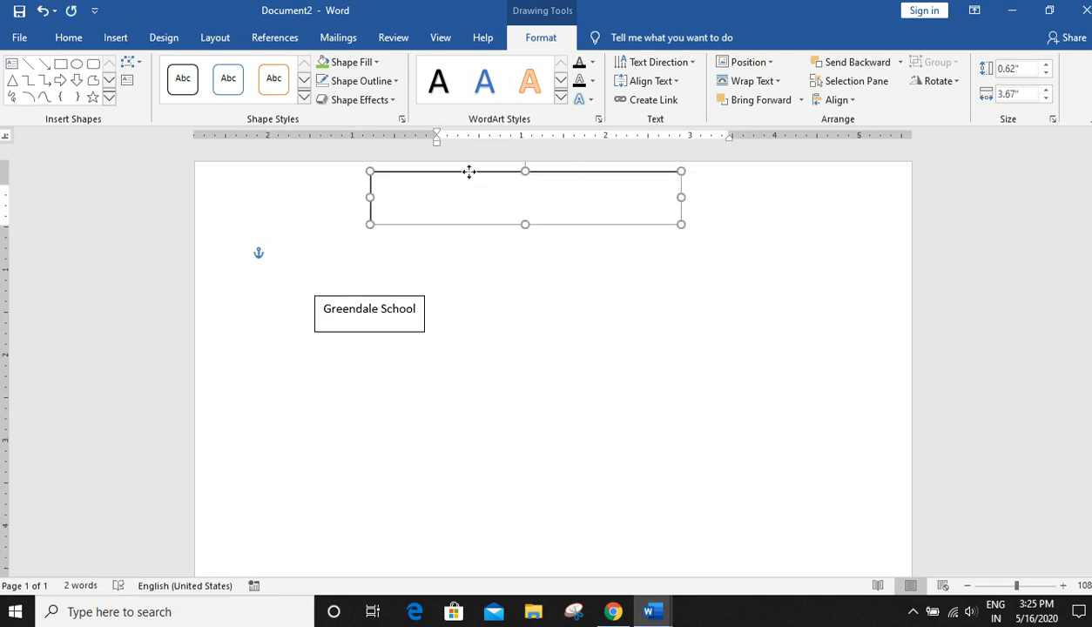
- Delete the original Greendale School text box
{"action": "left_click", "coordinate": [370, 297]}
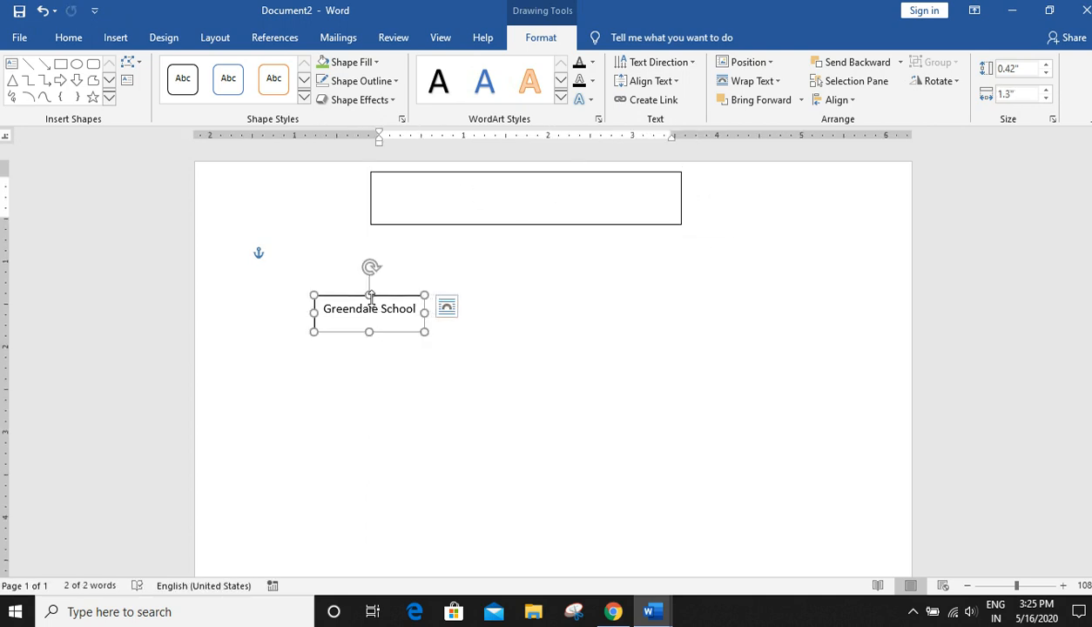
{"action": "key", "text": "Delete"}
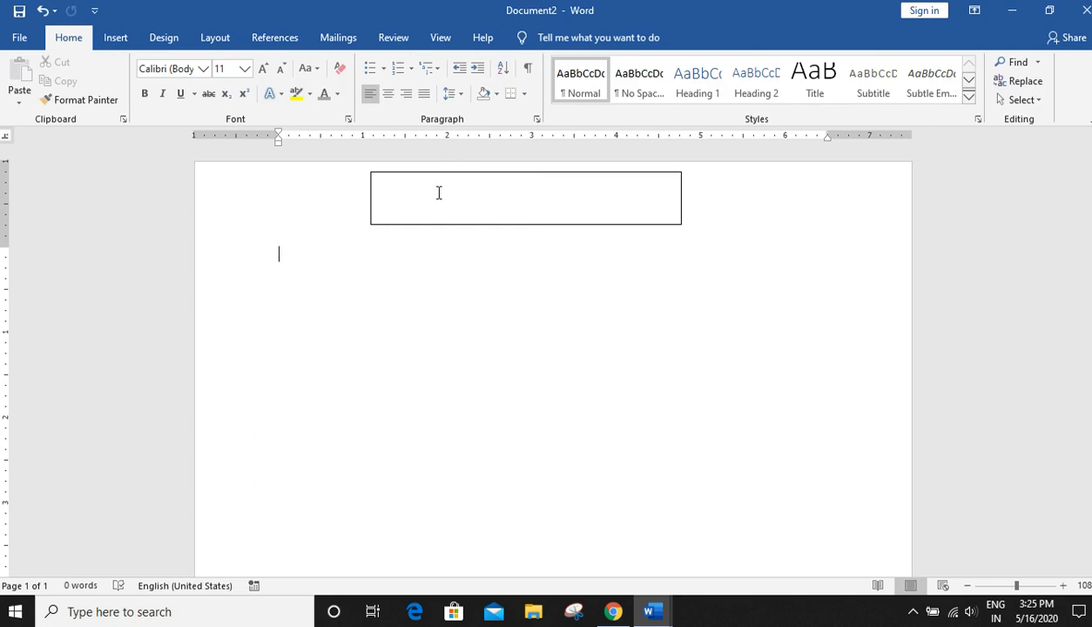
- Type Greendale School inside the new text box
{"action": "left_click", "coordinate": [436, 199]}
{"action": "type", "text": "Greendale"}
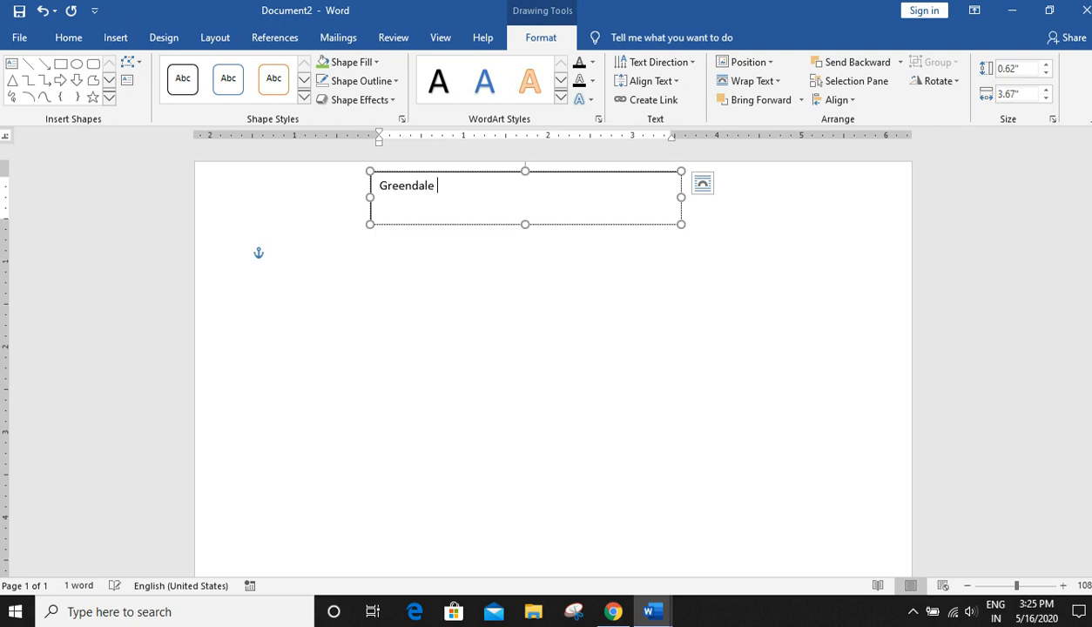
{"action": "type", "text": "w"}
{"action": "type", "text": "wswsws"}
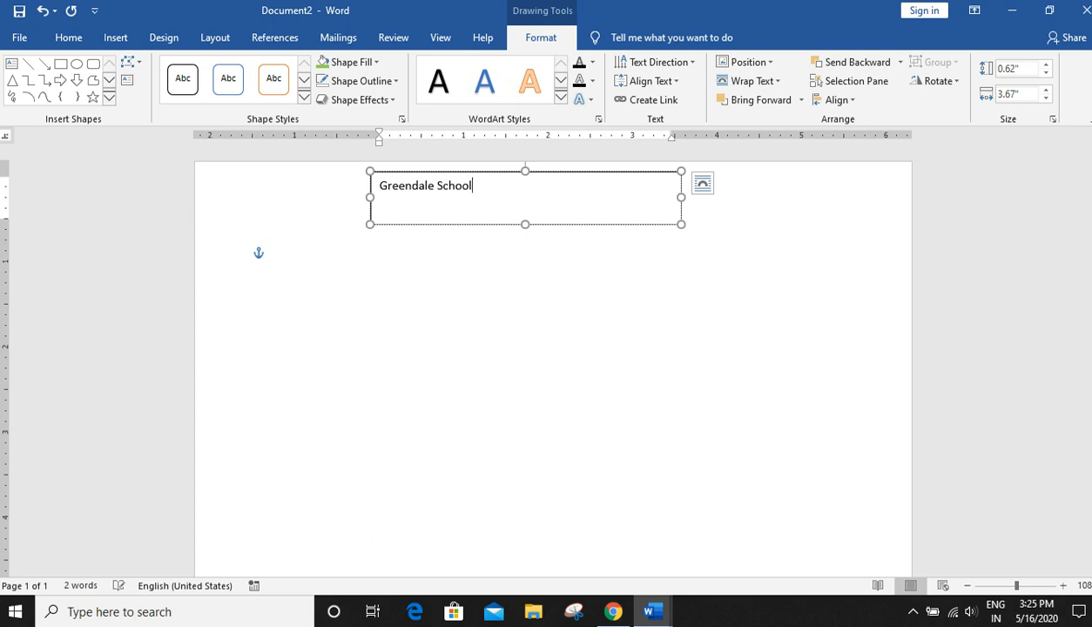
- Resize the text box to about 2.04" by 0.36" and fill it with light green
{"action": "left_click_drag", "start_coordinate": [681, 197], "coordinate": [544, 227]}
{"action": "left_click_drag", "start_coordinate": [453, 222], "coordinate": [454, 202]}
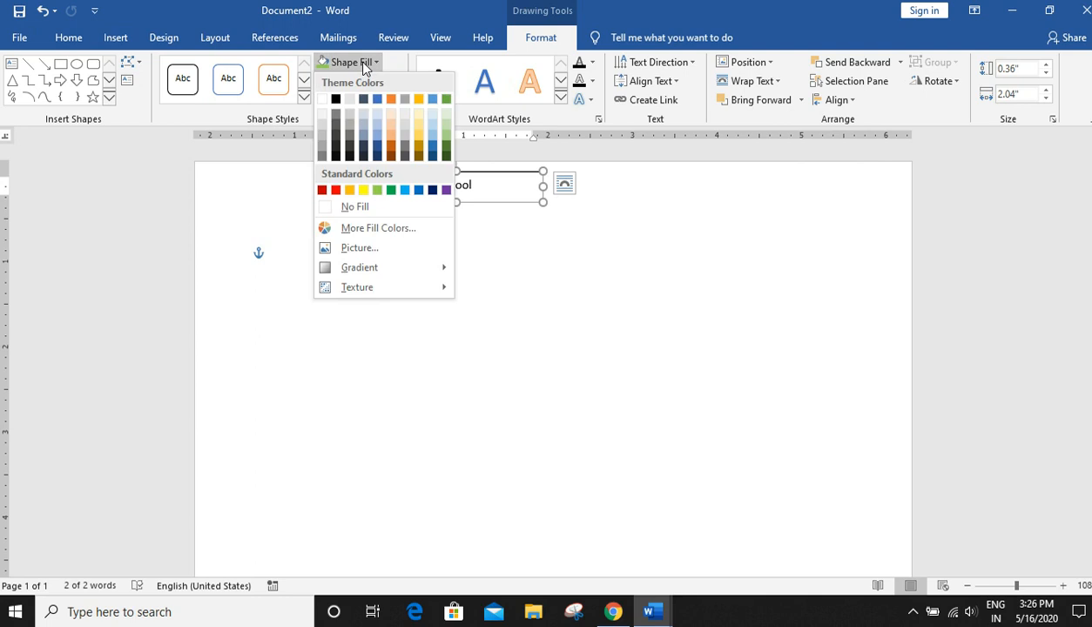
{"action": "left_click", "coordinate": [377, 190]}
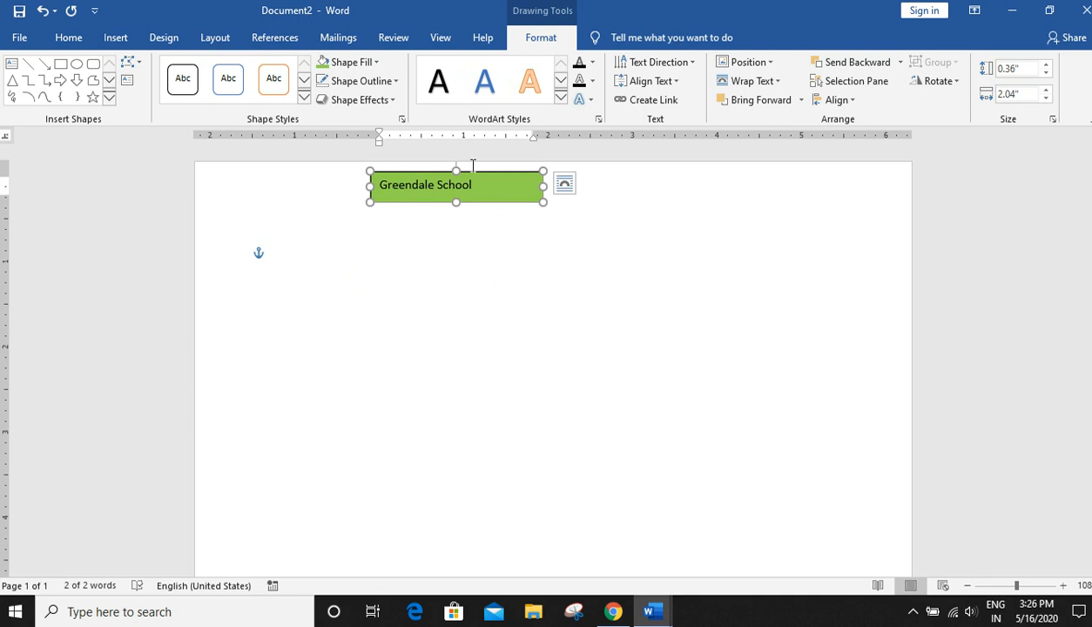
- Remove the text box's outline
{"action": "left_click", "coordinate": [369, 83]}
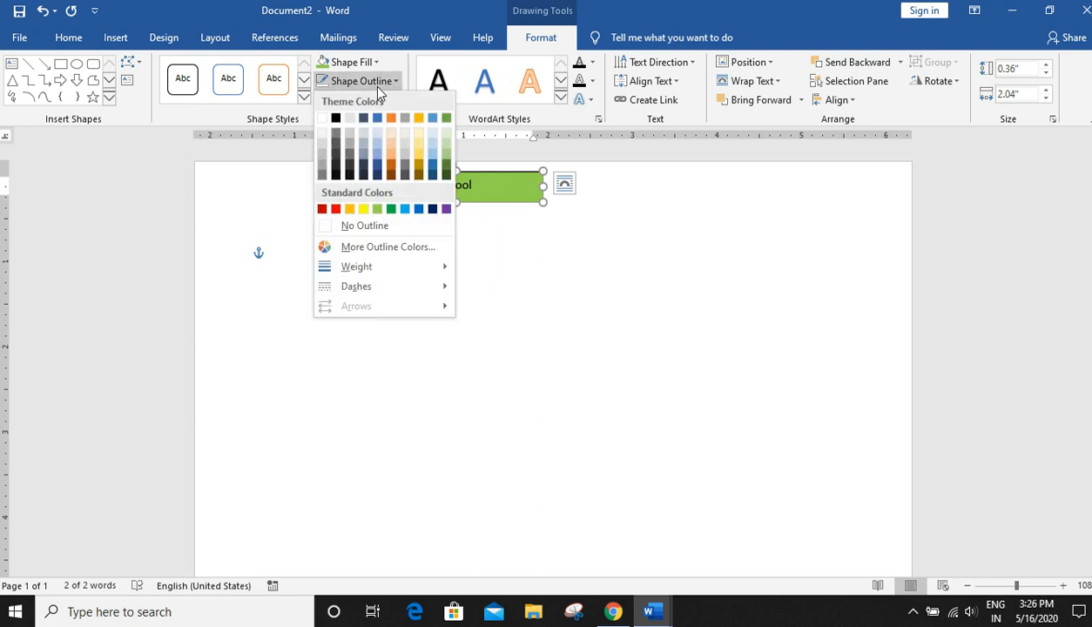
{"action": "left_click", "coordinate": [378, 226]}
{"action": "left_click", "coordinate": [568, 224]}
{"action": "left_click", "coordinate": [479, 178]}
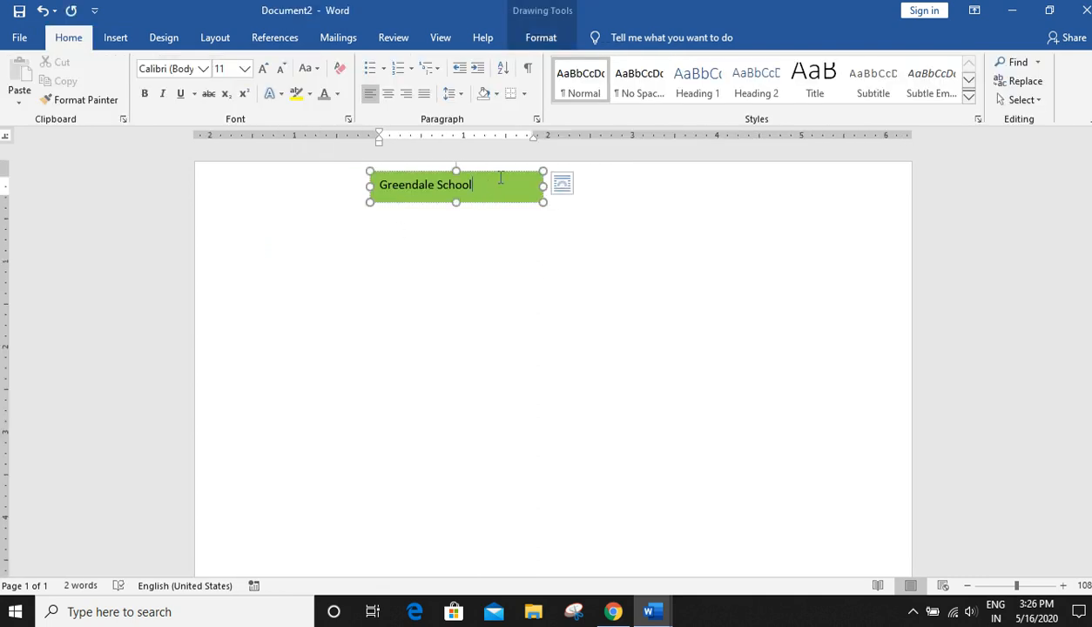
{"action": "left_click", "coordinate": [500, 177]}
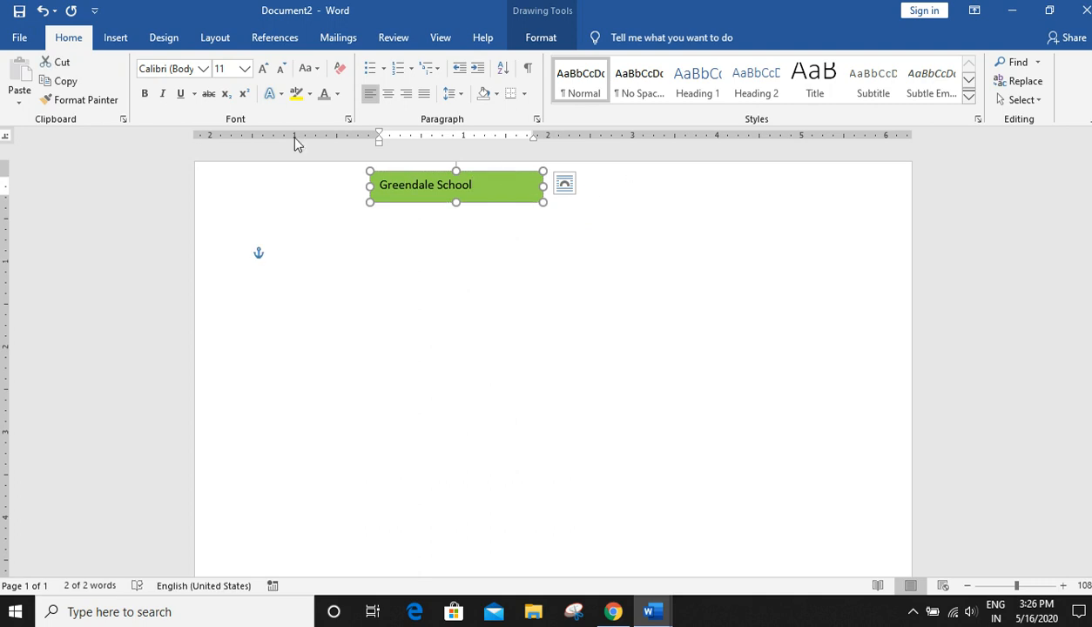
- Set the Greendale School text color to white
{"action": "left_click", "coordinate": [338, 95]}
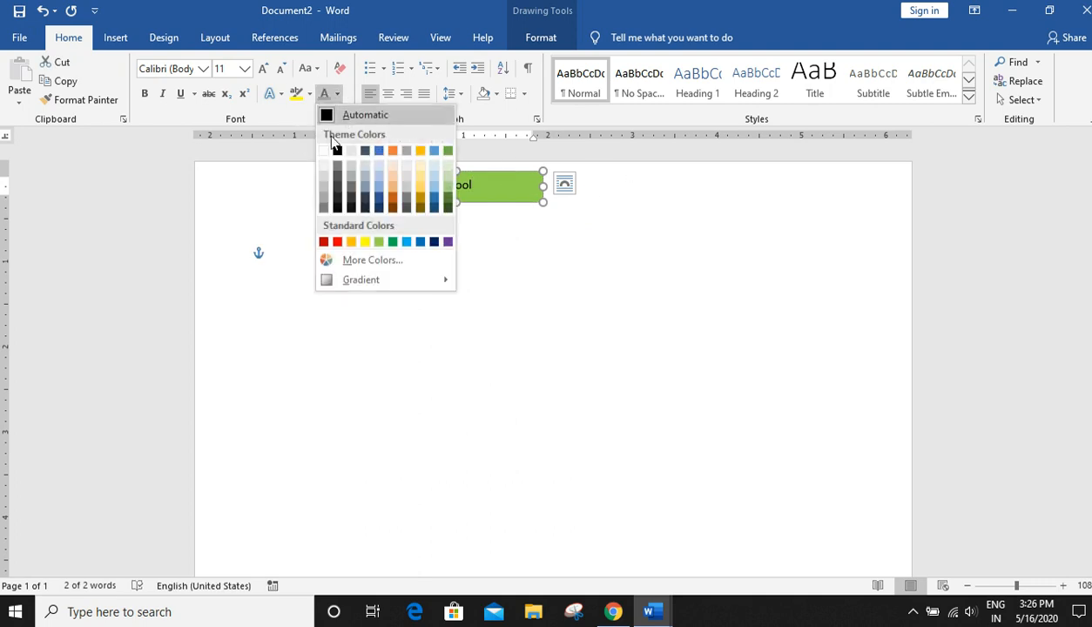
{"action": "left_click", "coordinate": [327, 153]}
{"action": "left_click", "coordinate": [671, 261]}
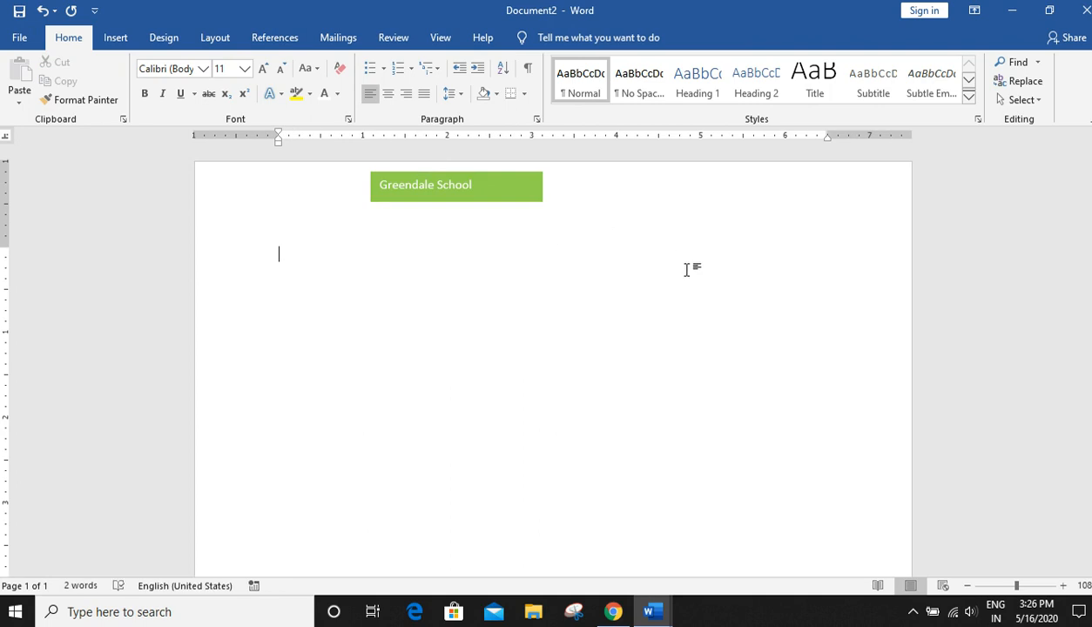
- Make the Greendale School text bold and enlarge its font by two sizes
{"action": "left_click", "coordinate": [470, 193]}
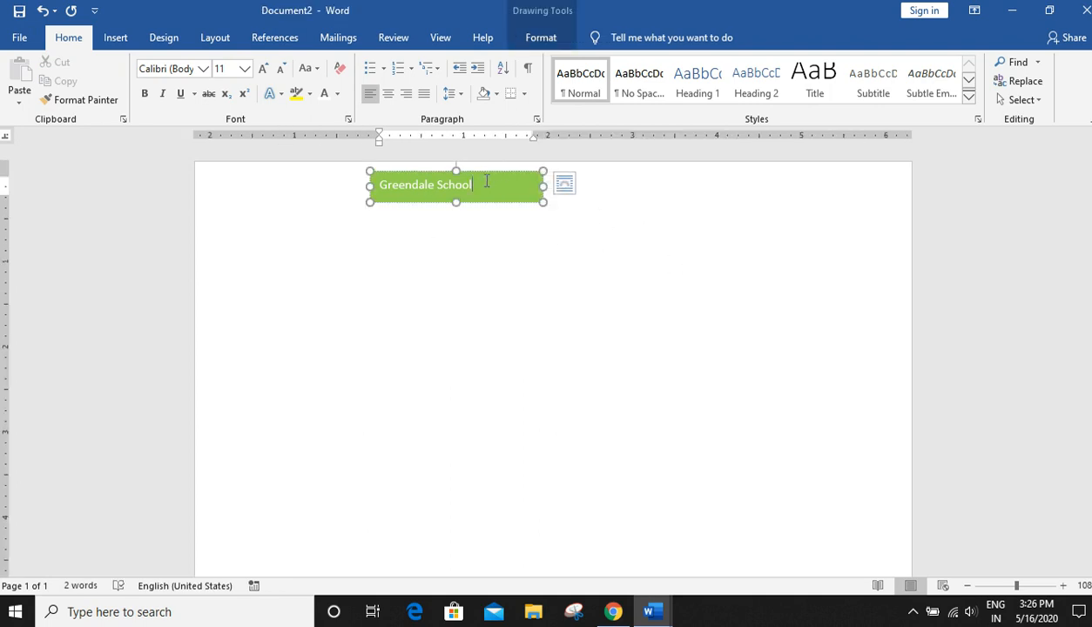
{"action": "left_click_drag", "start_coordinate": [486, 183], "coordinate": [169, 173]}
{"action": "left_click", "coordinate": [144, 94]}
{"action": "left_click", "coordinate": [264, 68]}
{"action": "left_click", "coordinate": [263, 68]}
{"action": "left_click", "coordinate": [733, 292]}
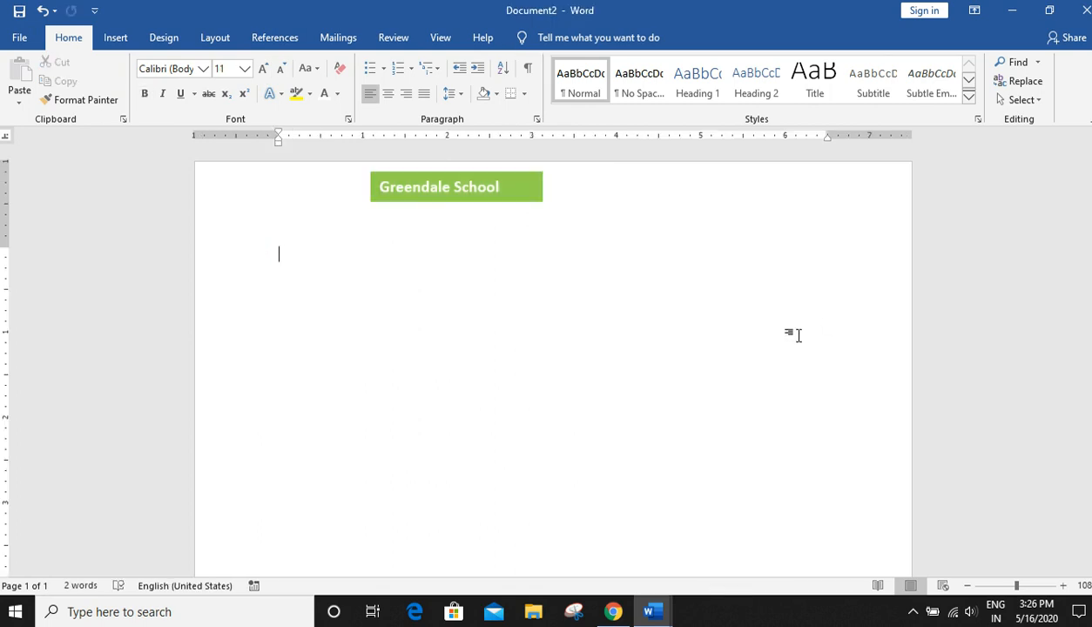
- Draw a new text box about 7.09" wide by 1.17" tall below the title box
{"action": "left_click", "coordinate": [117, 38]}
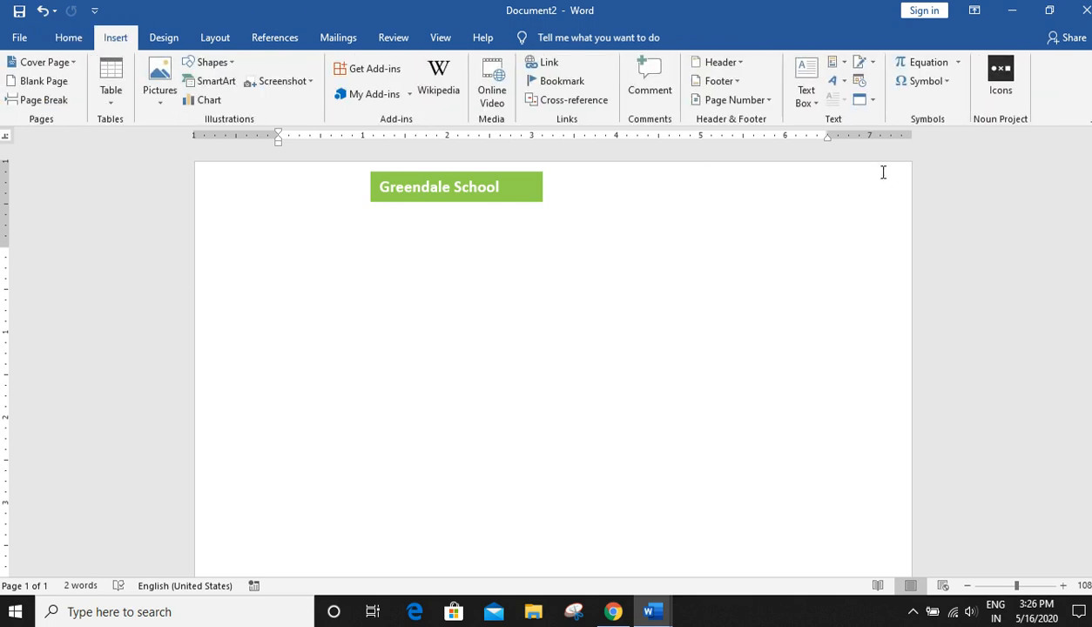
{"action": "left_click", "coordinate": [810, 96]}
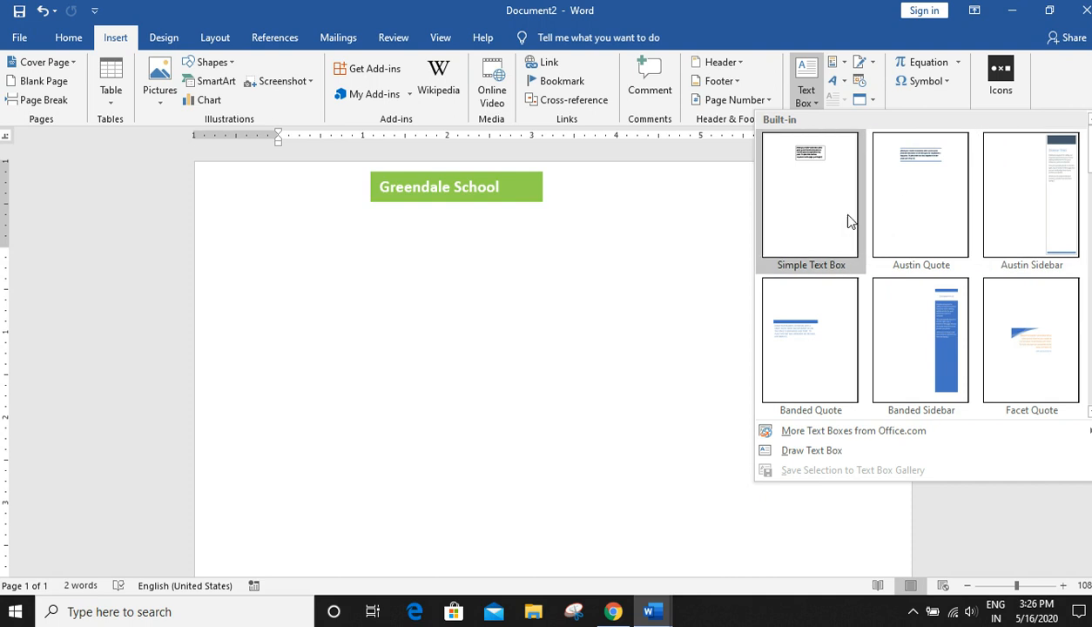
{"action": "left_click", "coordinate": [814, 453]}
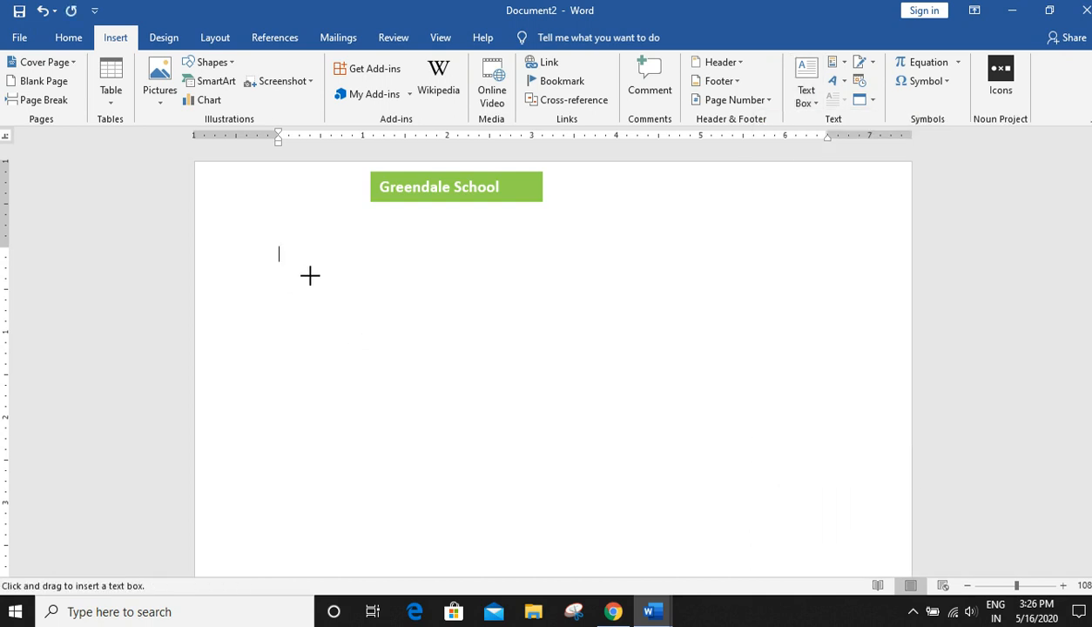
{"action": "mouse_move", "coordinate": [255, 247]}
{"action": "left_mouse_down"}
{"action": "mouse_move", "coordinate": [738, 399]}
{"action": "mouse_move", "coordinate": [856, 343]}
{"action": "left_mouse_up"}
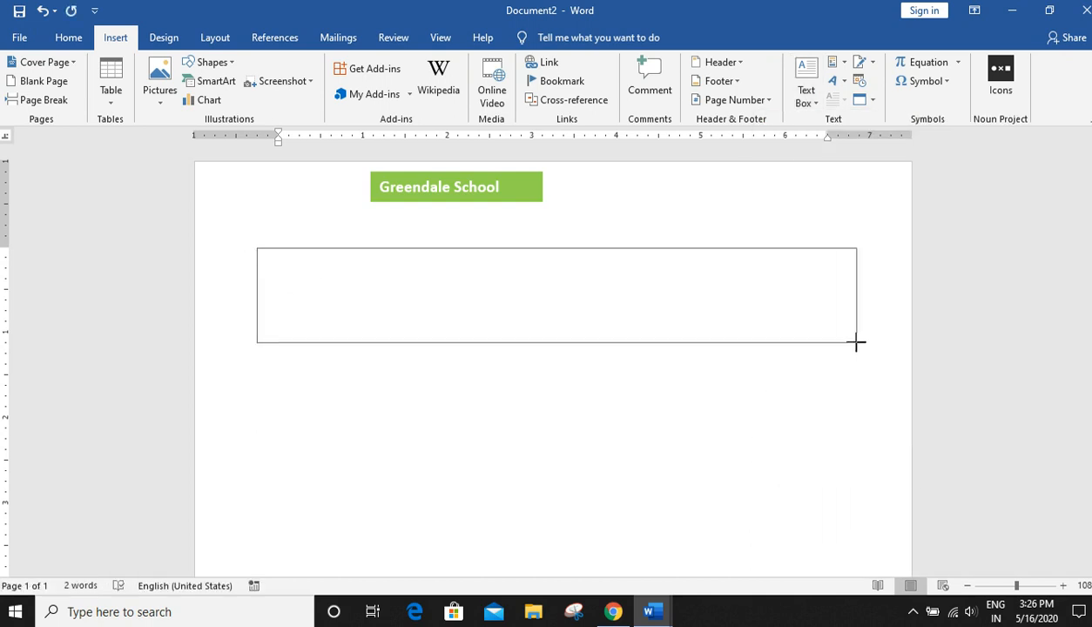
{"action": "left_click_drag", "start_coordinate": [856, 343], "coordinate": [855, 348]}
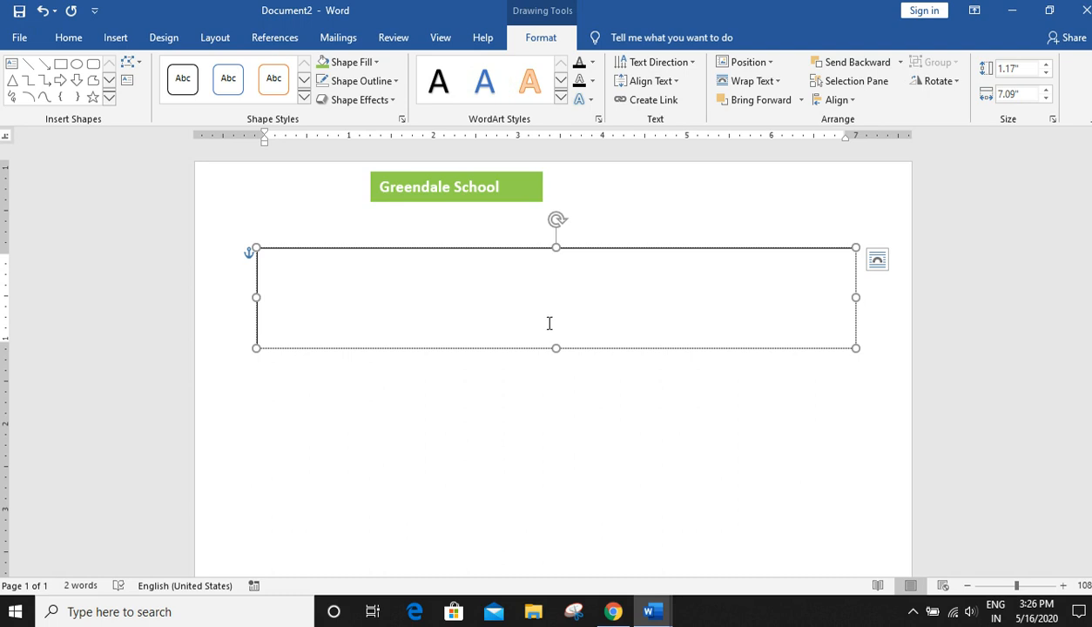
- Fill the new text box with sample text using =rand(2) and enlarge it to about 1.48" tall
{"action": "type", "text": "=rand(2)"}
{"action": "key", "text": "Return"}
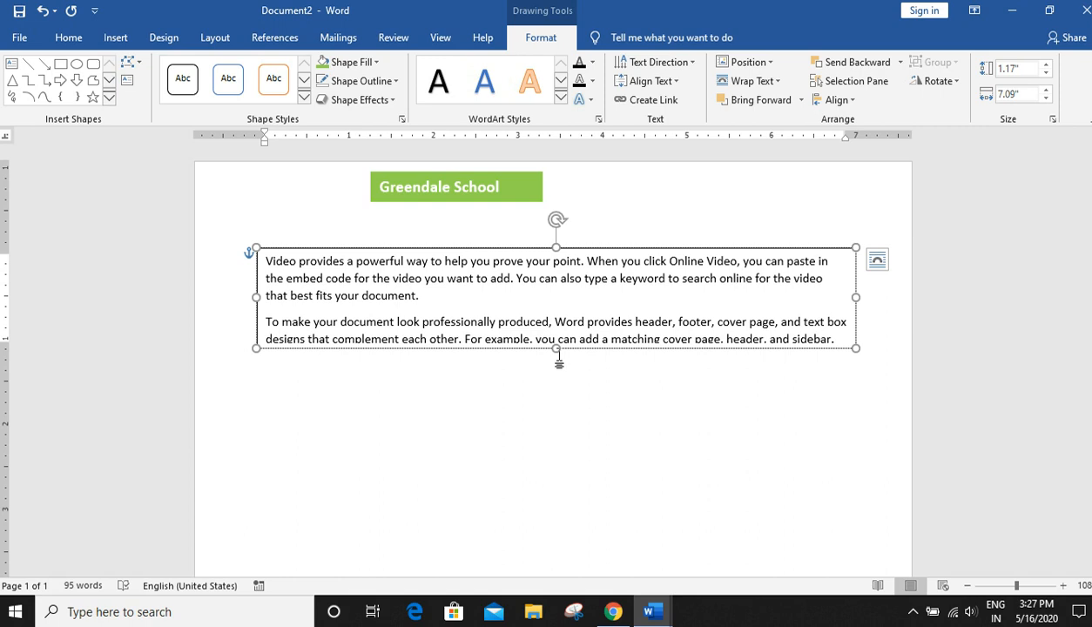
{"action": "left_click_drag", "start_coordinate": [557, 348], "coordinate": [556, 375]}
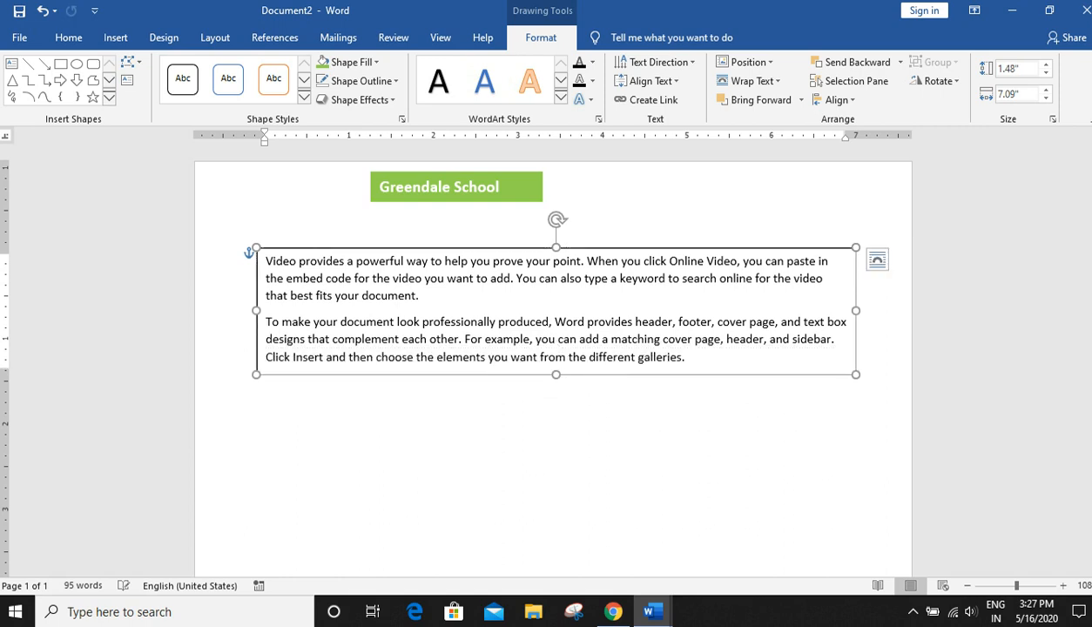
- Move the paragraph text box down to the bottom of the page
{"action": "left_click_drag", "start_coordinate": [746, 255], "coordinate": [719, 428]}
{"action": "scroll", "coordinate": [829, 355], "scroll_direction": "down", "scroll_amount": 6}
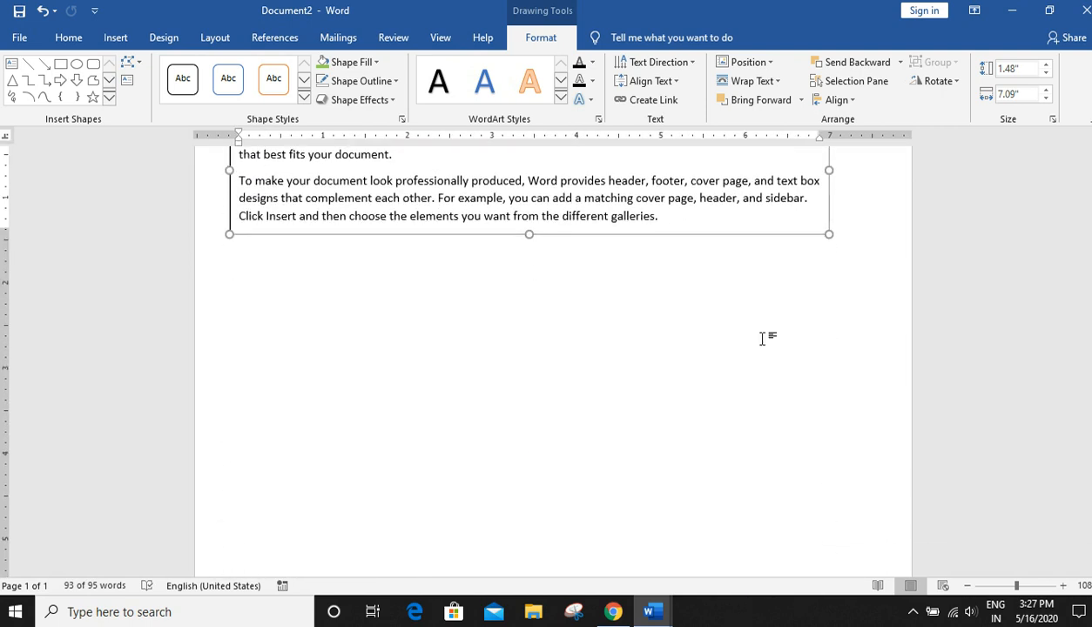
{"action": "scroll", "coordinate": [767, 335], "scroll_direction": "up", "scroll_amount": 3}
{"action": "left_click_drag", "start_coordinate": [649, 234], "coordinate": [653, 440]}
{"action": "scroll", "coordinate": [759, 342], "scroll_direction": "down", "scroll_amount": 2}
{"action": "scroll", "coordinate": [758, 344], "scroll_direction": "down", "scroll_amount": 3}
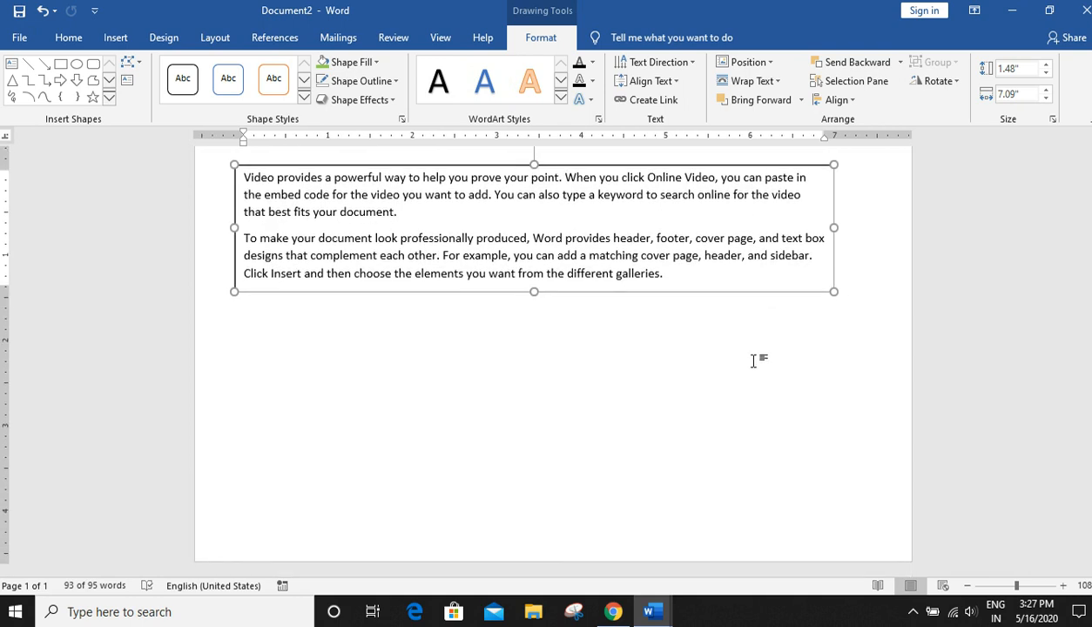
{"action": "left_click_drag", "start_coordinate": [638, 166], "coordinate": [647, 429]}
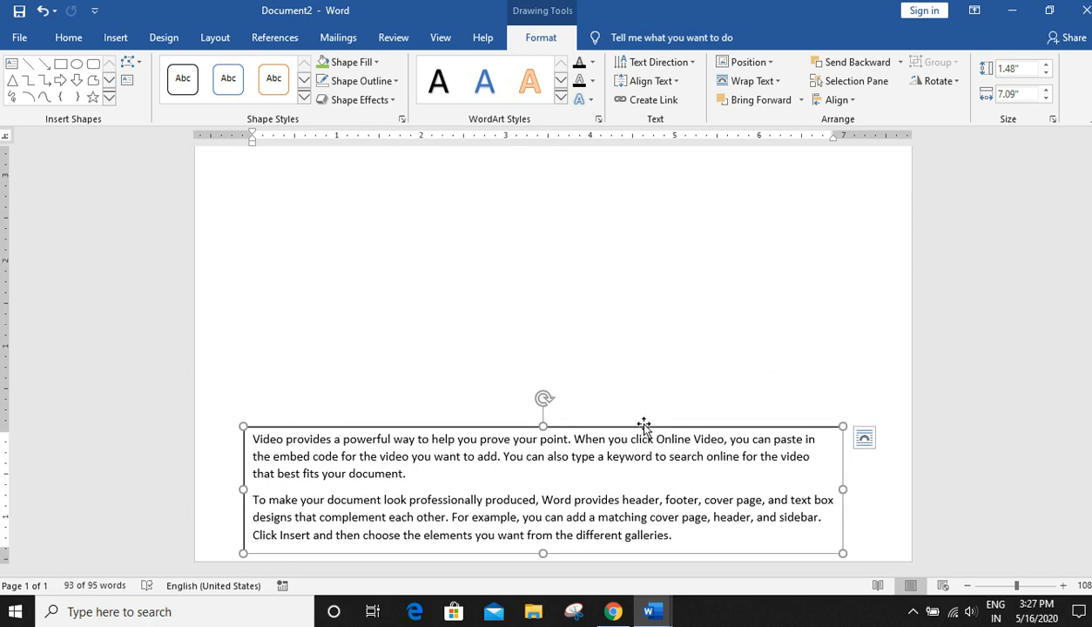
- Remove the paragraph text box's outline and close the formatting pane
{"action": "right_click", "coordinate": [644, 425]}
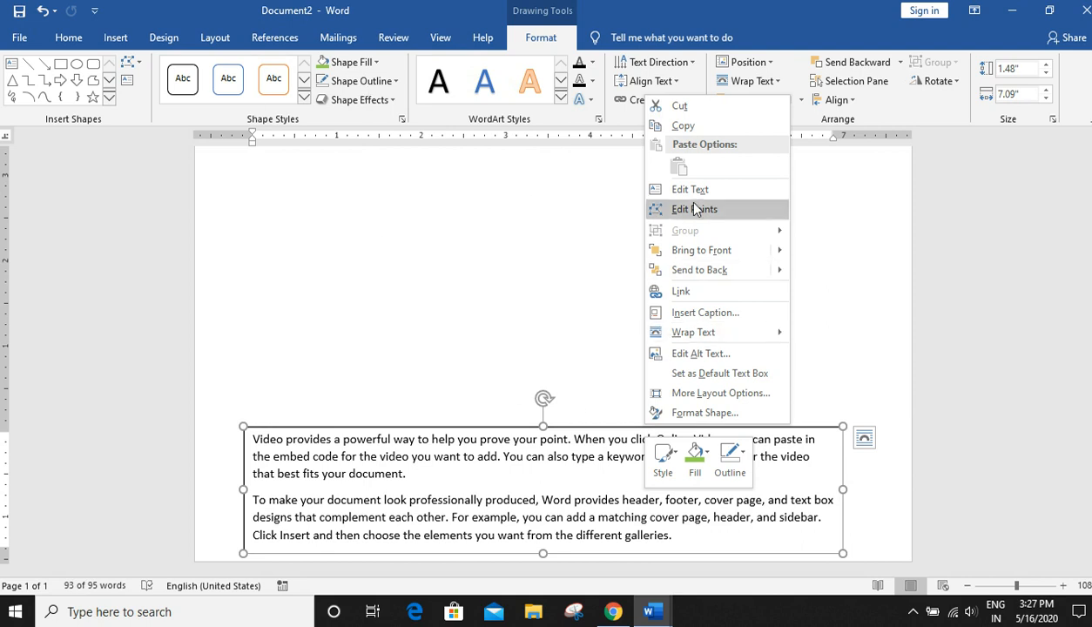
{"action": "left_click", "coordinate": [485, 462]}
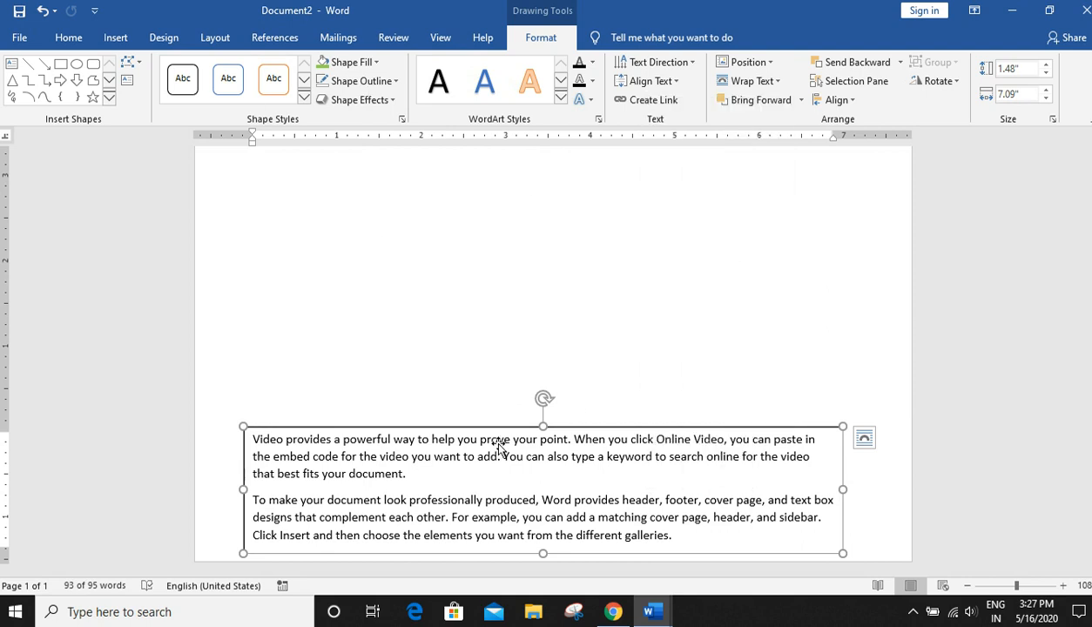
{"action": "right_click", "coordinate": [589, 427]}
{"action": "left_click", "coordinate": [655, 415]}
{"action": "left_click", "coordinate": [931, 262]}
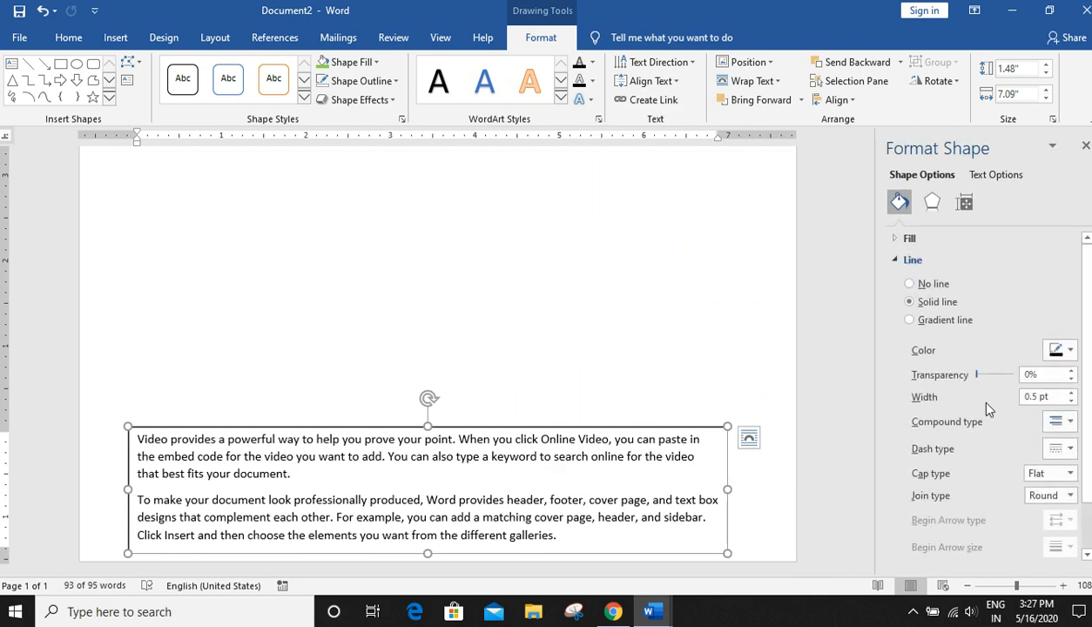
{"action": "left_click", "coordinate": [932, 284]}
{"action": "key", "text": "Delete"}
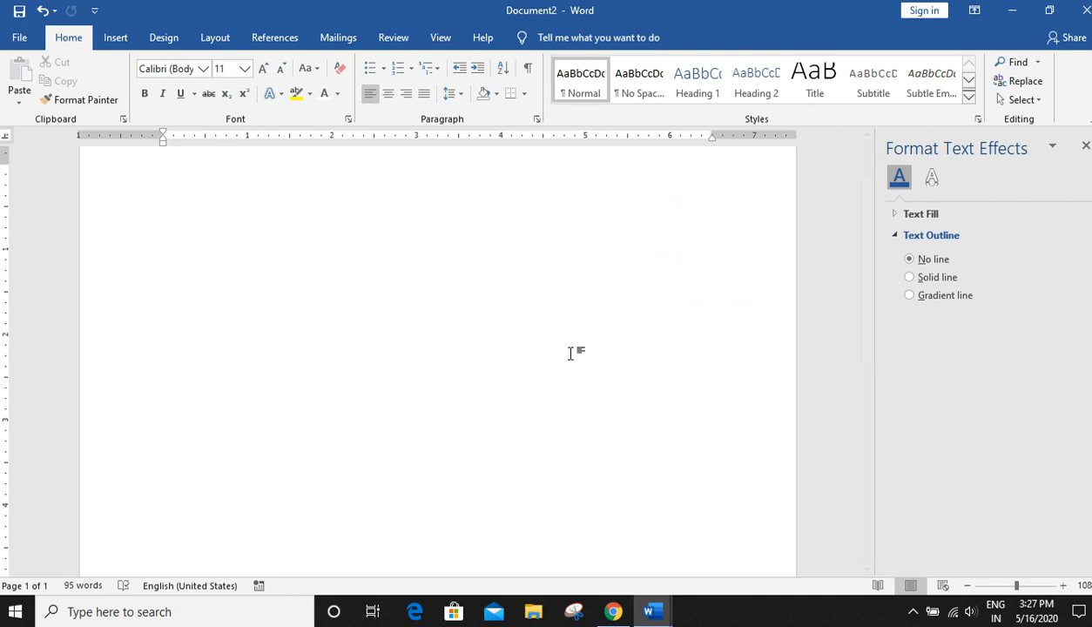
{"action": "scroll", "coordinate": [767, 373], "scroll_direction": "down", "scroll_amount": 8}
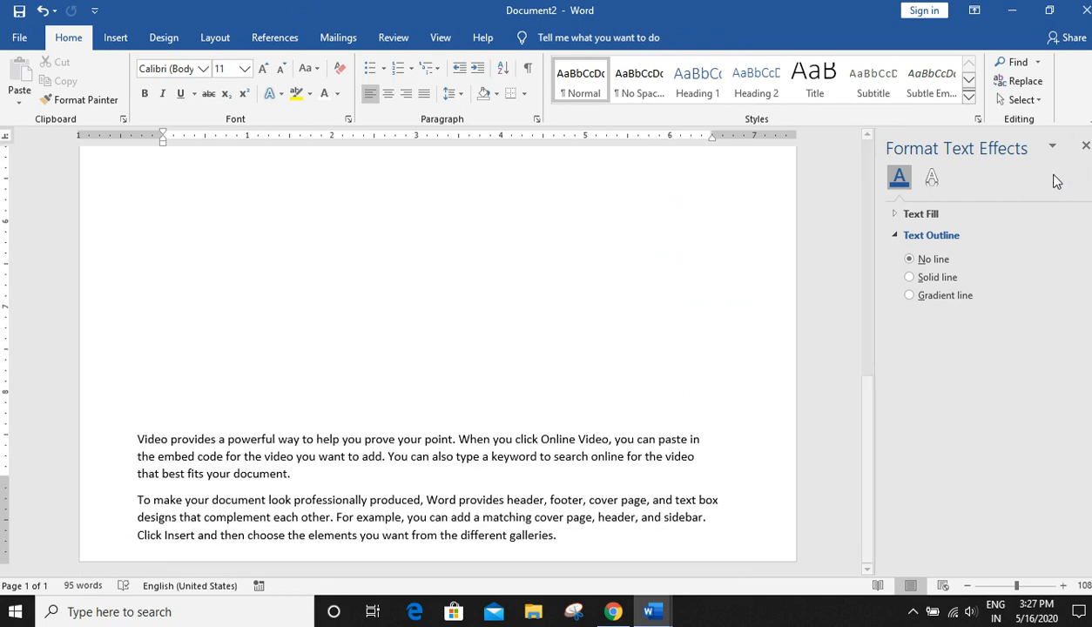
{"action": "left_click", "coordinate": [1086, 146]}
- Delete the paragraph text box and clear all remaining content from the document
{"action": "scroll", "coordinate": [828, 436], "scroll_direction": "up", "scroll_amount": 5}
{"action": "scroll", "coordinate": [829, 445], "scroll_direction": "up", "scroll_amount": 5}
{"action": "scroll", "coordinate": [830, 439], "scroll_direction": "down", "scroll_amount": 9}
{"action": "scroll", "coordinate": [831, 440], "scroll_direction": "down", "scroll_amount": 3}
{"action": "left_click", "coordinate": [604, 429]}
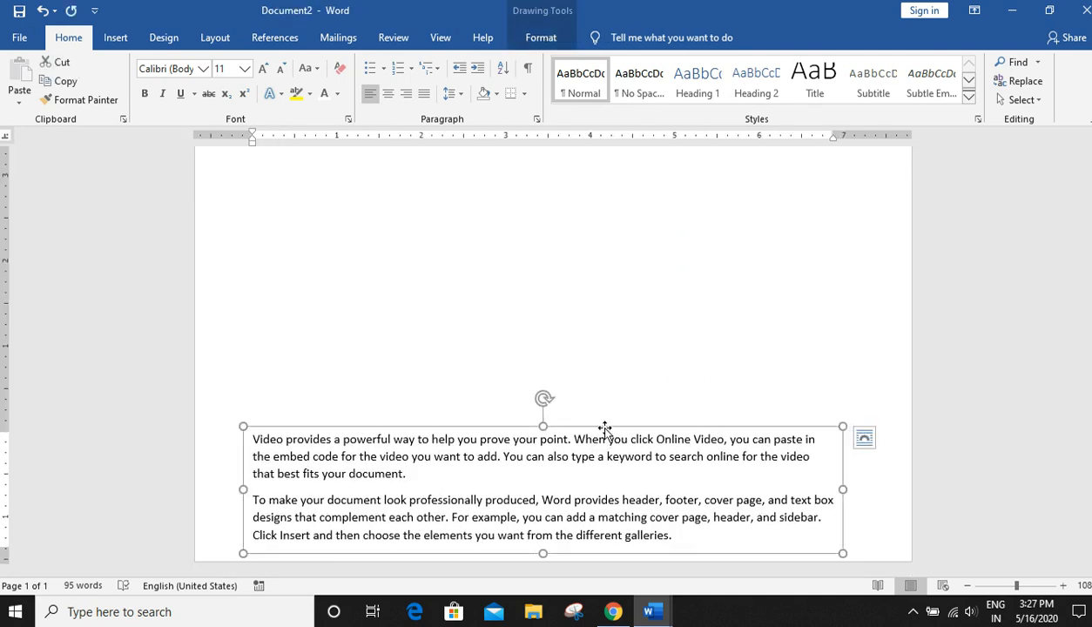
{"action": "key", "text": "Delete"}
{"action": "scroll", "coordinate": [658, 521], "scroll_direction": "up", "scroll_amount": 10}
{"action": "left_click", "coordinate": [523, 176]}
{"action": "key", "text": "ctrl+a"}
{"action": "key", "text": "Delete"}
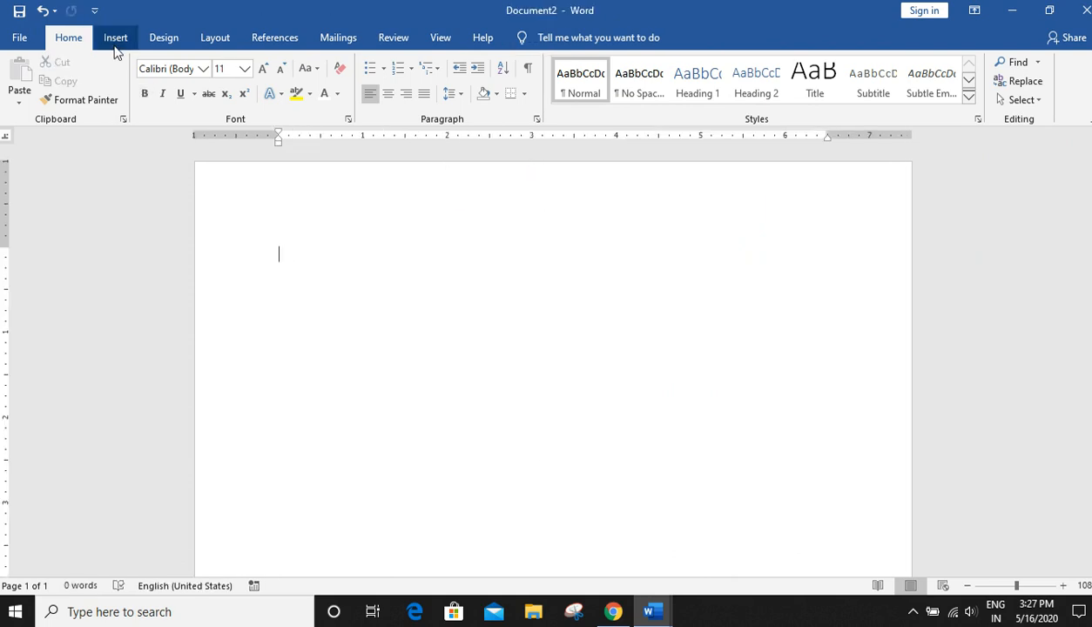
- Insert the built-in Fourier Series equation
{"action": "left_click", "coordinate": [115, 39]}
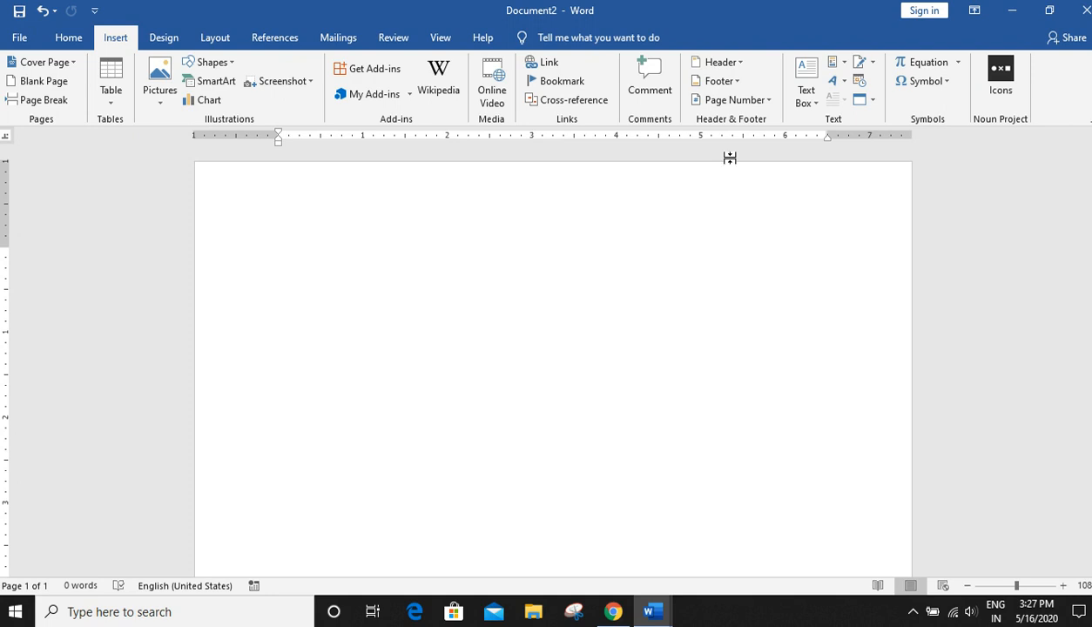
{"action": "left_click", "coordinate": [959, 63]}
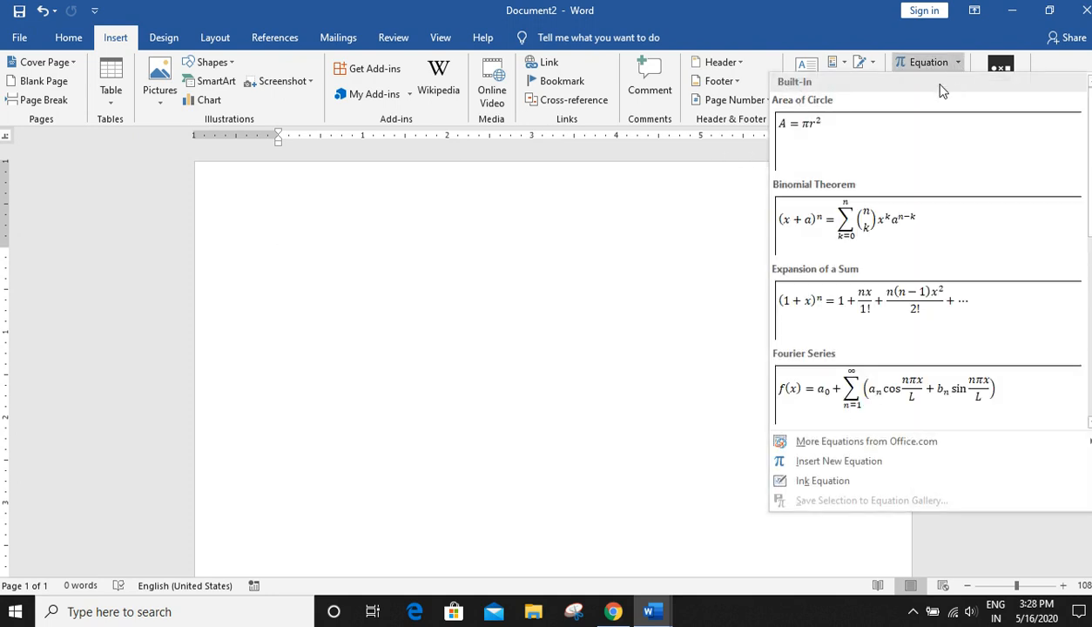
{"action": "left_click", "coordinate": [859, 409]}
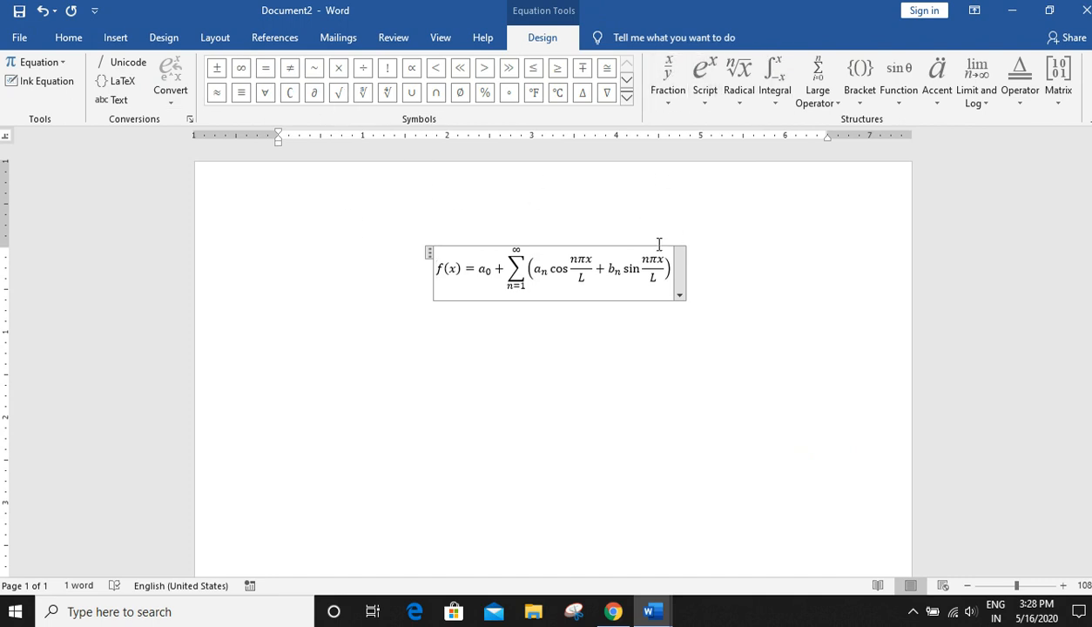
- Insert a Σ symbol at the start of the equation
{"action": "left_click", "coordinate": [116, 37]}
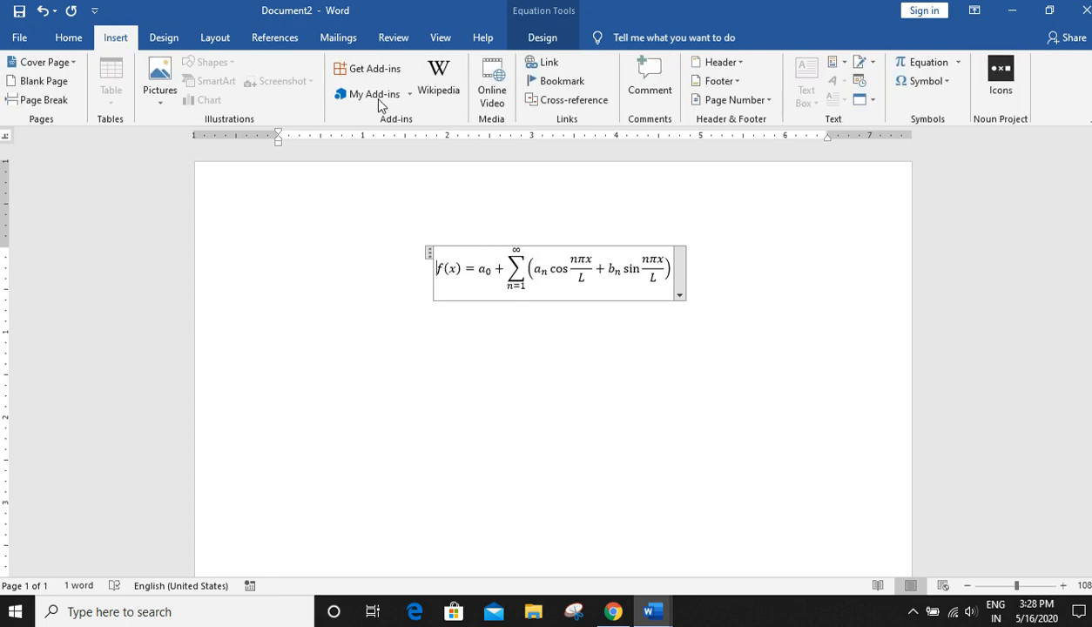
{"action": "left_click", "coordinate": [915, 80]}
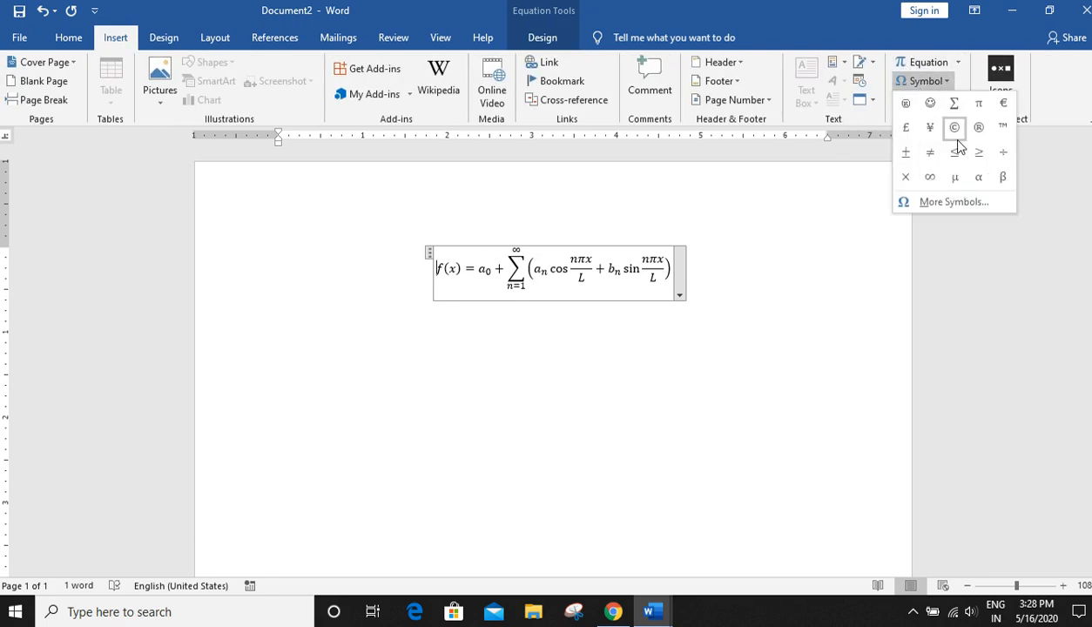
{"action": "left_click", "coordinate": [955, 103]}
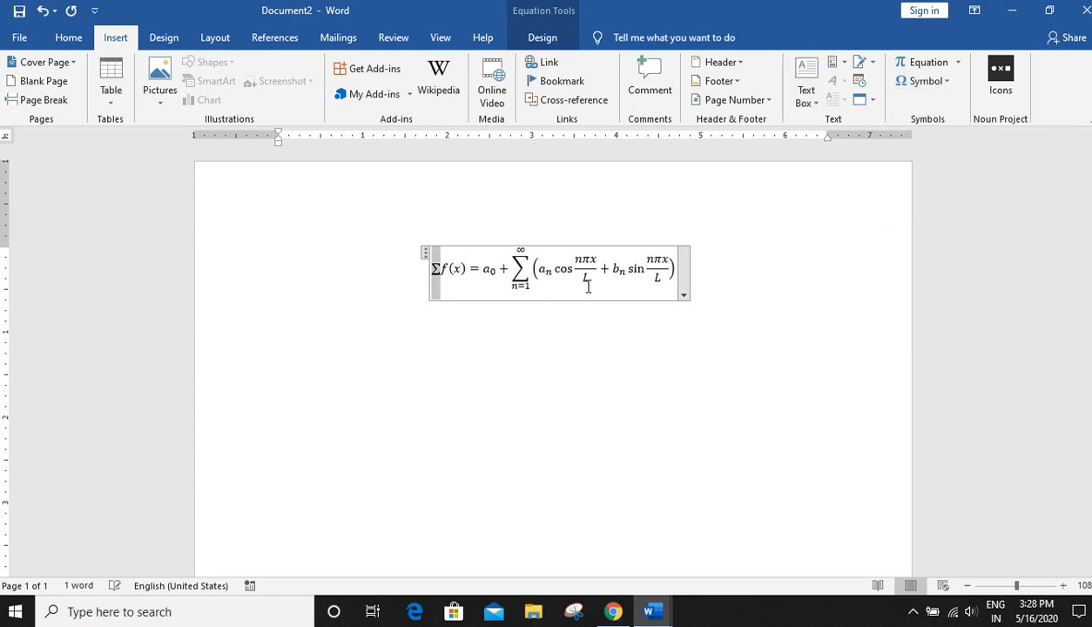
- Replace sin in the equation with the ∞ symbol
{"action": "left_click", "coordinate": [591, 259]}
{"action": "left_click", "coordinate": [630, 263]}
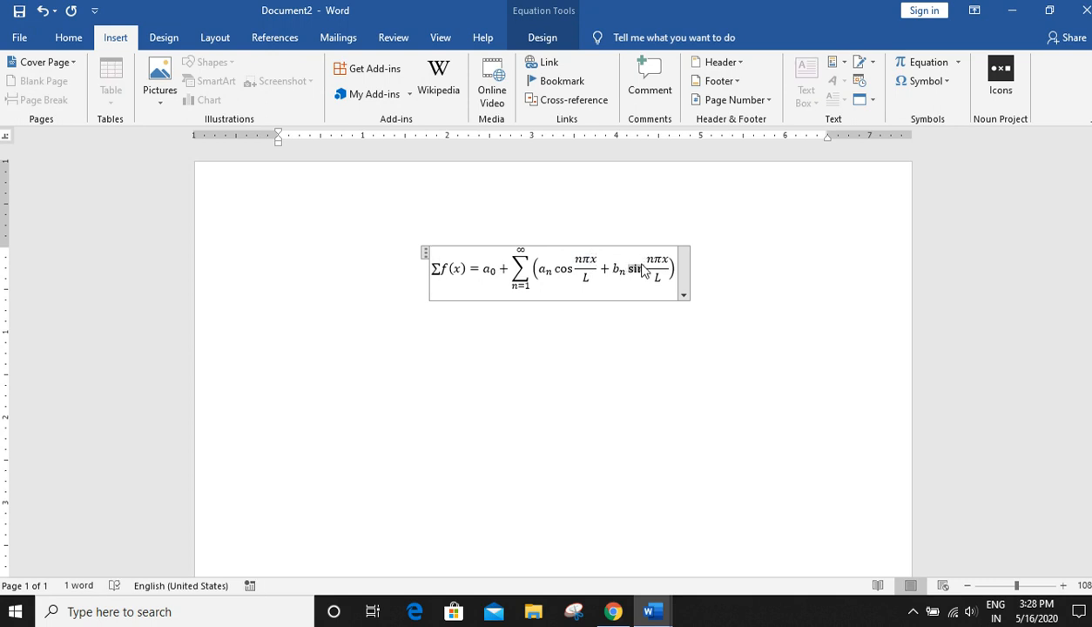
{"action": "left_click", "coordinate": [923, 81]}
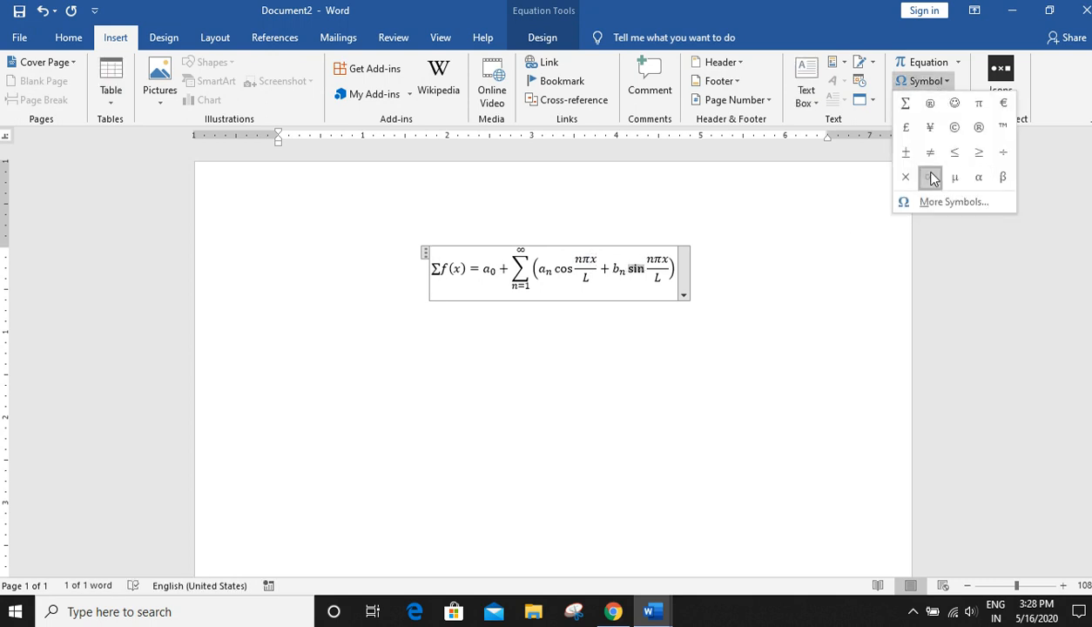
{"action": "left_click", "coordinate": [929, 177]}
- Open the equation's options menu to review its layout choices
{"action": "left_click", "coordinate": [746, 370]}
{"action": "left_click", "coordinate": [513, 269]}
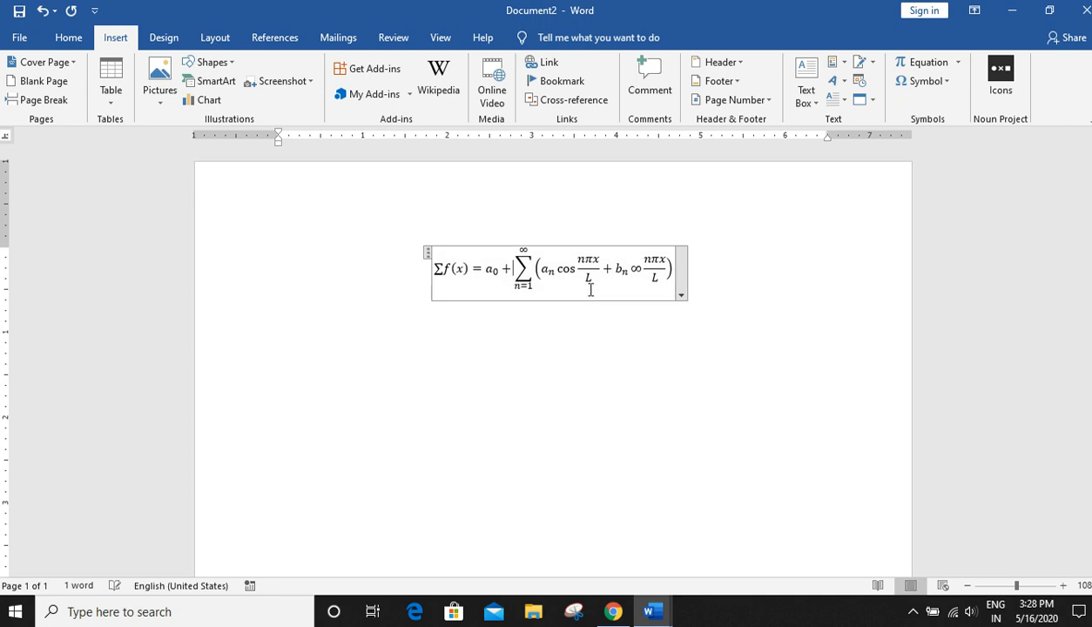
{"action": "left_click", "coordinate": [684, 263]}
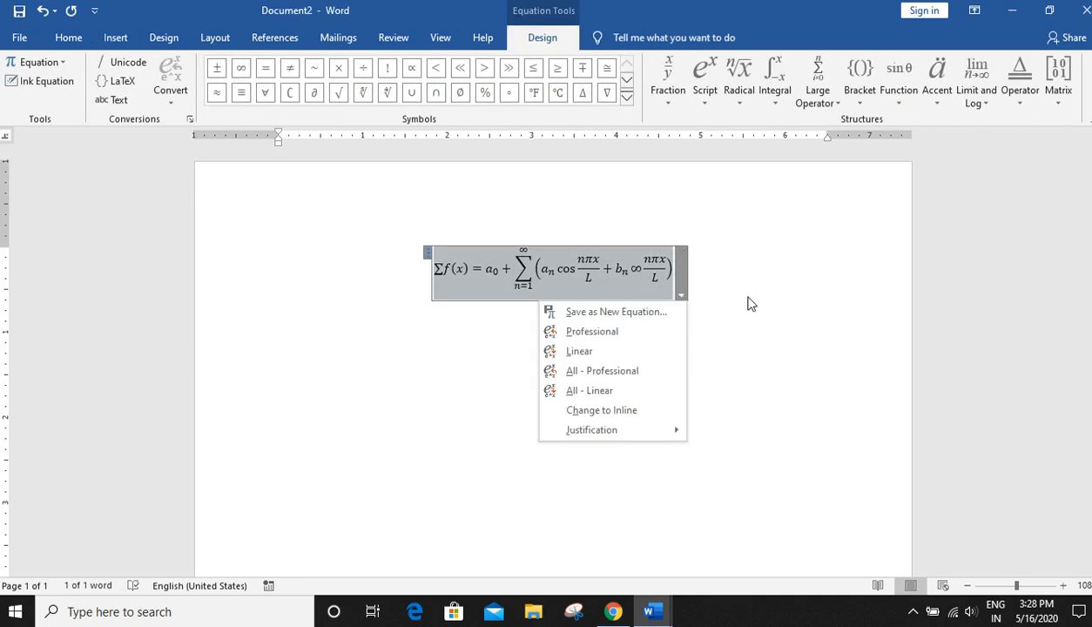
{"action": "left_click", "coordinate": [846, 374]}
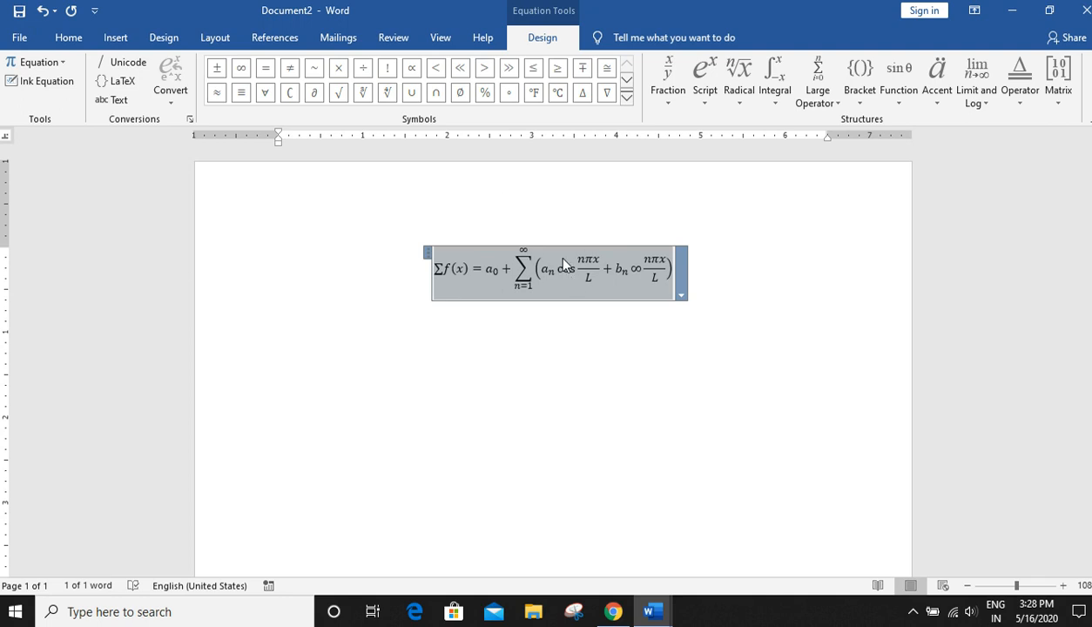
- Delete the equation from the document
{"action": "left_click", "coordinate": [862, 276]}
{"action": "key", "text": "Delete"}
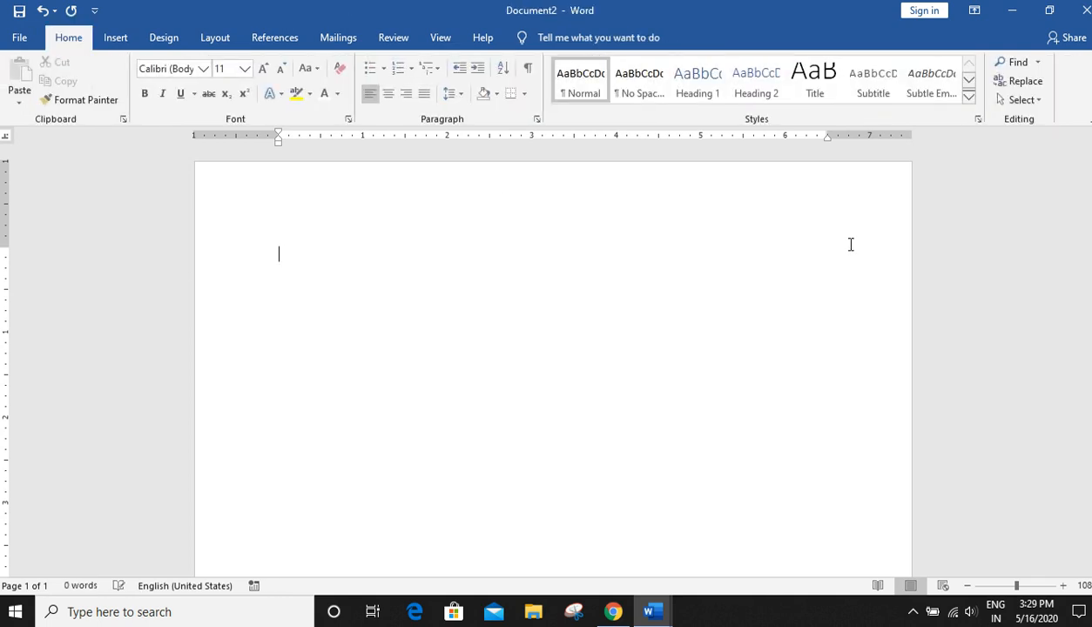
{"action": "left_click", "coordinate": [115, 39]}
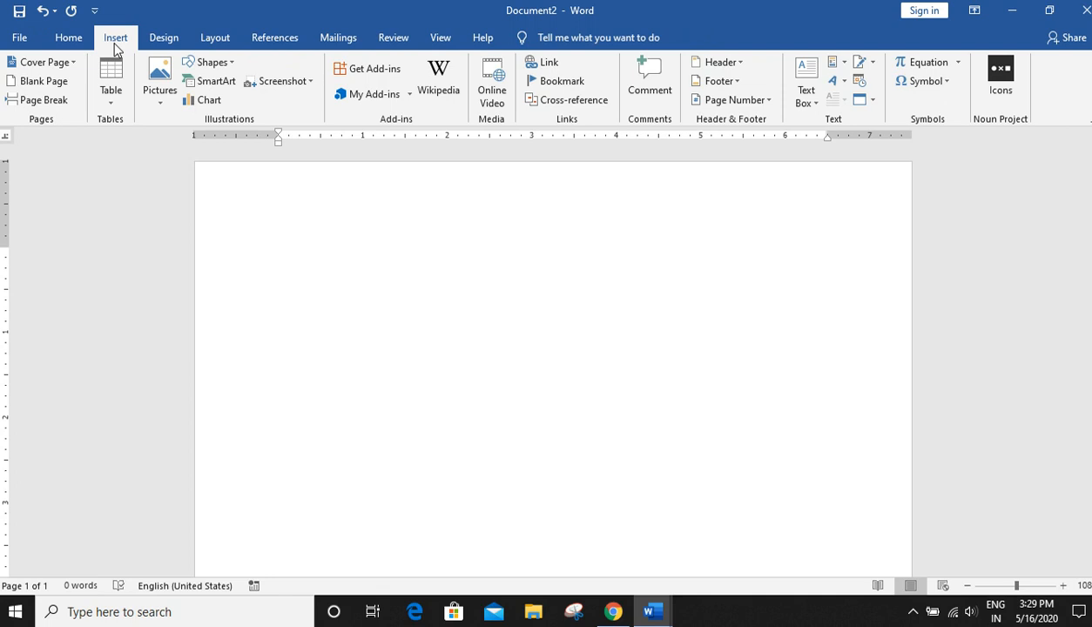
{"action": "left_click", "coordinate": [163, 40]}
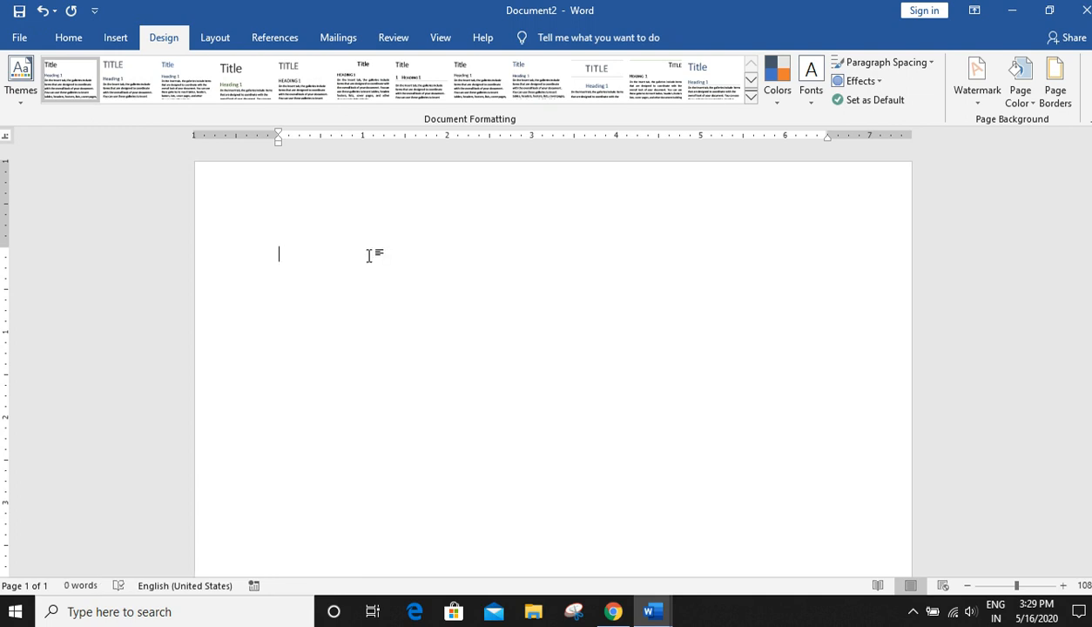
- Type the heading MY SAMPLE HEADING at the top of the blank page
{"action": "type", "text": "My"}
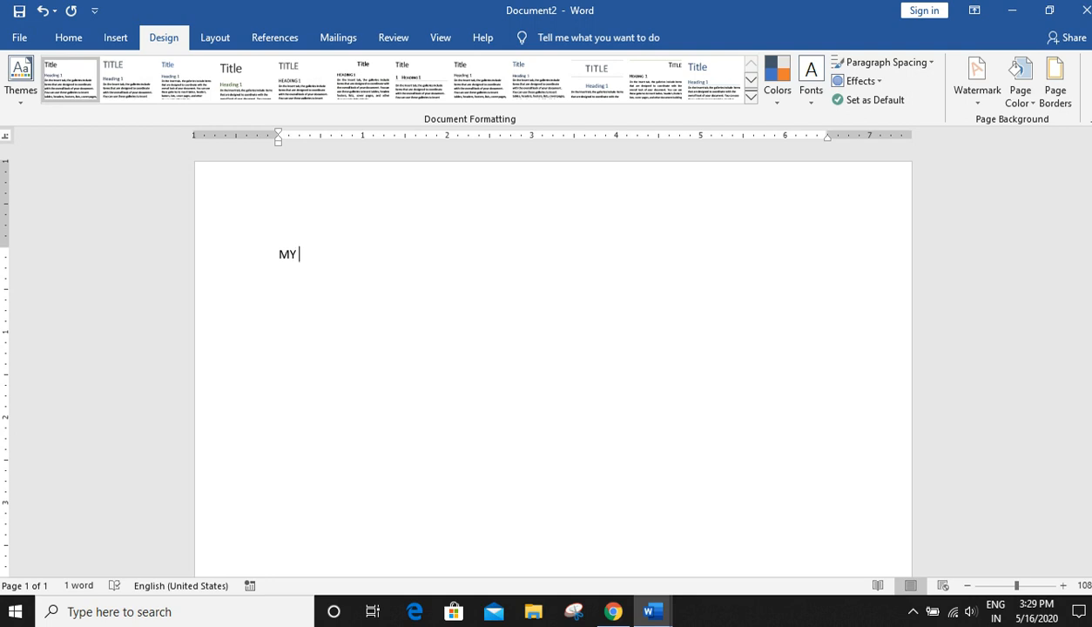
{"action": "type", "text": " WSSWS"}
{"action": "key", "text": "BackSpace"}
{"action": "key", "text": "BackSpace"}
{"action": "key", "text": "BackSpace"}
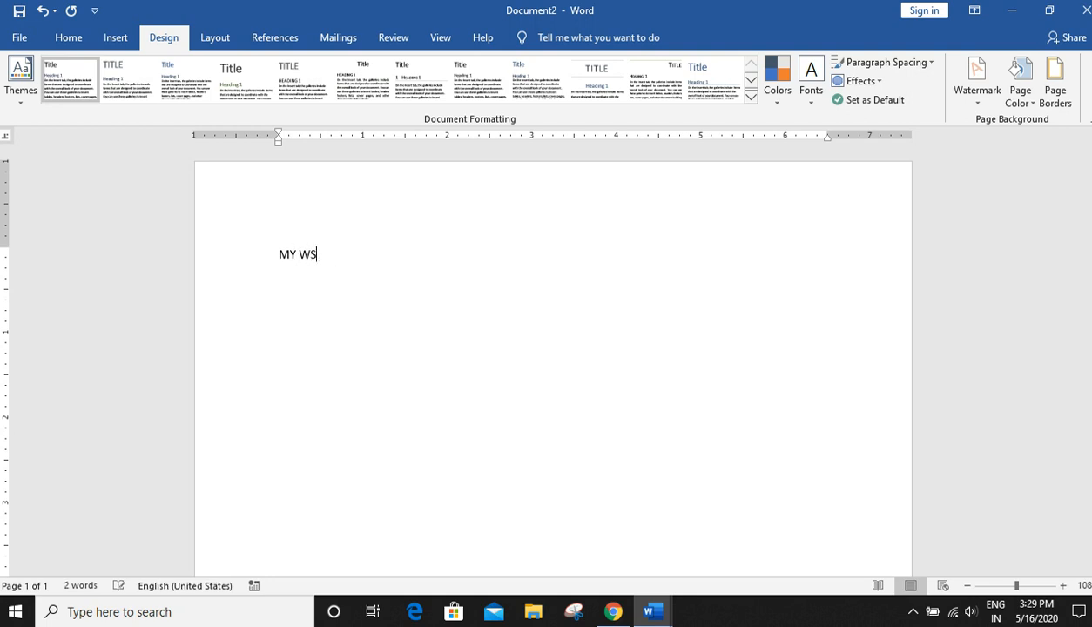
{"action": "key", "text": "BackSpace"}
{"action": "type", "text": "EADING"}
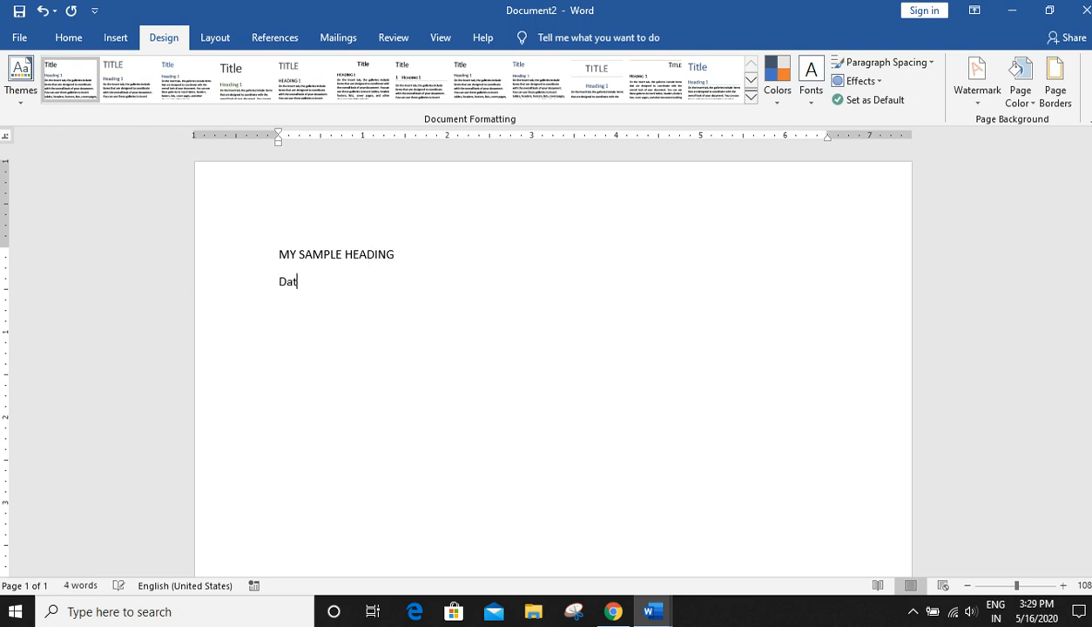
- Add a line below the heading reading Date: 16 May 2020
{"action": "type", "text": ": 16 May "}
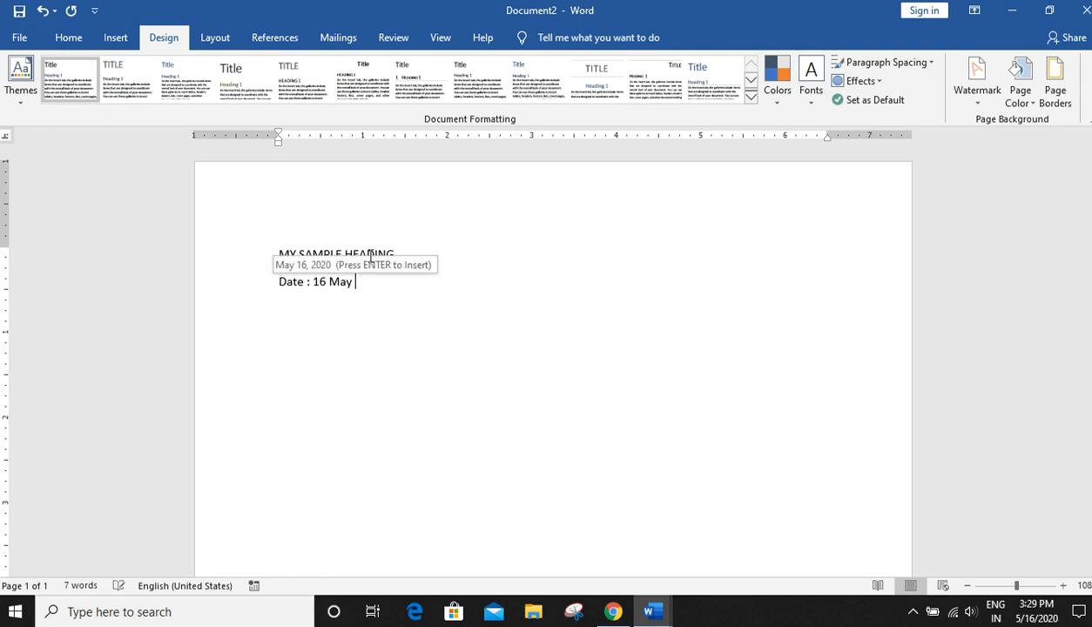
{"action": "type", "text": "200"}
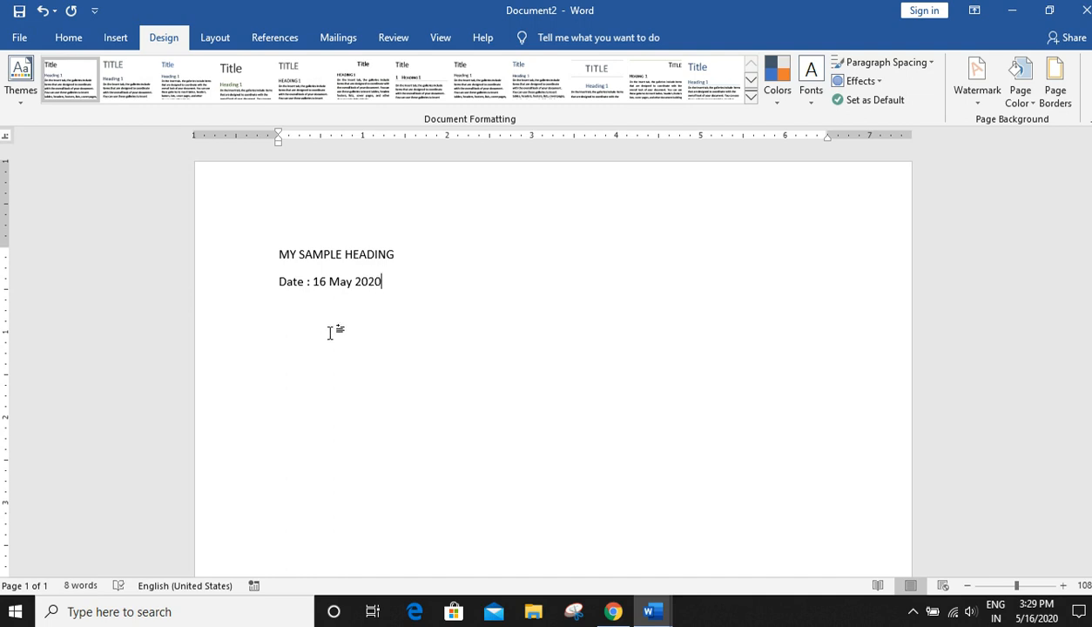
{"action": "key", "text": "Return"}
{"action": "key", "text": "BackSpace"}
- Draw a text box about 6.27" wide and 0.4" tall below the date line
{"action": "left_click", "coordinate": [297, 329]}
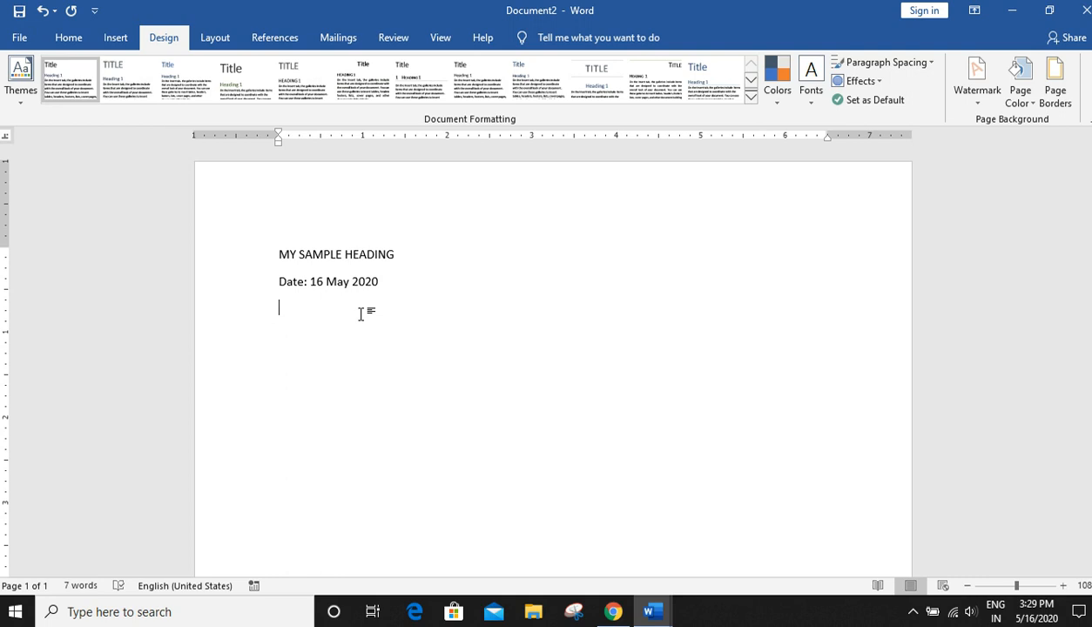
{"action": "left_click", "coordinate": [115, 38]}
{"action": "left_click", "coordinate": [809, 103]}
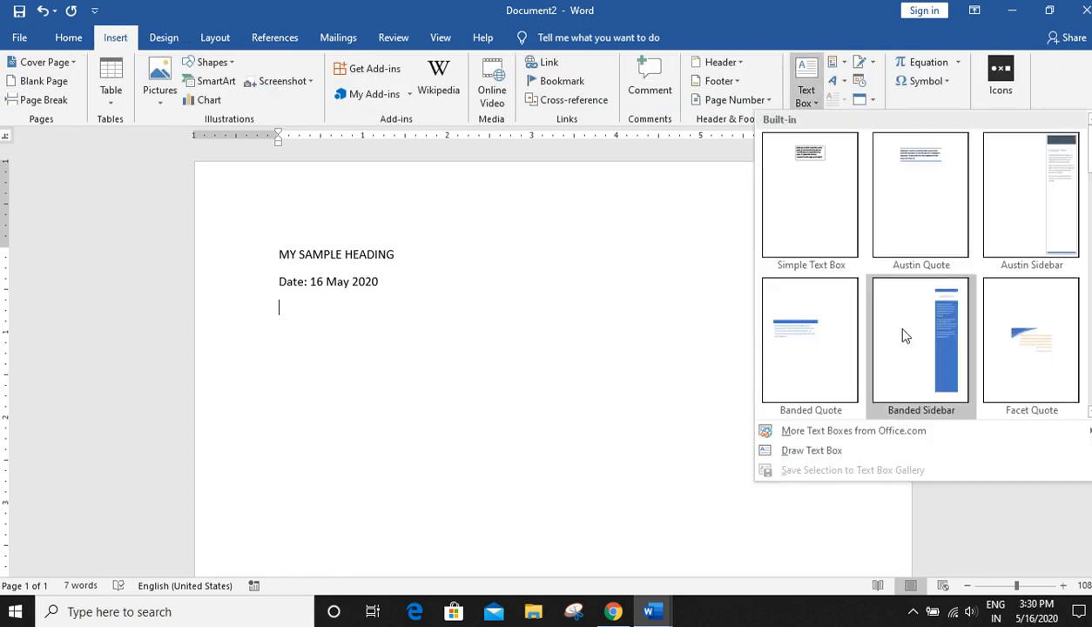
{"action": "left_click", "coordinate": [824, 449]}
{"action": "mouse_move", "coordinate": [266, 307]}
{"action": "left_mouse_down"}
{"action": "mouse_move", "coordinate": [785, 322]}
{"action": "mouse_move", "coordinate": [795, 342]}
{"action": "left_mouse_up"}
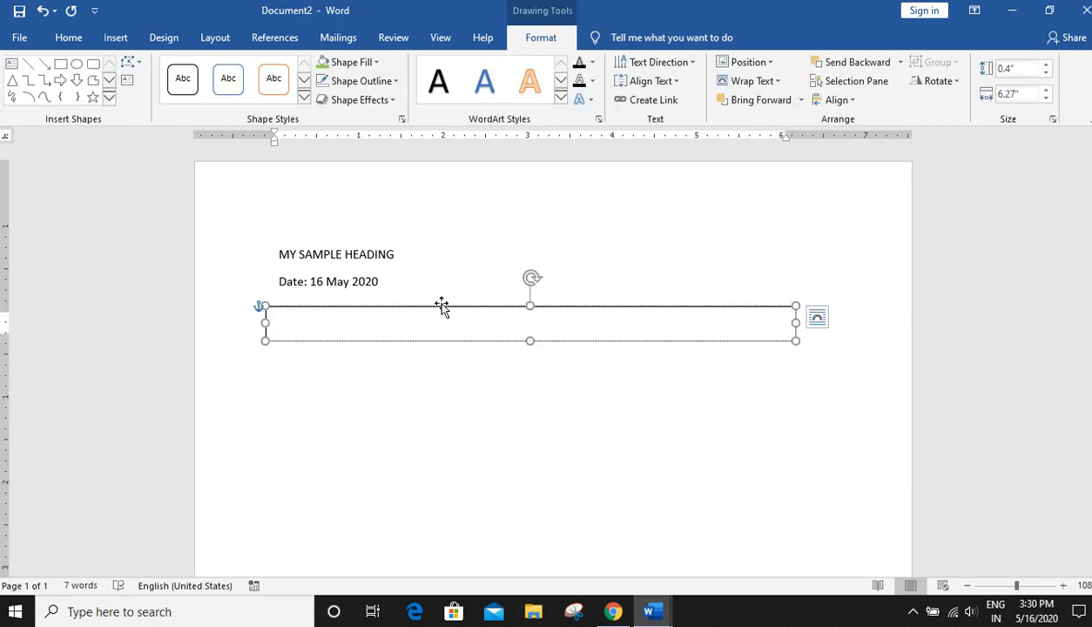
- Type My sub heading inside the text box
{"action": "type", "text": "m"}
{"action": "key", "text": "BackSpace"}
{"action": "key", "text": "BackSpace"}
{"action": "key", "text": "BackSpace"}
{"action": "key", "text": "BackSpace"}
{"action": "type", "text": "sub heading"}
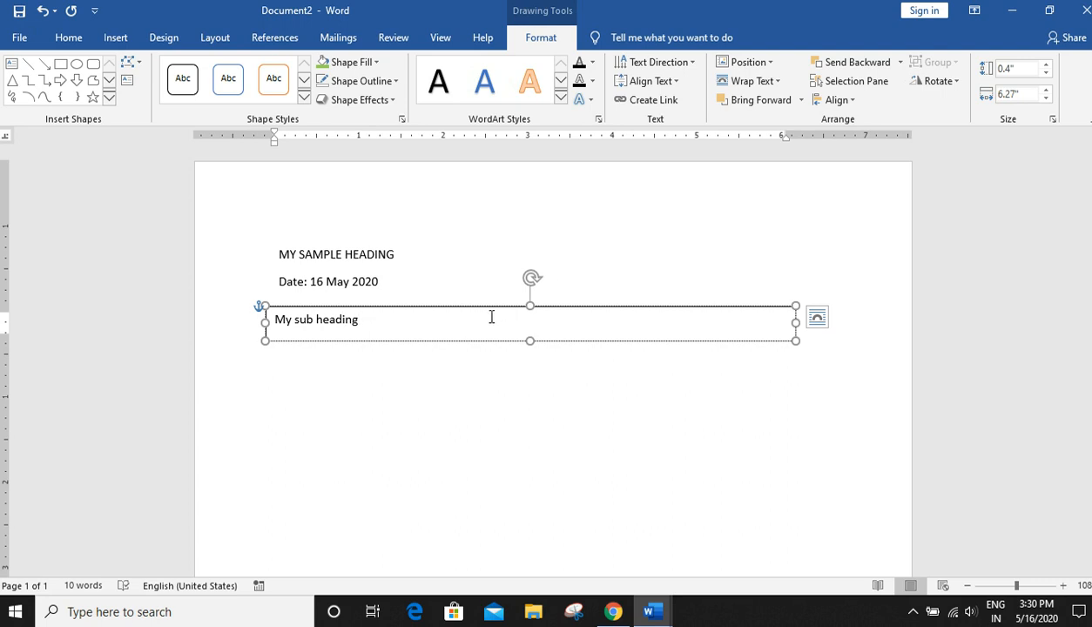
{"action": "left_click", "coordinate": [469, 381]}
{"action": "key", "text": "Return"}
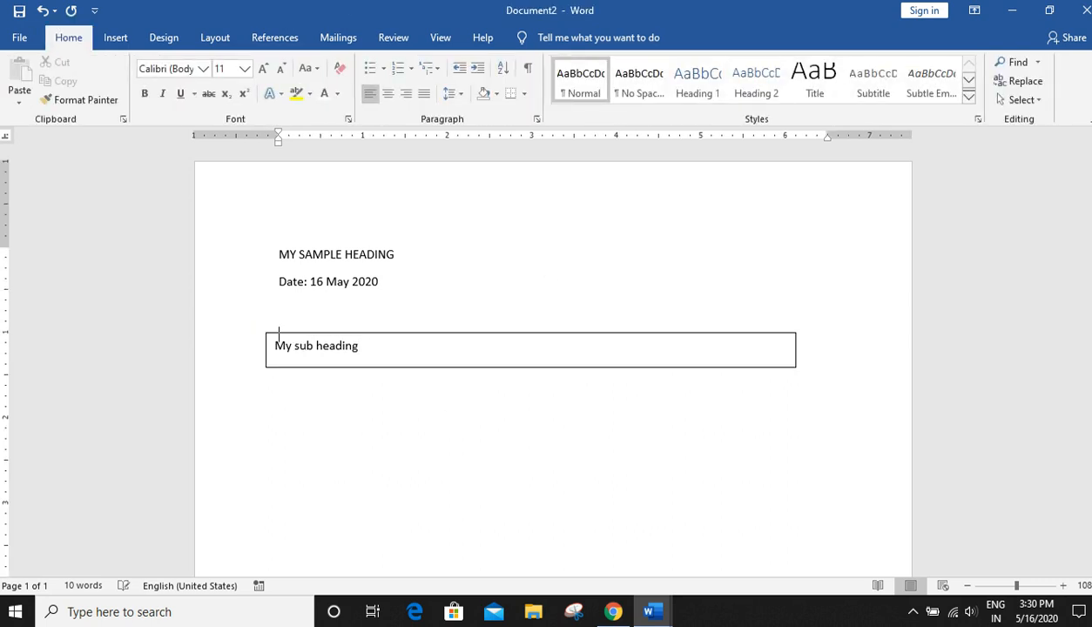
{"action": "key", "text": "BackSpace"}
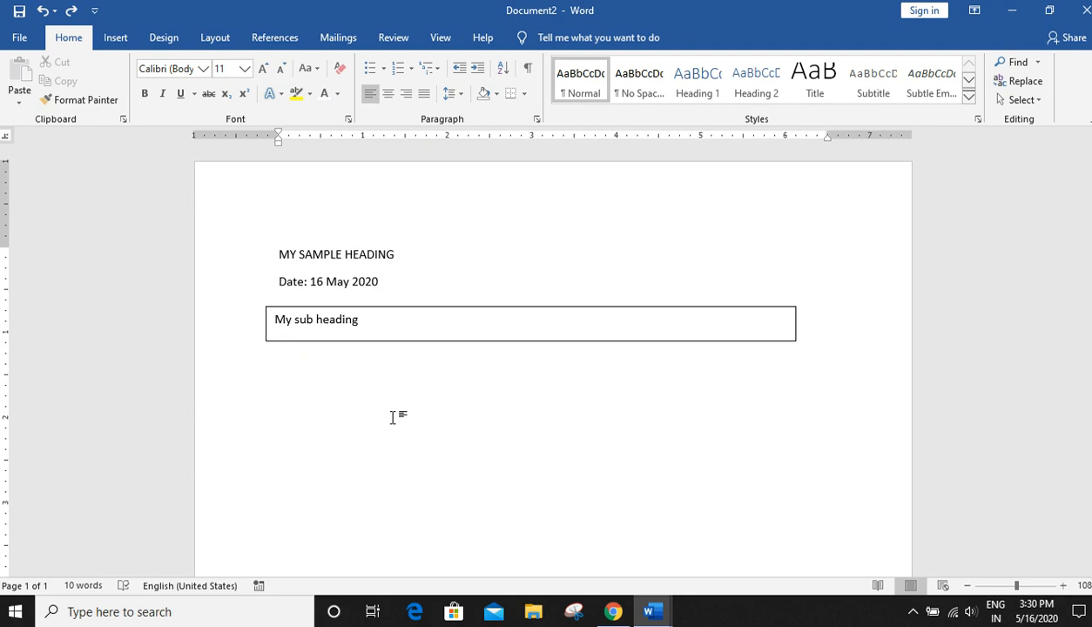
- Generate four paragraphs of sample text below the text box using =rand(4)
{"action": "double_click", "coordinate": [330, 394]}
{"action": "left_click", "coordinate": [289, 364]}
{"action": "type", "text": "=rand(4"}
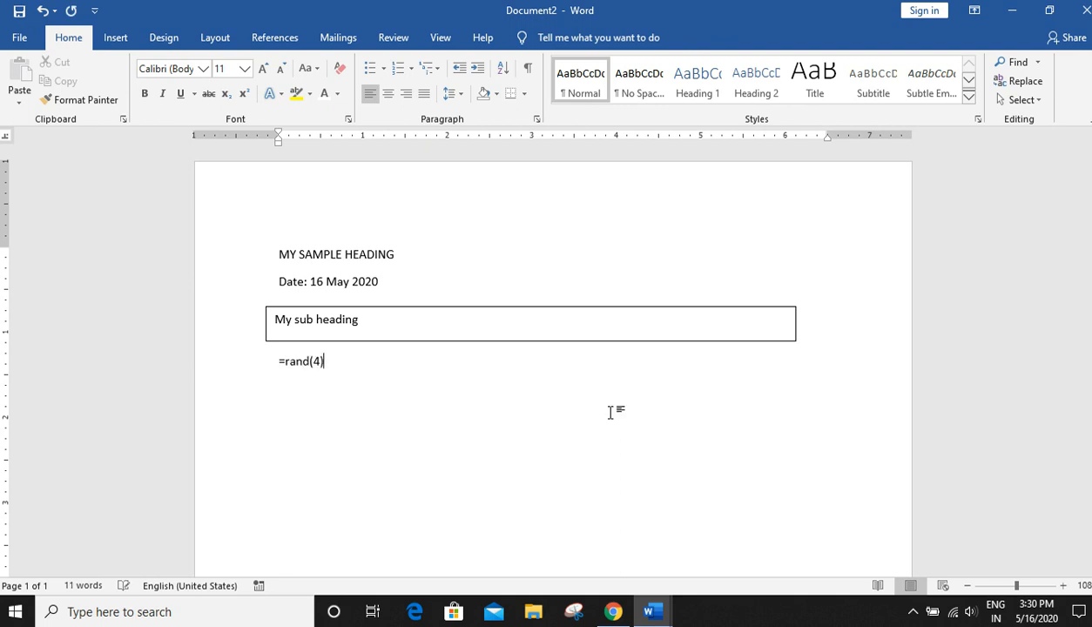
{"action": "type", "text": ")"}
{"action": "key", "text": "Return"}
{"action": "scroll", "coordinate": [710, 403], "scroll_direction": "up", "scroll_amount": 1}
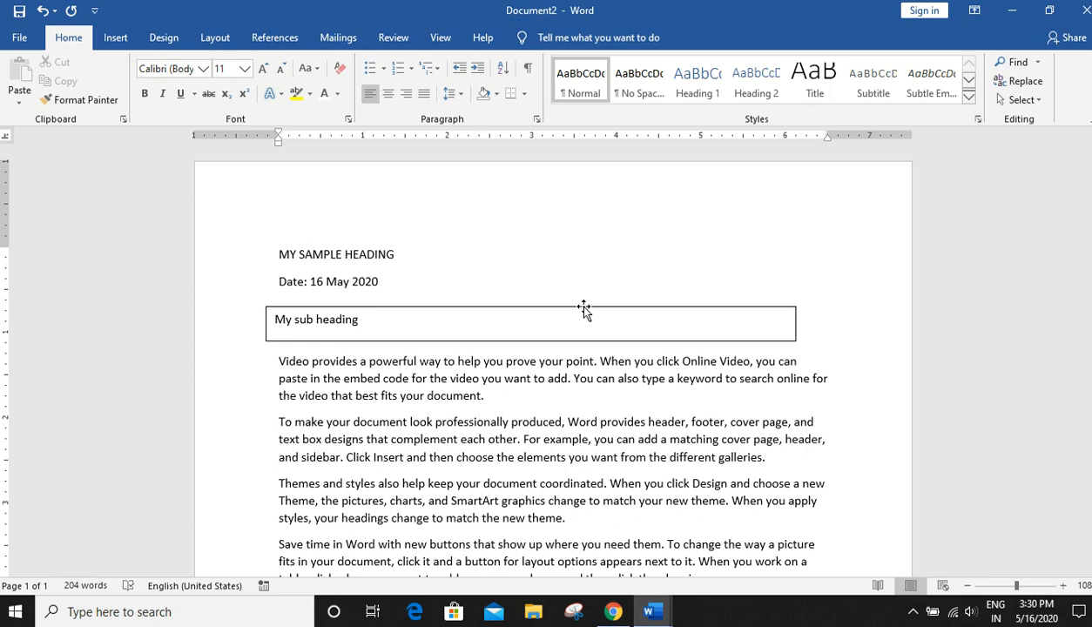
- Make the main heading bold and colour it blue
{"action": "left_click", "coordinate": [241, 251]}
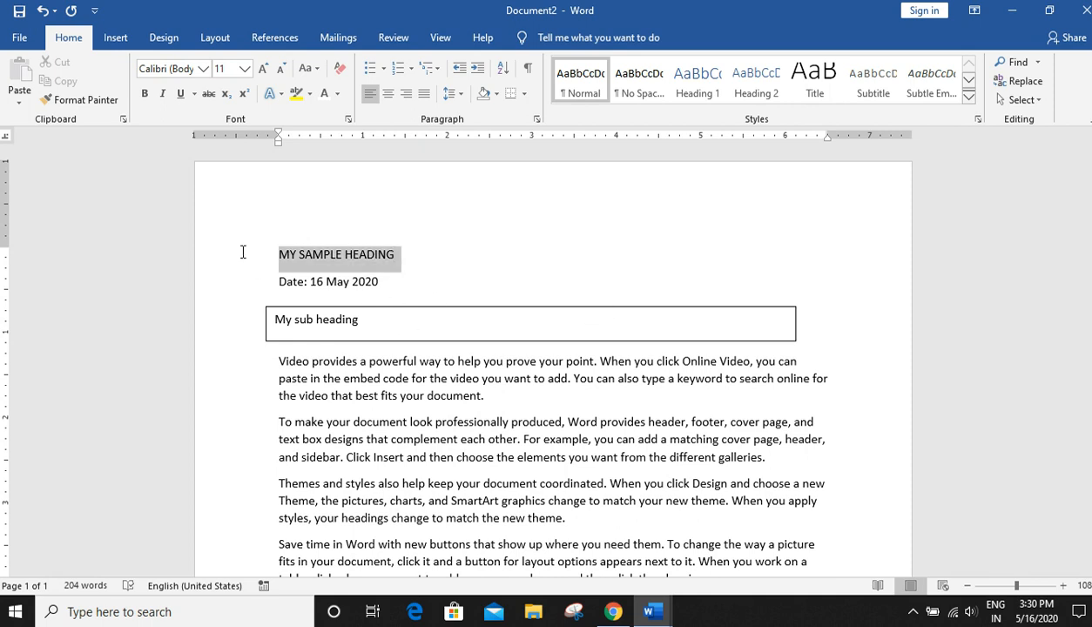
{"action": "left_click", "coordinate": [145, 96]}
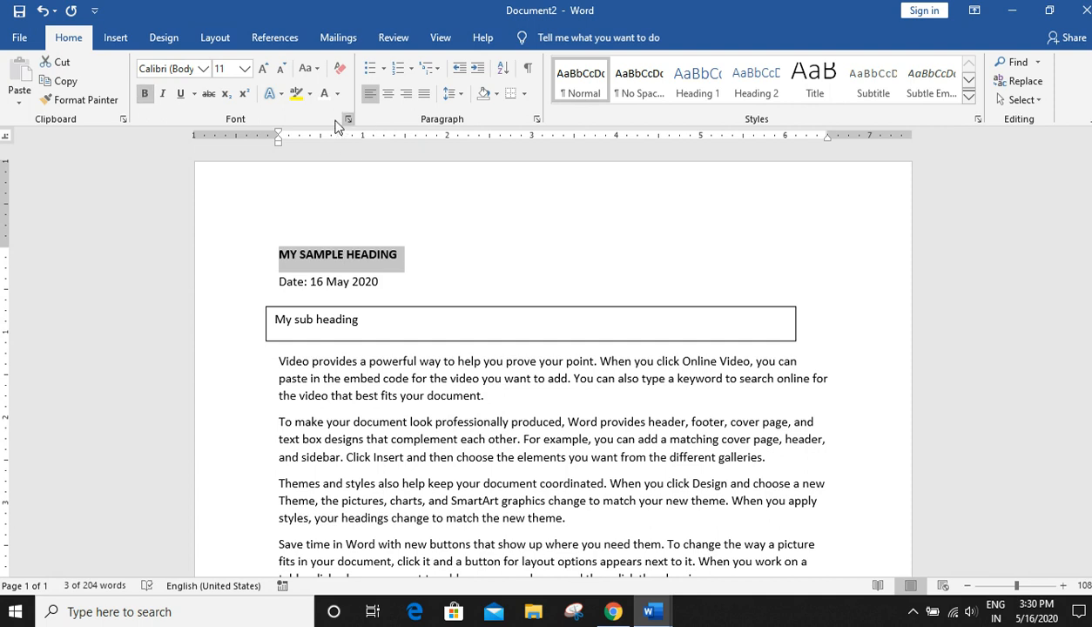
{"action": "left_click", "coordinate": [340, 95]}
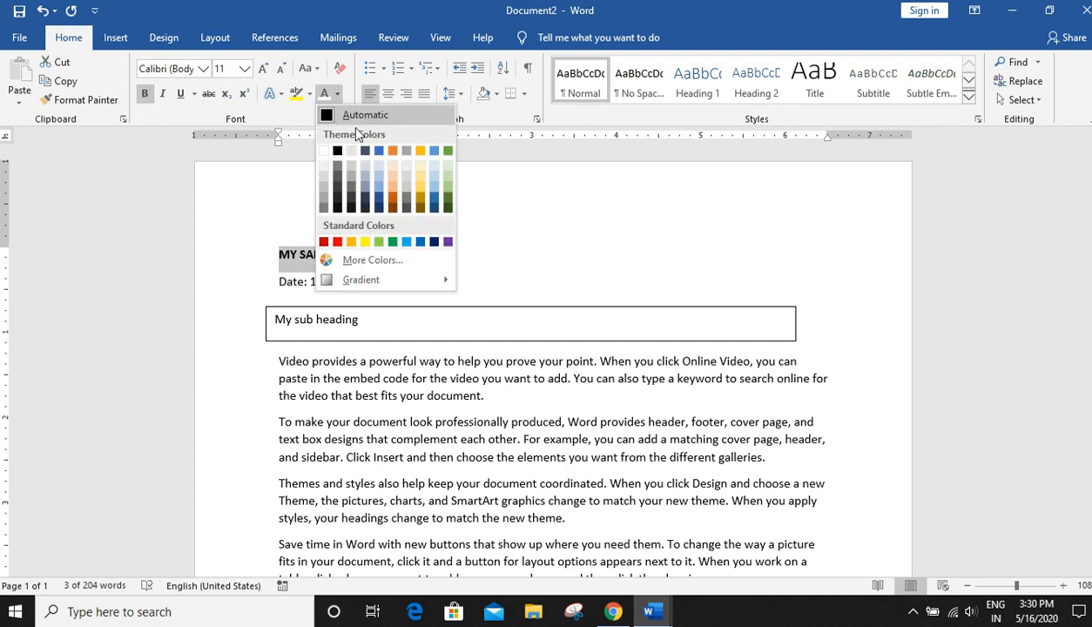
{"action": "left_click", "coordinate": [407, 243]}
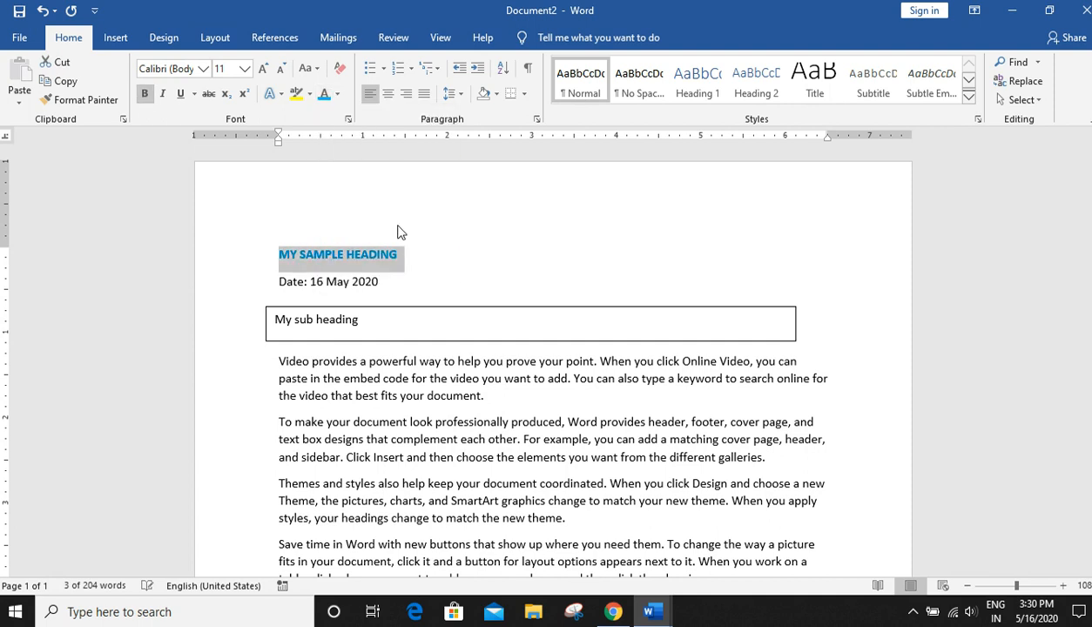
- Enlarge the main heading to 18 pt and change its font to Calibri Light
{"action": "left_click", "coordinate": [265, 69]}
{"action": "left_click", "coordinate": [265, 69]}
{"action": "left_click", "coordinate": [265, 69]}
{"action": "left_click", "coordinate": [265, 69]}
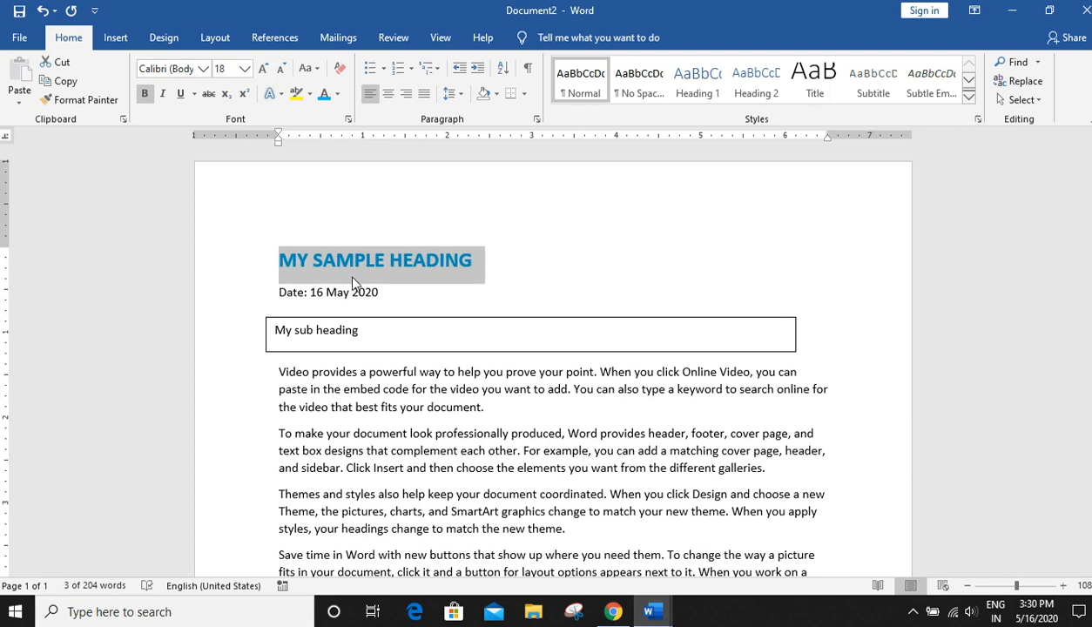
{"action": "left_click", "coordinate": [202, 69]}
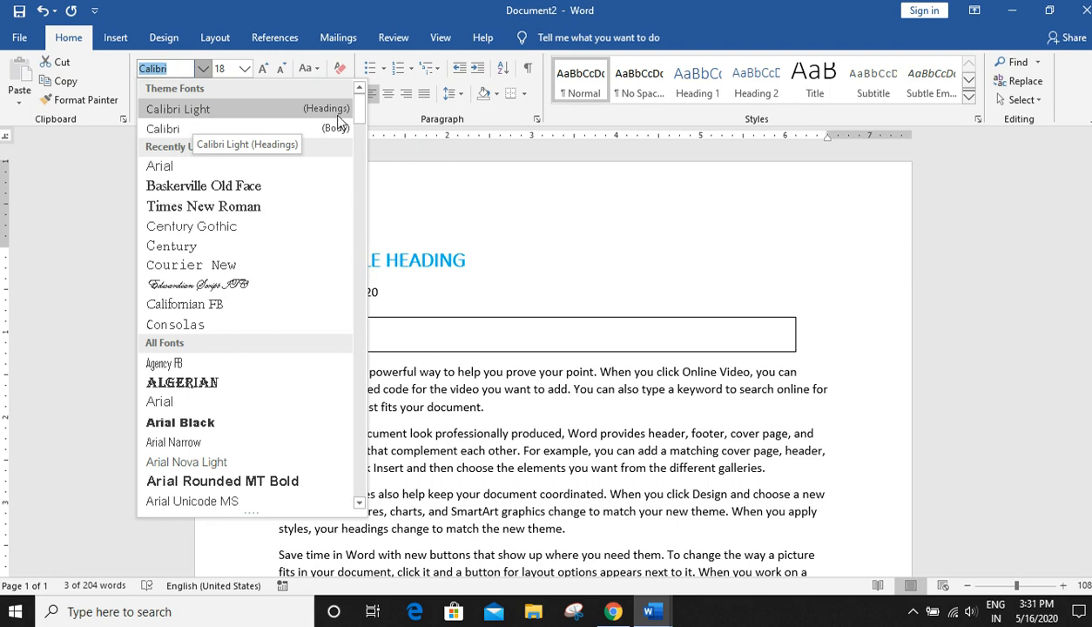
{"action": "left_click", "coordinate": [194, 116]}
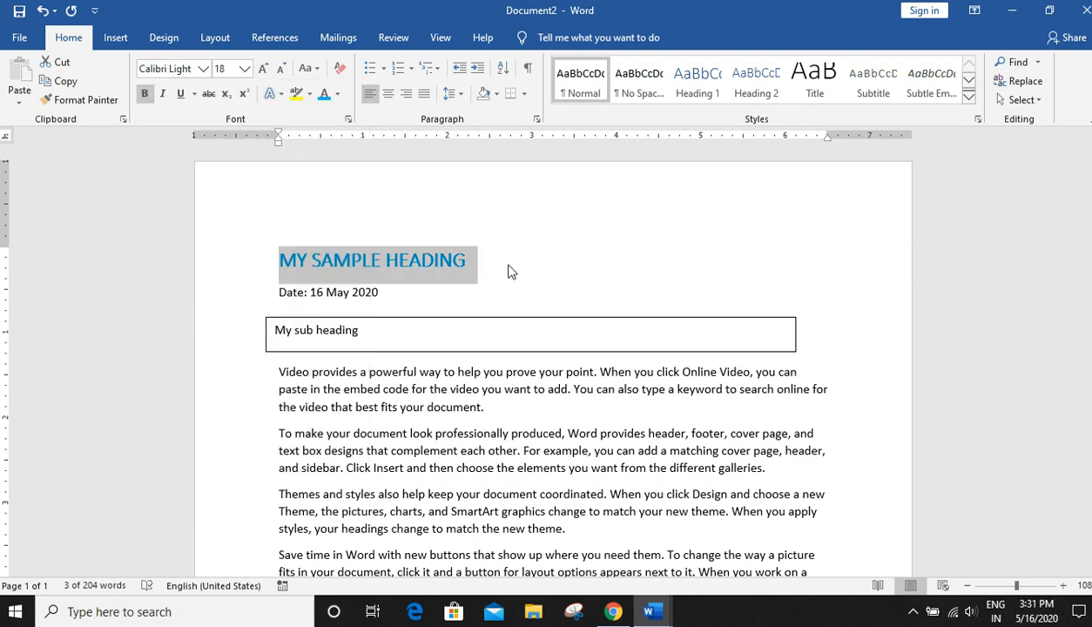
- Italicize the date line
{"action": "left_click", "coordinate": [383, 293], "text": "shift"}
{"action": "triple_click", "coordinate": [346, 292]}
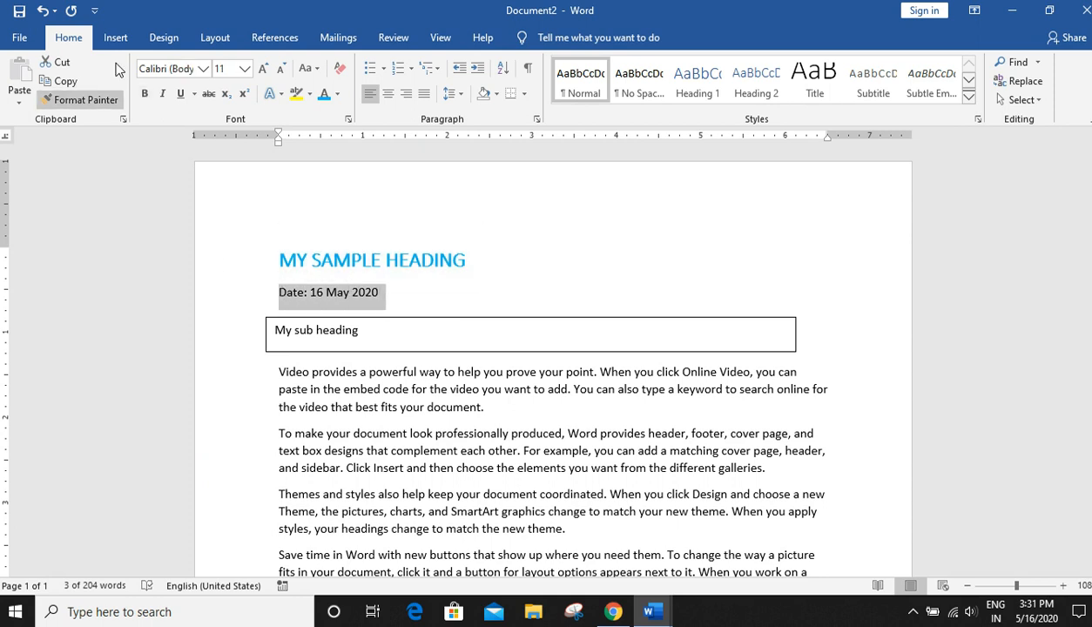
{"action": "left_click", "coordinate": [161, 96]}
{"action": "left_click", "coordinate": [471, 304]}
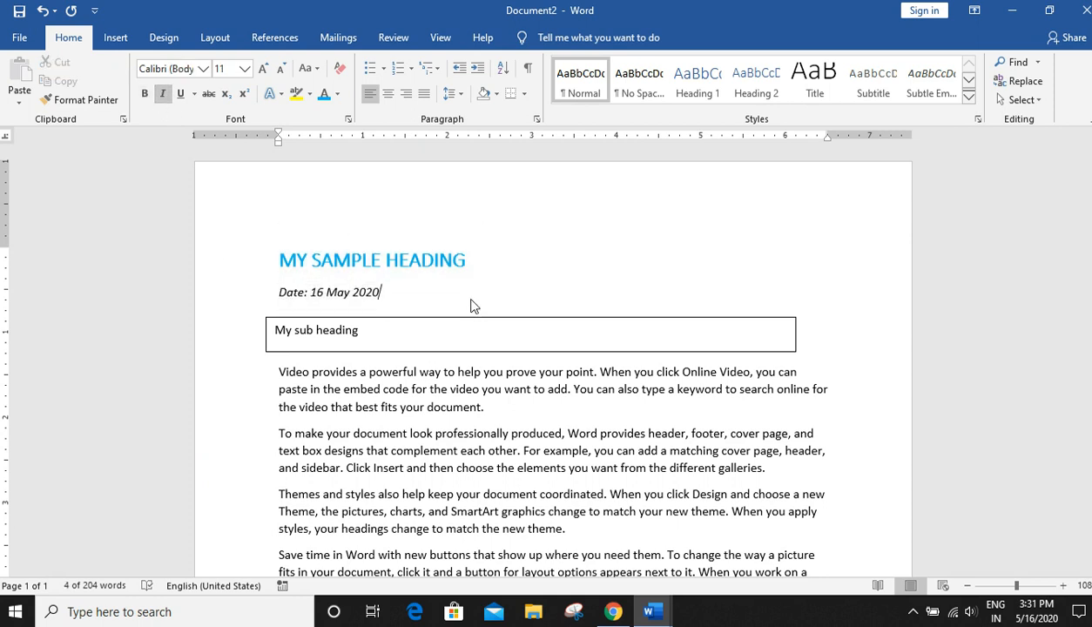
- Change the sub heading text in the text box to uppercase
{"action": "left_click_drag", "start_coordinate": [454, 323], "coordinate": [466, 329]}
{"action": "left_click_drag", "start_coordinate": [376, 338], "coordinate": [282, 338]}
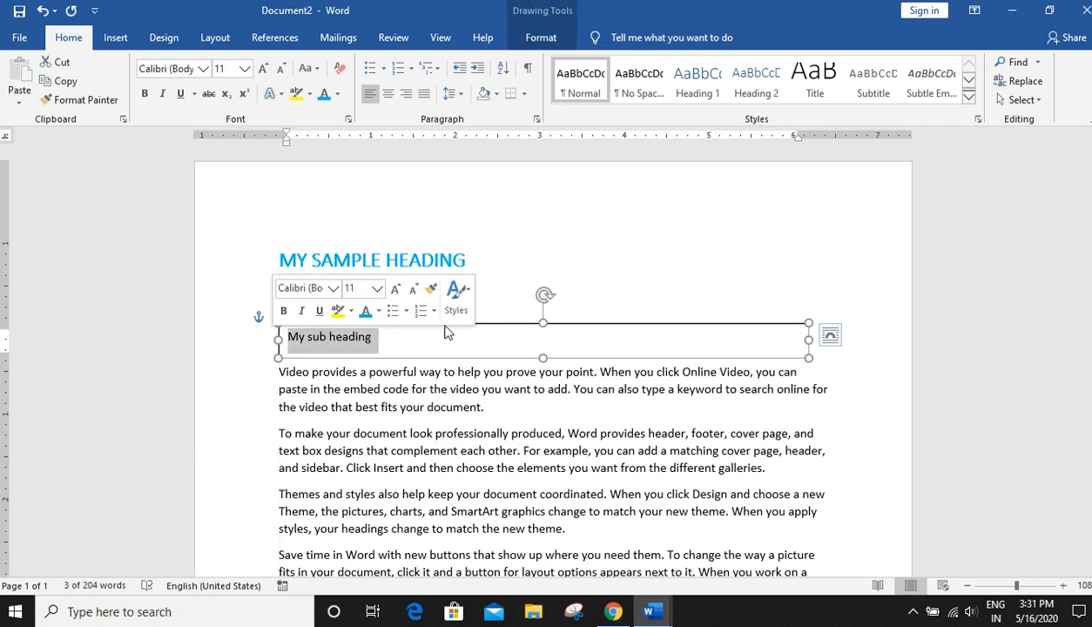
{"action": "left_click", "coordinate": [505, 324]}
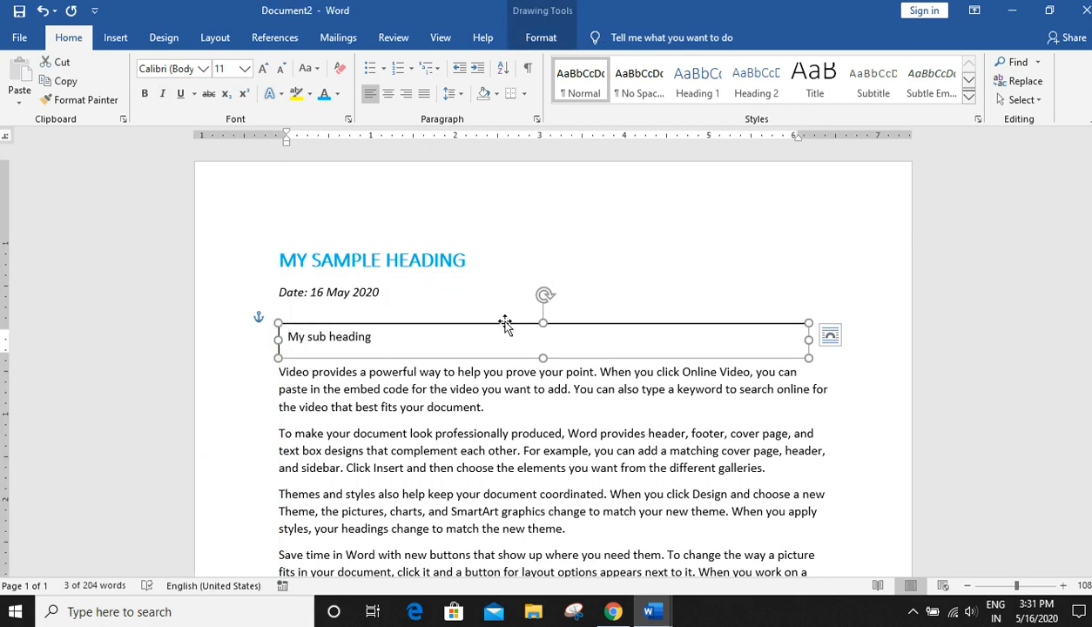
{"action": "left_click", "coordinate": [307, 68]}
{"action": "left_click", "coordinate": [330, 131]}
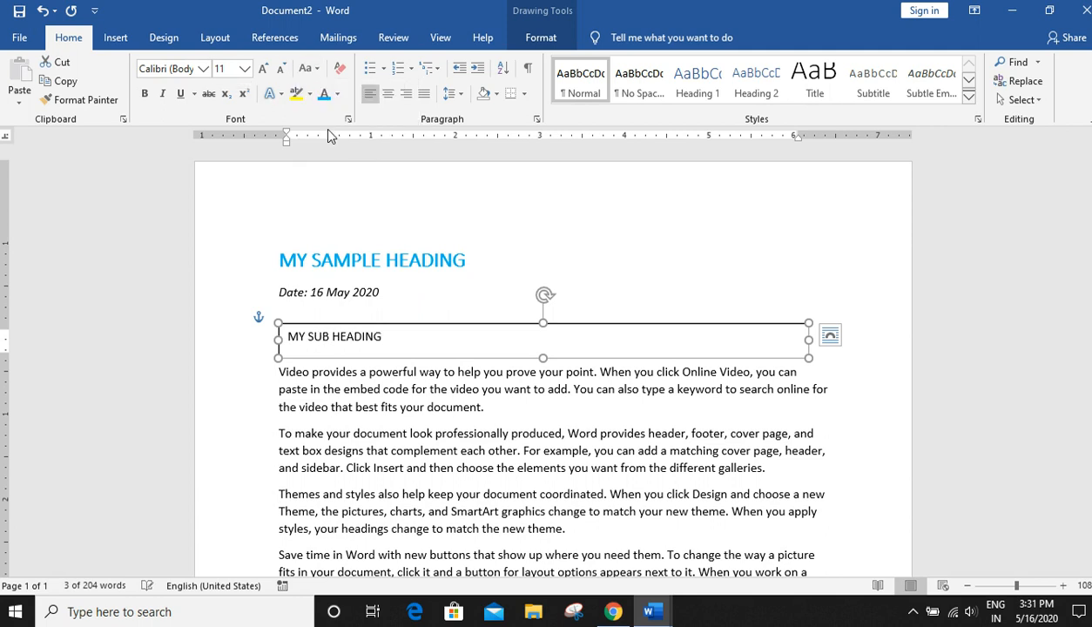
- Fill the text box with solid light green and make its text white
{"action": "right_click", "coordinate": [469, 324]}
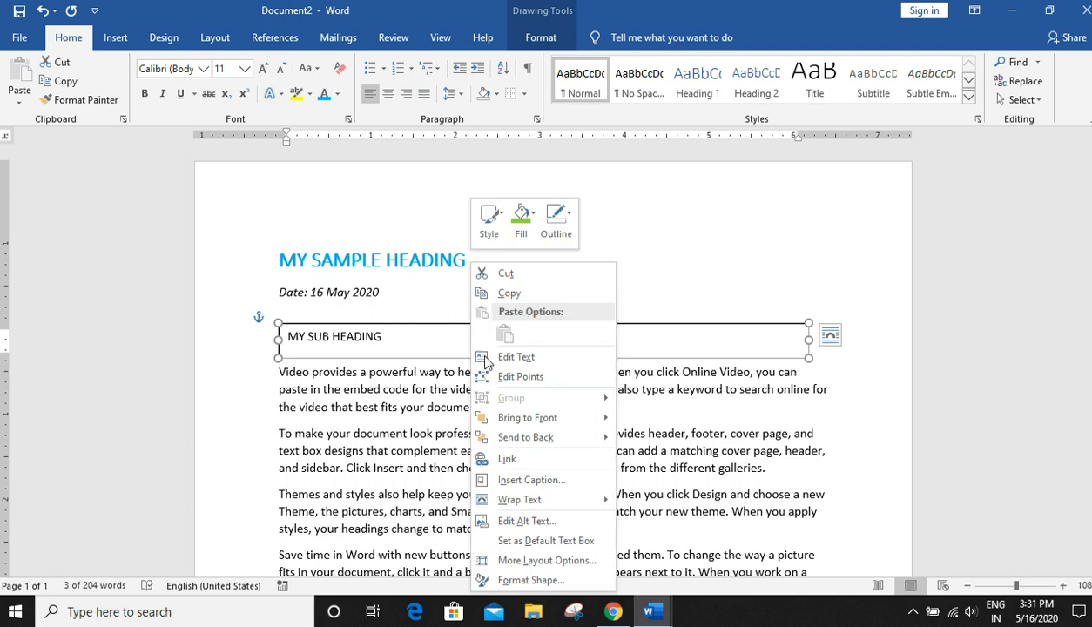
{"action": "left_click", "coordinate": [521, 577]}
{"action": "left_click", "coordinate": [950, 233]}
{"action": "left_click", "coordinate": [1059, 364]}
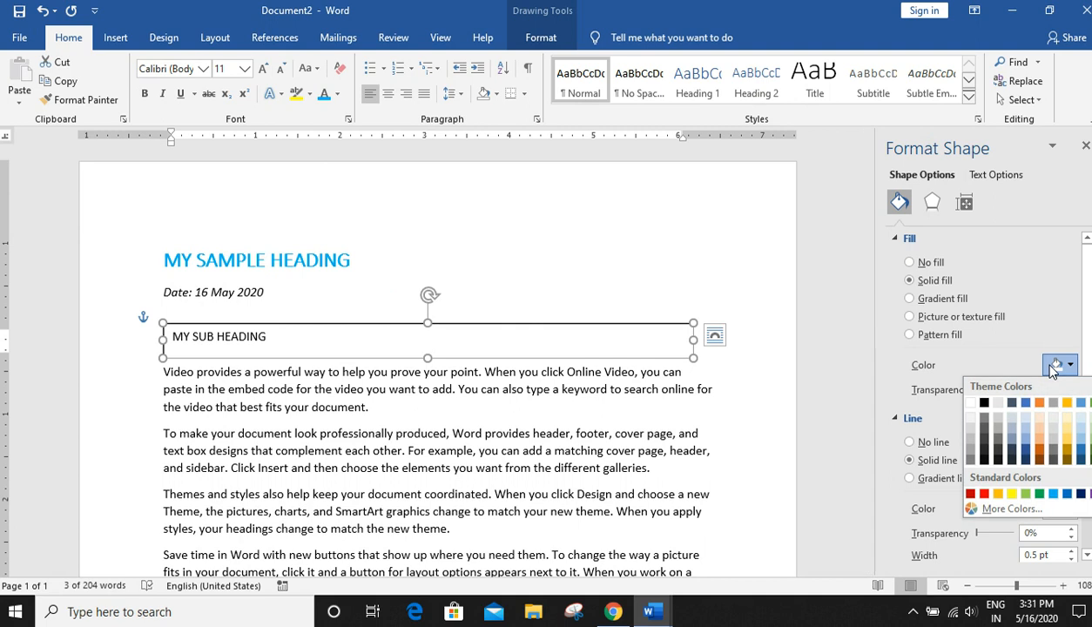
{"action": "left_click", "coordinate": [1026, 494]}
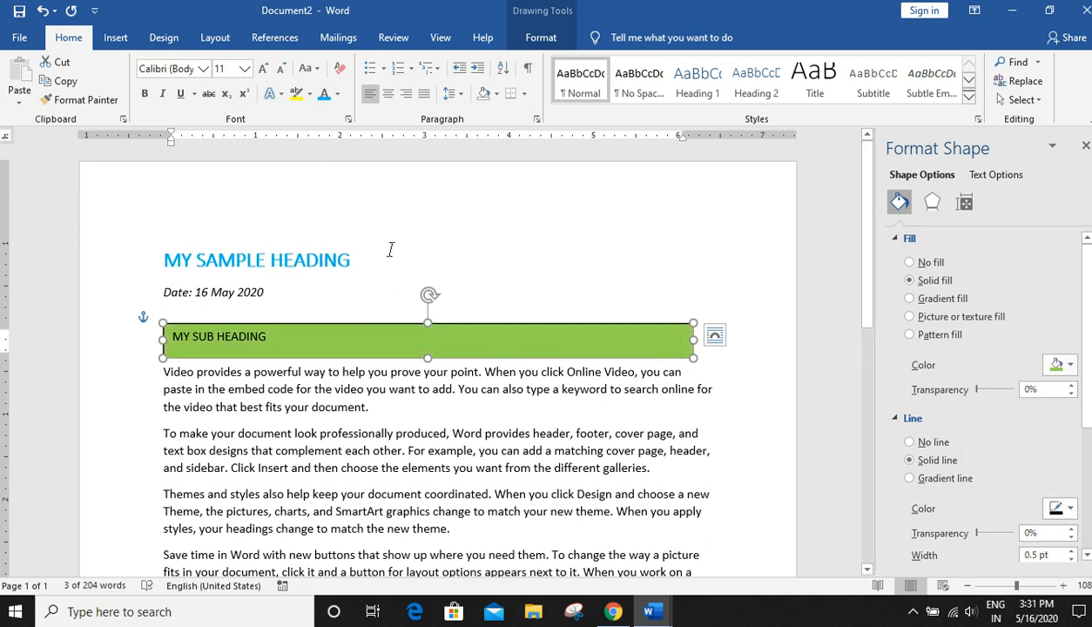
{"action": "left_click", "coordinate": [338, 94]}
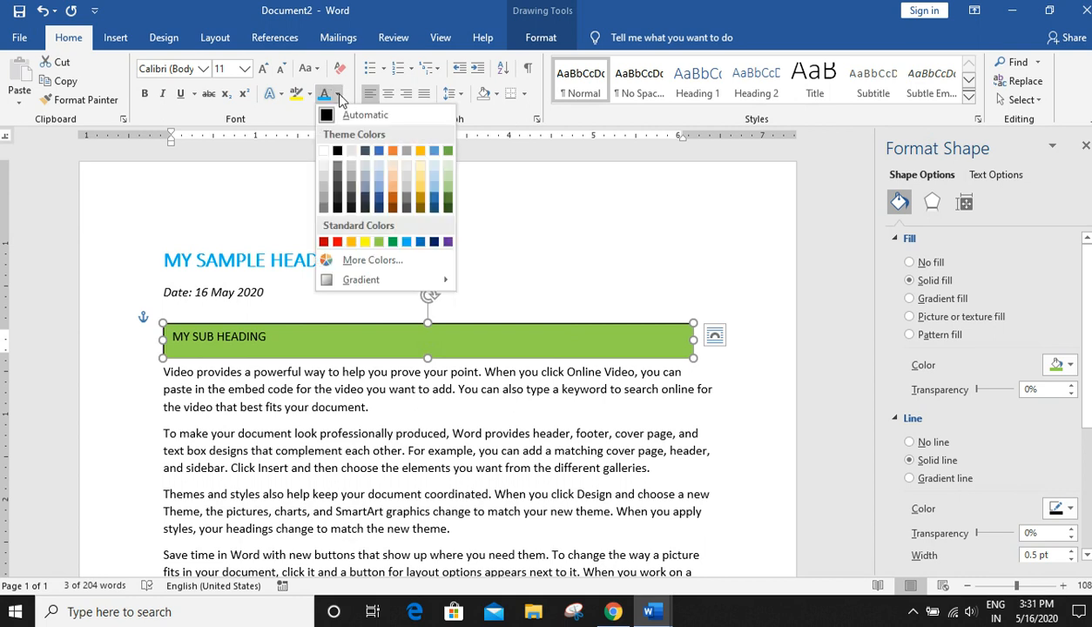
{"action": "left_click", "coordinate": [323, 151]}
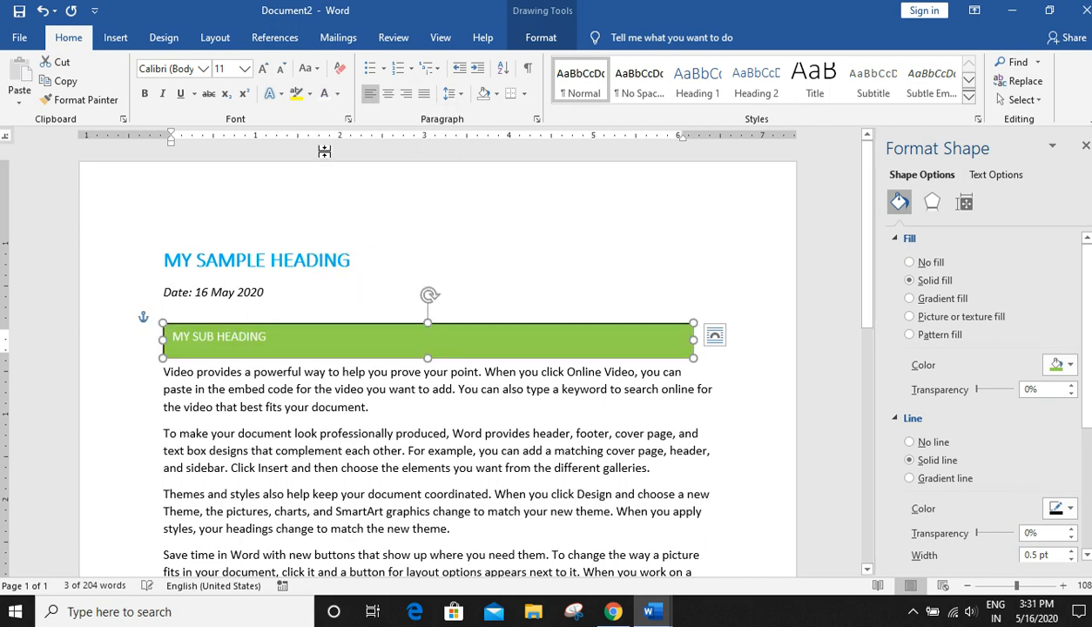
- Remove the text box's outline and reduce its height slightly
{"action": "left_click", "coordinate": [917, 441]}
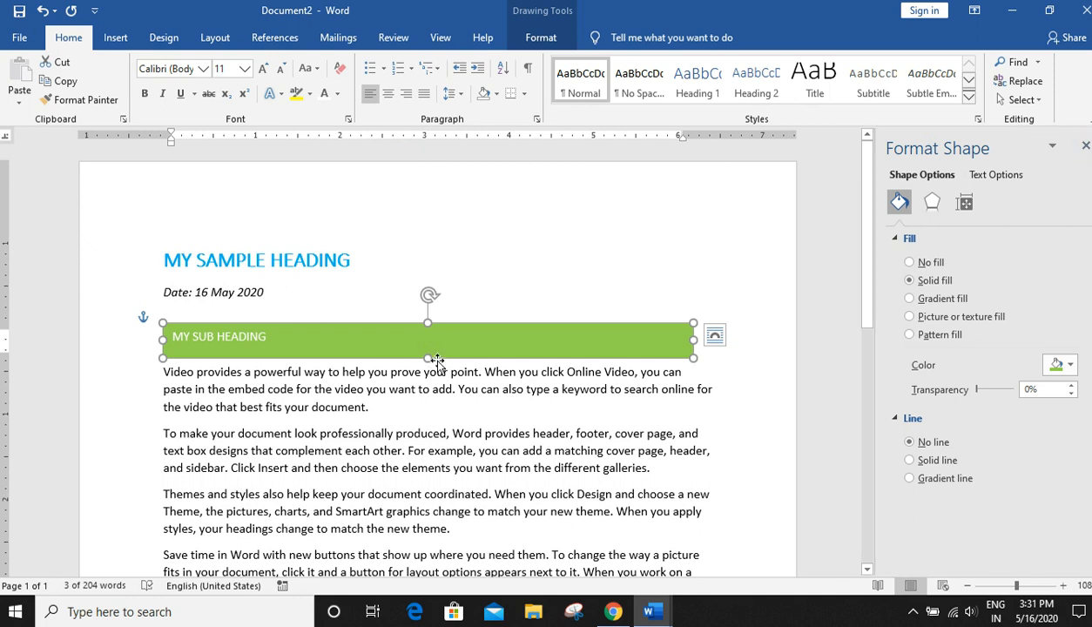
{"action": "left_click_drag", "start_coordinate": [427, 358], "coordinate": [427, 352]}
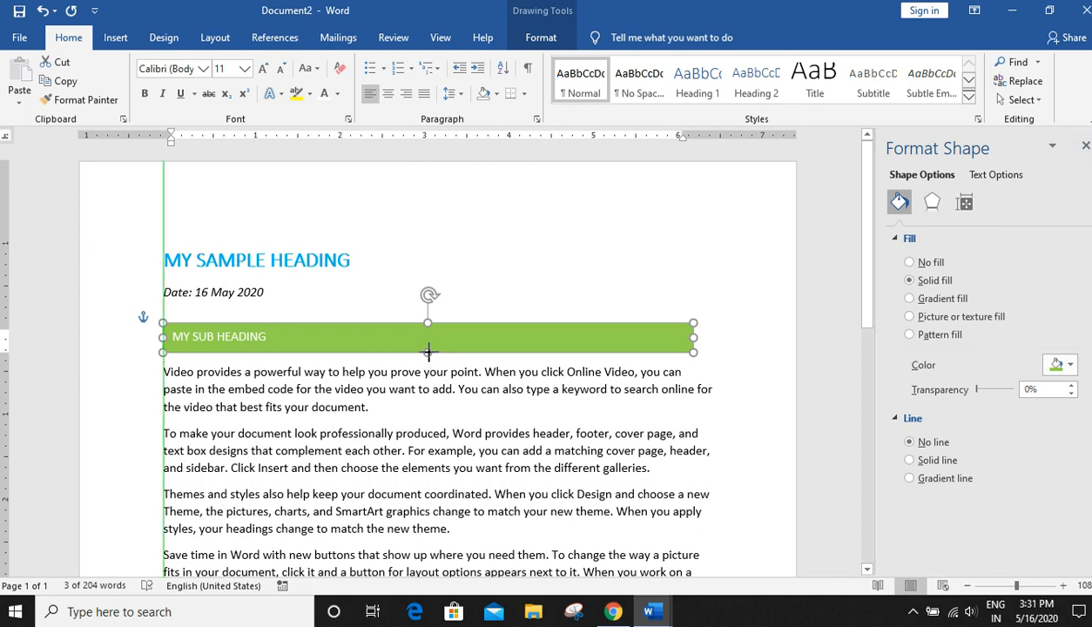
- Justify the four body paragraphs below the sub heading
{"action": "left_click", "coordinate": [612, 400]}
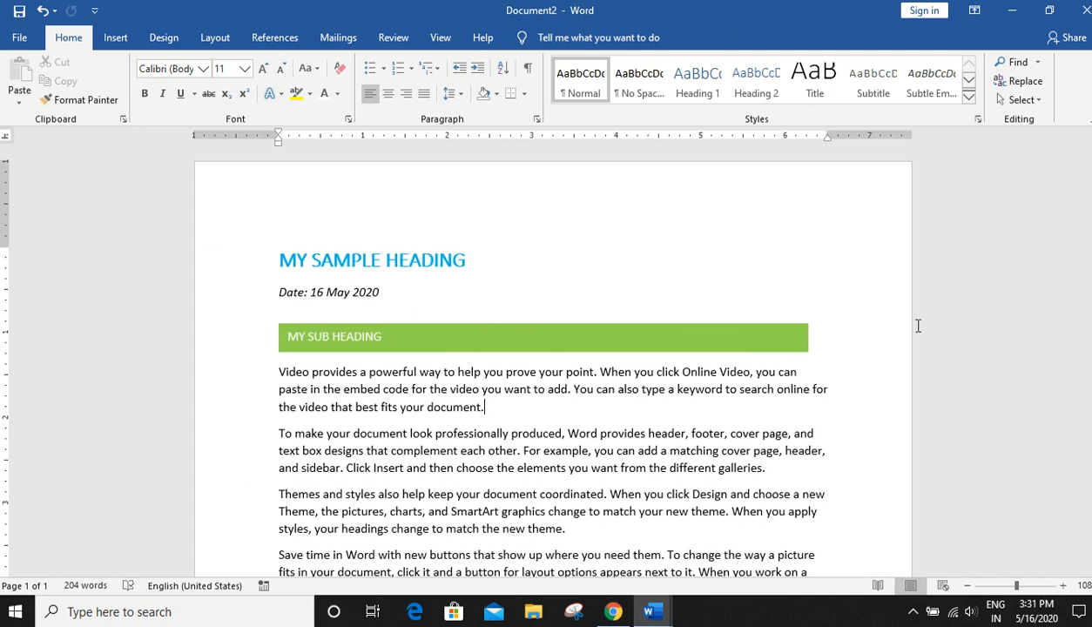
{"action": "scroll", "coordinate": [918, 324], "scroll_direction": "down", "scroll_amount": 4}
{"action": "scroll", "coordinate": [916, 327], "scroll_direction": "up", "scroll_amount": 2}
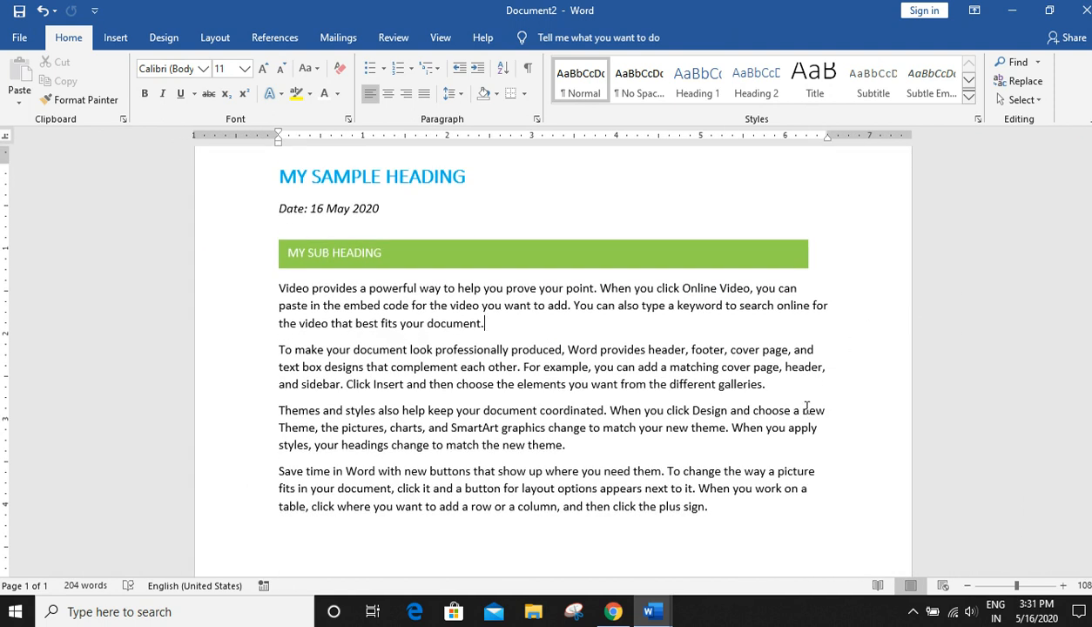
{"action": "left_click_drag", "start_coordinate": [276, 287], "coordinate": [708, 507]}
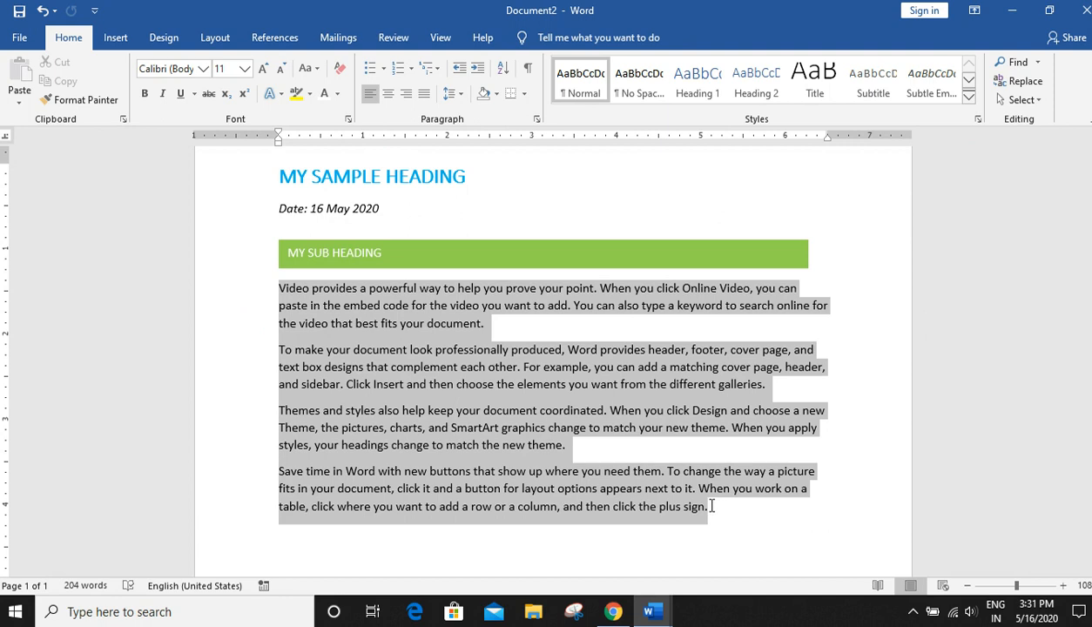
{"action": "left_click", "coordinate": [424, 99]}
{"action": "left_click", "coordinate": [711, 428]}
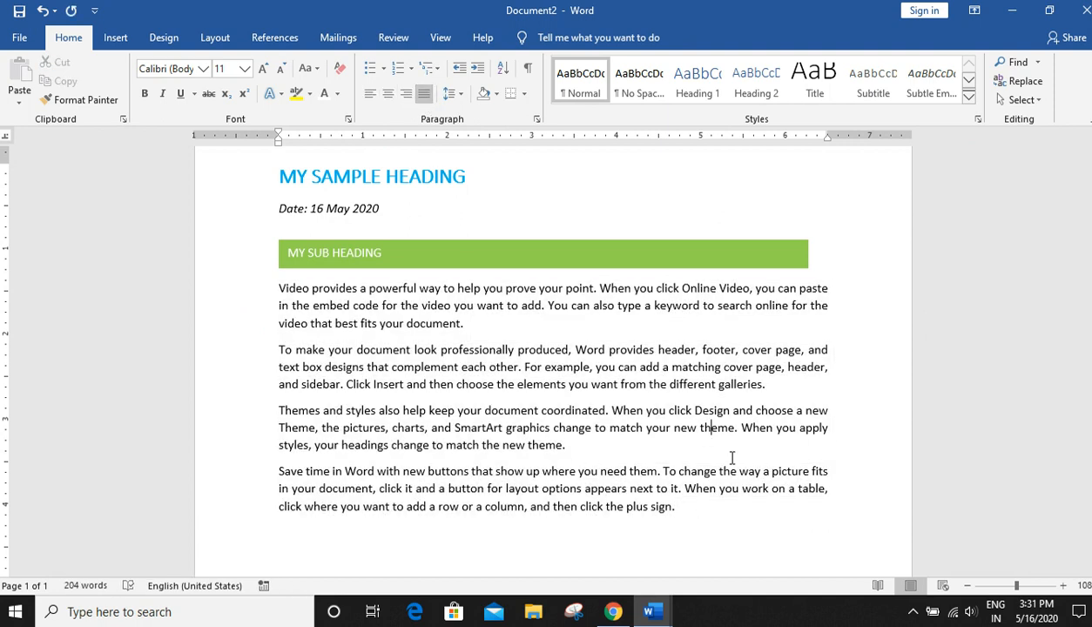
- Widen the sub heading text box so its right edge lines up with the body text margin
{"action": "scroll", "coordinate": [727, 449], "scroll_direction": "up", "scroll_amount": 2}
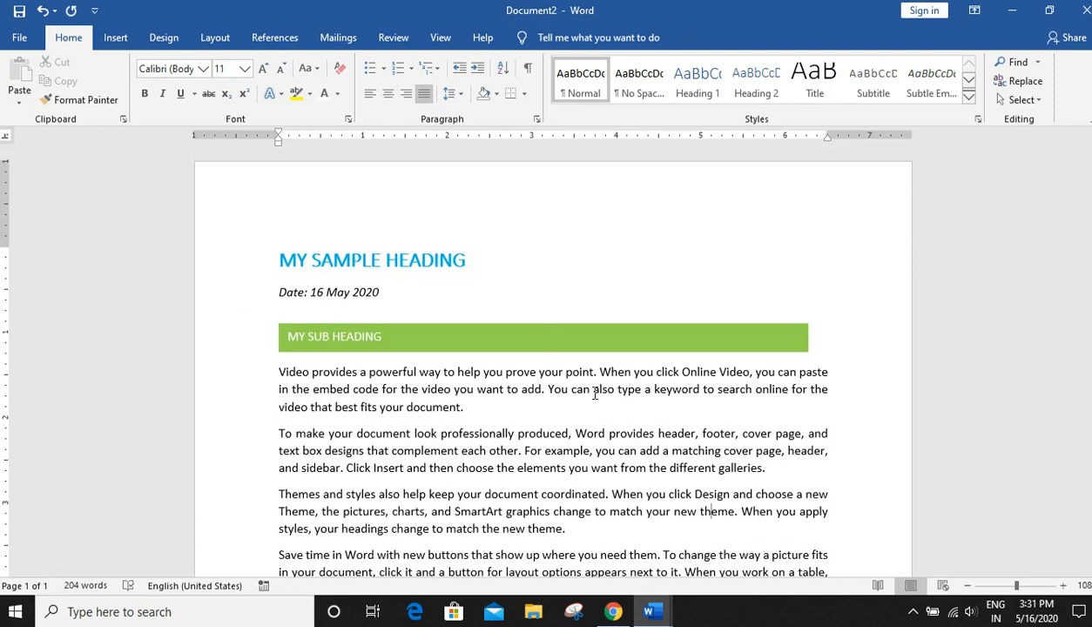
{"action": "left_click", "coordinate": [806, 339]}
{"action": "left_click_drag", "start_coordinate": [808, 338], "coordinate": [825, 348]}
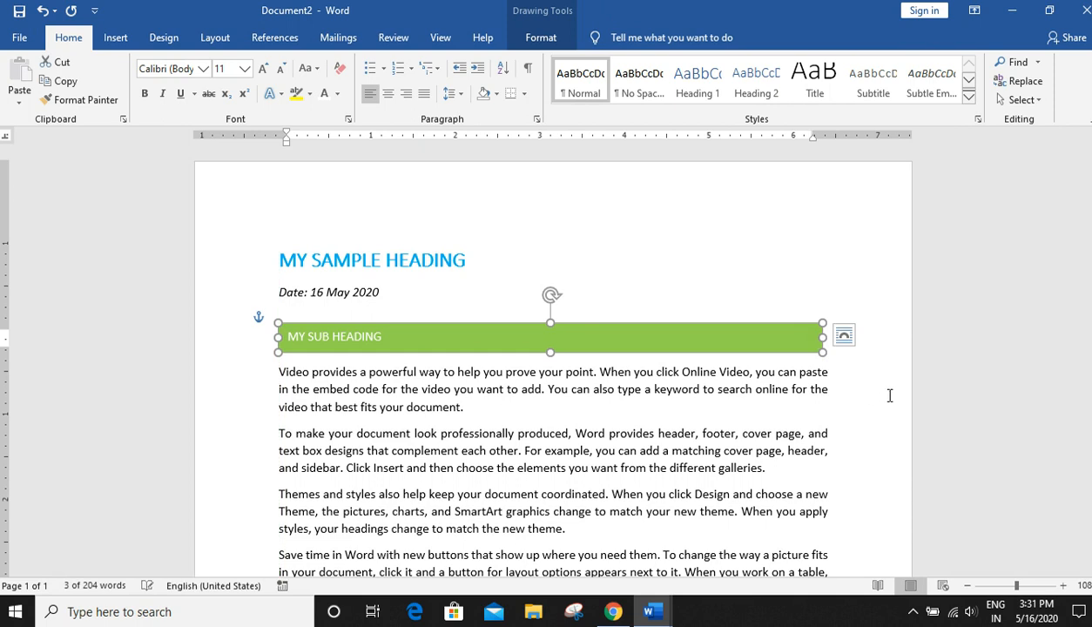
{"action": "left_click", "coordinate": [888, 384]}
{"action": "scroll", "coordinate": [863, 413], "scroll_direction": "down", "scroll_amount": 4}
{"action": "scroll", "coordinate": [864, 416], "scroll_direction": "up", "scroll_amount": 3}
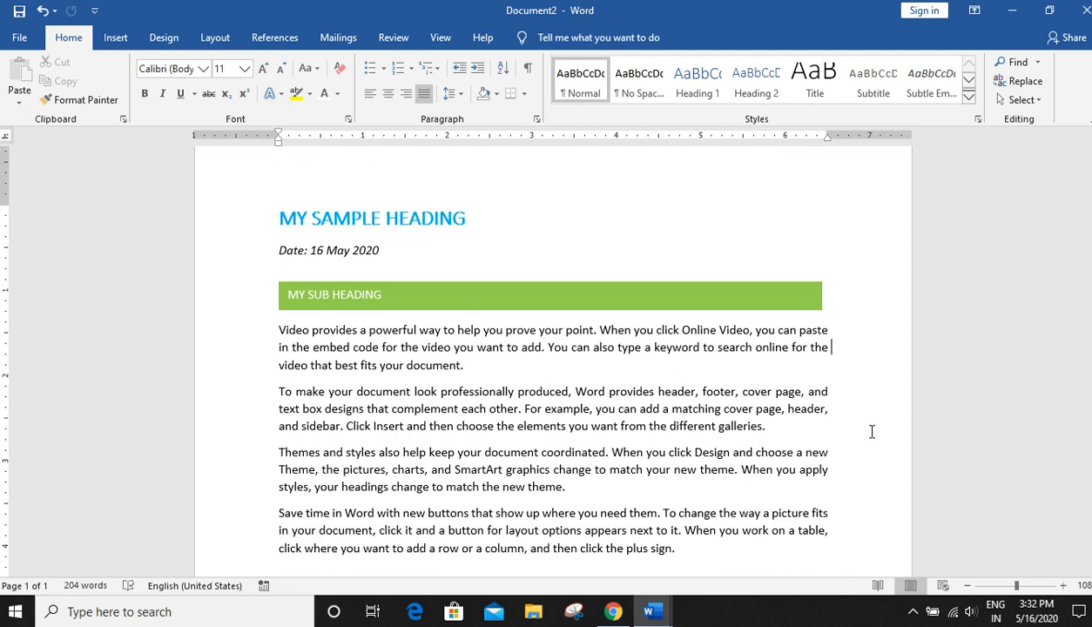
{"action": "left_click", "coordinate": [173, 39]}
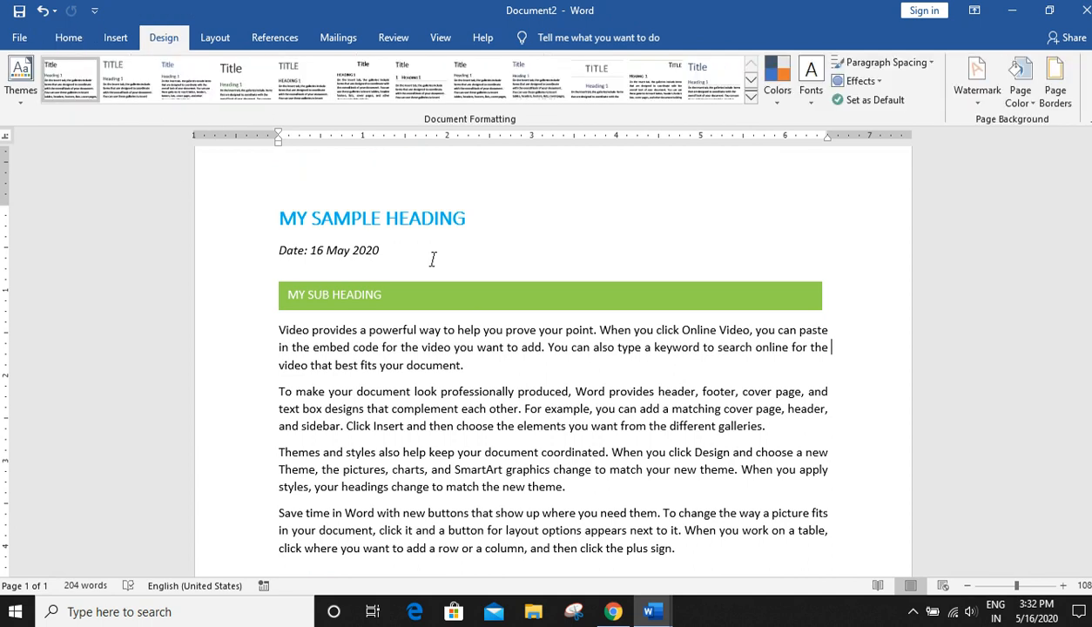
{"action": "left_click", "coordinate": [24, 94]}
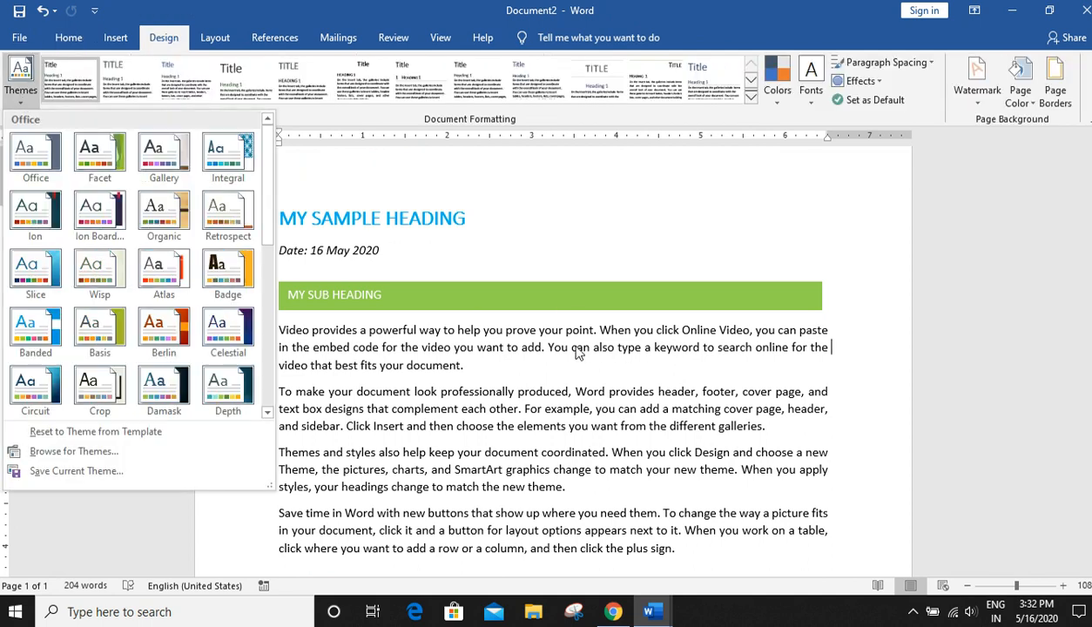
{"action": "left_click", "coordinate": [579, 293]}
- Apply the intense green shape style to the sub heading text box
{"action": "left_click", "coordinate": [605, 288]}
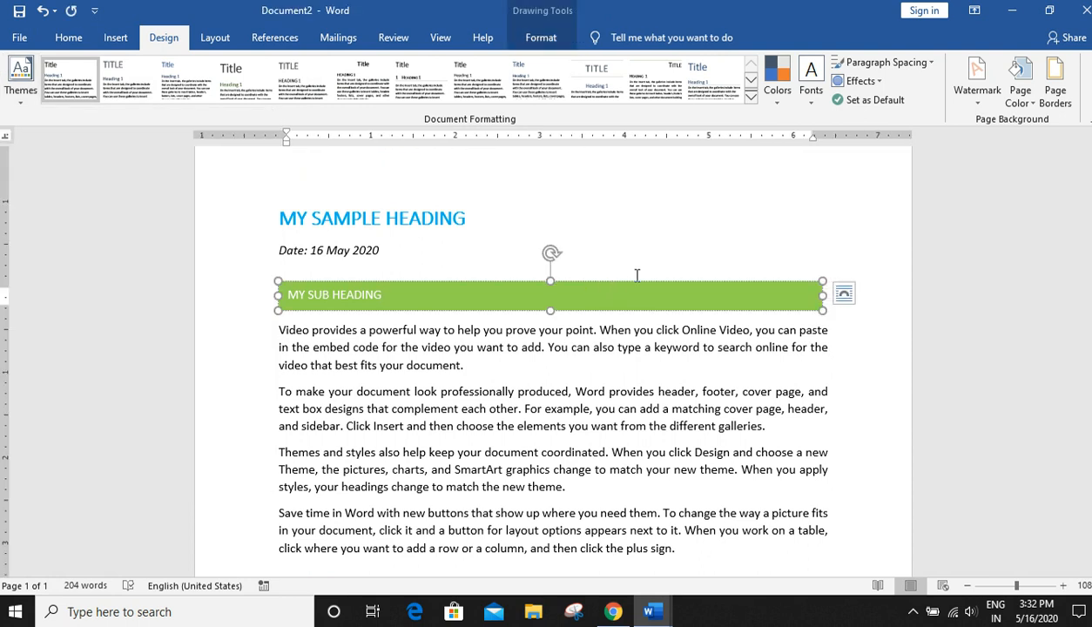
{"action": "left_click", "coordinate": [636, 283]}
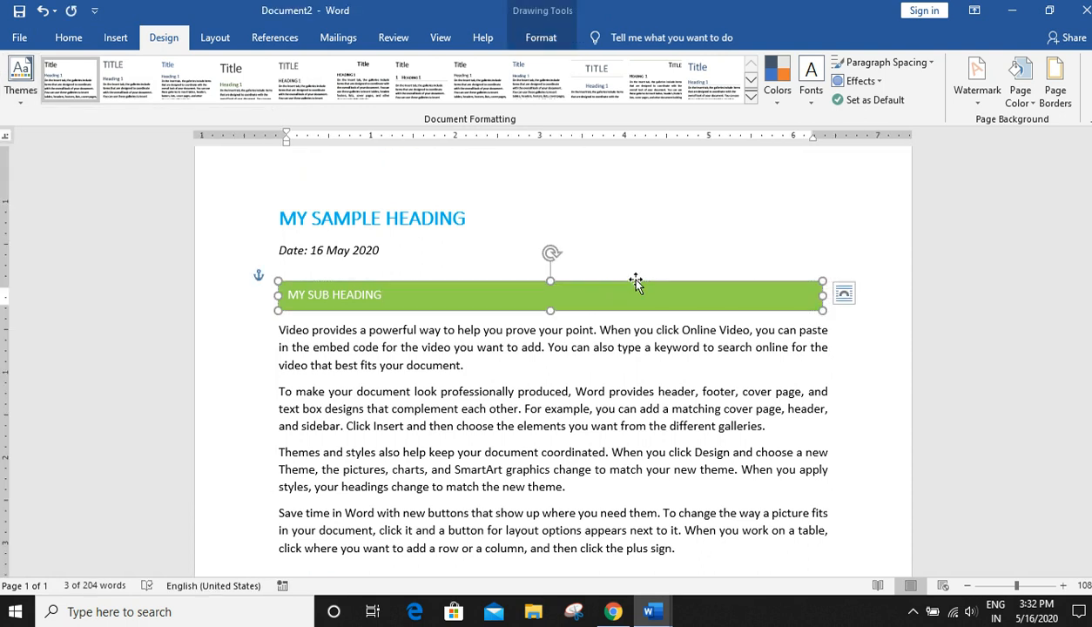
{"action": "left_click", "coordinate": [543, 41]}
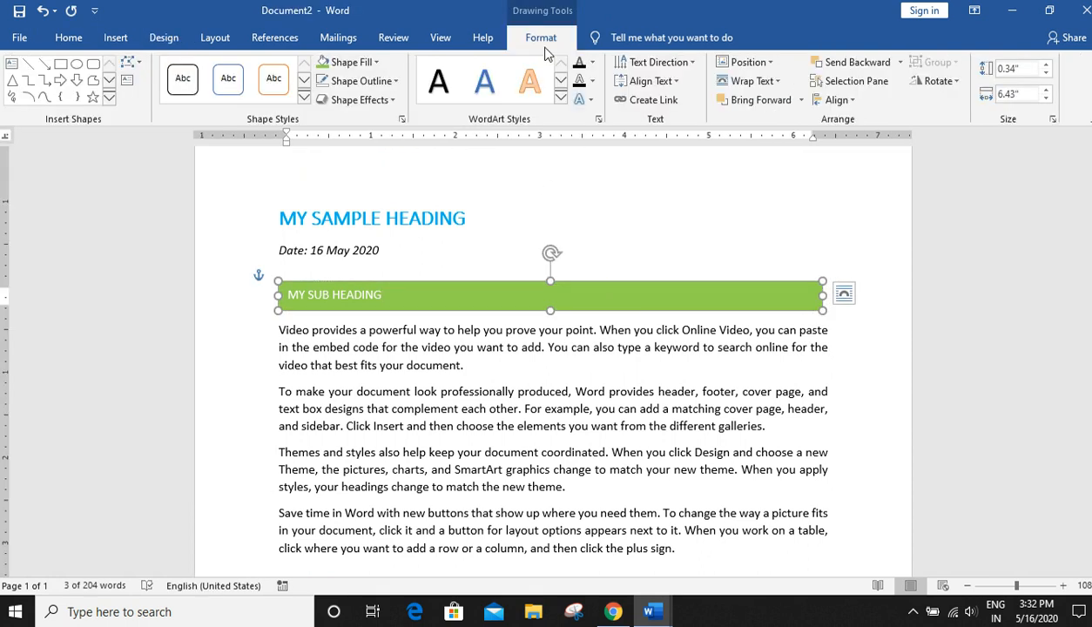
{"action": "left_click", "coordinate": [304, 99]}
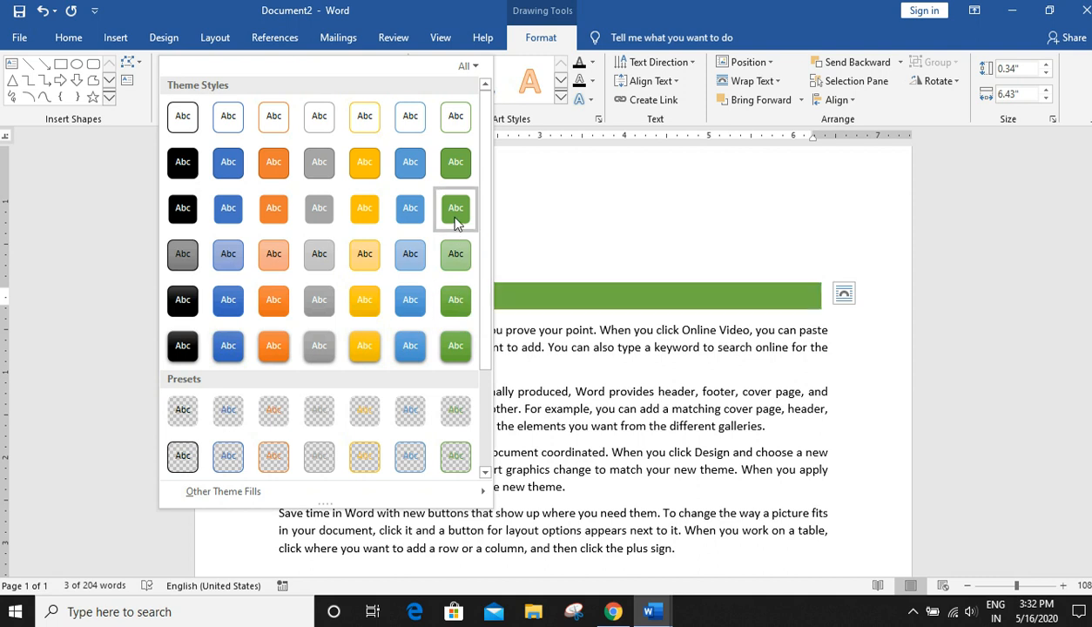
{"action": "left_click", "coordinate": [454, 300]}
{"action": "left_click", "coordinate": [373, 250]}
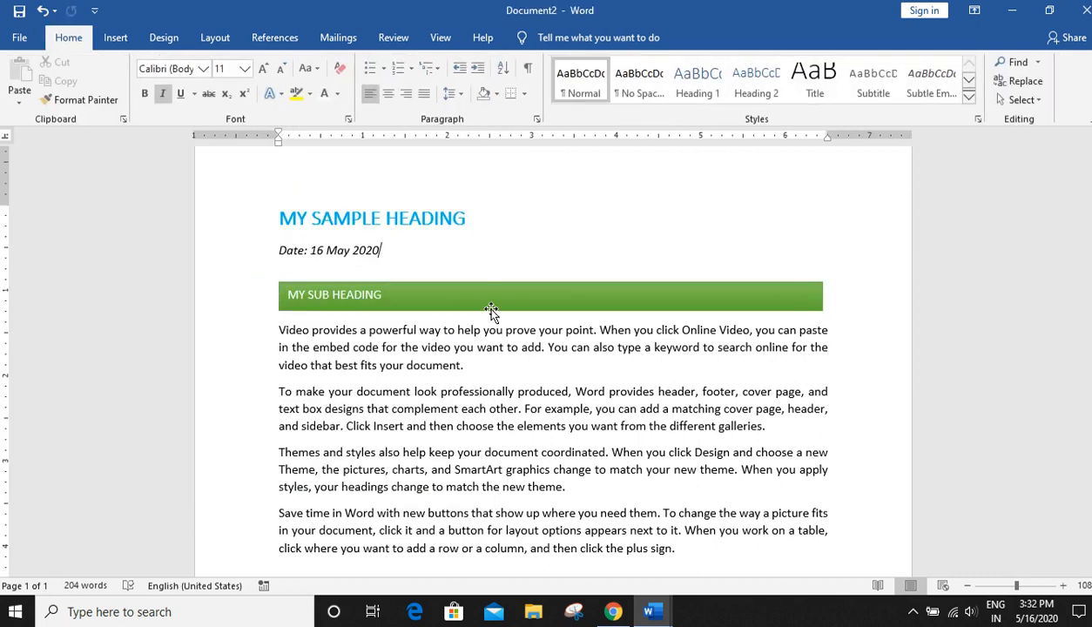
- Apply the Celestial theme to the document
{"action": "left_click", "coordinate": [279, 219]}
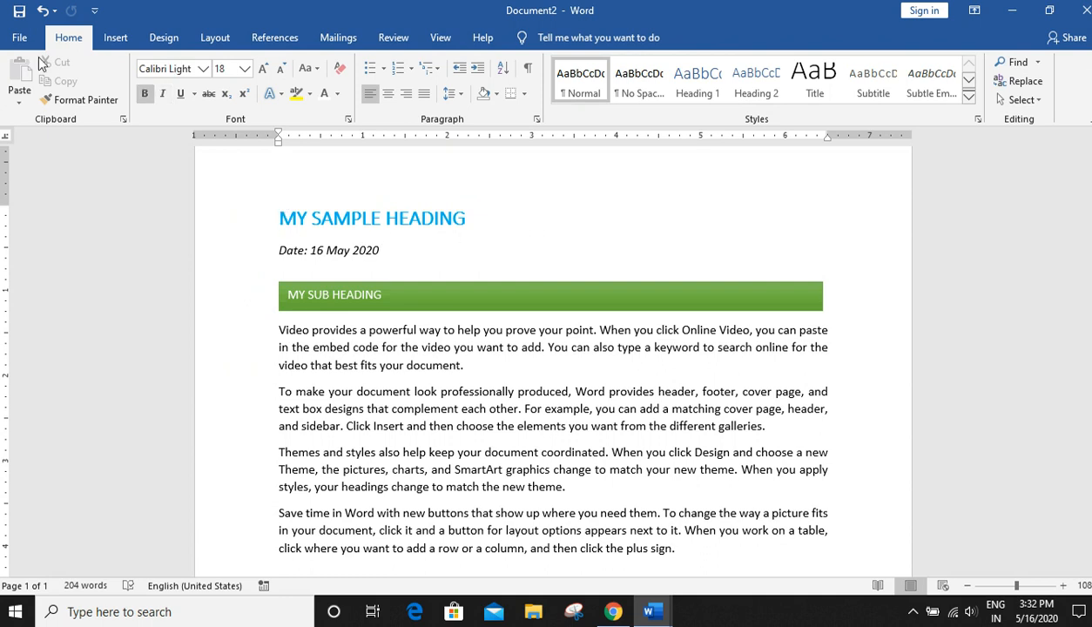
{"action": "left_click", "coordinate": [162, 39]}
{"action": "left_click", "coordinate": [20, 87]}
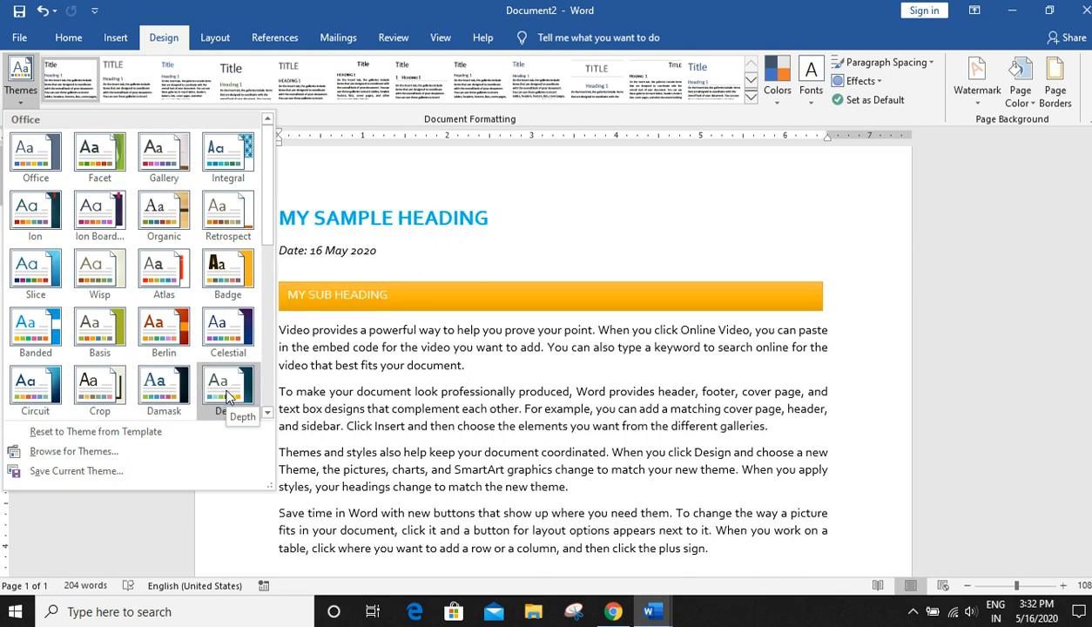
{"action": "left_click", "coordinate": [228, 331]}
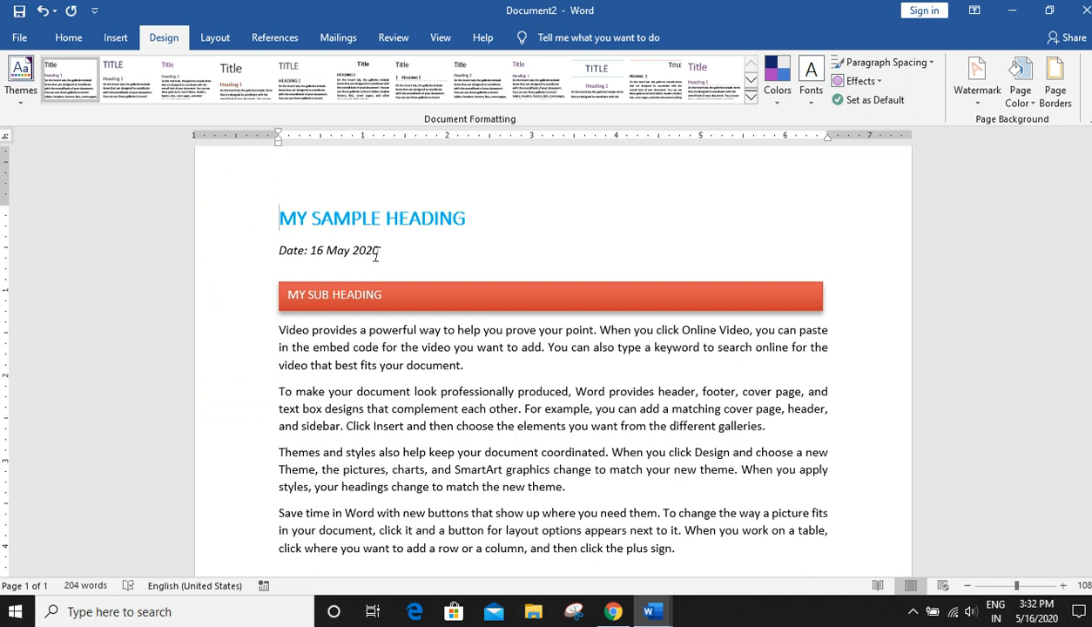
- Apply the Ion Boardroom theme to the document
{"action": "left_click", "coordinate": [410, 297]}
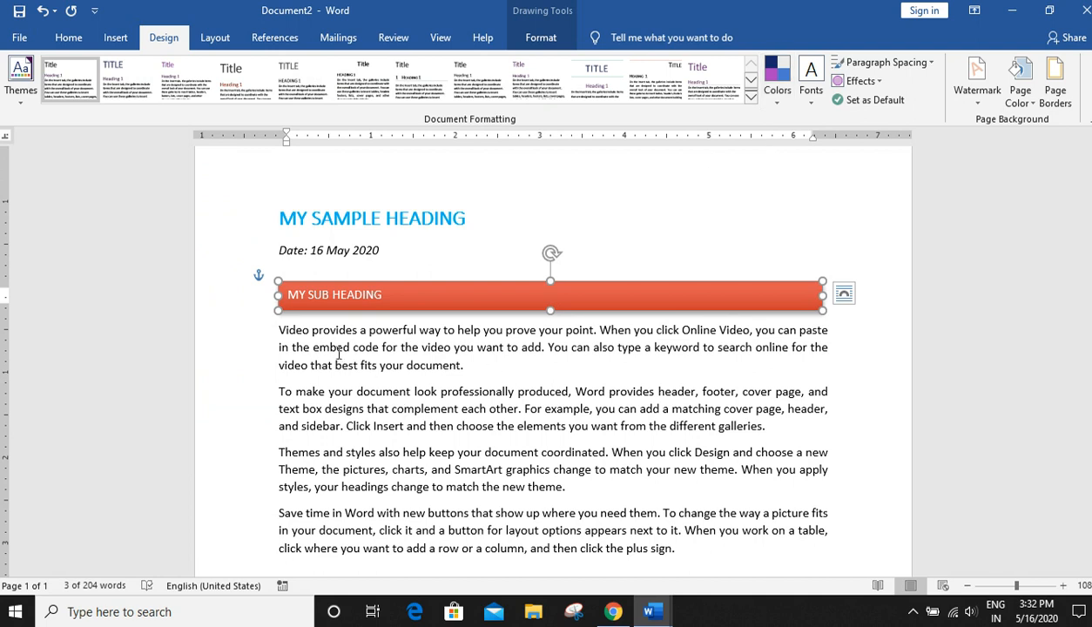
{"action": "left_click", "coordinate": [34, 82]}
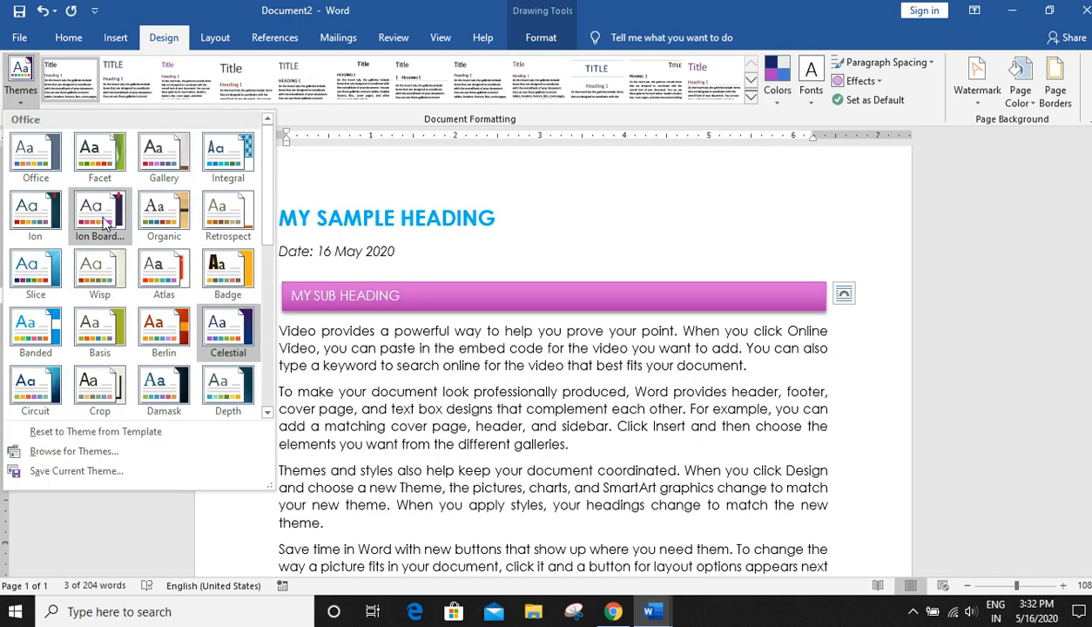
{"action": "left_click", "coordinate": [99, 218]}
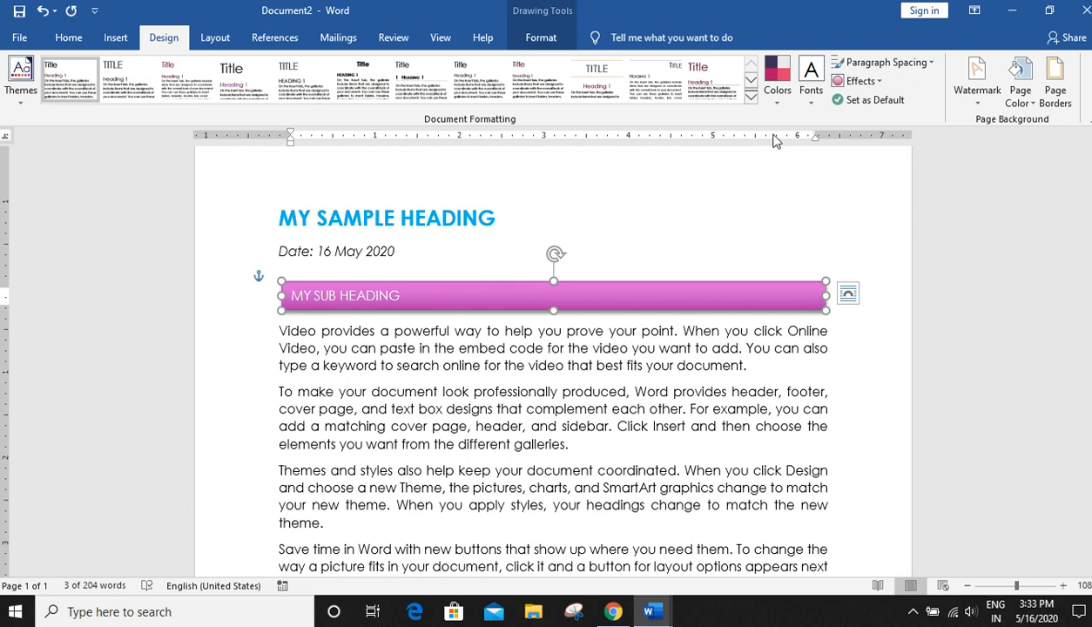
- Change the document's theme colors to the Violet color set
{"action": "left_click", "coordinate": [770, 94]}
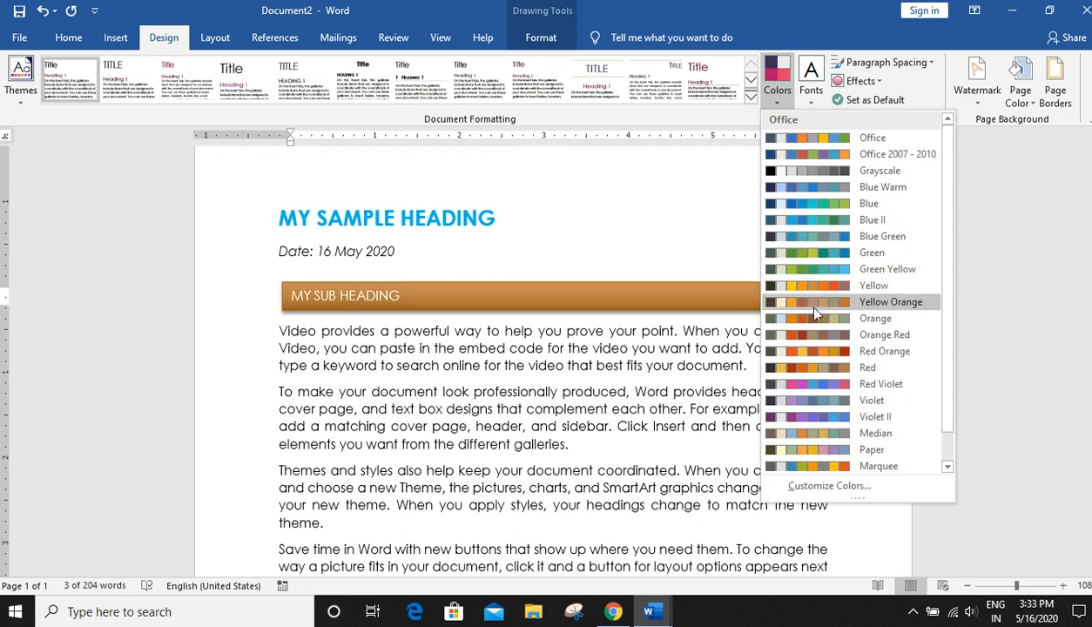
{"action": "left_click", "coordinate": [817, 403]}
{"action": "left_click", "coordinate": [739, 464]}
{"action": "scroll", "coordinate": [820, 462], "scroll_direction": "down", "scroll_amount": 3}
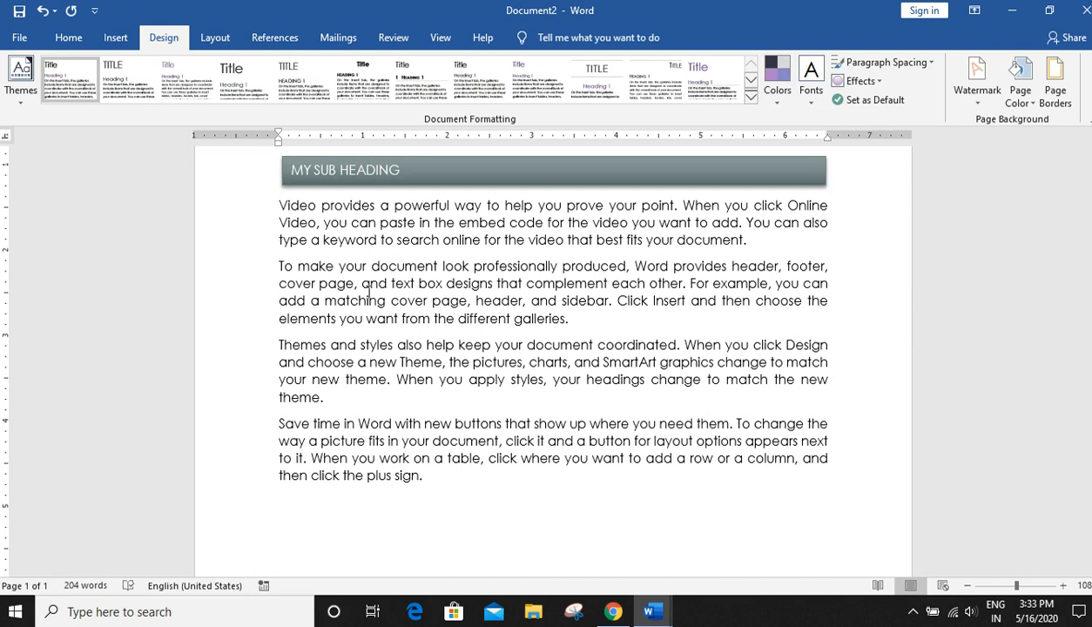
{"action": "scroll", "coordinate": [615, 422], "scroll_direction": "up", "scroll_amount": 4}
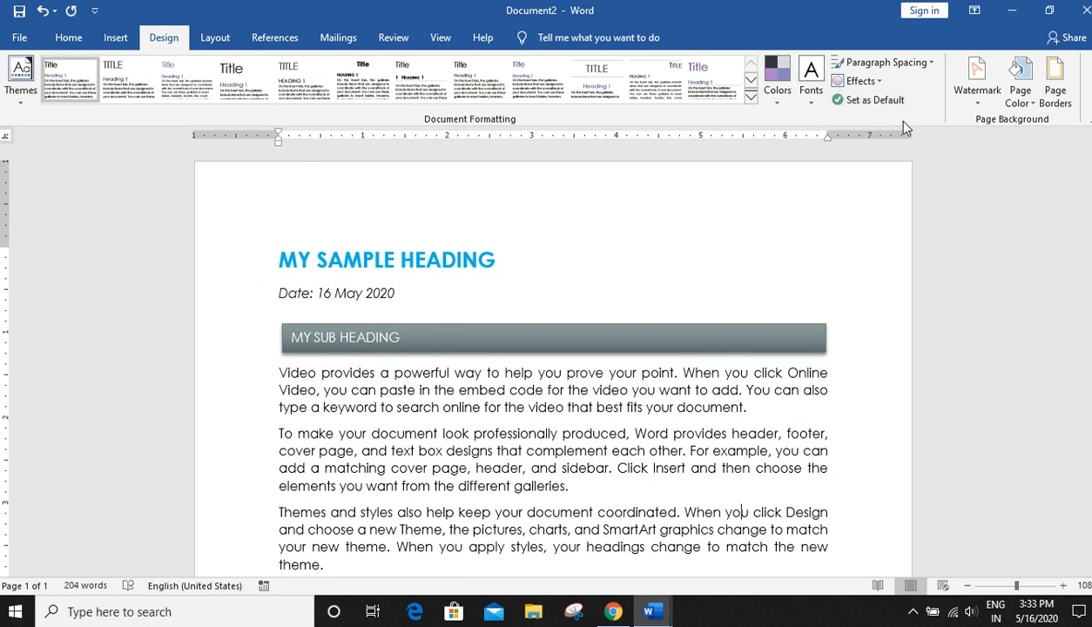
- Set the document's paragraph spacing to Relaxed
{"action": "left_click", "coordinate": [884, 62]}
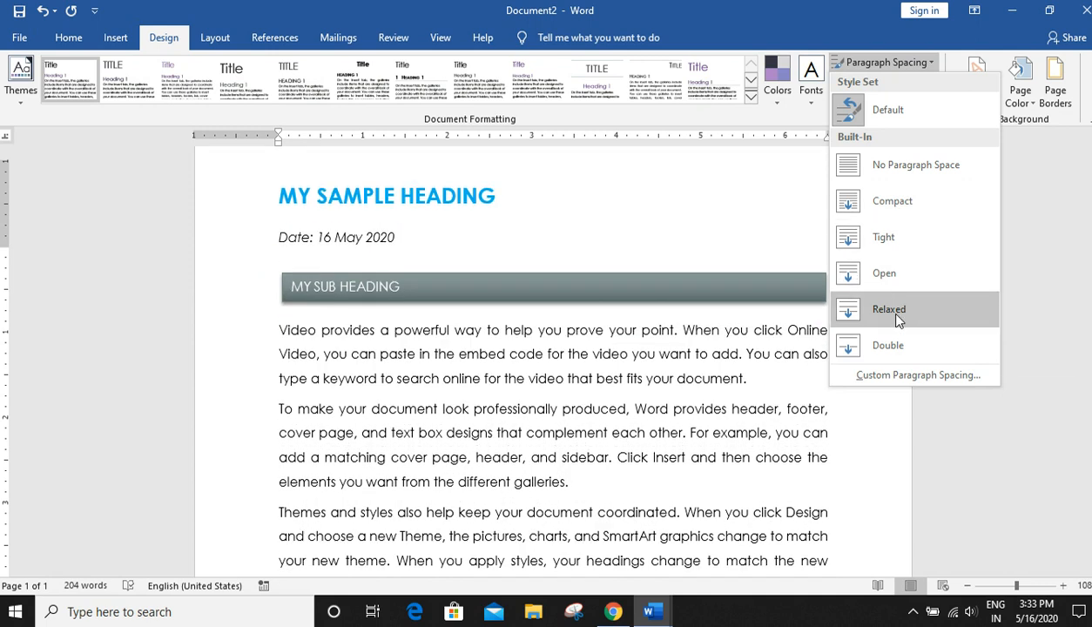
{"action": "left_click", "coordinate": [897, 319]}
{"action": "scroll", "coordinate": [871, 379], "scroll_direction": "down", "scroll_amount": 5}
{"action": "scroll", "coordinate": [869, 373], "scroll_direction": "up", "scroll_amount": 7}
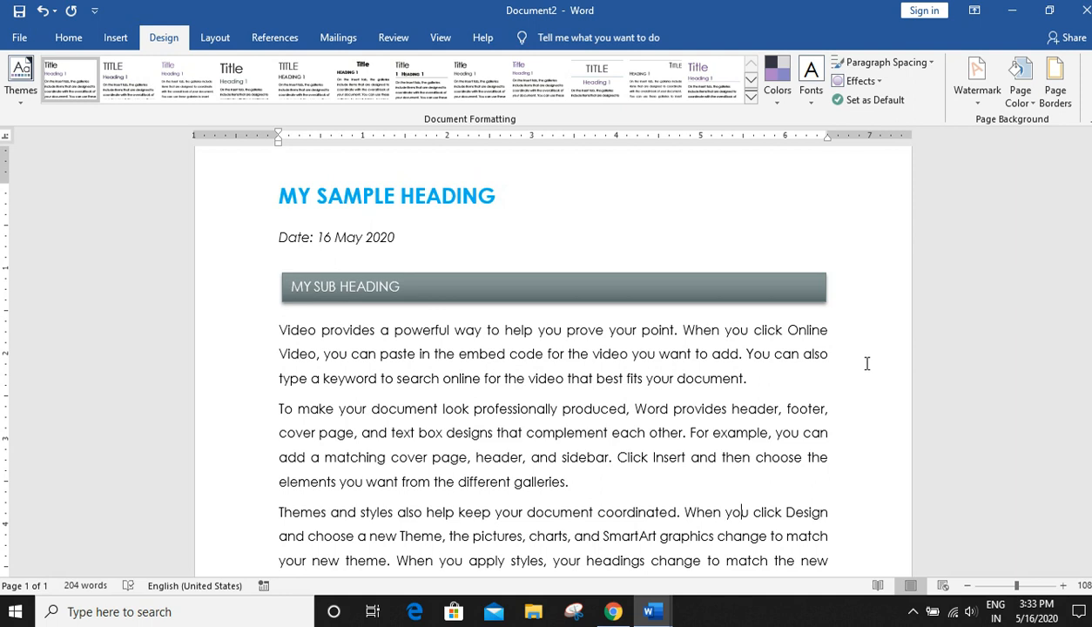
- Change the theme fonts to the Century Gothic-Palatino Linotype pair
{"action": "left_click", "coordinate": [810, 100]}
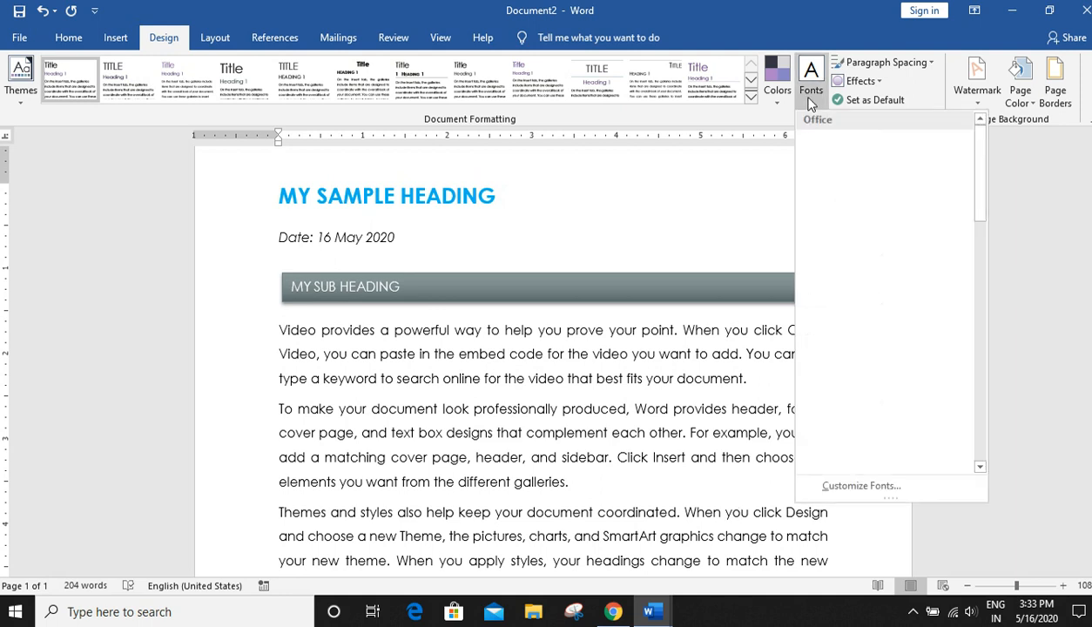
{"action": "left_click_drag", "start_coordinate": [985, 185], "coordinate": [984, 264]}
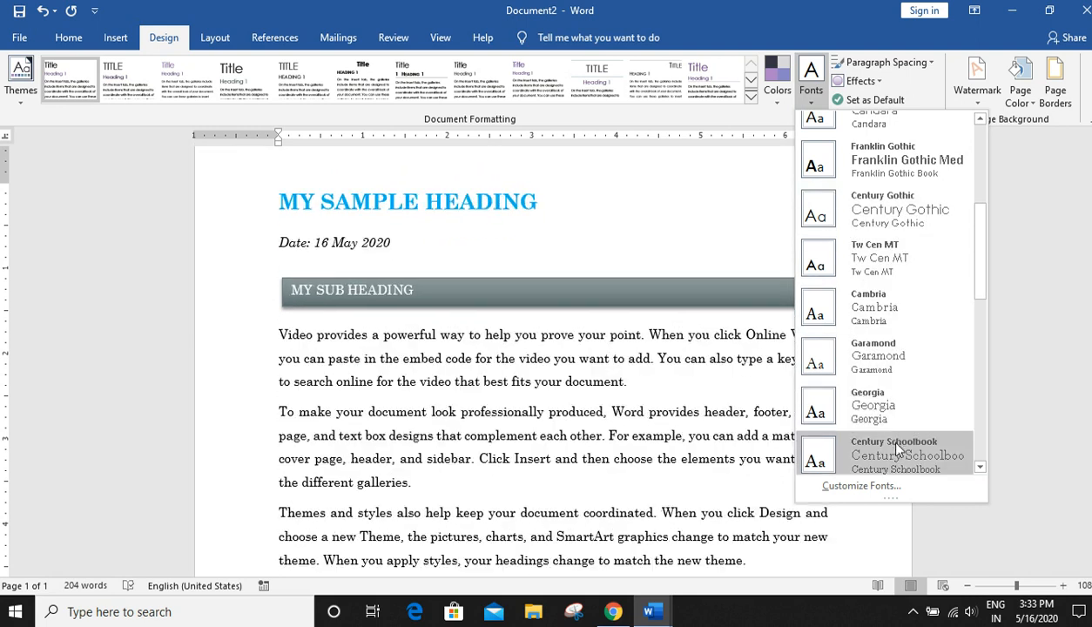
{"action": "left_click_drag", "start_coordinate": [983, 293], "coordinate": [985, 364]}
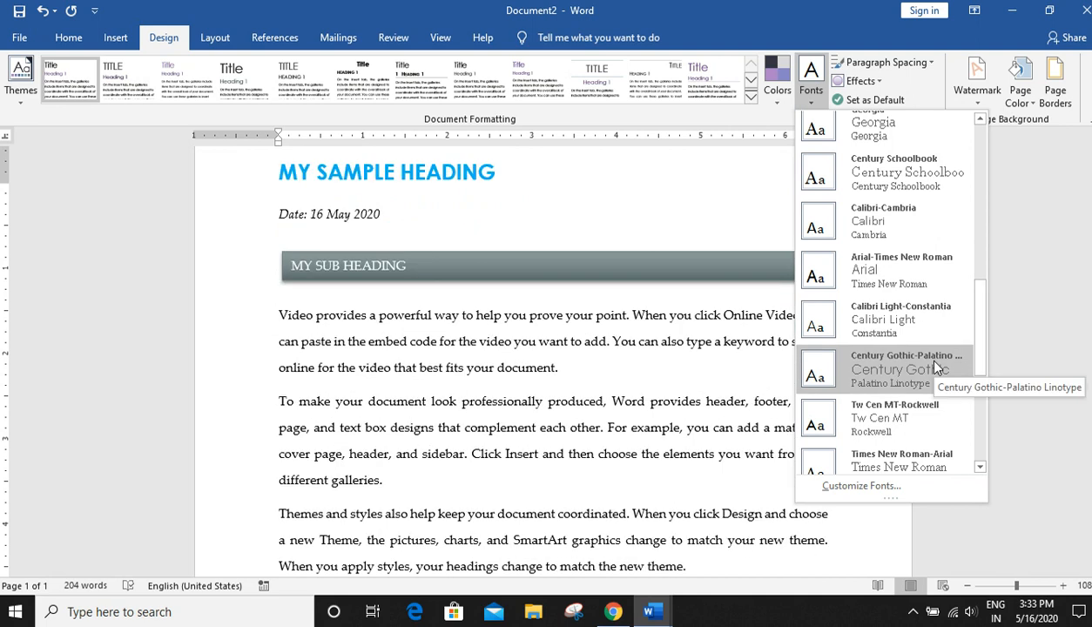
{"action": "left_click", "coordinate": [934, 363]}
{"action": "scroll", "coordinate": [793, 380], "scroll_direction": "down", "scroll_amount": 3}
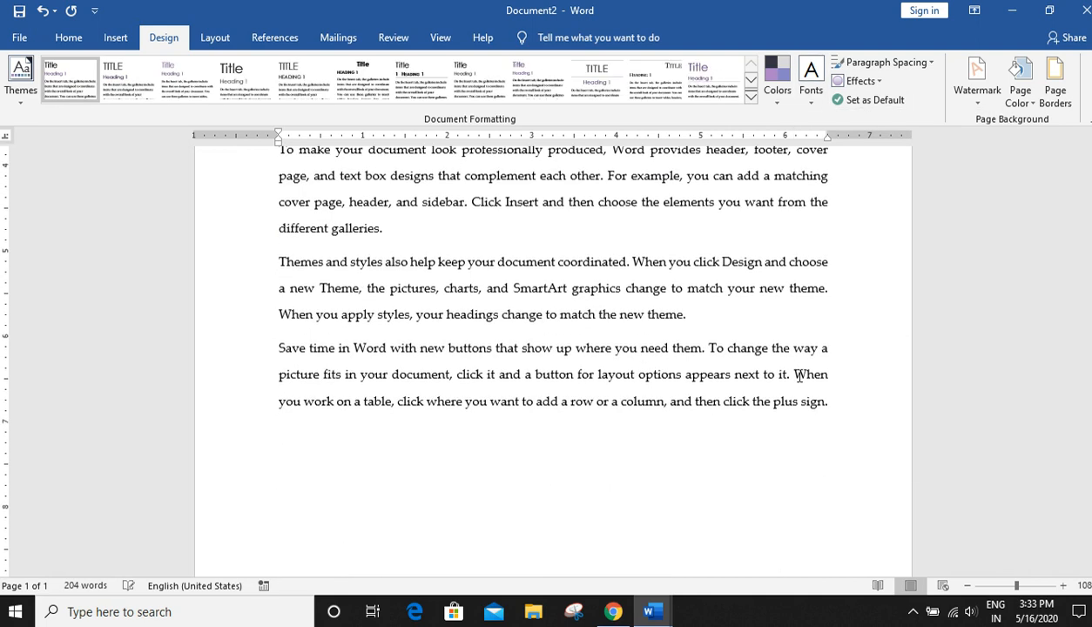
{"action": "scroll", "coordinate": [800, 376], "scroll_direction": "up", "scroll_amount": 4}
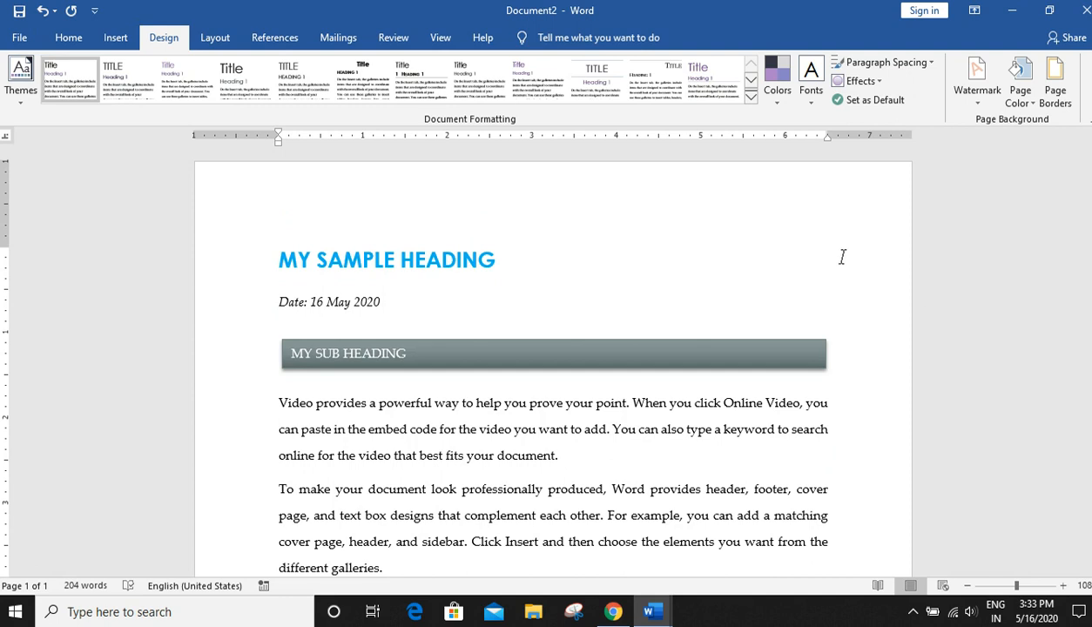
{"action": "scroll", "coordinate": [918, 380], "scroll_direction": "down", "scroll_amount": 2}
{"action": "scroll", "coordinate": [916, 366], "scroll_direction": "up", "scroll_amount": 1}
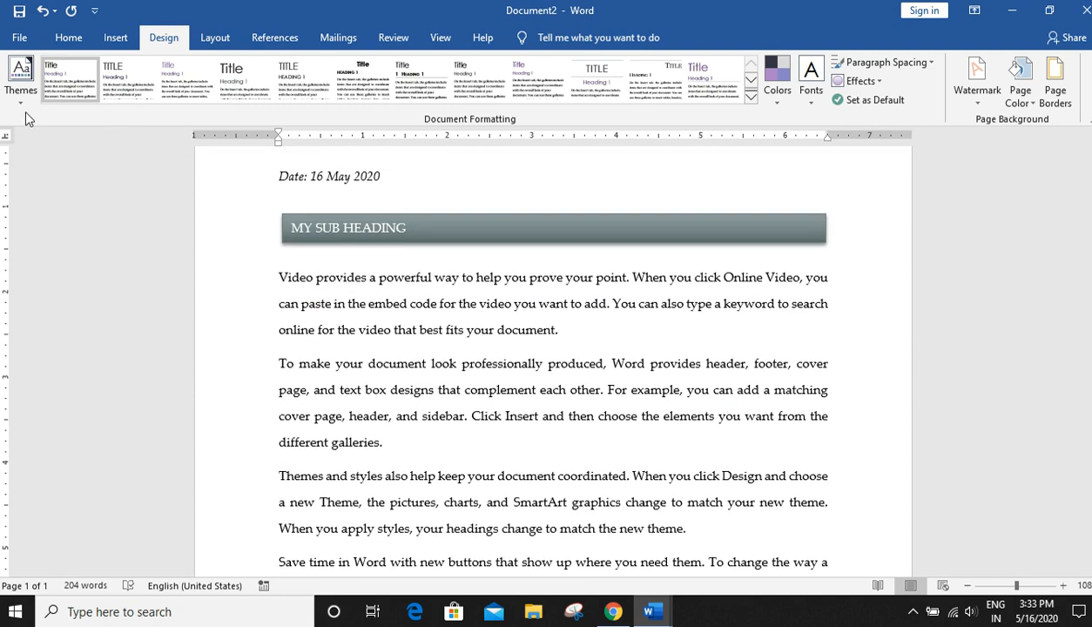
{"action": "left_click", "coordinate": [21, 80]}
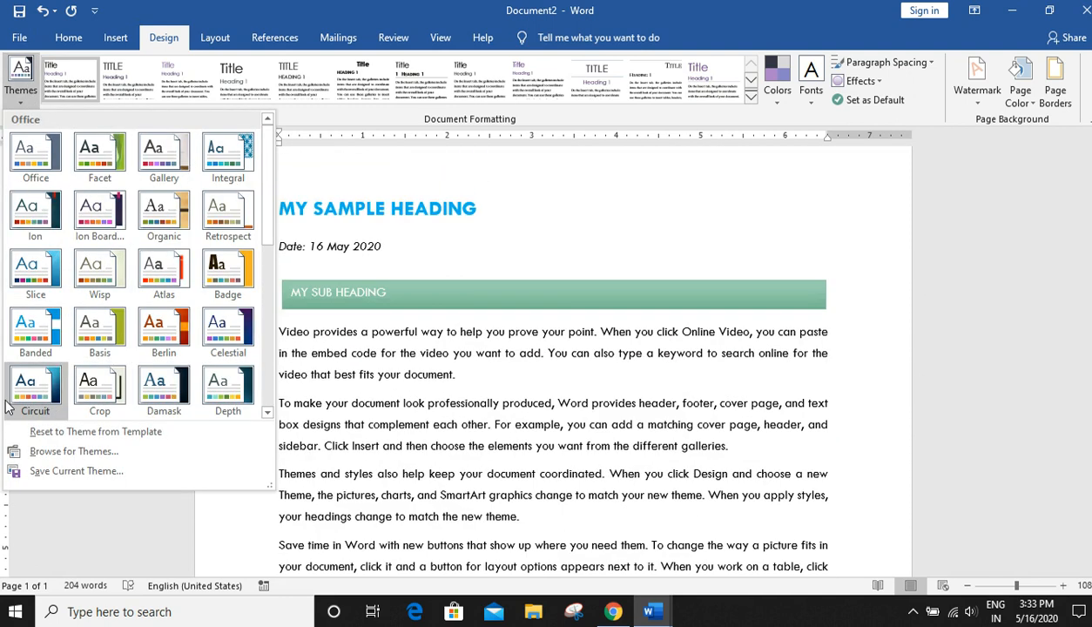
{"action": "left_click", "coordinate": [812, 176]}
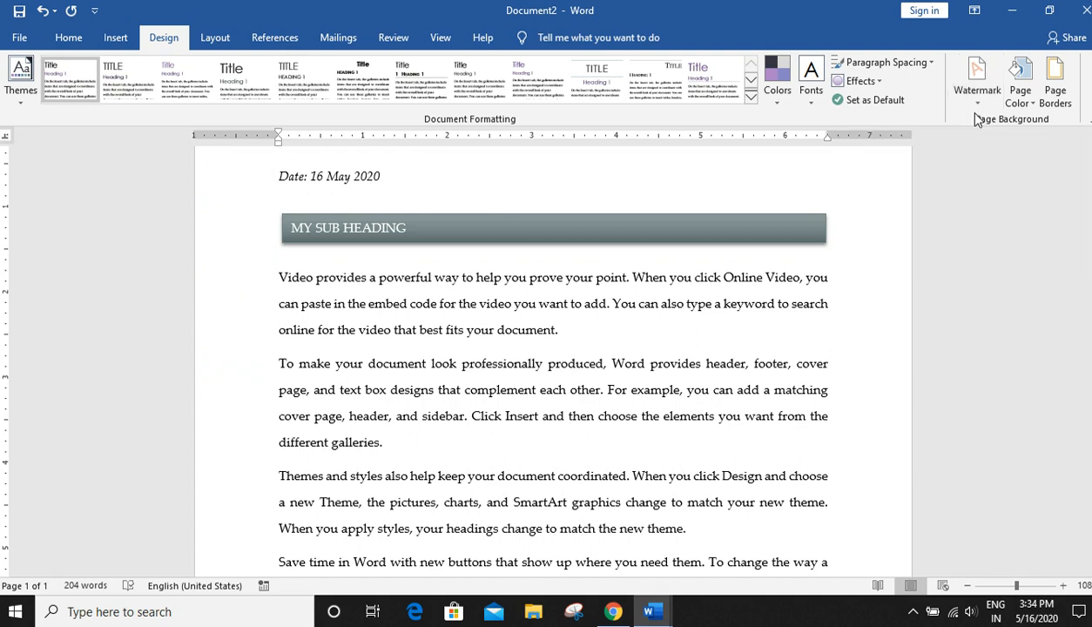
- Add the DO NOT COPY 1 watermark to the page
{"action": "left_click", "coordinate": [965, 85]}
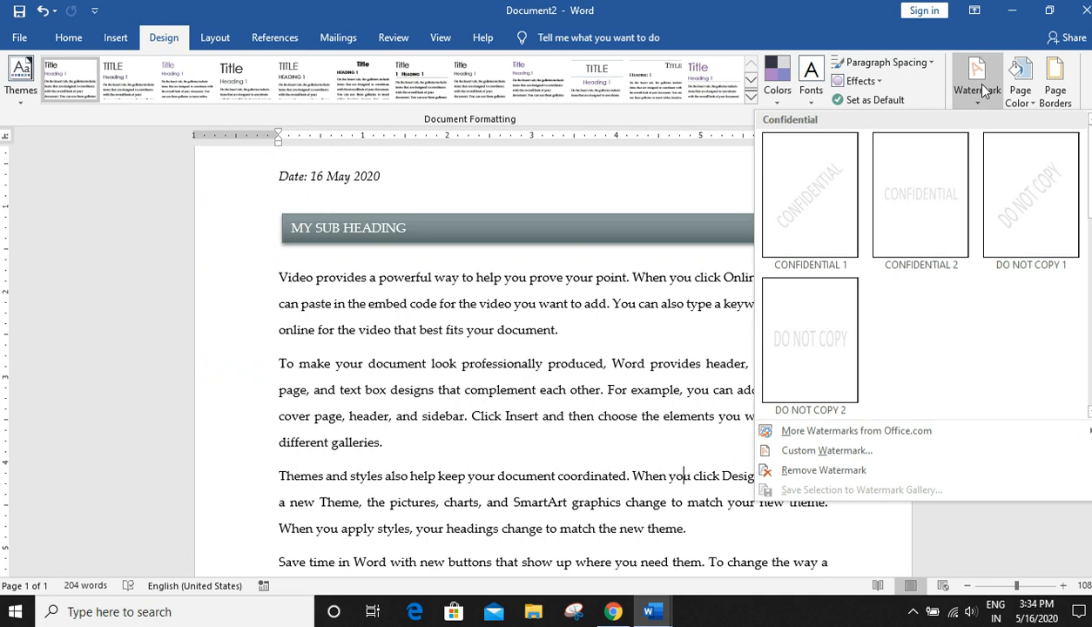
{"action": "left_click", "coordinate": [994, 202]}
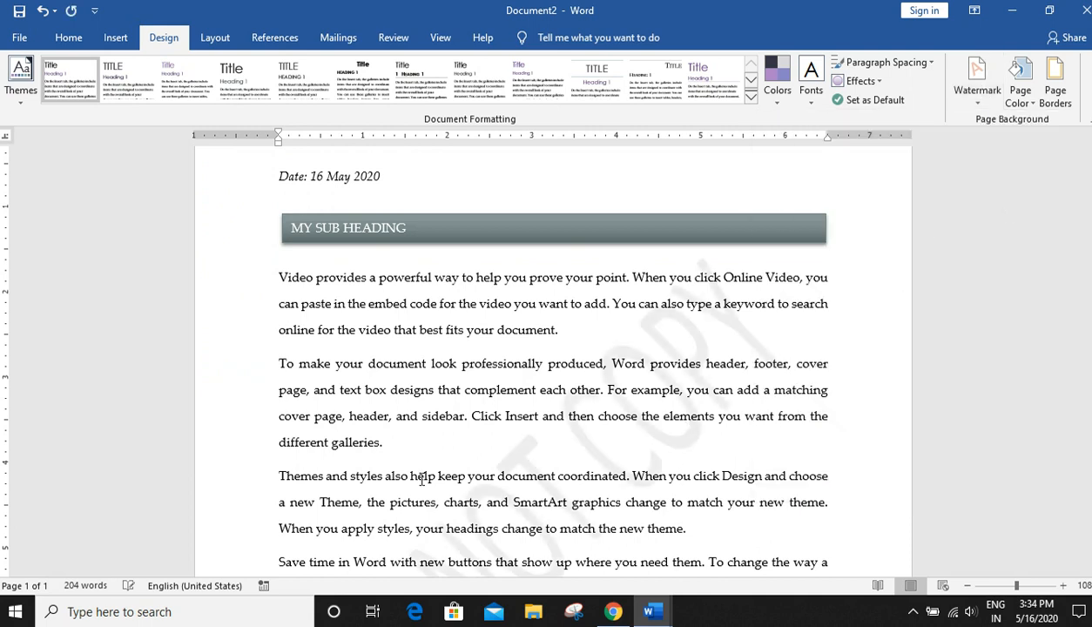
- Replace the watermark with a custom text watermark reading GDS
{"action": "scroll", "coordinate": [675, 435], "scroll_direction": "down", "scroll_amount": 3}
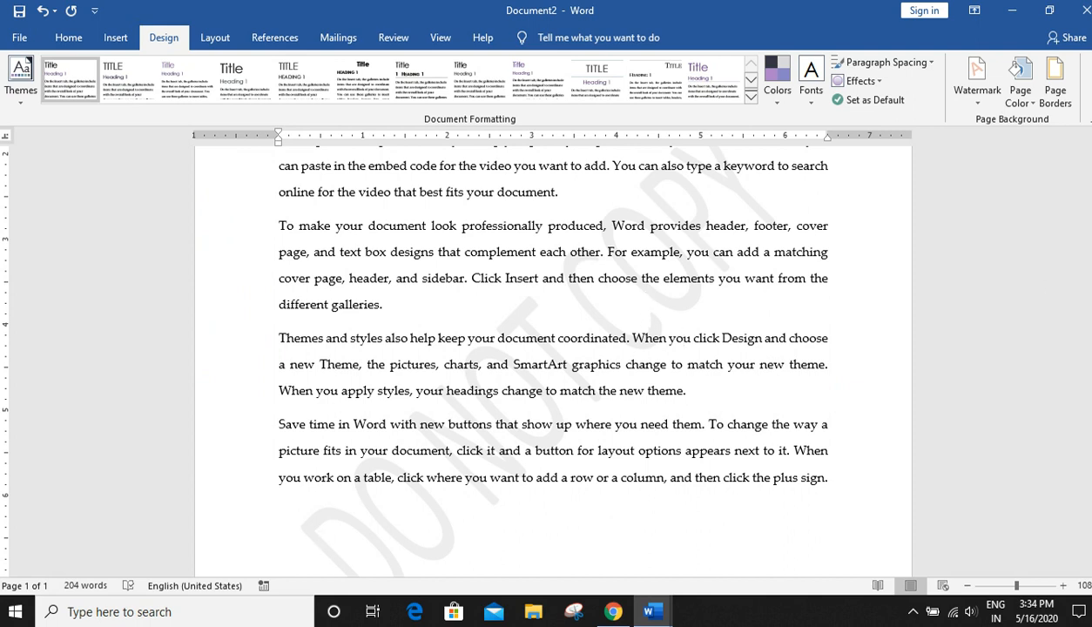
{"action": "scroll", "coordinate": [1073, 227], "scroll_direction": "up", "scroll_amount": 3}
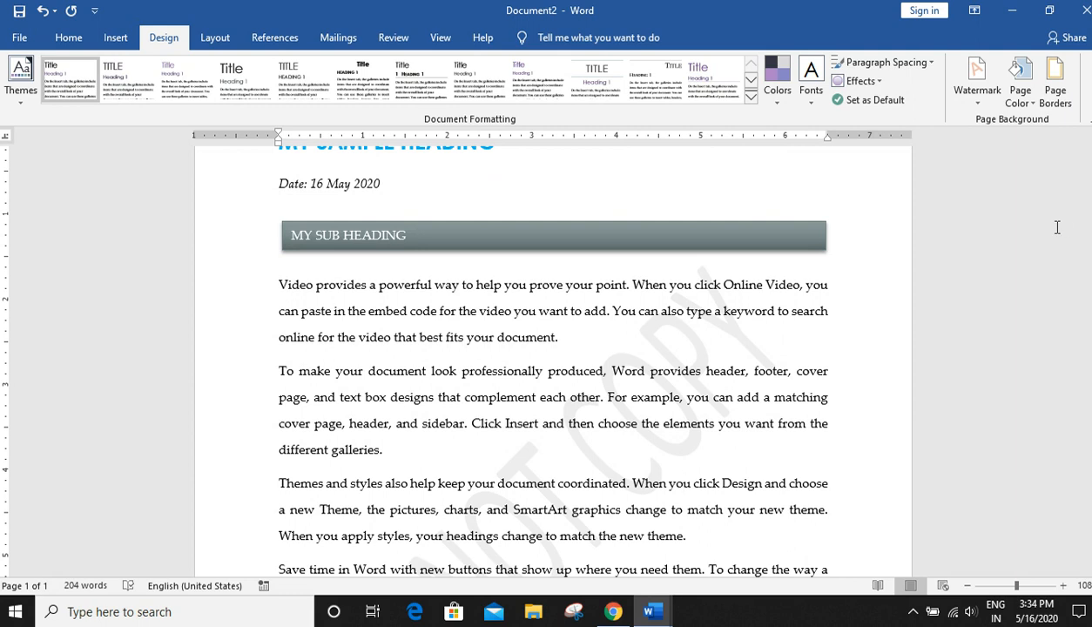
{"action": "scroll", "coordinate": [793, 383], "scroll_direction": "down", "scroll_amount": 3}
{"action": "scroll", "coordinate": [793, 383], "scroll_direction": "up", "scroll_amount": 2}
{"action": "scroll", "coordinate": [794, 400], "scroll_direction": "up", "scroll_amount": 3}
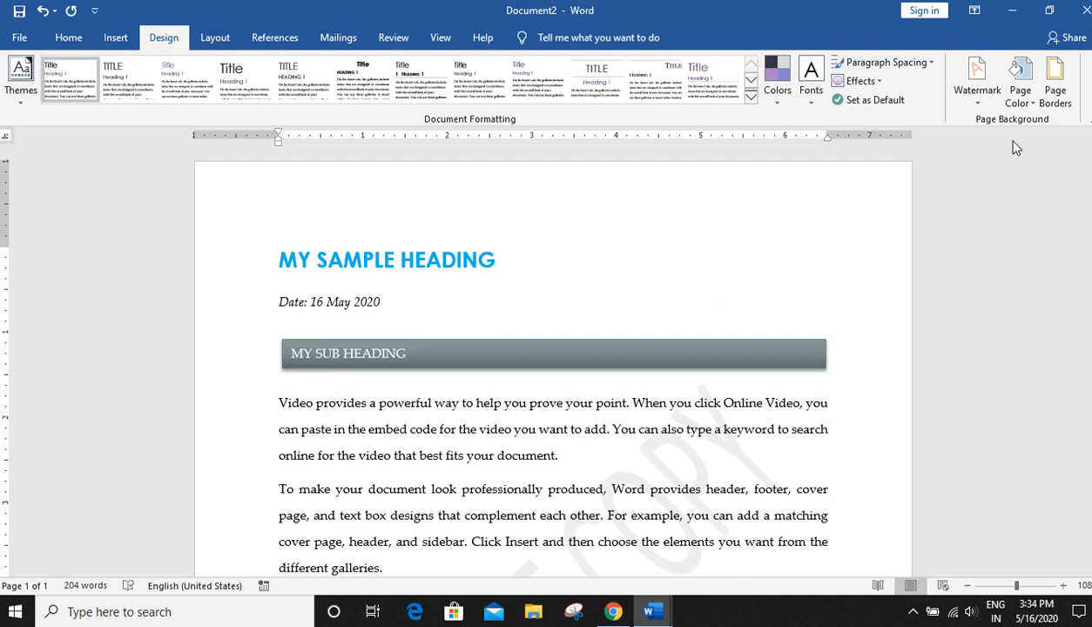
{"action": "left_click", "coordinate": [986, 106]}
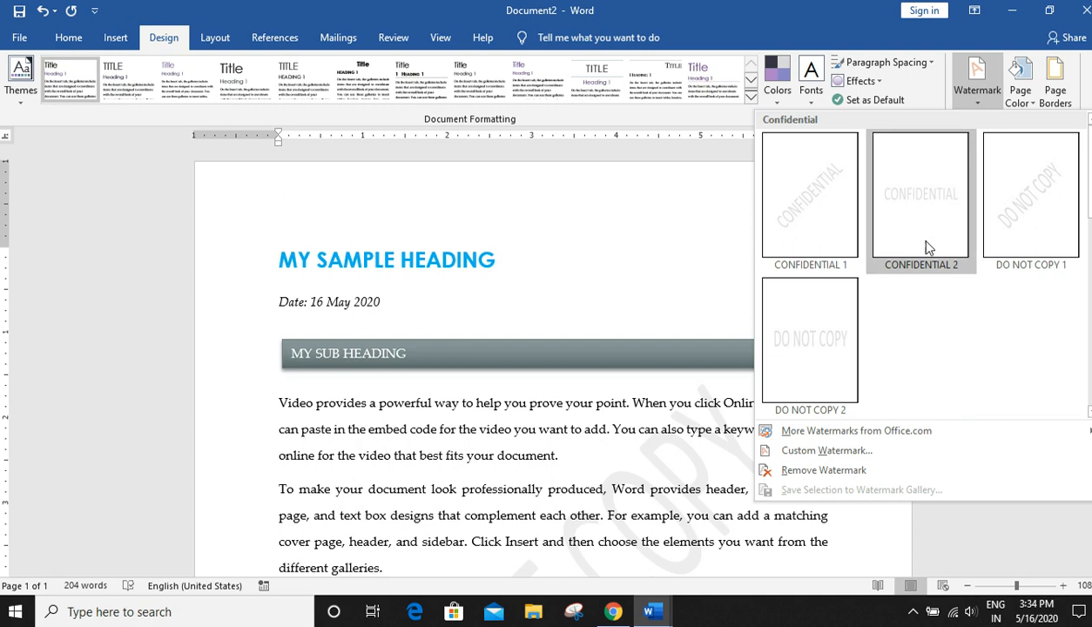
{"action": "left_click", "coordinate": [832, 451]}
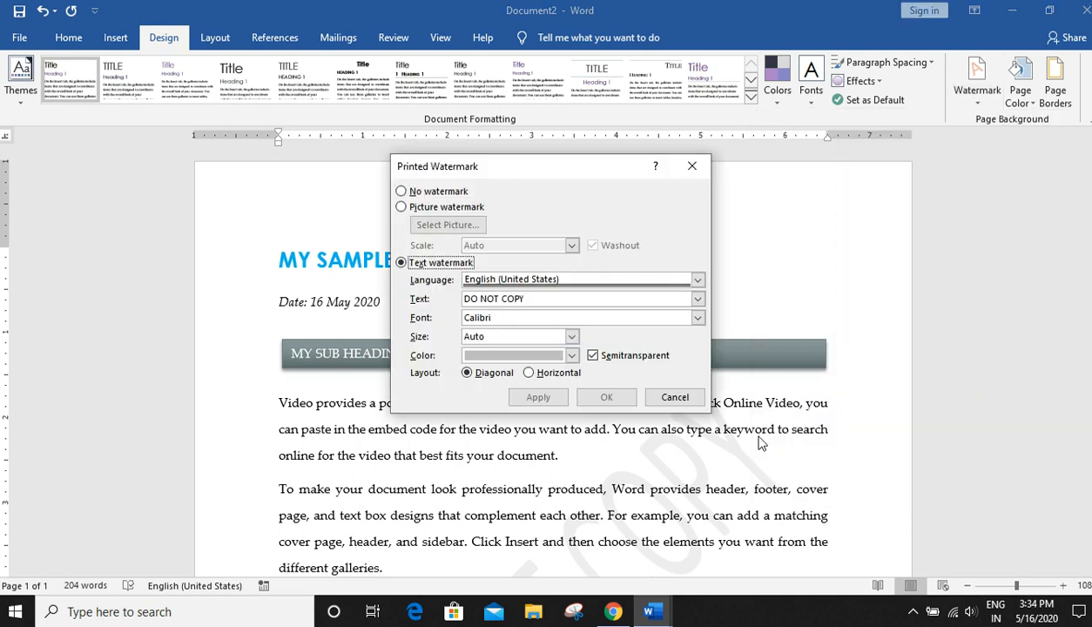
{"action": "left_click", "coordinate": [557, 302]}
{"action": "left_click_drag", "start_coordinate": [557, 303], "coordinate": [292, 292]}
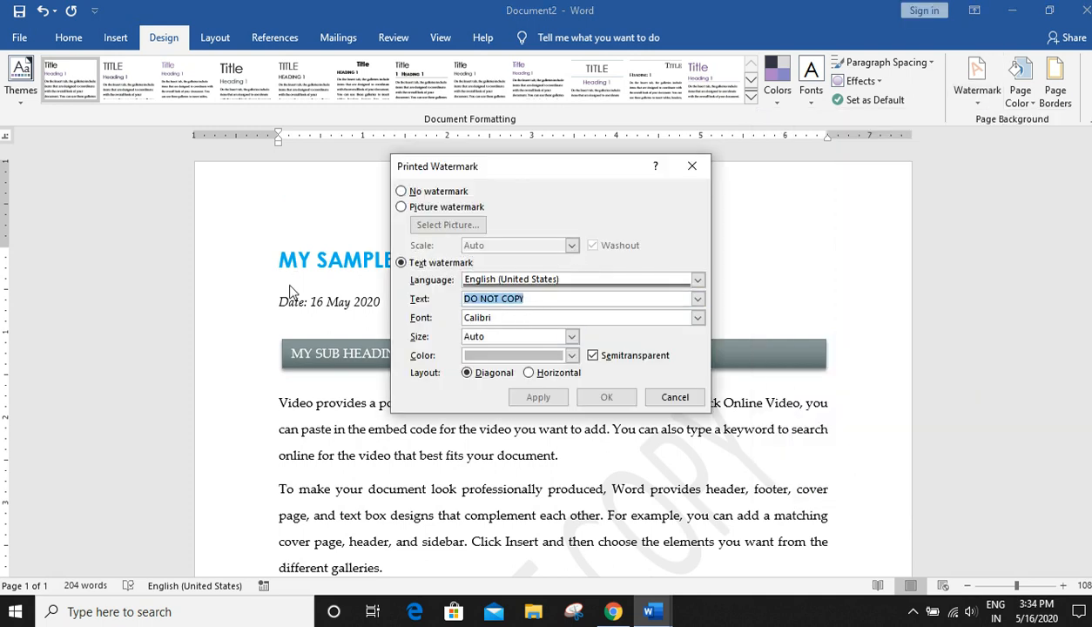
{"action": "type", "text": "g"}
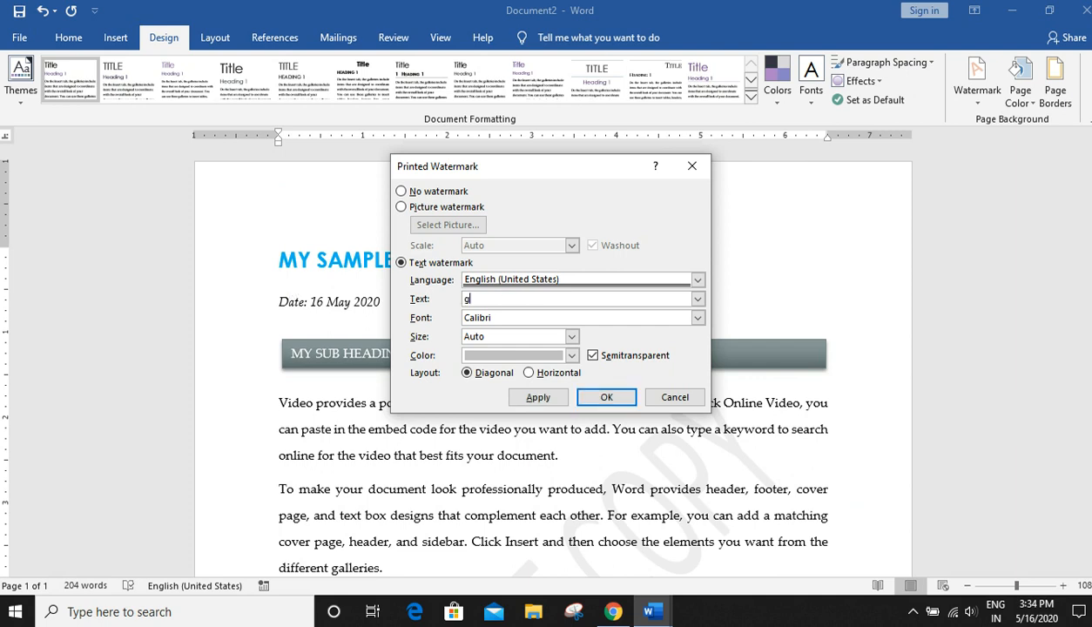
{"action": "key", "text": "BackSpace"}
{"action": "type", "text": "GDS"}
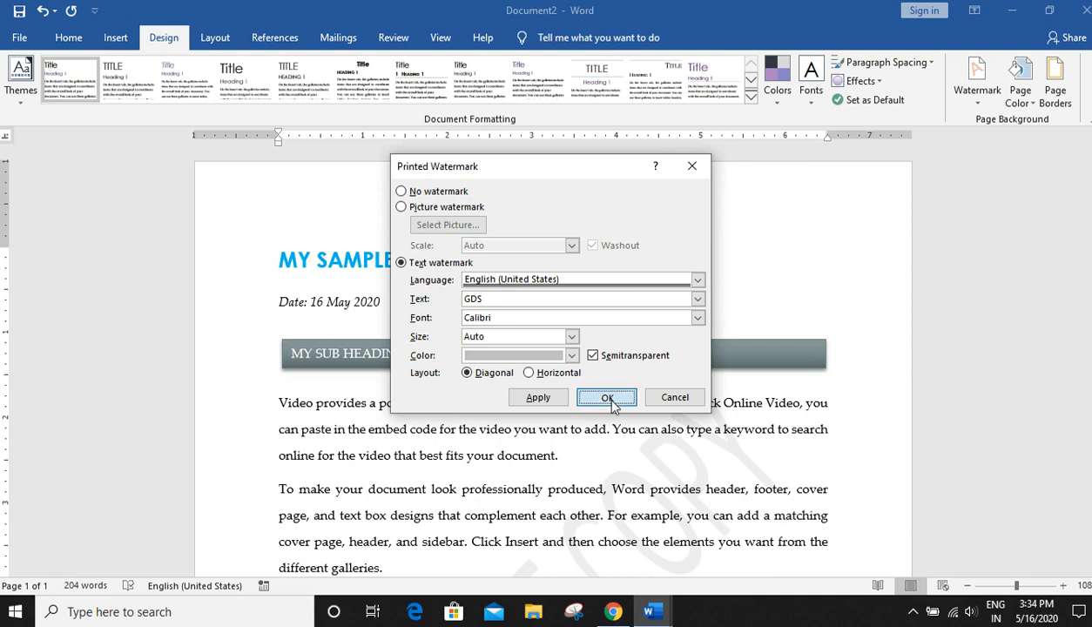
{"action": "left_click", "coordinate": [601, 397]}
{"action": "scroll", "coordinate": [839, 387], "scroll_direction": "down", "scroll_amount": 5}
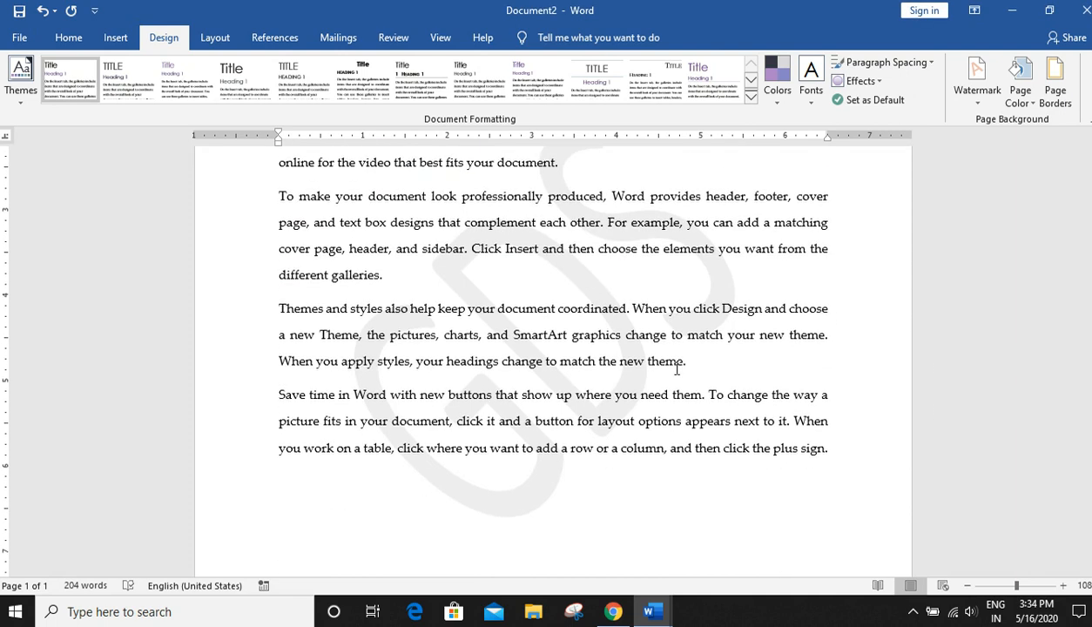
{"action": "scroll", "coordinate": [609, 383], "scroll_direction": "up", "scroll_amount": 4}
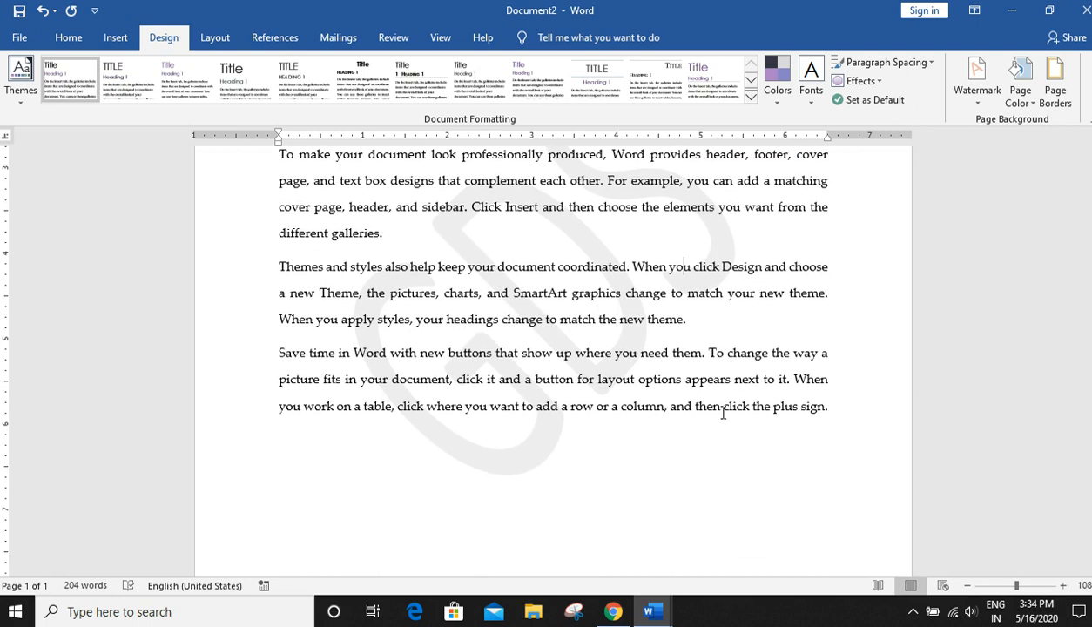
{"action": "scroll", "coordinate": [723, 415], "scroll_direction": "down", "scroll_amount": 3}
{"action": "scroll", "coordinate": [722, 409], "scroll_direction": "up", "scroll_amount": 5}
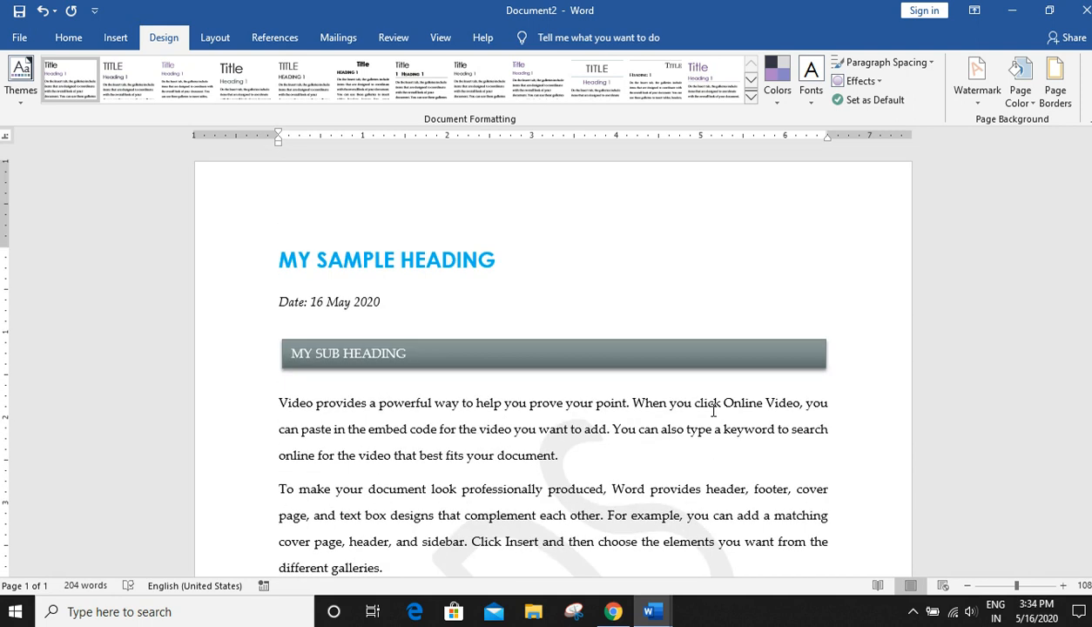
{"action": "left_click", "coordinate": [979, 108]}
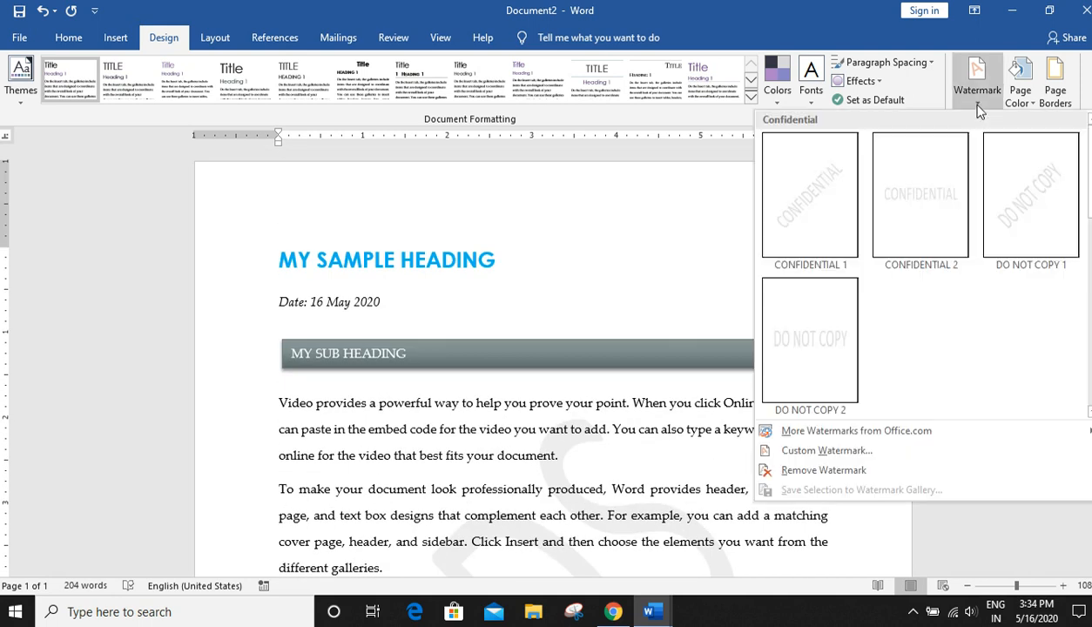
{"action": "left_click", "coordinate": [978, 108]}
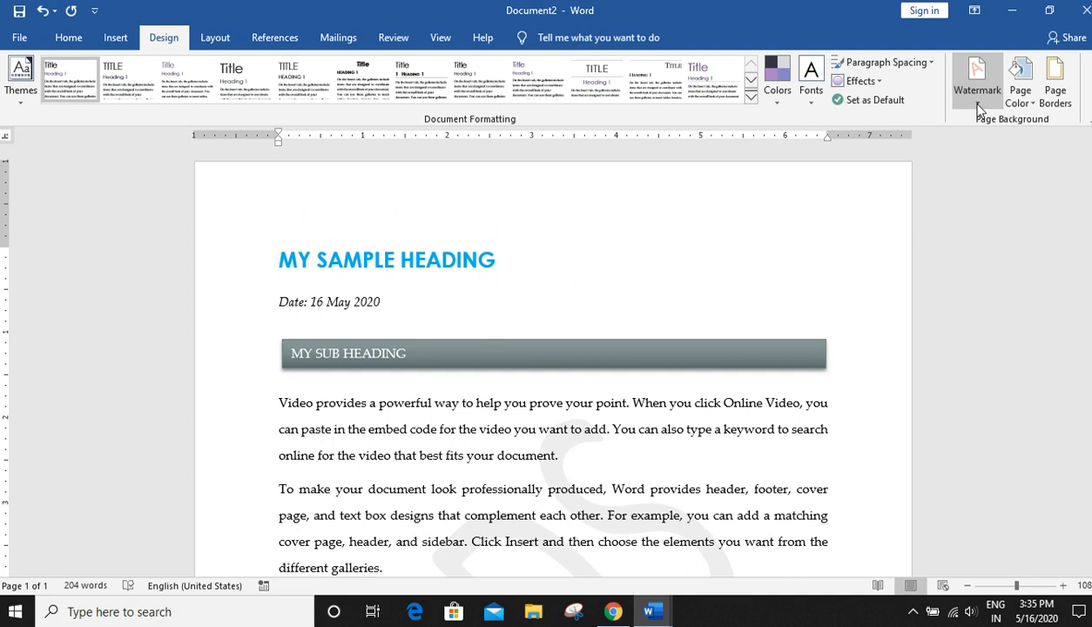
- Set the page color to a dark blue-gray theme color
{"action": "left_click", "coordinate": [1032, 105]}
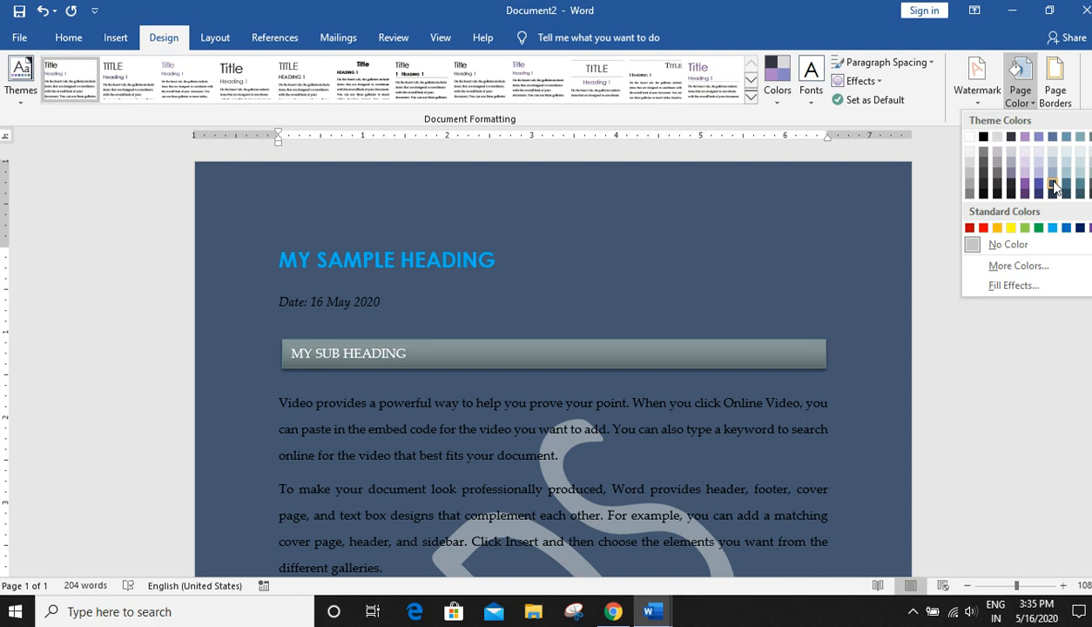
{"action": "left_click", "coordinate": [1054, 186]}
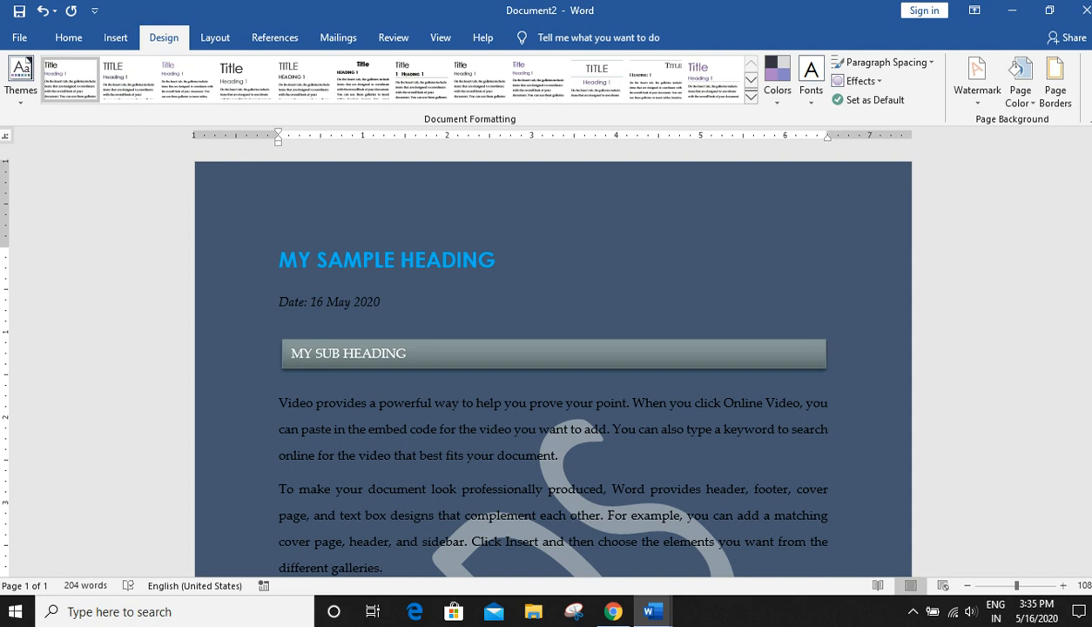
{"action": "scroll", "coordinate": [560, 521], "scroll_direction": "down", "scroll_amount": 3}
- Select all the document text and change its font color to white
{"action": "key", "text": "ctrl+a"}
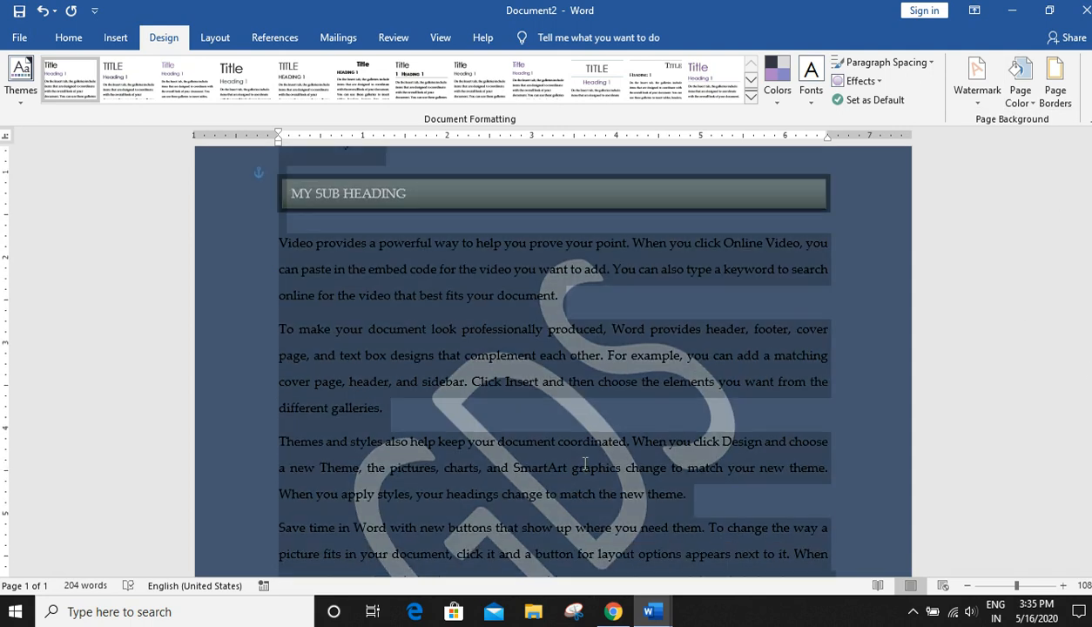
{"action": "scroll", "coordinate": [613, 495], "scroll_direction": "up", "scroll_amount": 3}
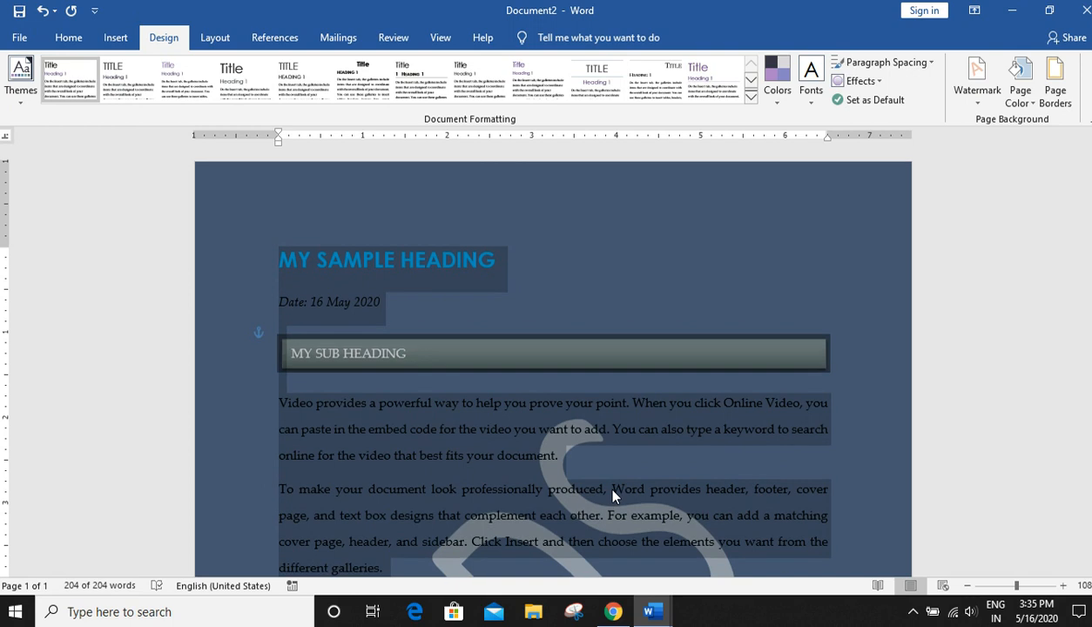
{"action": "left_click", "coordinate": [69, 38]}
{"action": "left_click", "coordinate": [324, 94]}
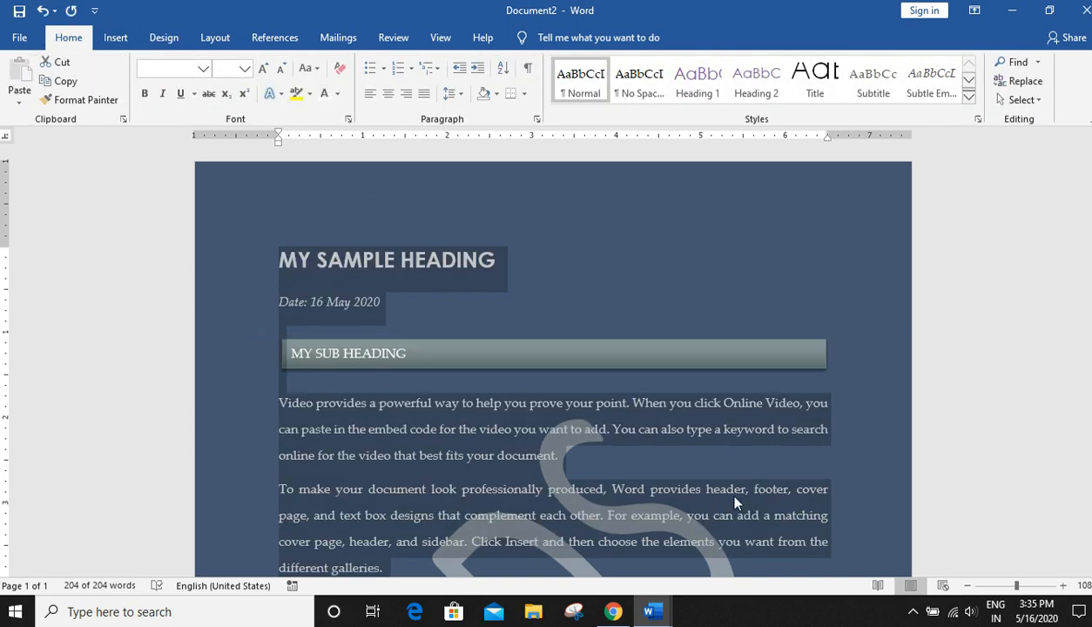
{"action": "left_click", "coordinate": [737, 500]}
{"action": "left_click", "coordinate": [897, 242]}
{"action": "scroll", "coordinate": [856, 299], "scroll_direction": "down", "scroll_amount": 6}
{"action": "scroll", "coordinate": [856, 299], "scroll_direction": "down", "scroll_amount": 4}
{"action": "scroll", "coordinate": [855, 298], "scroll_direction": "up", "scroll_amount": 10}
{"action": "scroll", "coordinate": [856, 299], "scroll_direction": "down", "scroll_amount": 3}
{"action": "scroll", "coordinate": [855, 299], "scroll_direction": "up", "scroll_amount": 3}
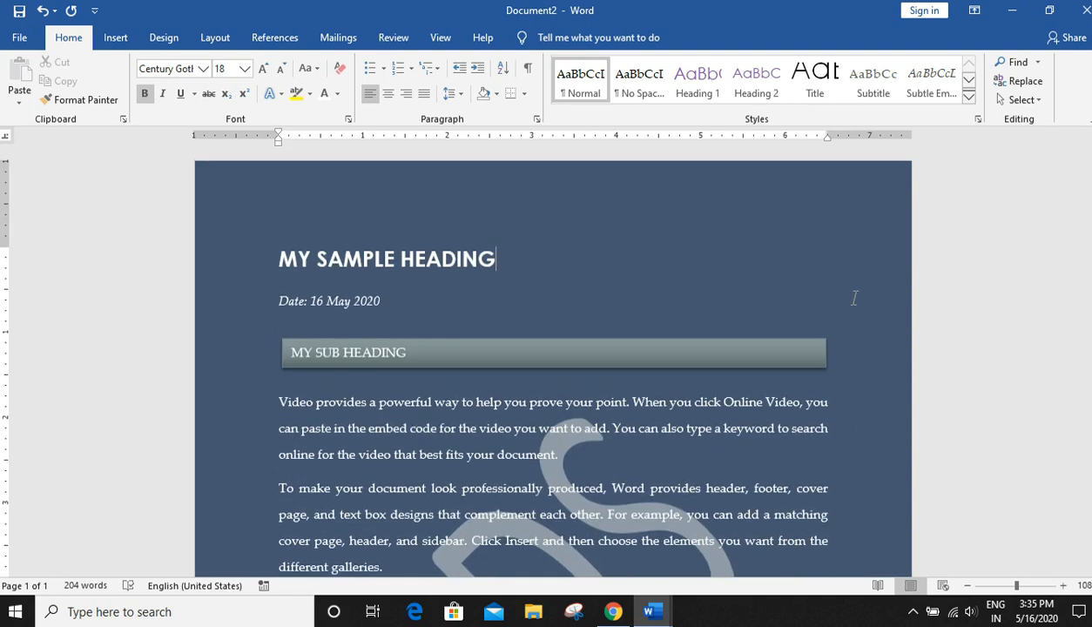
- Add a 1½ pt box page border around the whole document
{"action": "left_click", "coordinate": [175, 39]}
{"action": "left_click", "coordinate": [1056, 103]}
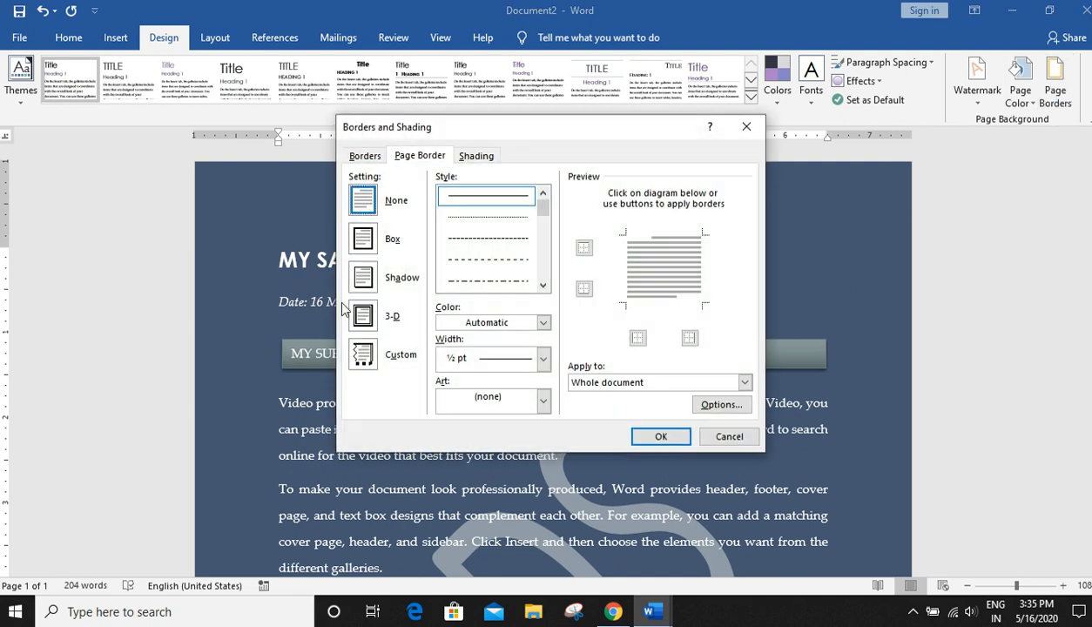
{"action": "left_click", "coordinate": [364, 245]}
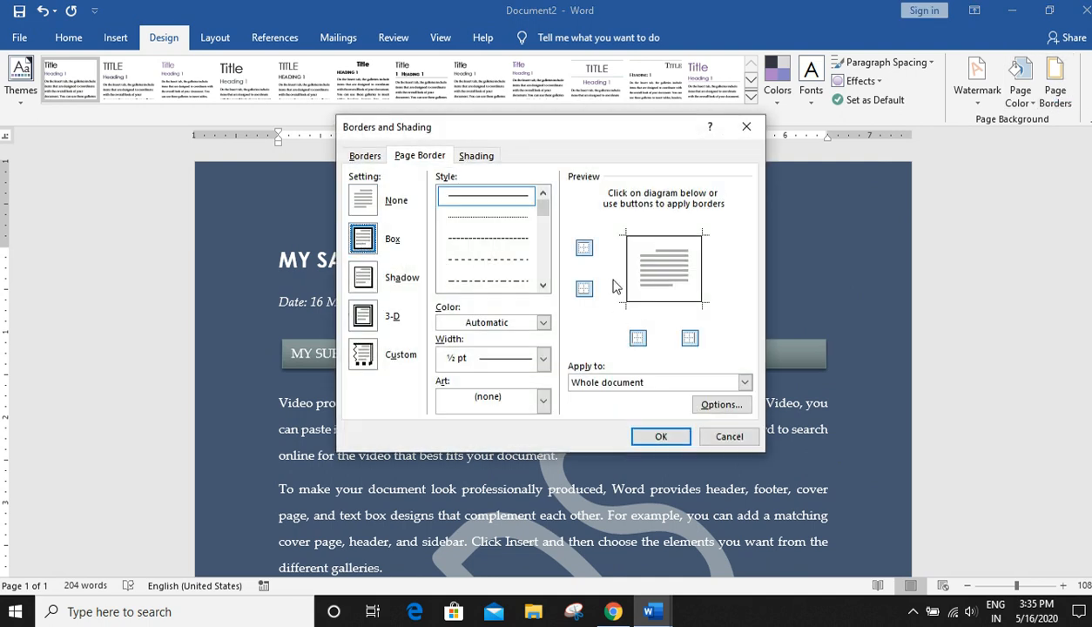
{"action": "left_click", "coordinate": [542, 358]}
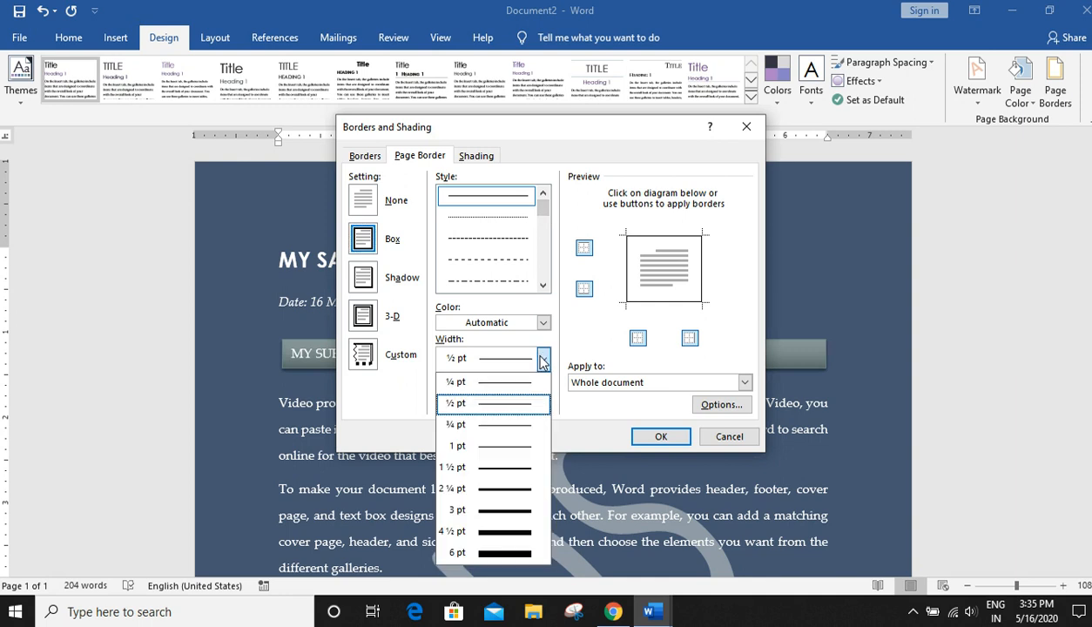
{"action": "left_click", "coordinate": [509, 470]}
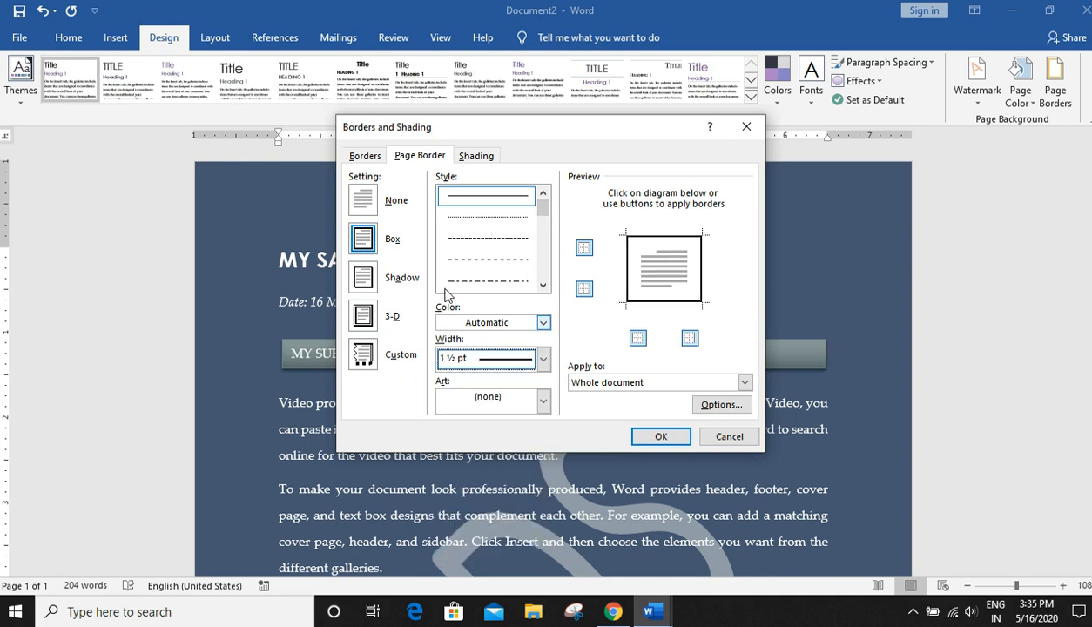
{"action": "left_click", "coordinate": [661, 437]}
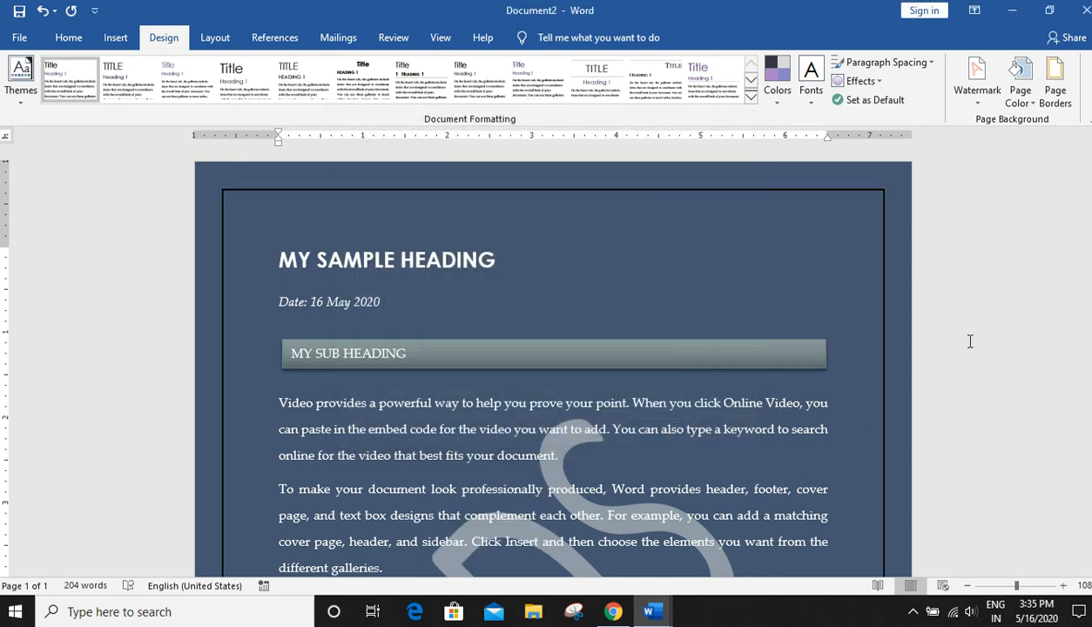
- Apply white paragraph shading to the heading paragraph and undo it
{"action": "scroll", "coordinate": [959, 348], "scroll_direction": "down", "scroll_amount": 6}
{"action": "scroll", "coordinate": [949, 369], "scroll_direction": "up", "scroll_amount": 6}
{"action": "left_click", "coordinate": [1065, 111]}
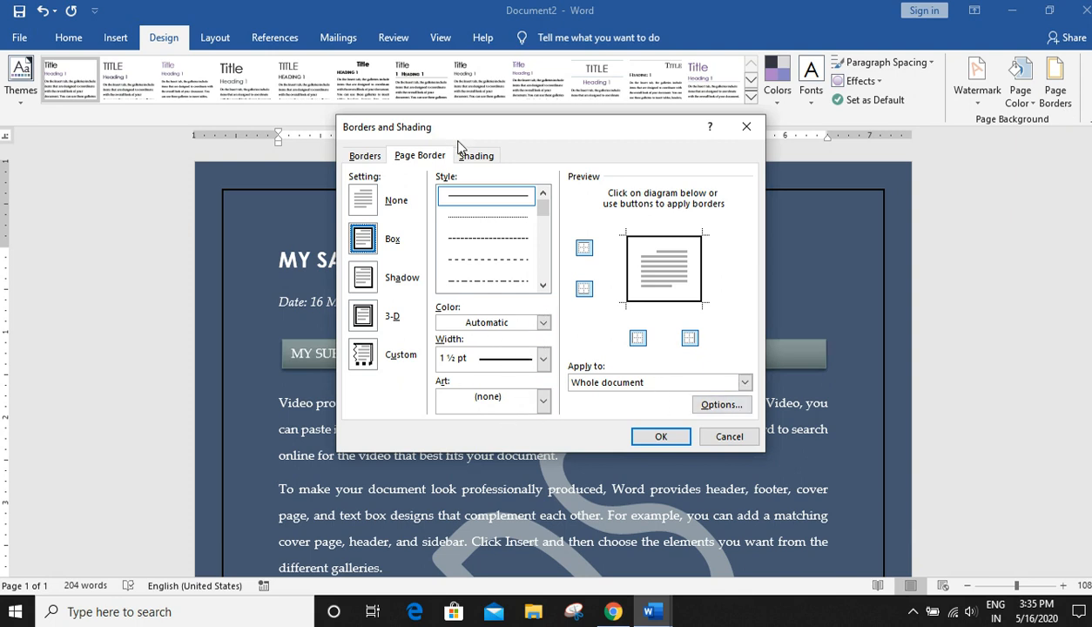
{"action": "left_click", "coordinate": [481, 159]}
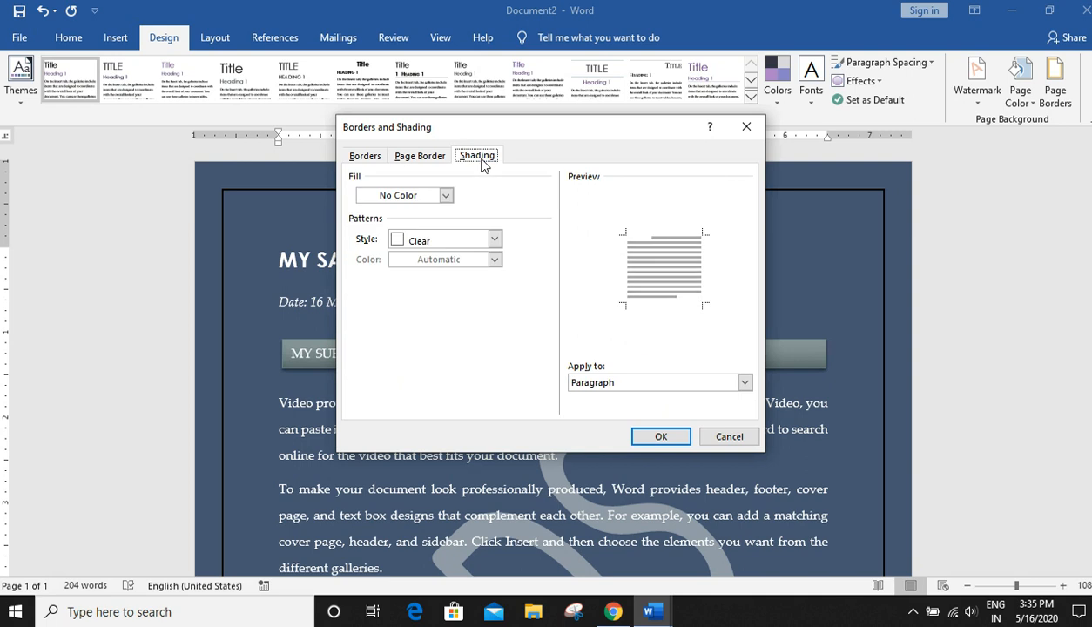
{"action": "left_click", "coordinate": [425, 240]}
{"action": "left_click", "coordinate": [425, 243]}
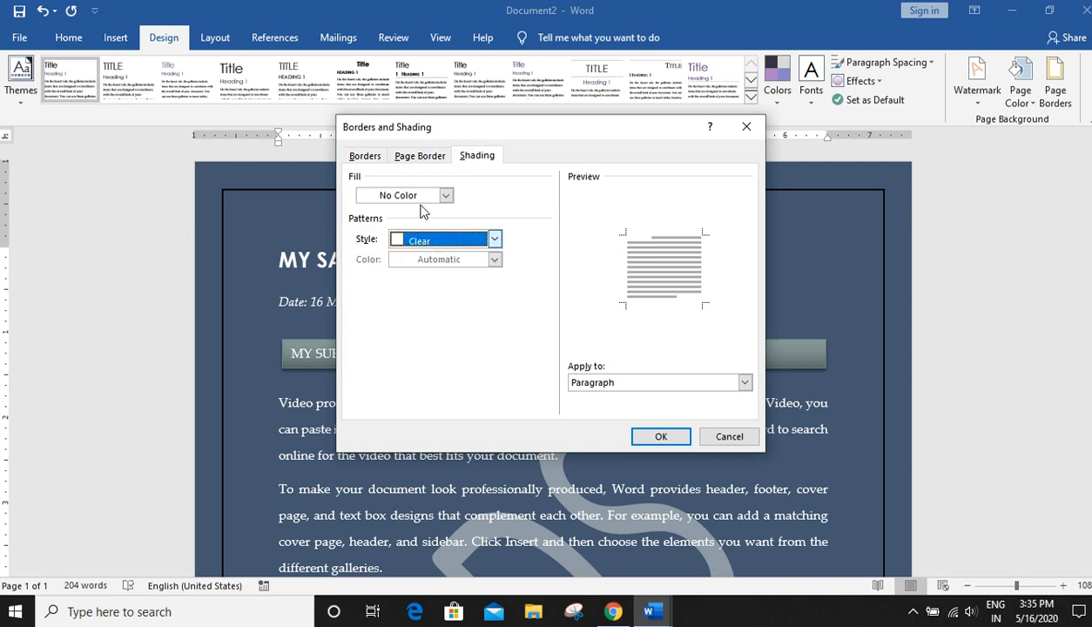
{"action": "left_click", "coordinate": [443, 195]}
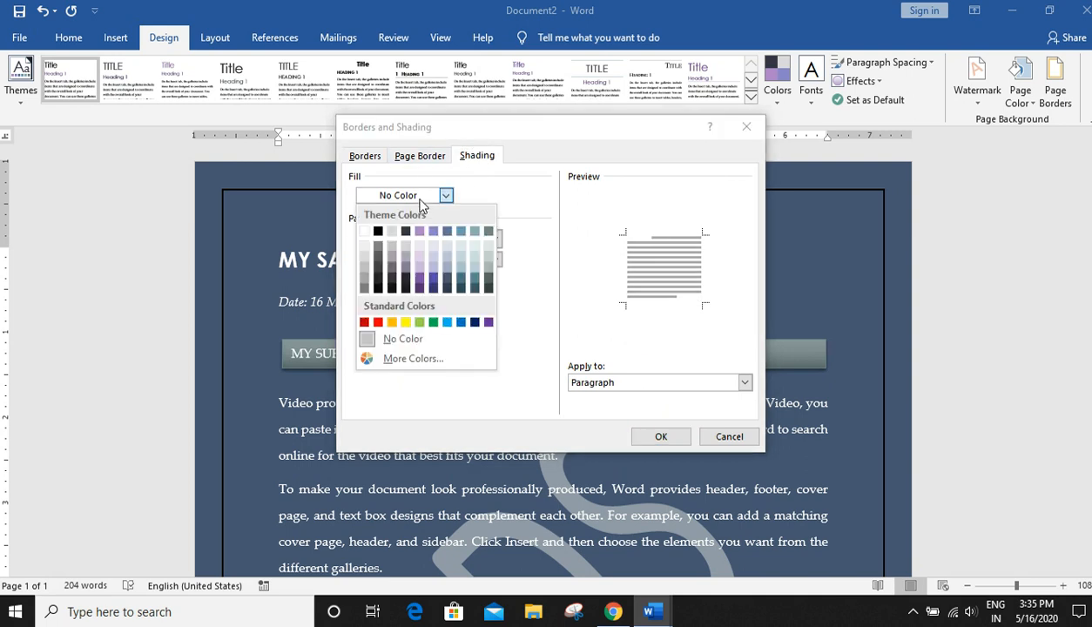
{"action": "left_click", "coordinate": [367, 250]}
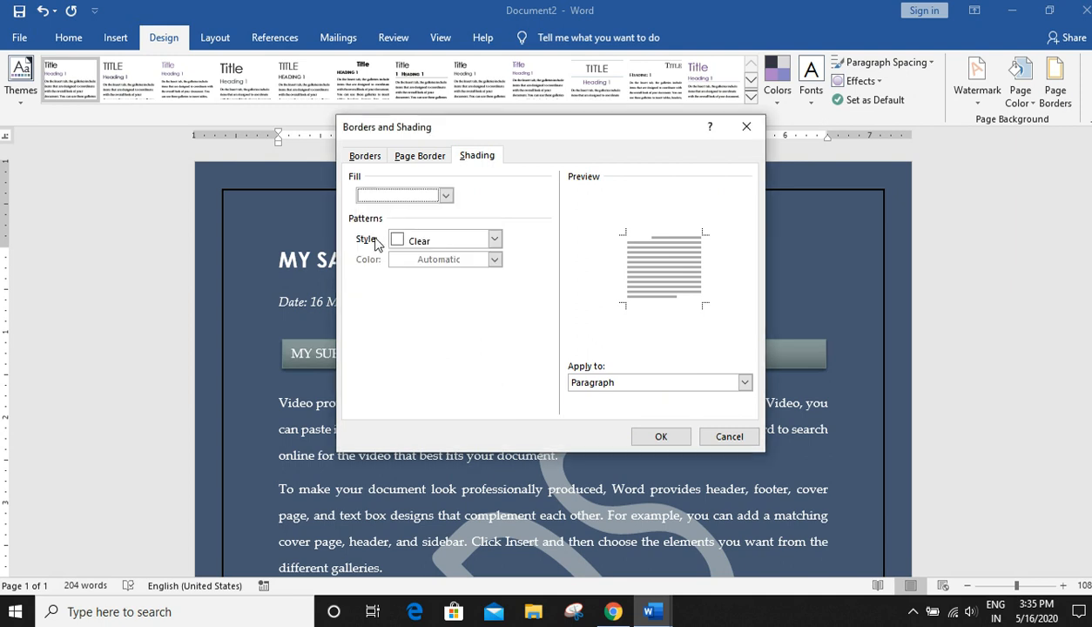
{"action": "left_click", "coordinate": [658, 435]}
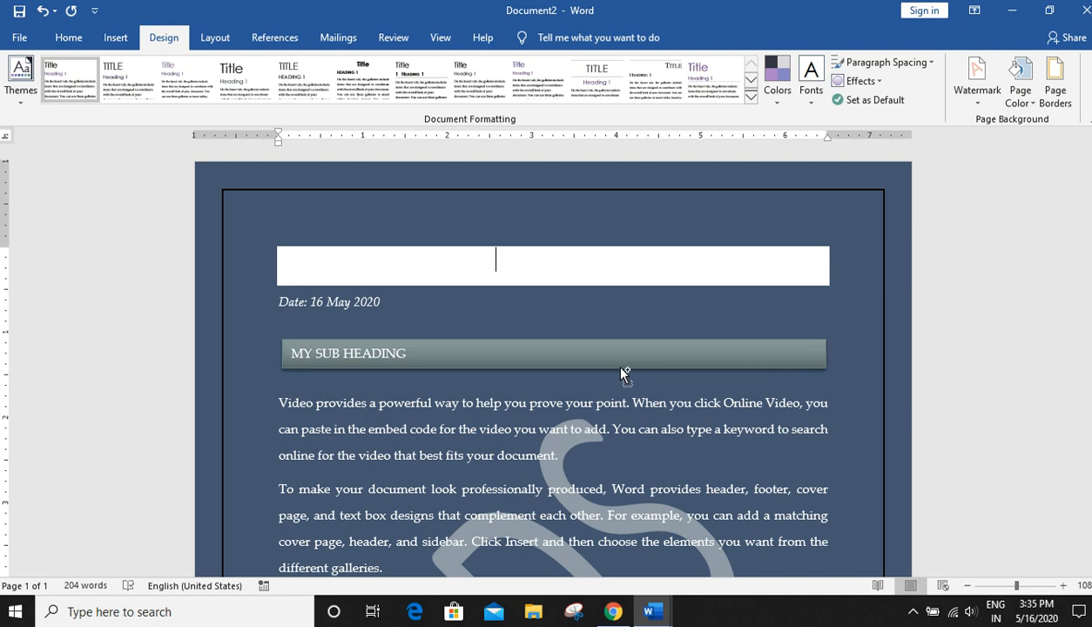
{"action": "key", "text": "ctrl+z"}
- Open the page border settings and remove the top and bottom borders, keeping only the left and right sides
{"action": "left_click", "coordinate": [1054, 103]}
{"action": "left_click", "coordinate": [364, 156]}
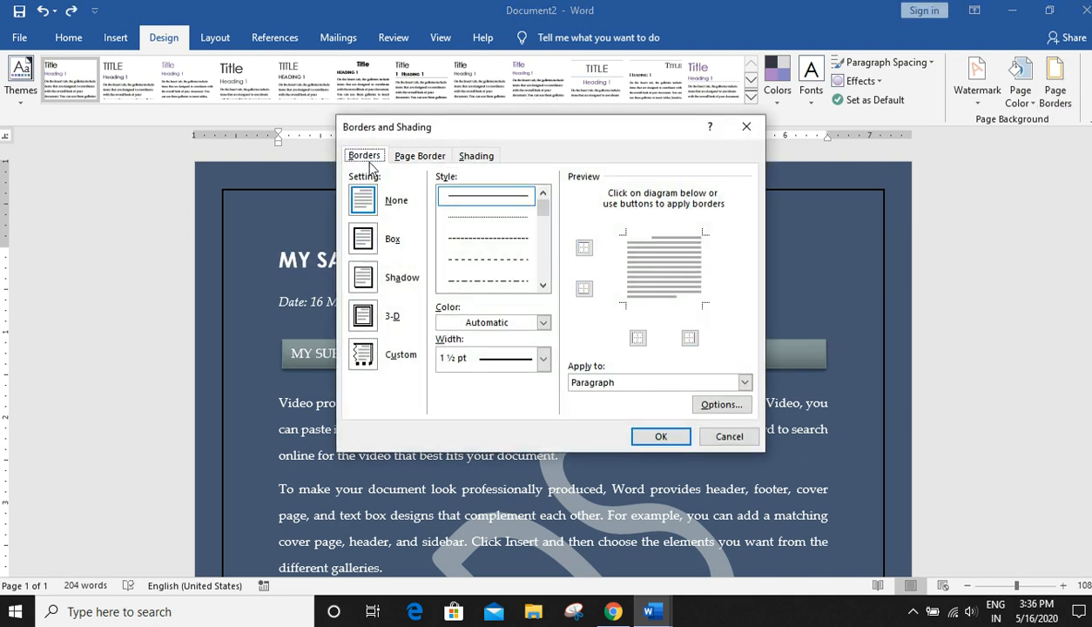
{"action": "left_click", "coordinate": [419, 157]}
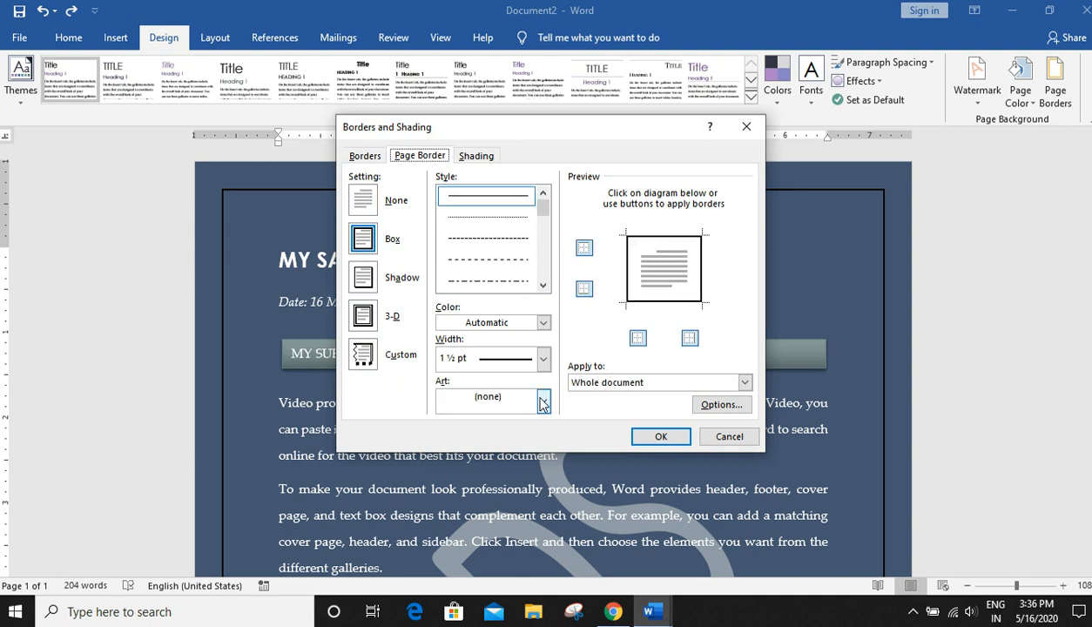
{"action": "left_click", "coordinate": [722, 404]}
{"action": "left_click", "coordinate": [685, 98]}
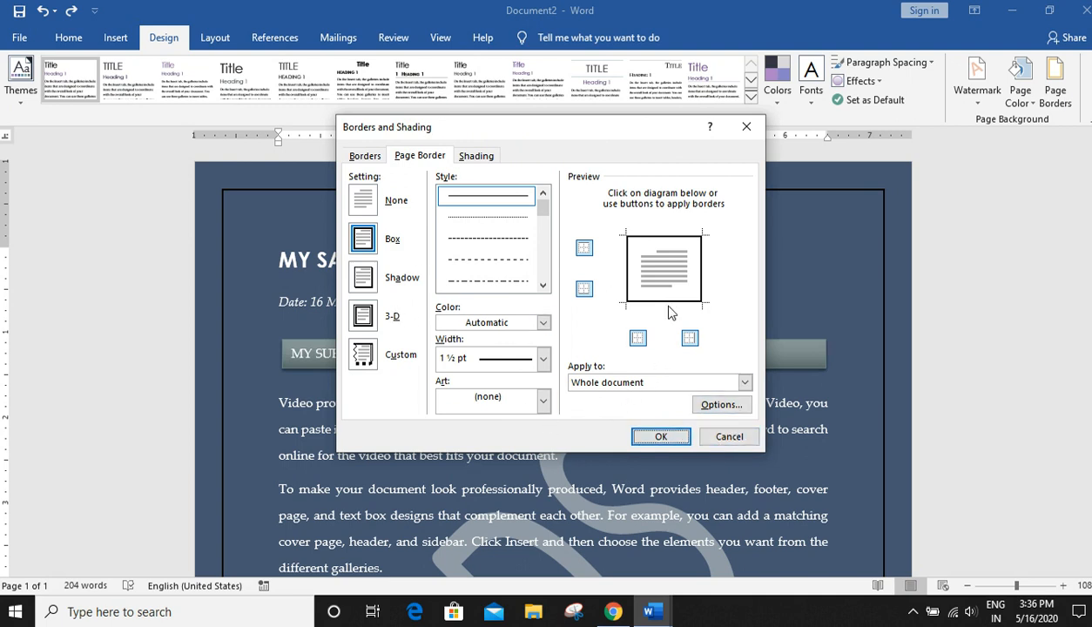
{"action": "left_click_drag", "start_coordinate": [631, 128], "coordinate": [901, 161]}
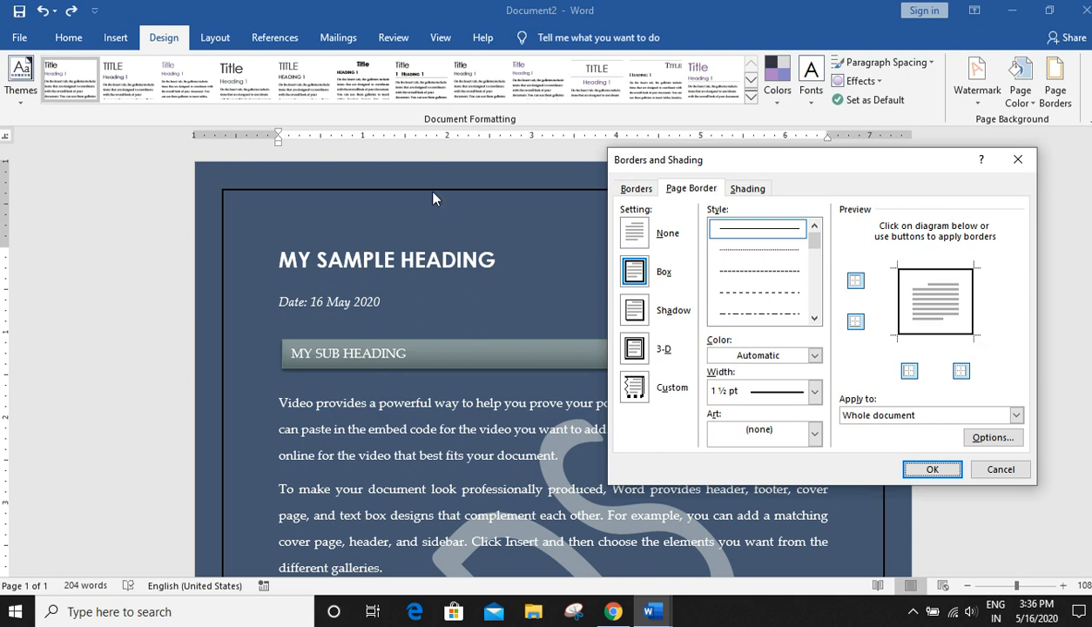
{"action": "left_click", "coordinate": [858, 286]}
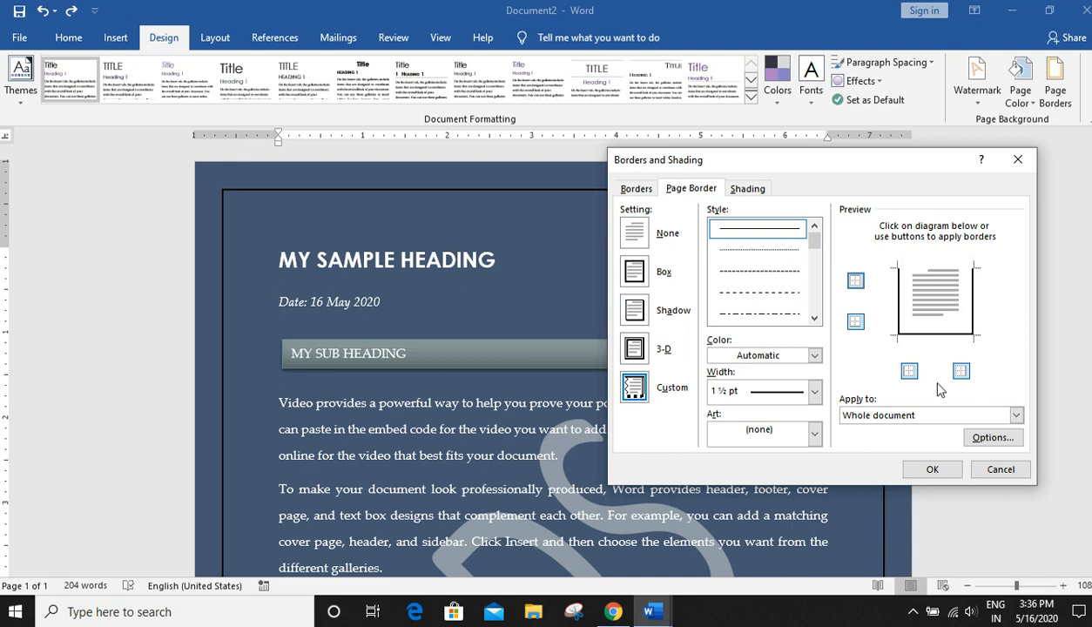
{"action": "left_click", "coordinate": [856, 321]}
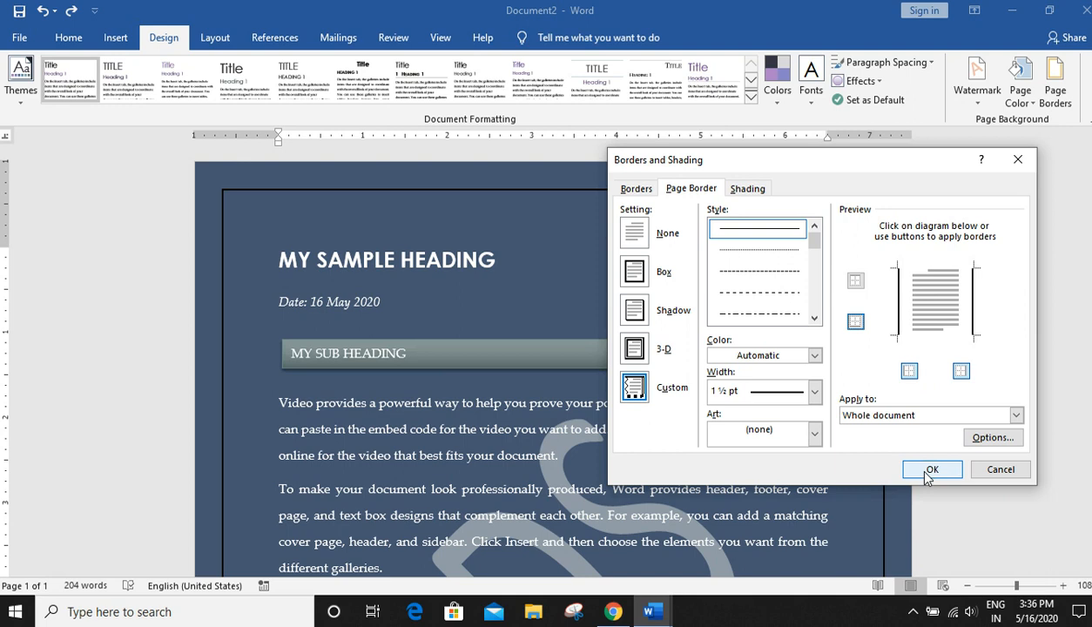
- Try to set the page border color to white and apply the side-only page border
{"action": "left_click", "coordinate": [758, 358]}
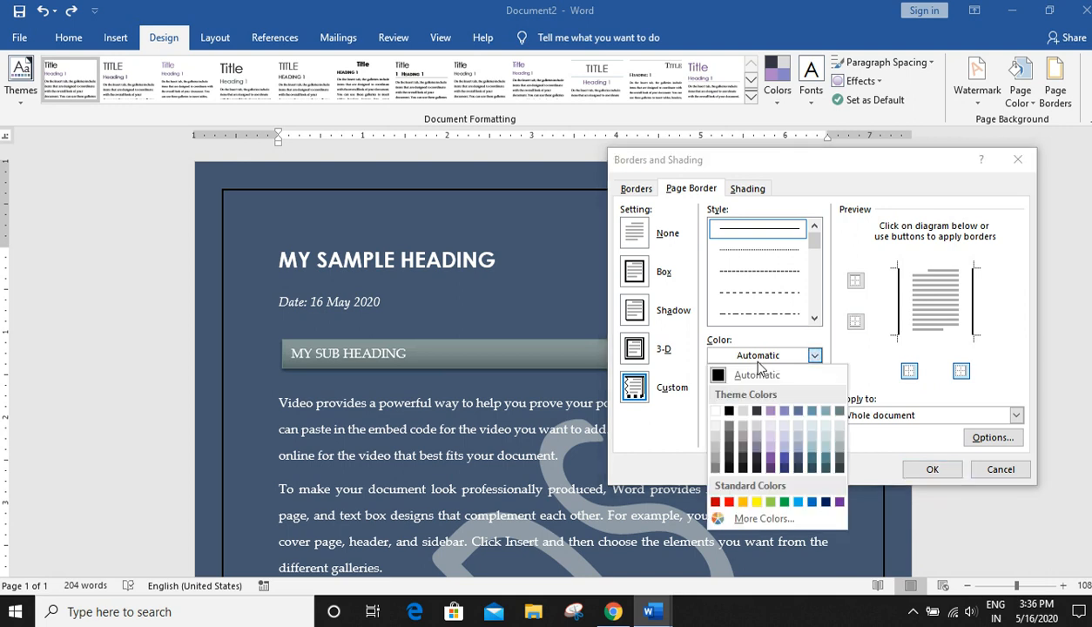
{"action": "left_click", "coordinate": [715, 412]}
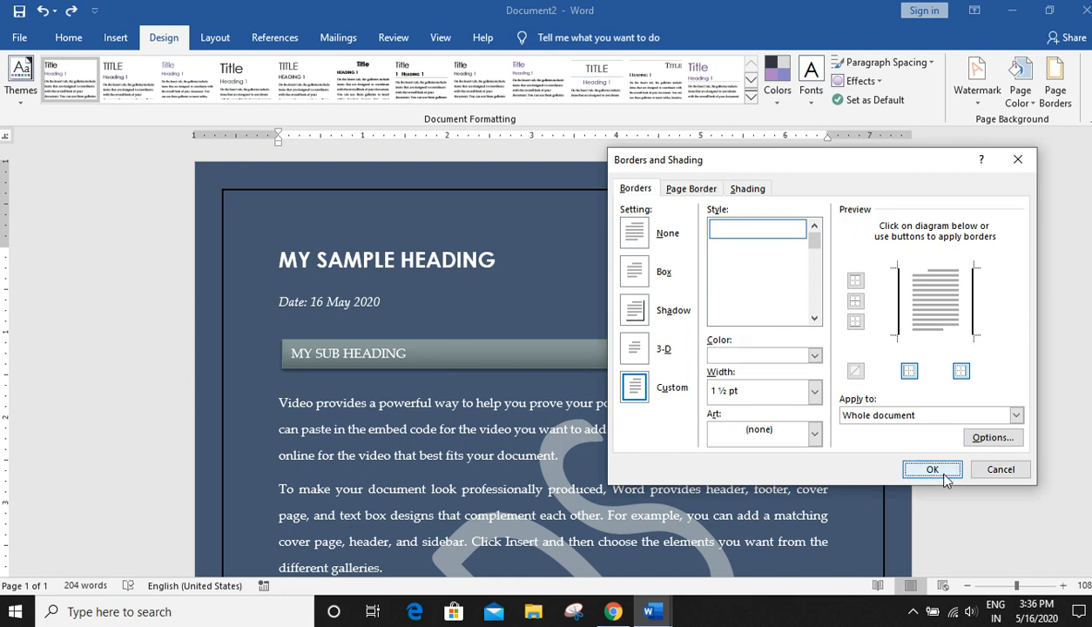
{"action": "left_click", "coordinate": [933, 470]}
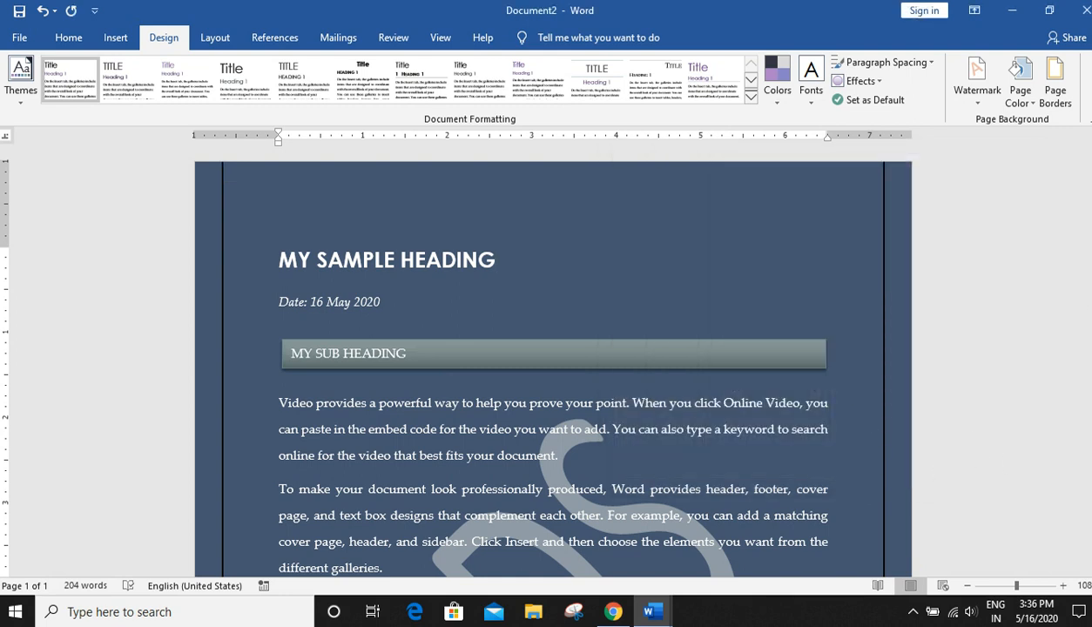
- Try again to set the page border color to white and apply it
{"action": "scroll", "coordinate": [554, 361], "scroll_direction": "down", "scroll_amount": 8}
{"action": "scroll", "coordinate": [1089, 573], "scroll_direction": "up", "scroll_amount": 8}
{"action": "scroll", "coordinate": [1066, 210], "scroll_direction": "down", "scroll_amount": 8}
{"action": "scroll", "coordinate": [1083, 370], "scroll_direction": "up", "scroll_amount": 2}
{"action": "scroll", "coordinate": [1083, 371], "scroll_direction": "up", "scroll_amount": 5}
{"action": "left_click", "coordinate": [1054, 83]}
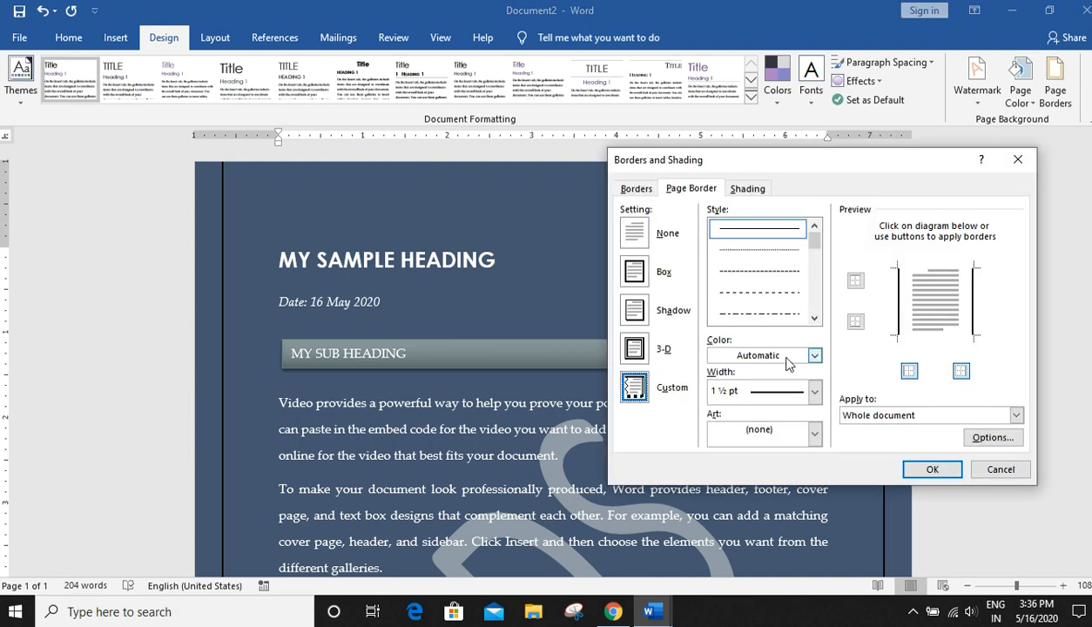
{"action": "left_click", "coordinate": [756, 356]}
{"action": "left_click", "coordinate": [714, 412]}
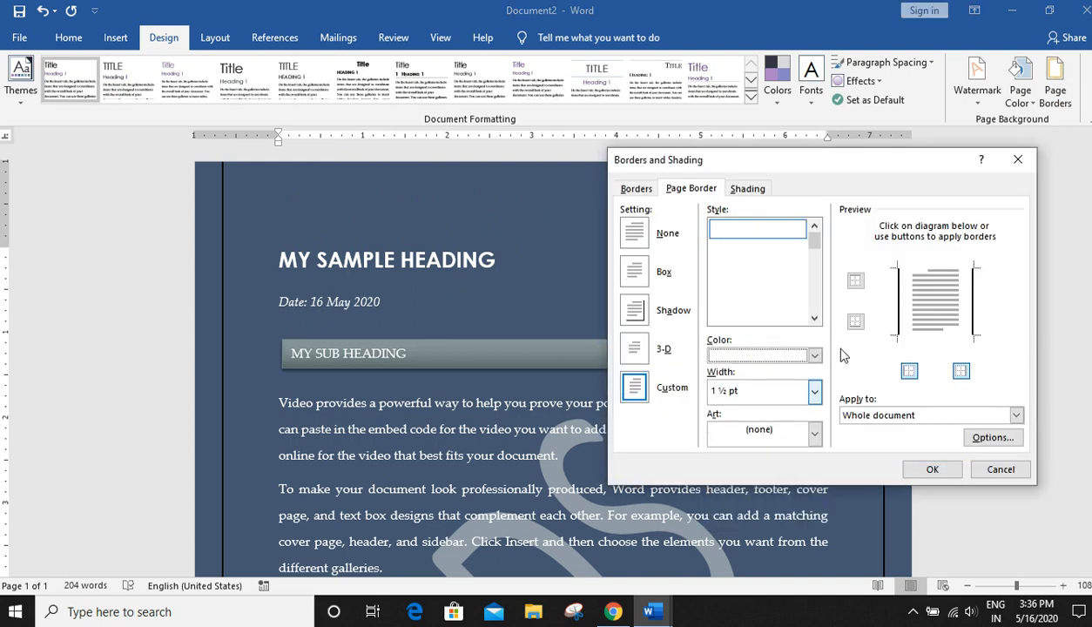
{"action": "left_click", "coordinate": [932, 469]}
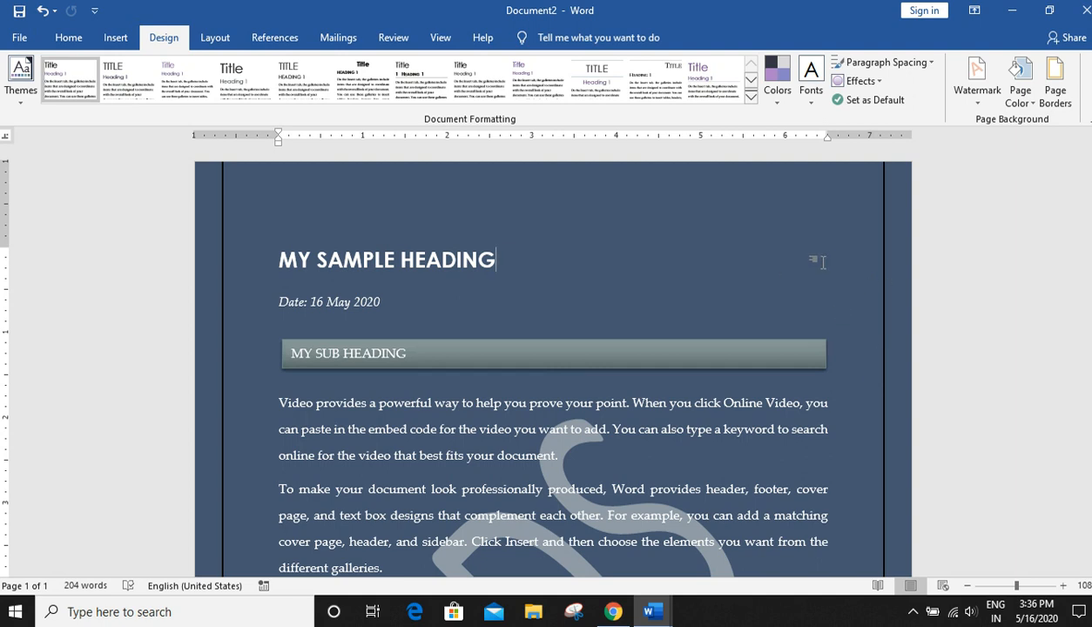
- Select all the text and close the sample document
{"action": "left_click", "coordinate": [222, 39]}
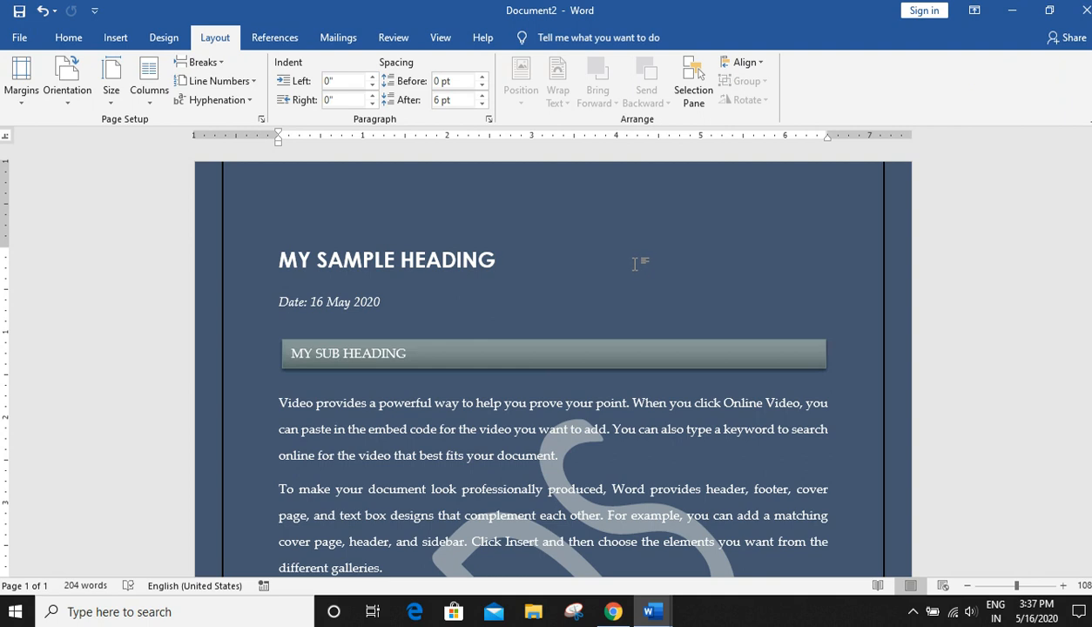
{"action": "key", "text": "ctrl+a"}
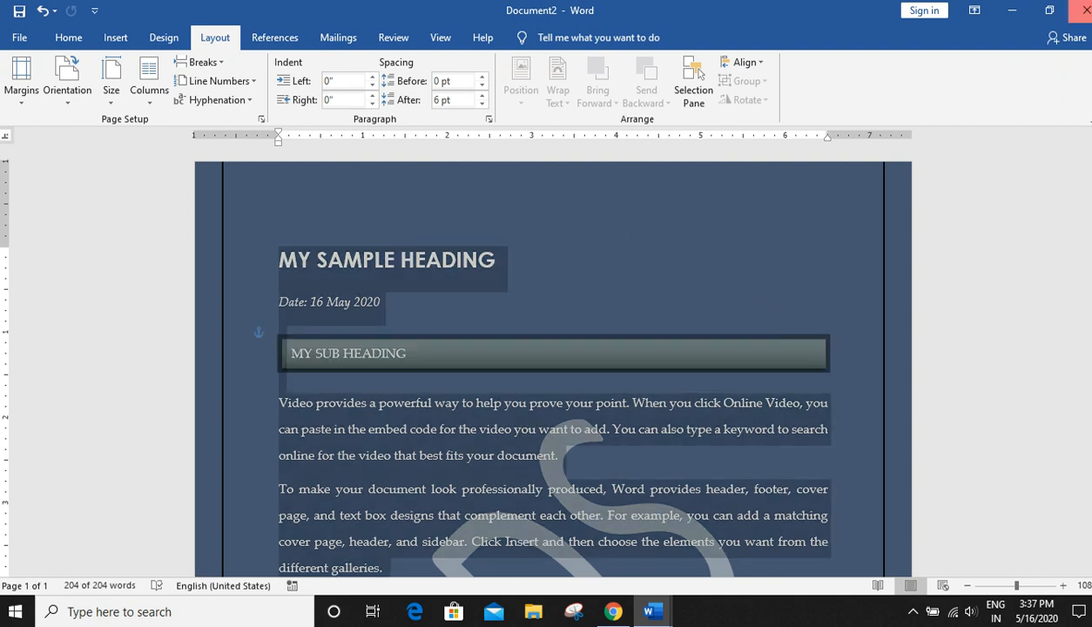
{"action": "left_click", "coordinate": [1085, 10]}
{"action": "left_click", "coordinate": [552, 336]}
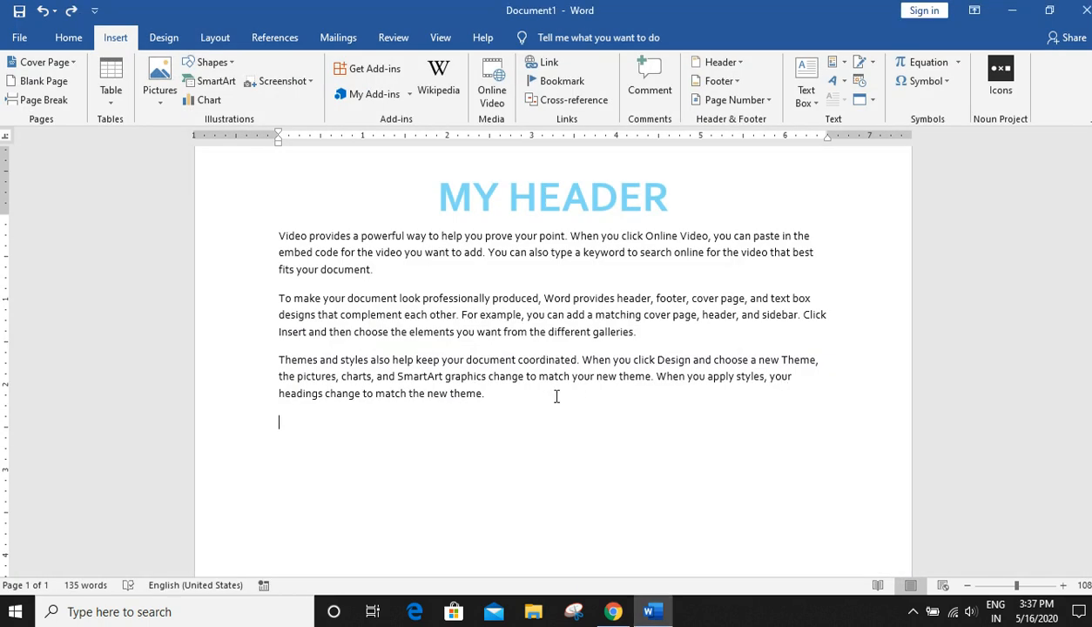
- Create a new blank document and open its margin presets
{"action": "key", "text": "ctrl+n"}
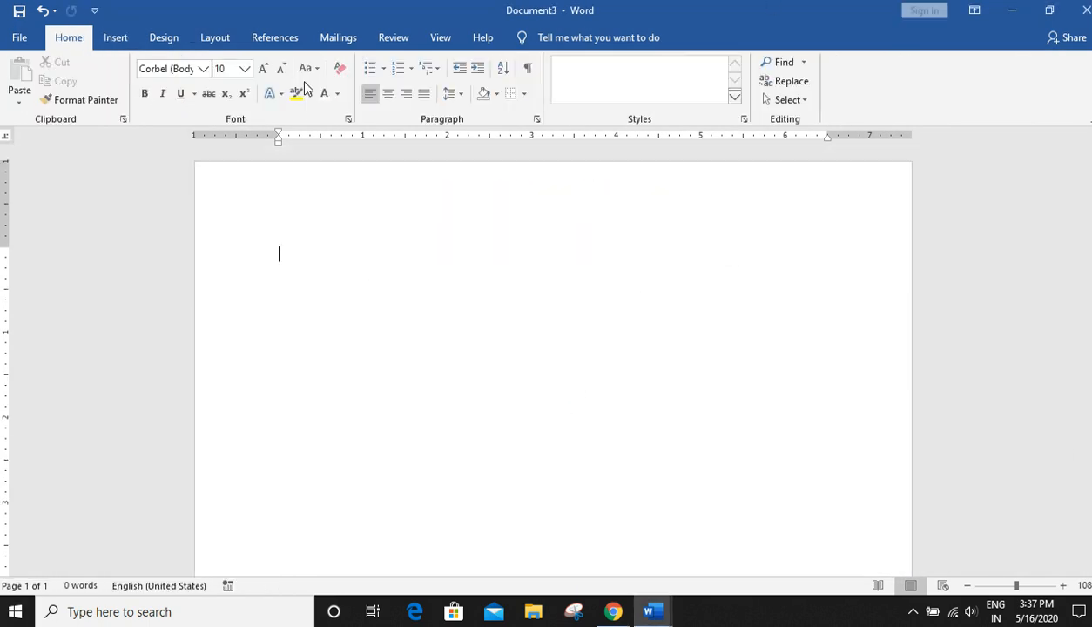
{"action": "left_click", "coordinate": [226, 41]}
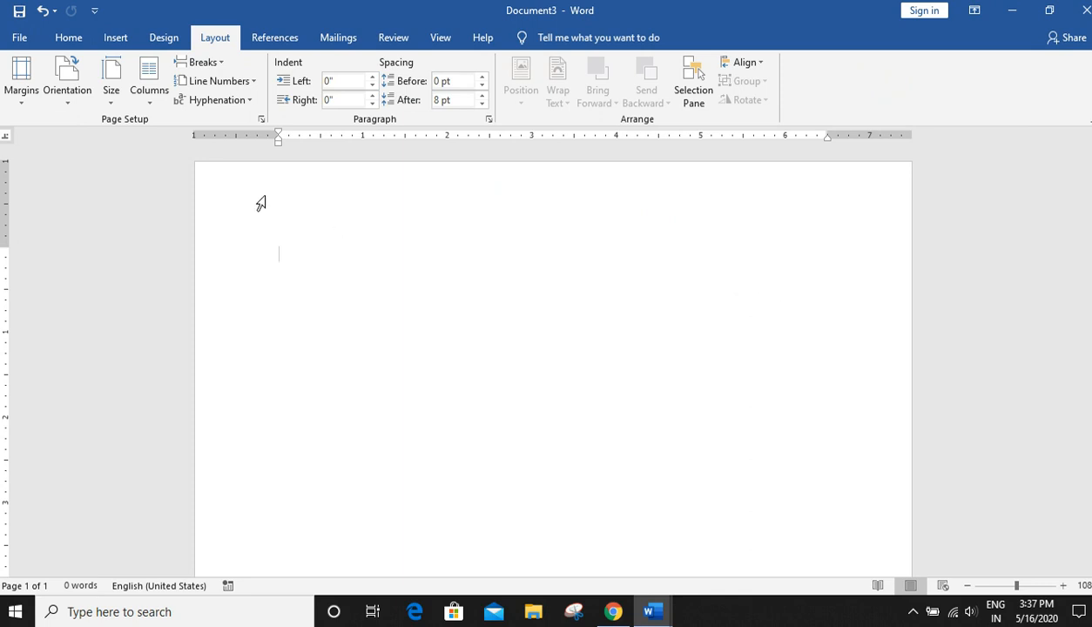
{"action": "left_click", "coordinate": [21, 92]}
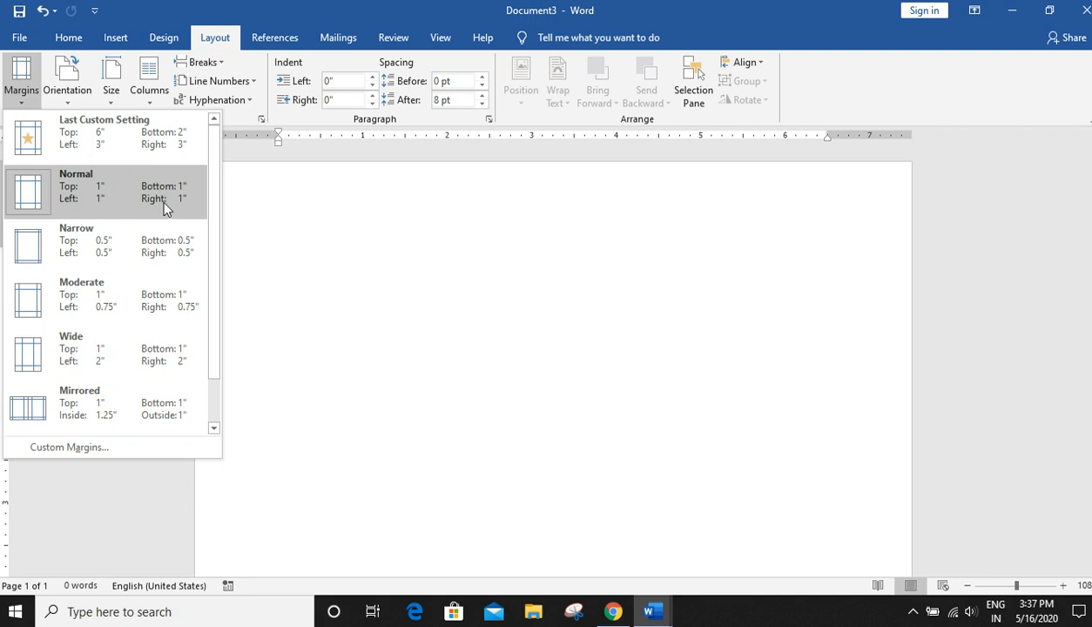
{"action": "left_click", "coordinate": [353, 270]}
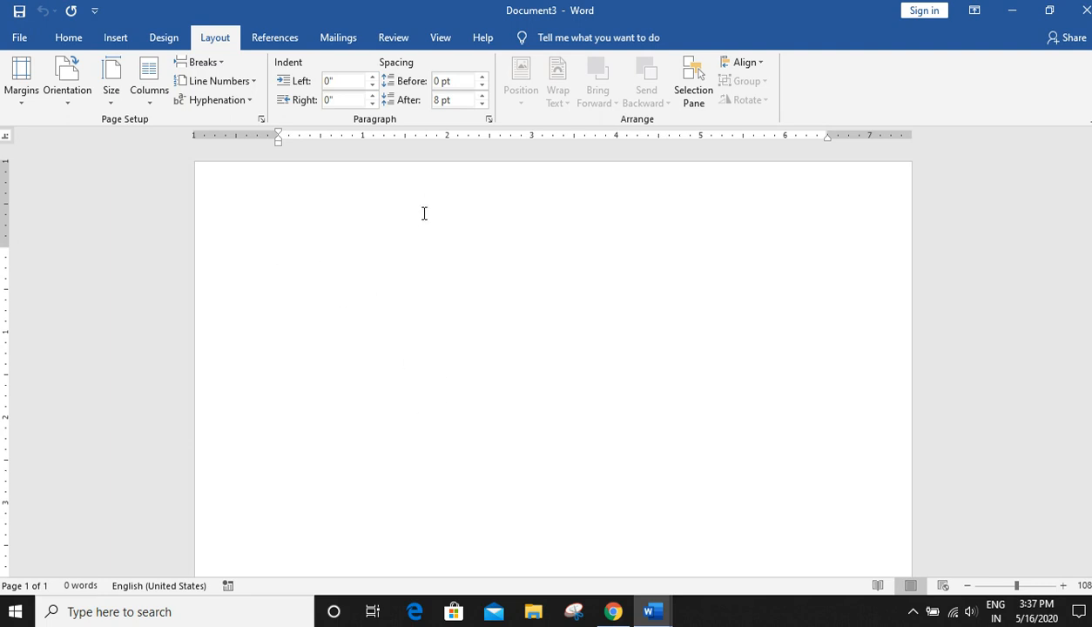
- Type the word random and apply the Narrow margin preset
{"action": "type", "text": "random"}
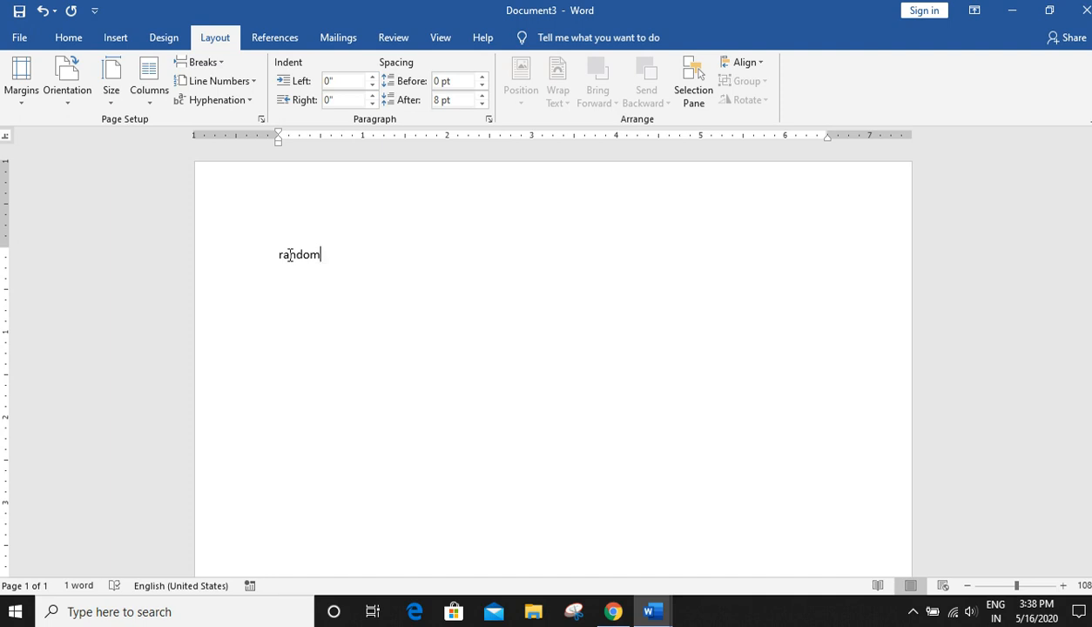
{"action": "left_click", "coordinate": [30, 94]}
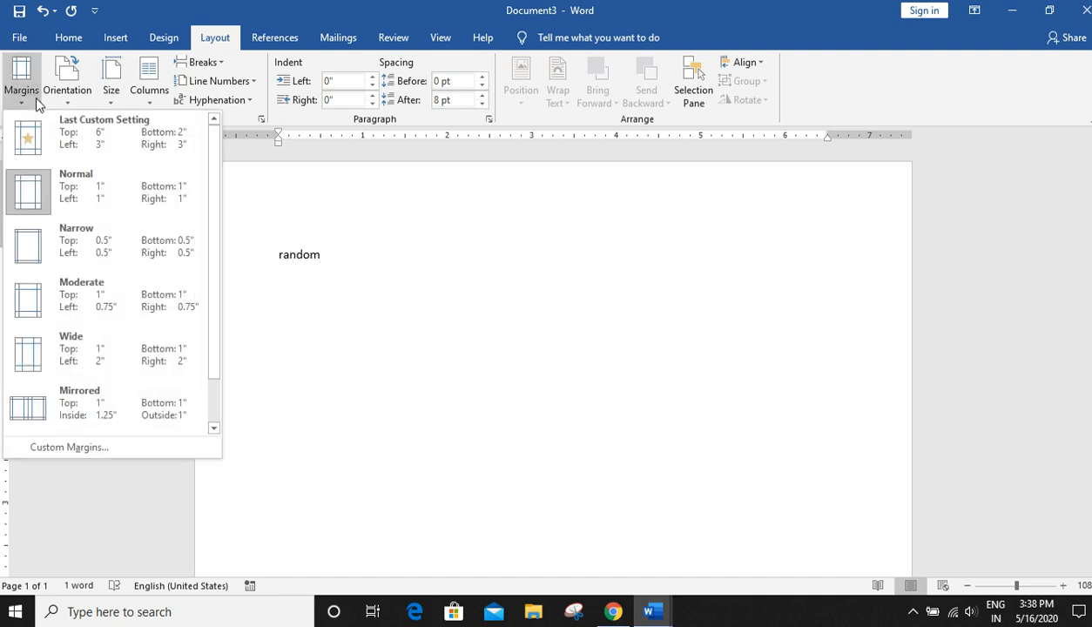
{"action": "left_click", "coordinate": [46, 248]}
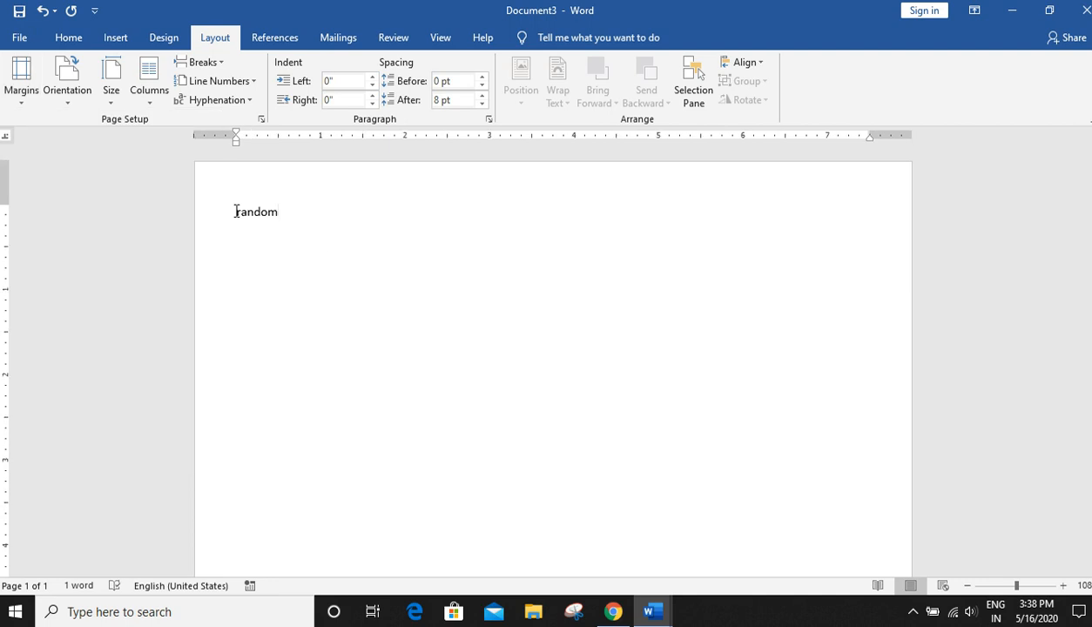
- Apply the Moderate margin preset and switch it to the Wide preset
{"action": "left_click", "coordinate": [24, 97]}
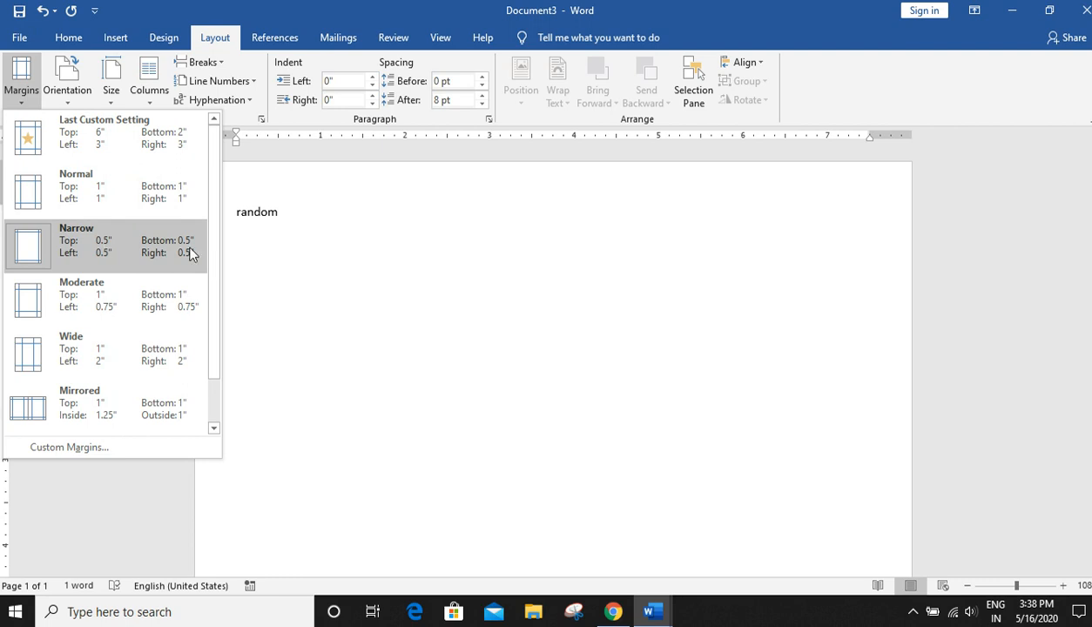
{"action": "left_click", "coordinate": [100, 315]}
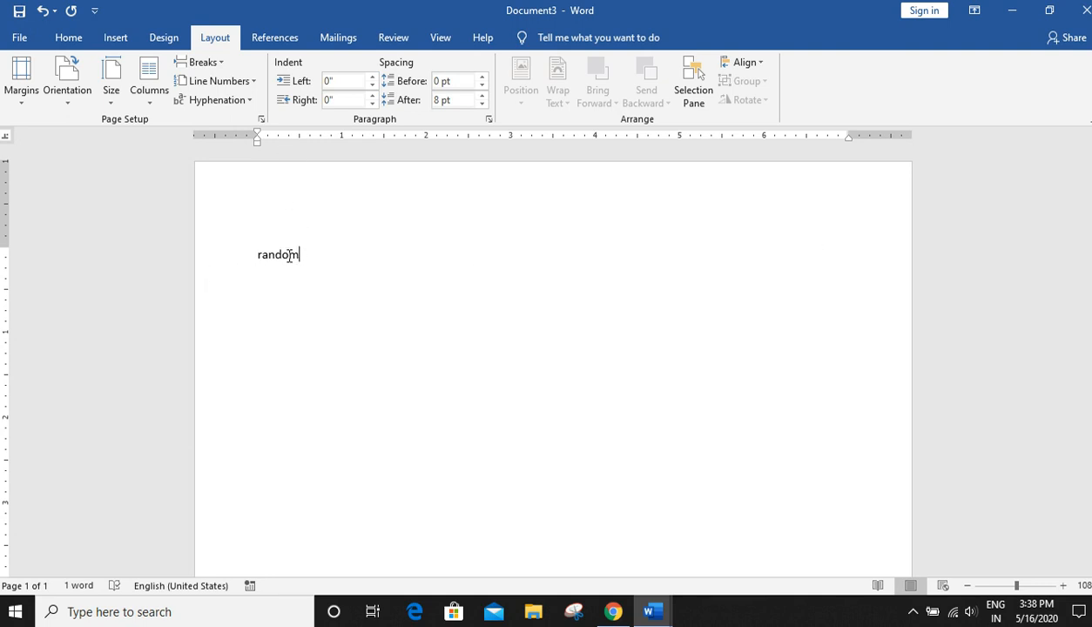
{"action": "left_click", "coordinate": [22, 105]}
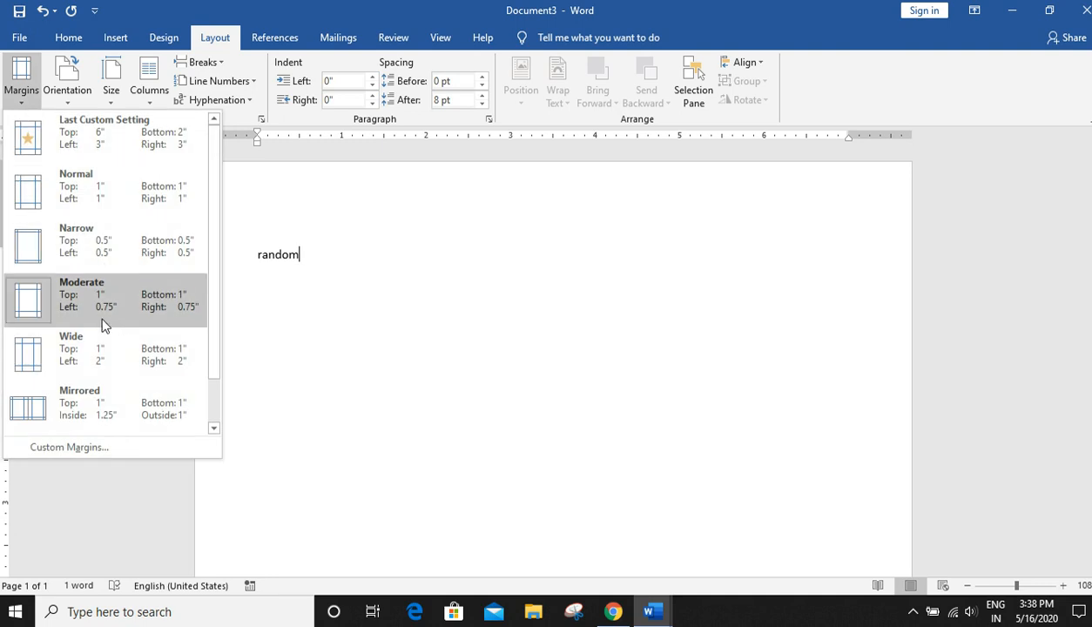
{"action": "left_click", "coordinate": [94, 380]}
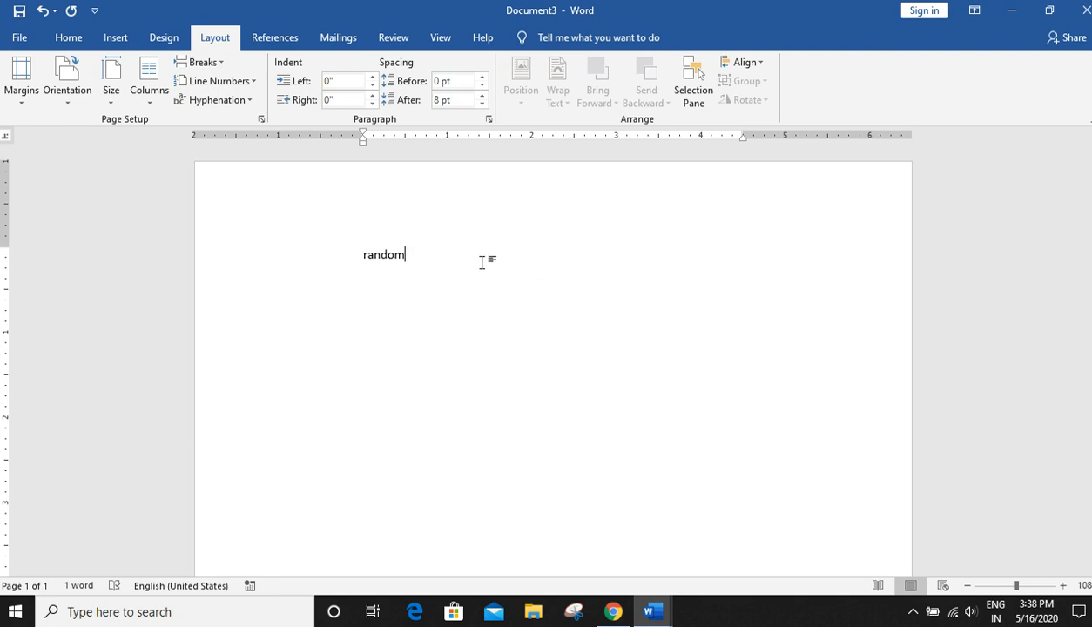
- Apply the Mirrored margin preset and select the word random
{"action": "left_click", "coordinate": [14, 96]}
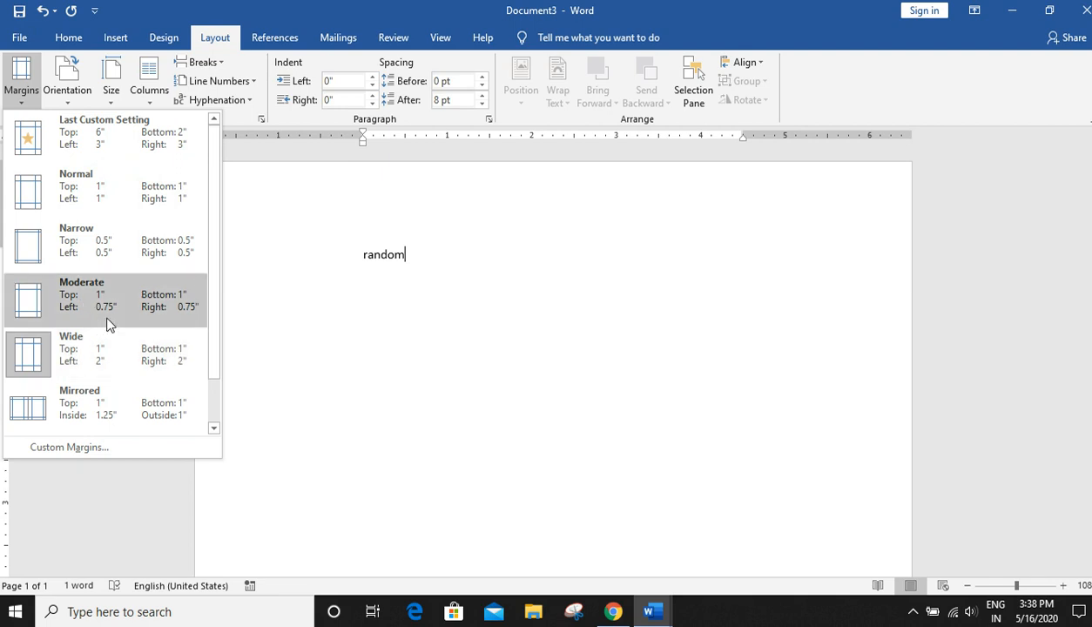
{"action": "left_click", "coordinate": [88, 409]}
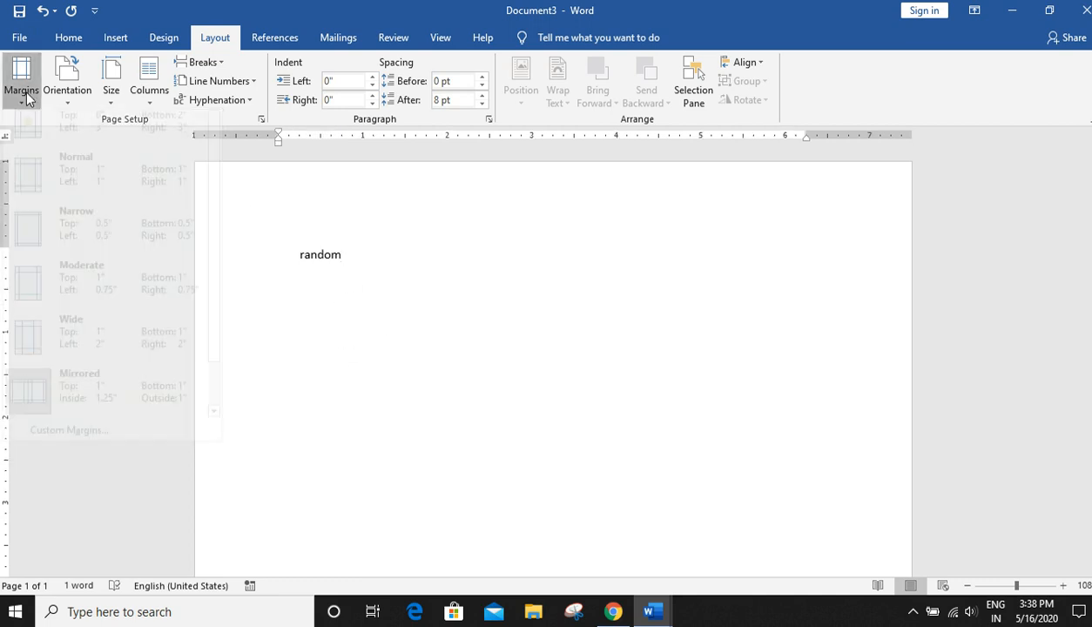
{"action": "left_click", "coordinate": [20, 83]}
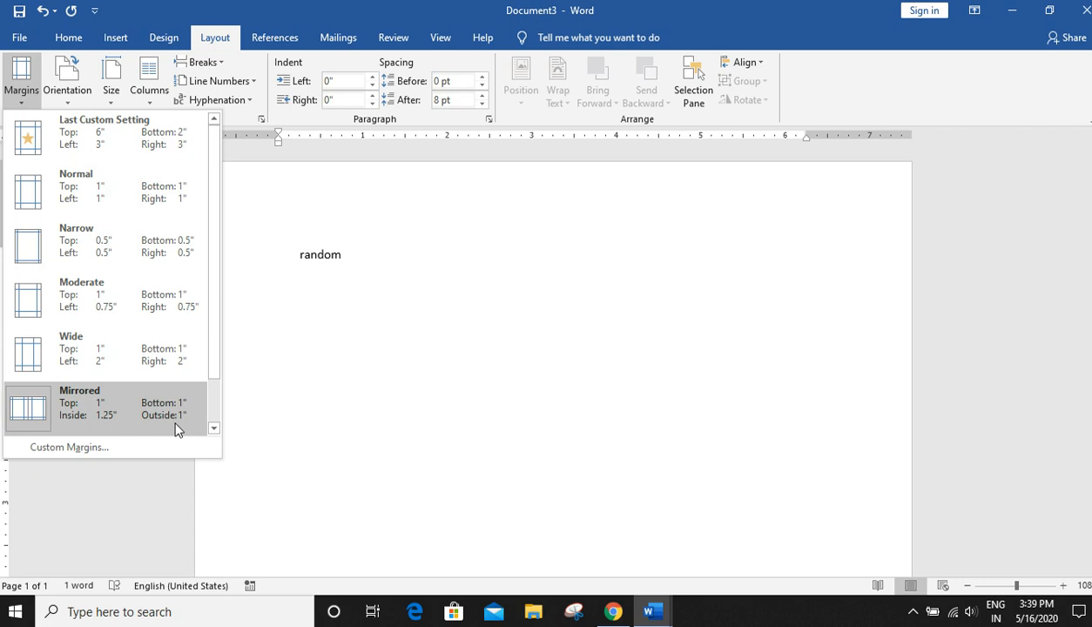
{"action": "left_click", "coordinate": [410, 364]}
{"action": "left_click", "coordinate": [228, 254]}
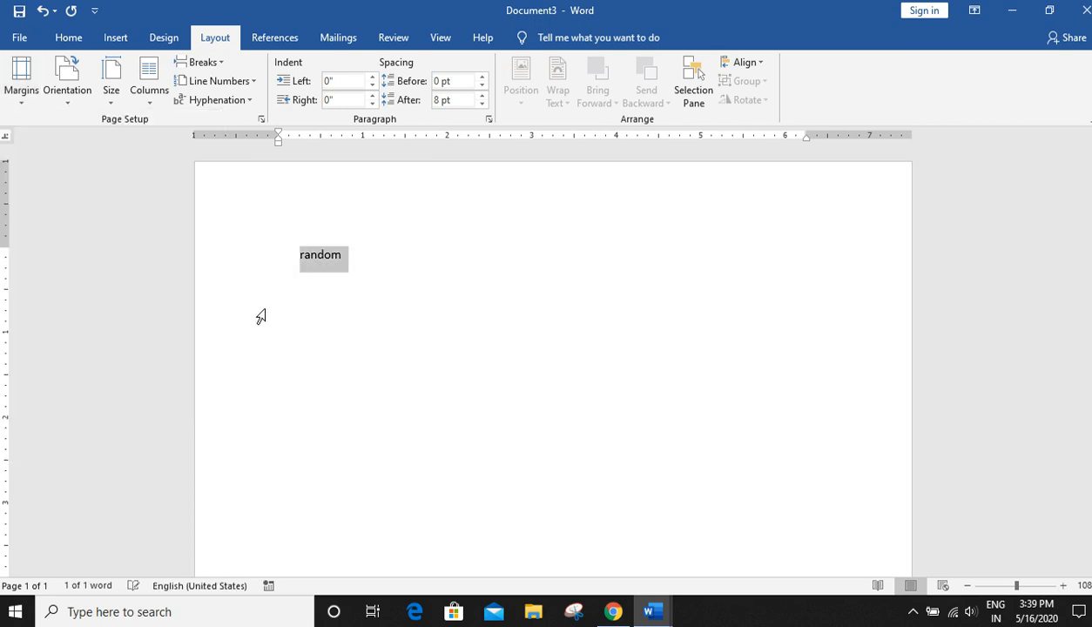
- Draw a rectangle shape about 5.34" tall and 5.02" wide on the page
{"action": "left_click", "coordinate": [68, 39]}
{"action": "left_click", "coordinate": [114, 39]}
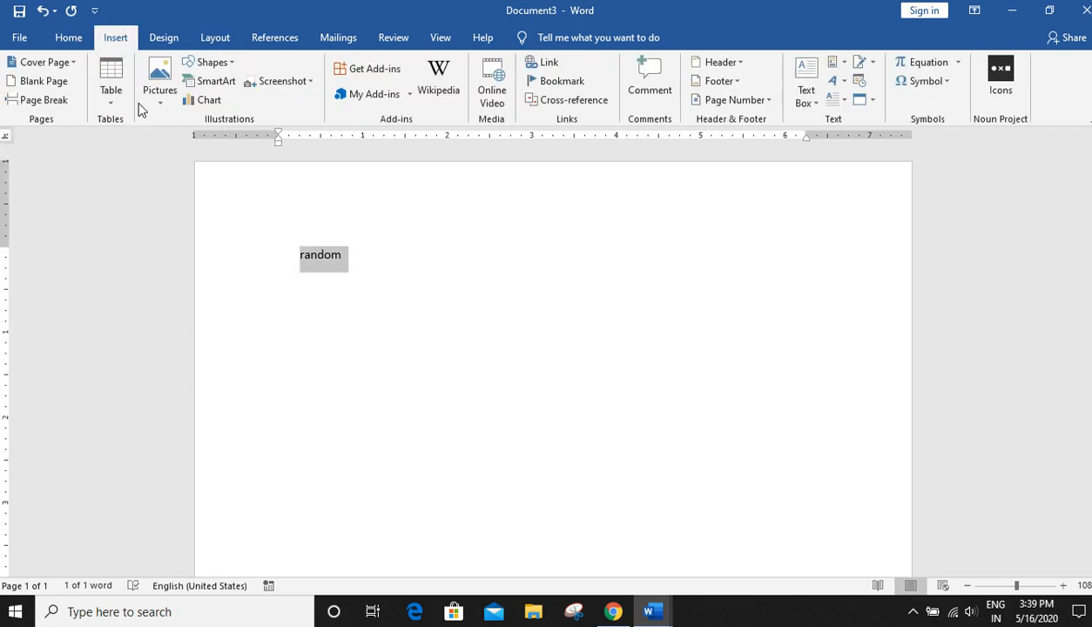
{"action": "left_click", "coordinate": [212, 62]}
{"action": "left_click", "coordinate": [241, 103]}
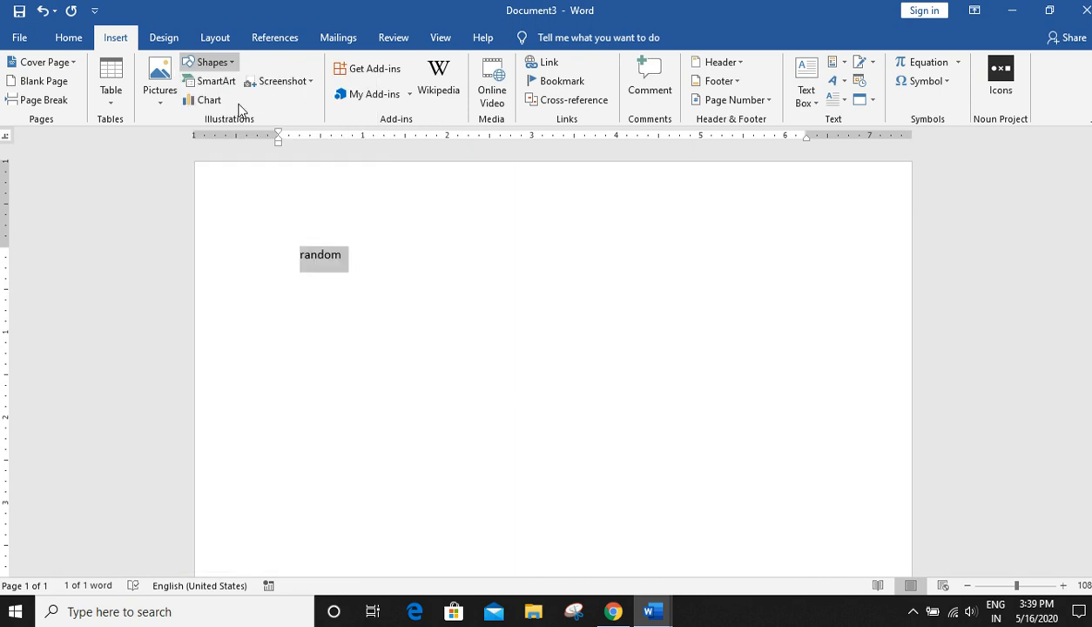
{"action": "mouse_move", "coordinate": [220, 176]}
{"action": "left_mouse_down"}
{"action": "mouse_move", "coordinate": [390, 588]}
{"action": "mouse_move", "coordinate": [658, 594]}
{"action": "mouse_move", "coordinate": [645, 540]}
{"action": "left_mouse_up"}
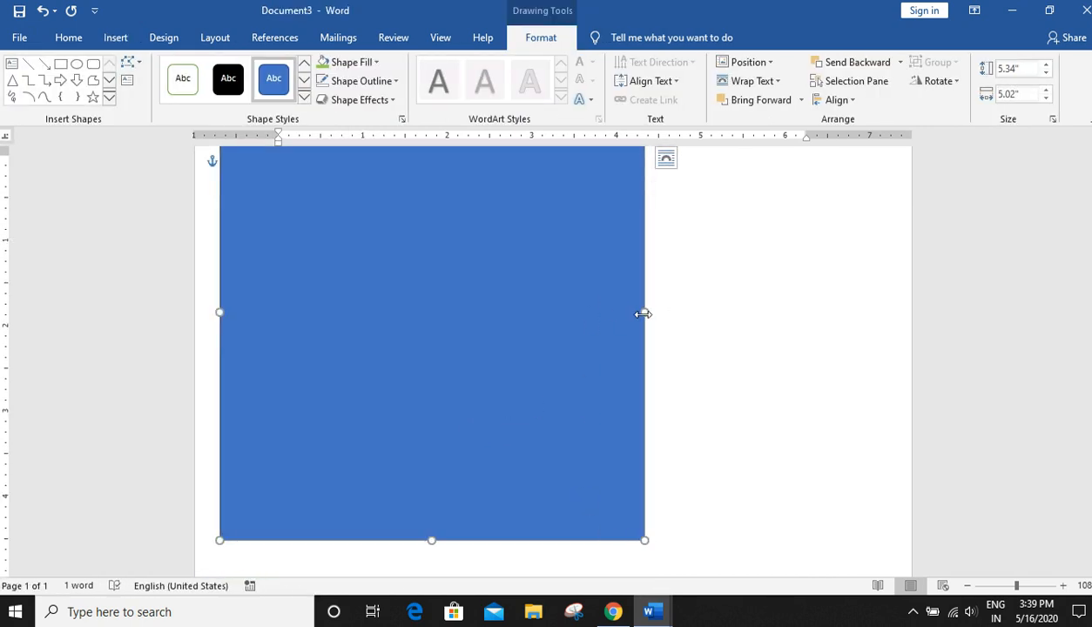
- Narrow the rectangle to about 3.41" wide and place a copy of it beside the original
{"action": "left_click_drag", "start_coordinate": [643, 314], "coordinate": [507, 312]}
{"action": "left_click_drag", "start_coordinate": [427, 344], "coordinate": [733, 349], "text": "ctrl"}
{"action": "scroll", "coordinate": [927, 431], "scroll_direction": "up", "scroll_amount": 1}
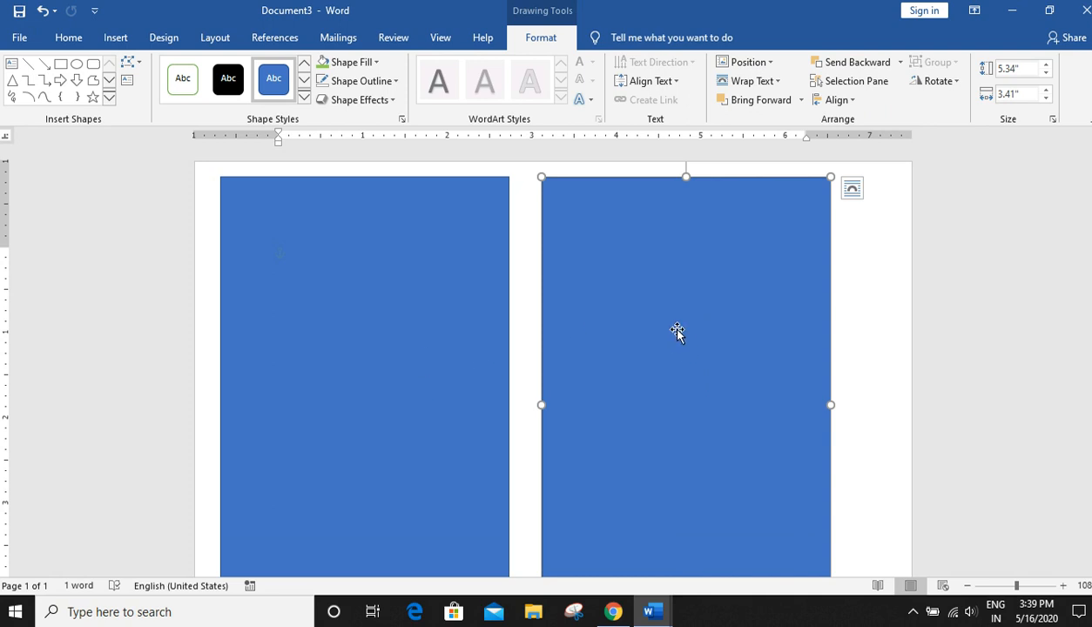
{"action": "left_click", "coordinate": [421, 329]}
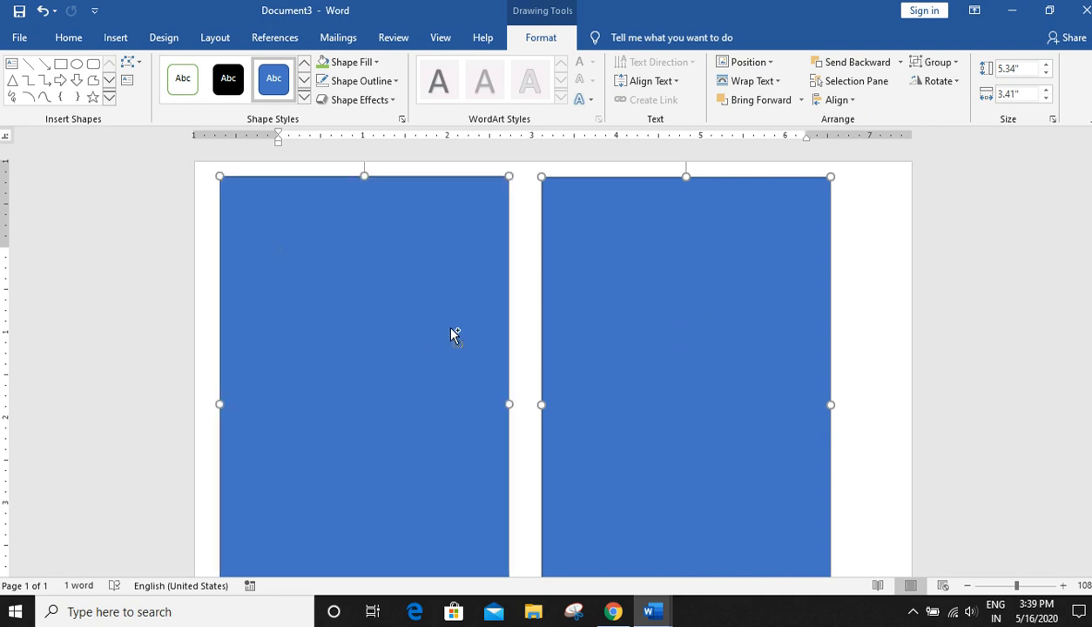
- Delete the rectangle shapes and the word random from the page
{"action": "left_click", "coordinate": [687, 353], "text": "shift"}
{"action": "key", "text": "Delete"}
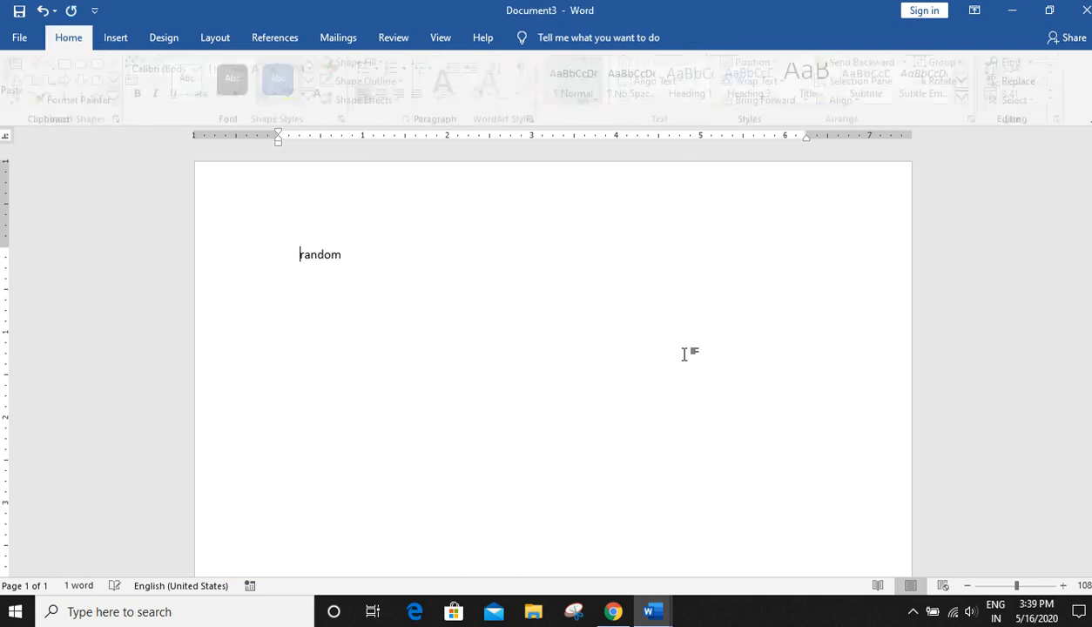
{"action": "left_click", "coordinate": [188, 252]}
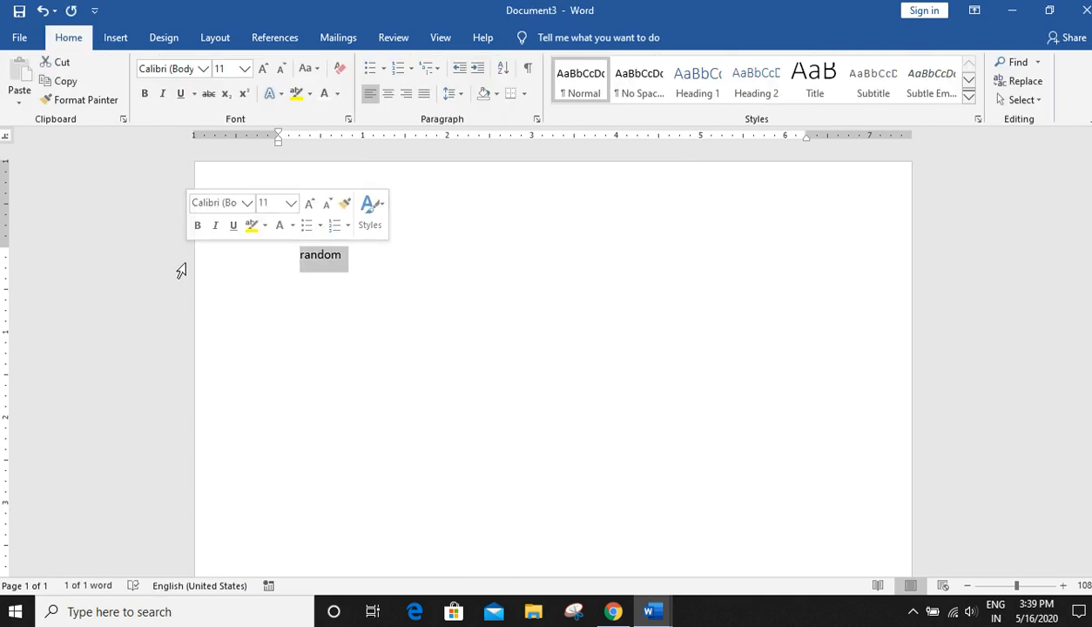
{"action": "key", "text": "Delete"}
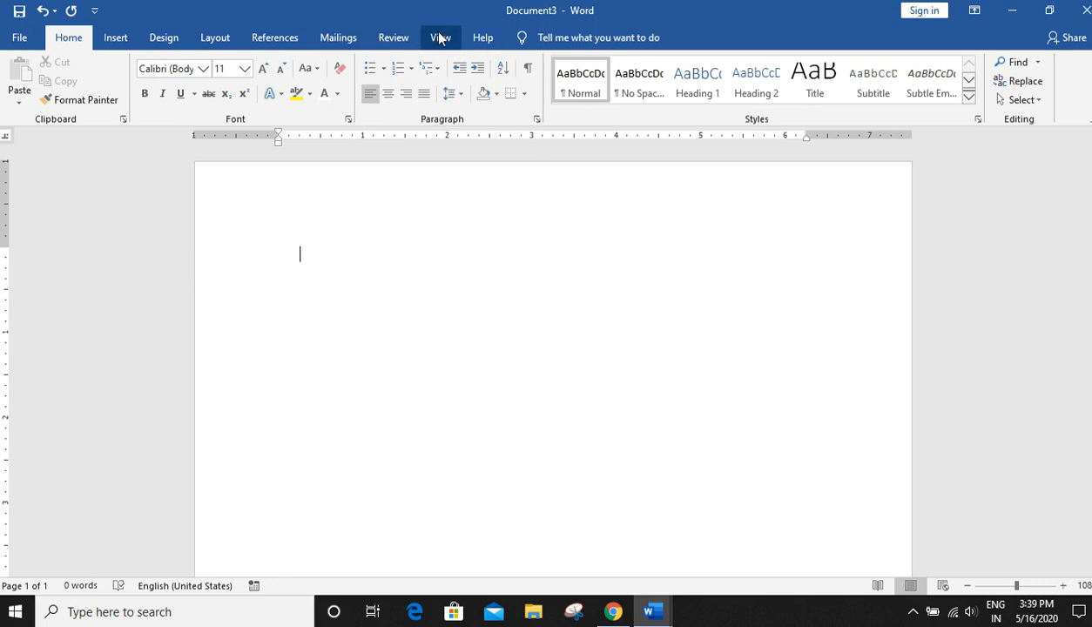
- Switch the page orientation to Landscape and back to Portrait
{"action": "left_click", "coordinate": [225, 41]}
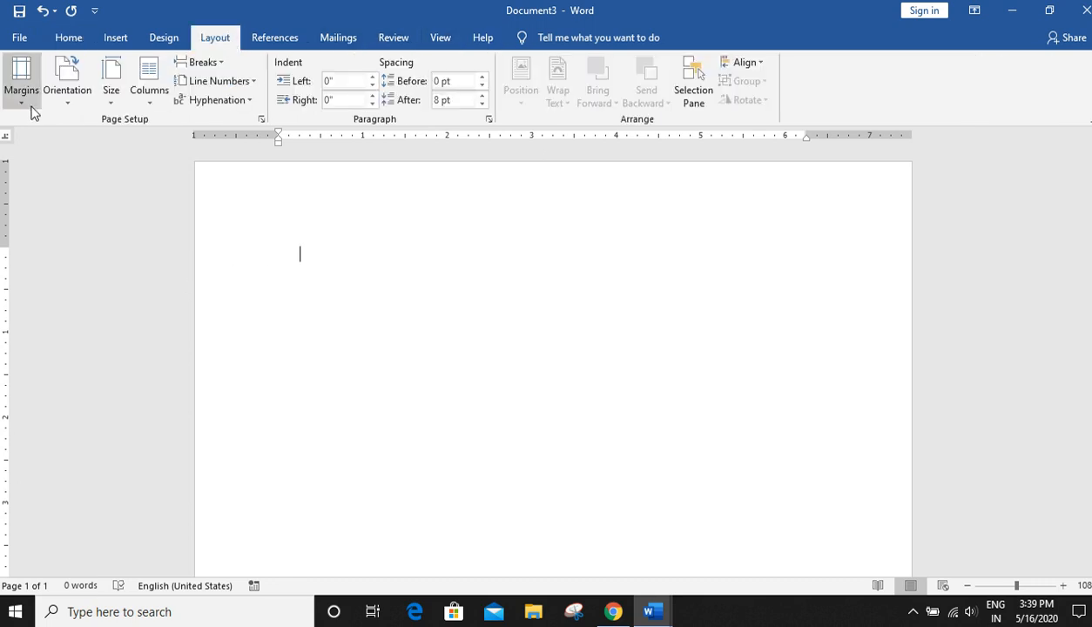
{"action": "left_click", "coordinate": [84, 106]}
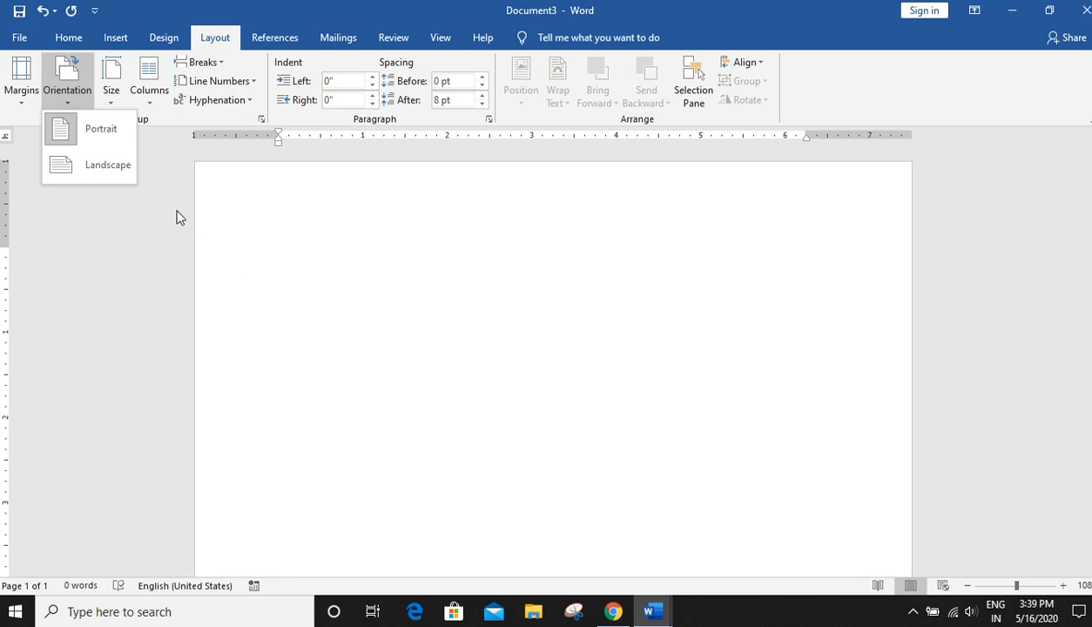
{"action": "left_click", "coordinate": [129, 168]}
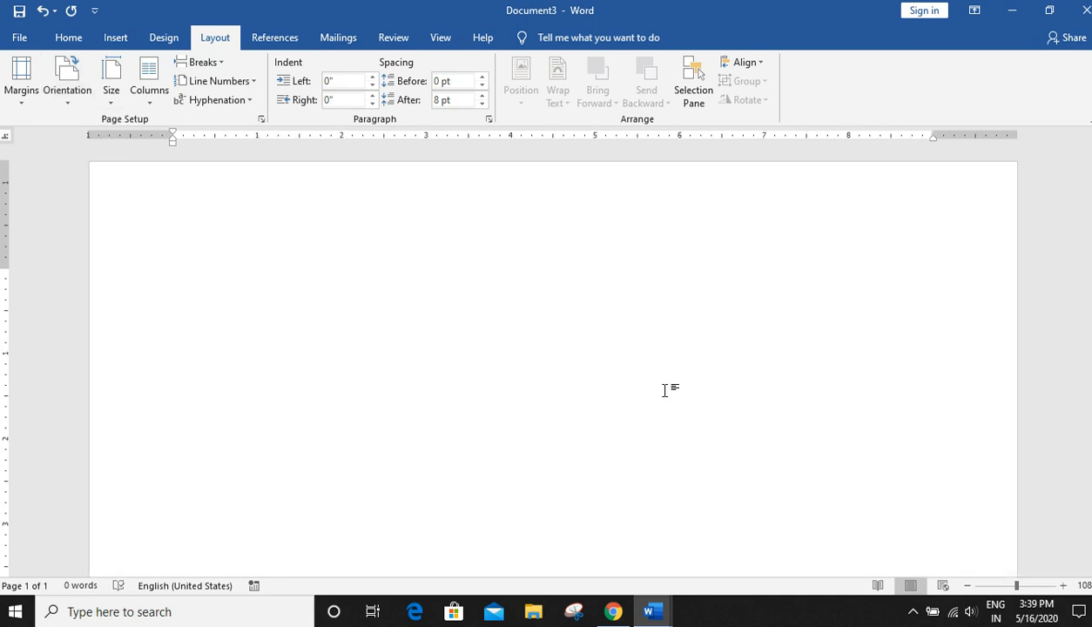
{"action": "scroll", "coordinate": [553, 362], "scroll_direction": "down", "scroll_amount": 3}
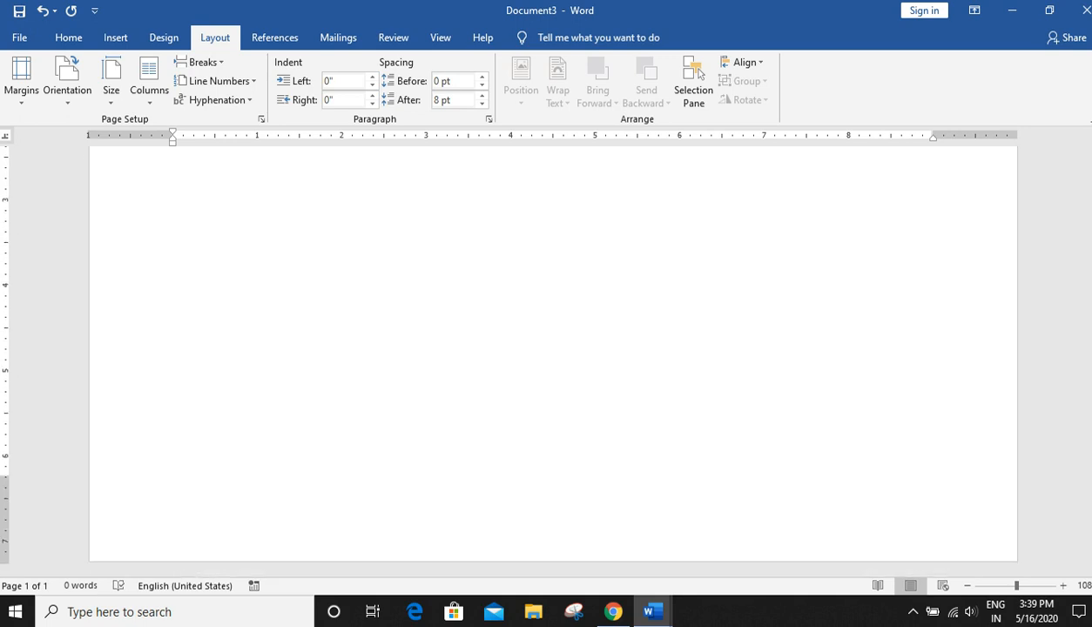
{"action": "scroll", "coordinate": [113, 273], "scroll_direction": "up", "scroll_amount": 3}
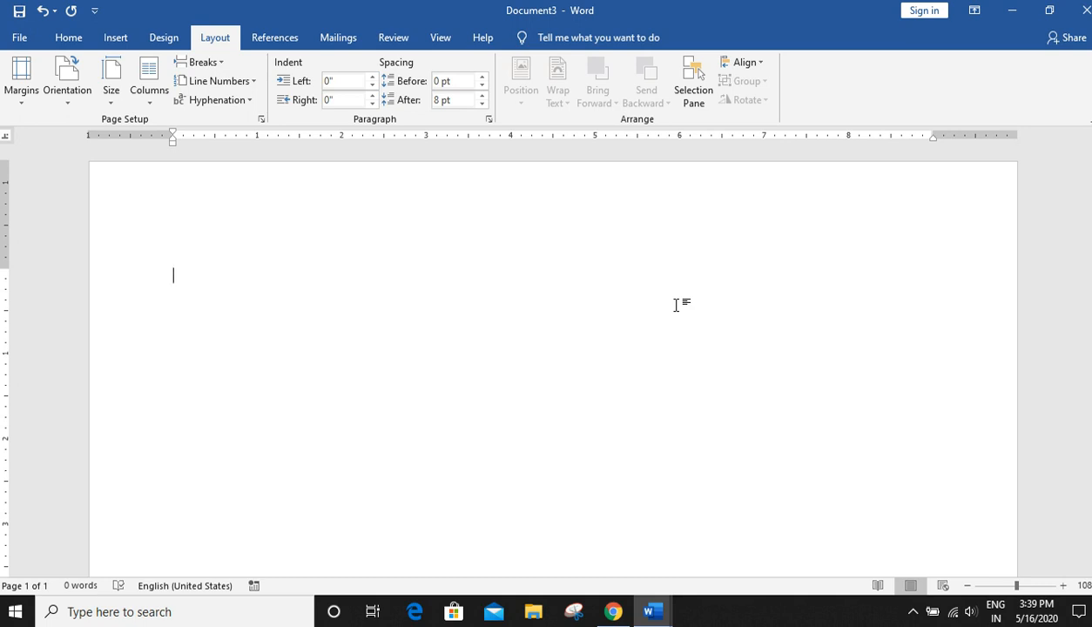
{"action": "left_click", "coordinate": [78, 99]}
{"action": "left_click", "coordinate": [87, 129]}
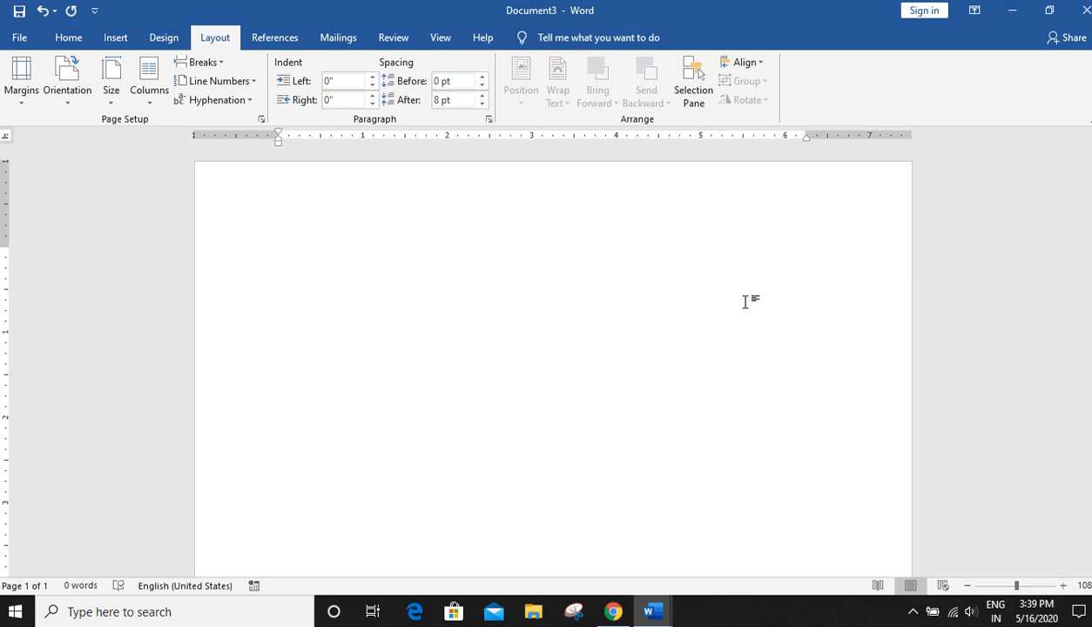
- Change the paper size to A4 and then to A5
{"action": "left_click", "coordinate": [115, 94]}
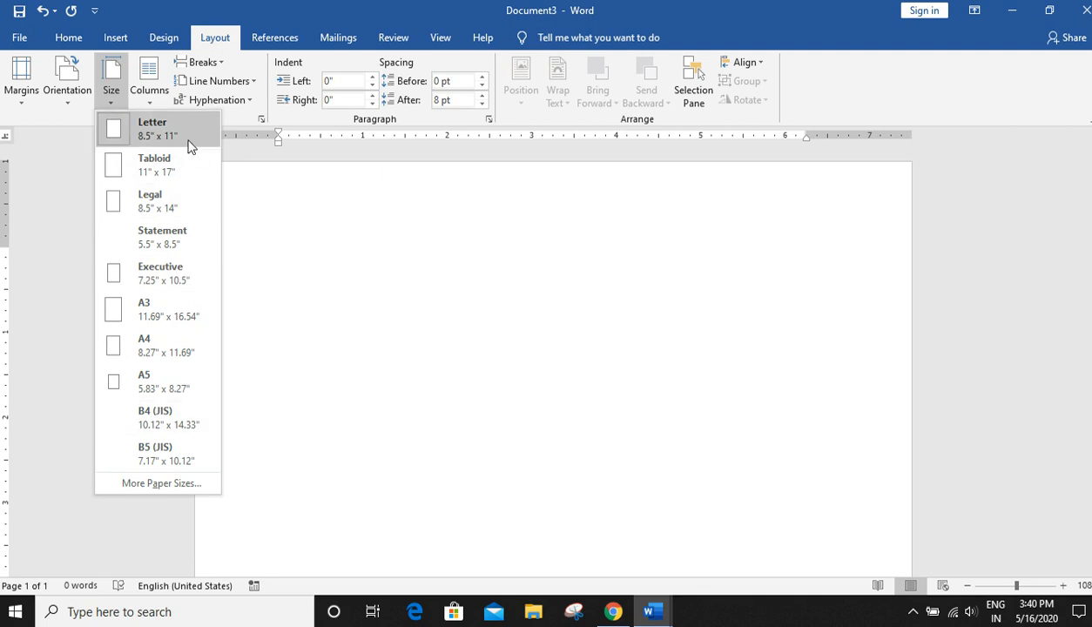
{"action": "left_click", "coordinate": [144, 349]}
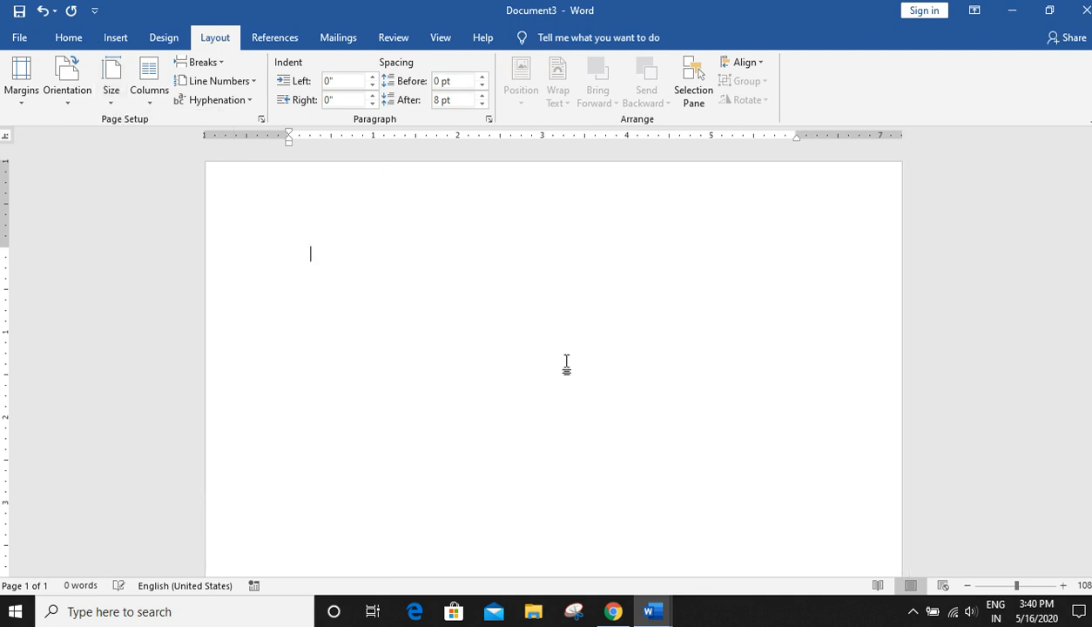
{"action": "left_click", "coordinate": [131, 102]}
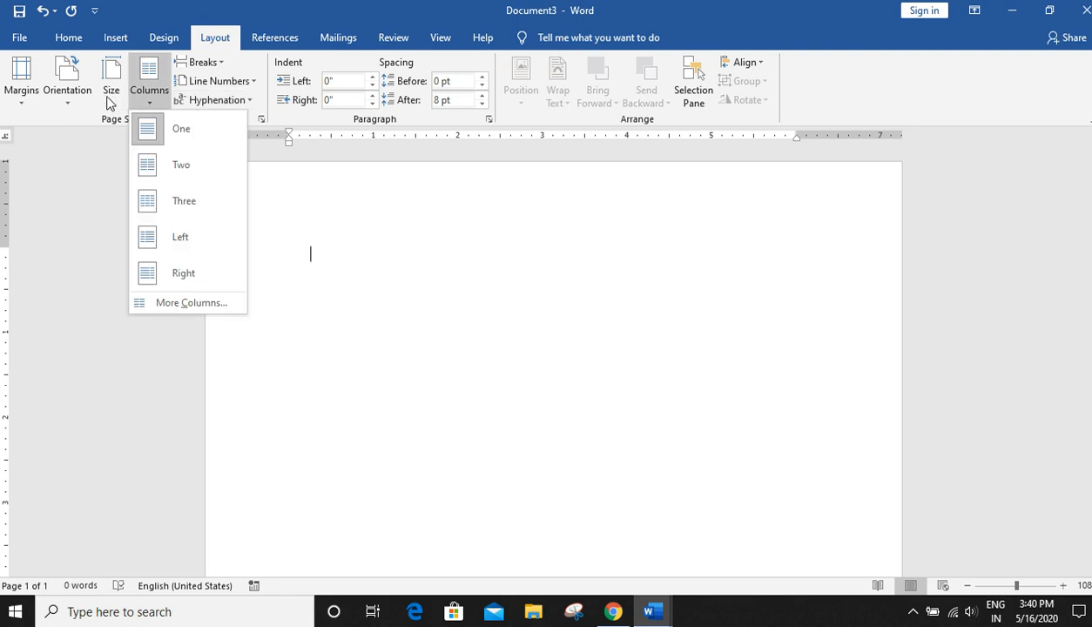
{"action": "left_click", "coordinate": [111, 95]}
{"action": "left_click", "coordinate": [139, 388]}
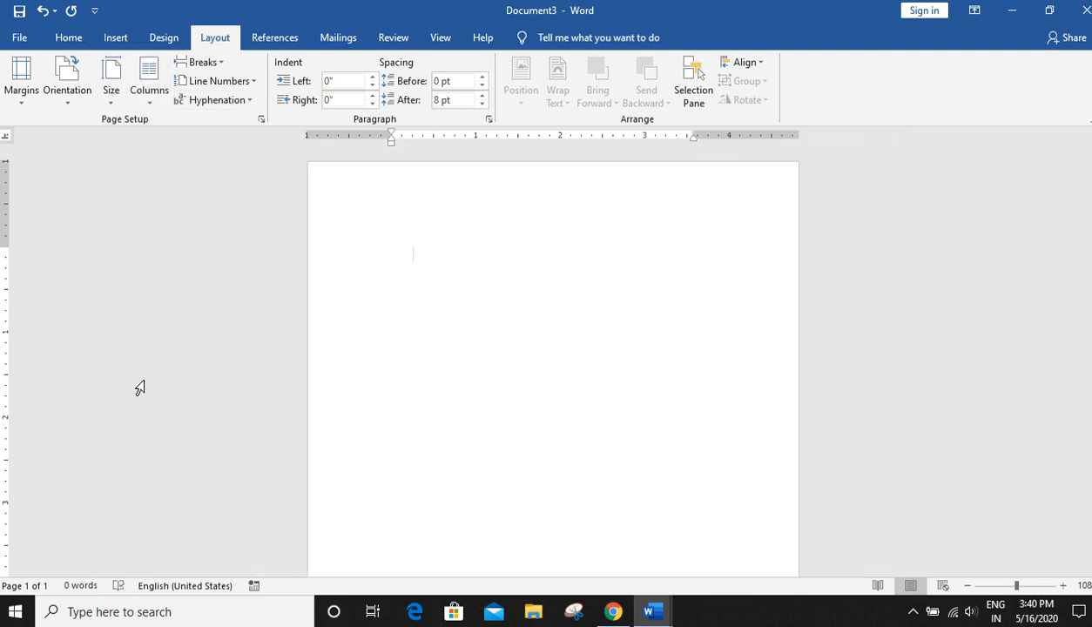
- Change the paper size to Letter and then back to A4
{"action": "left_click", "coordinate": [110, 94]}
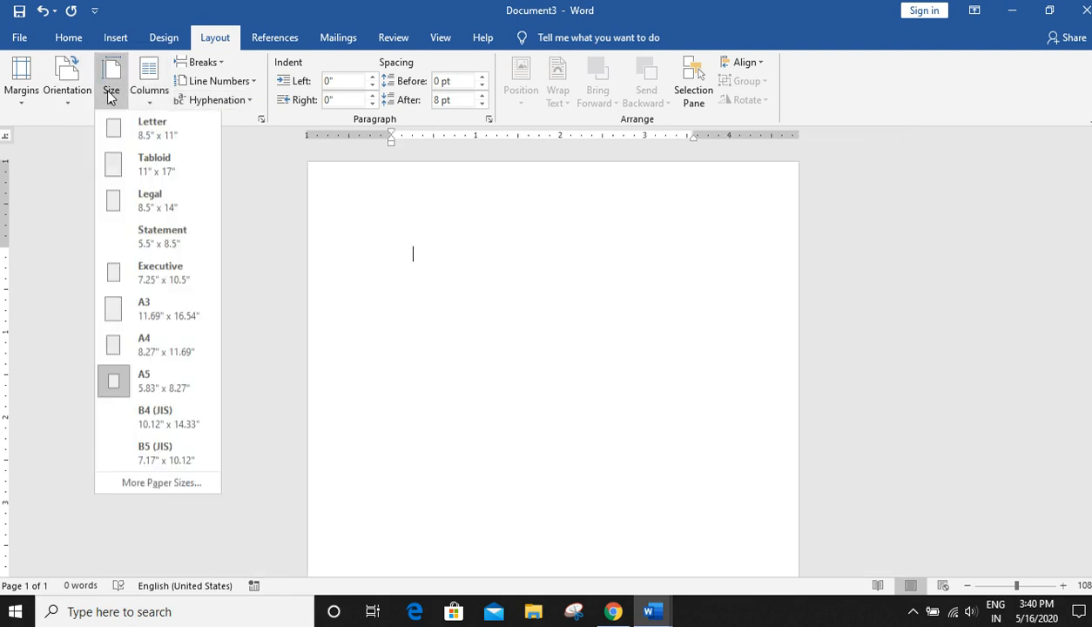
{"action": "left_click", "coordinate": [126, 135]}
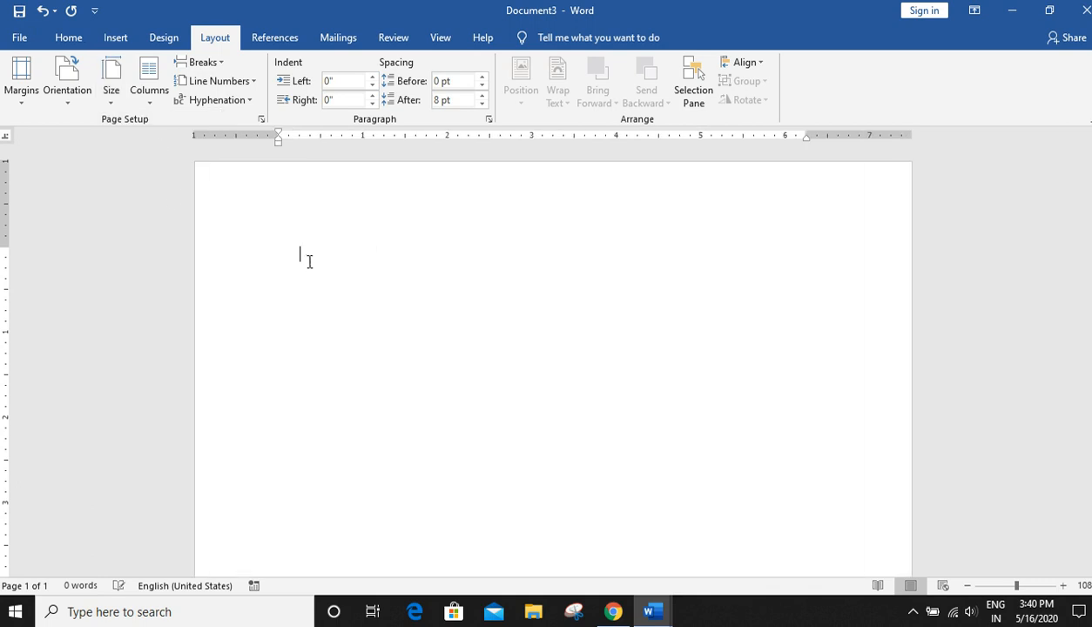
{"action": "left_click", "coordinate": [110, 90]}
{"action": "left_click", "coordinate": [131, 349]}
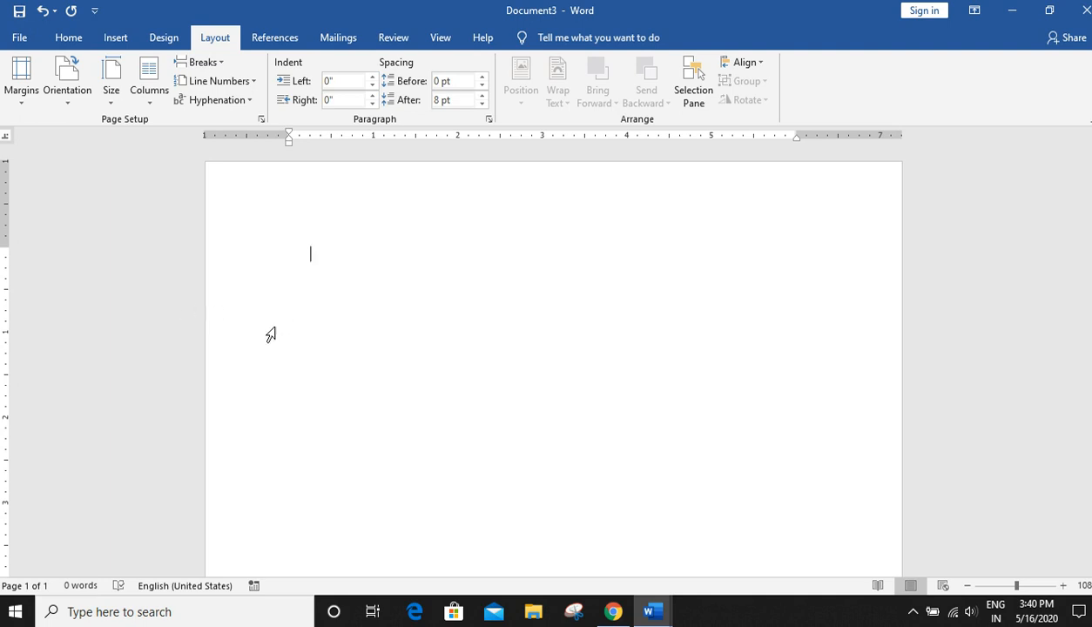
{"action": "left_click", "coordinate": [114, 100]}
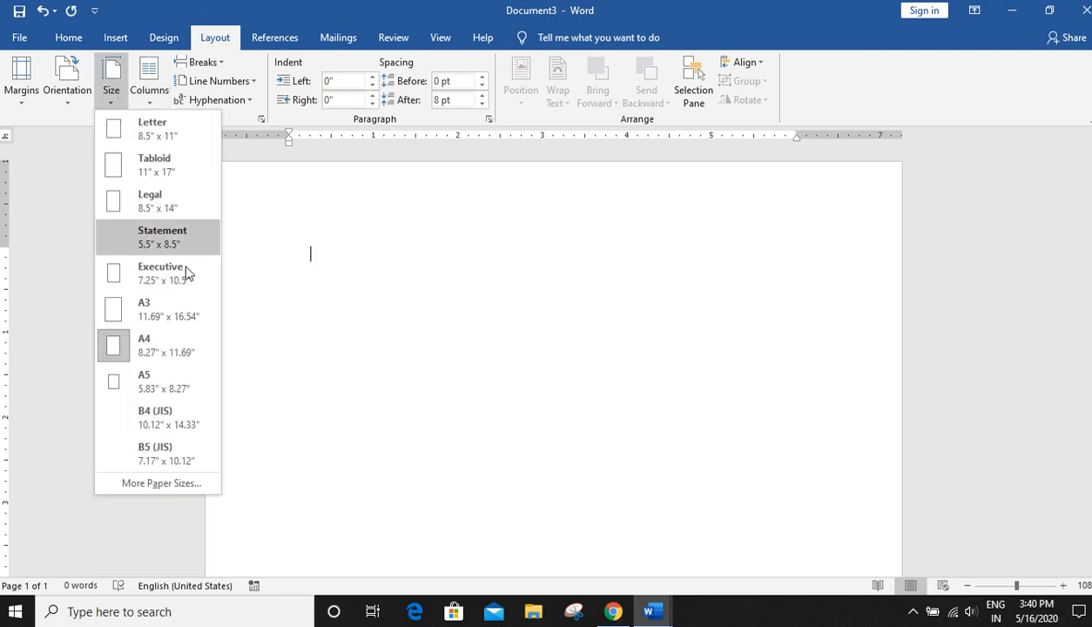
{"action": "left_click", "coordinate": [325, 189]}
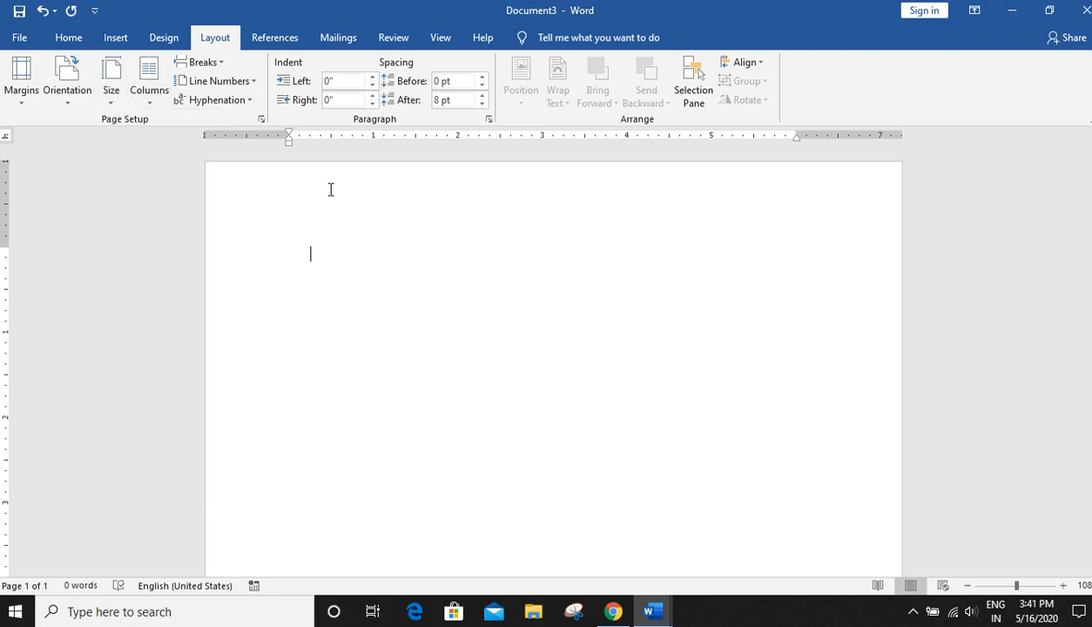
{"action": "left_click", "coordinate": [143, 101]}
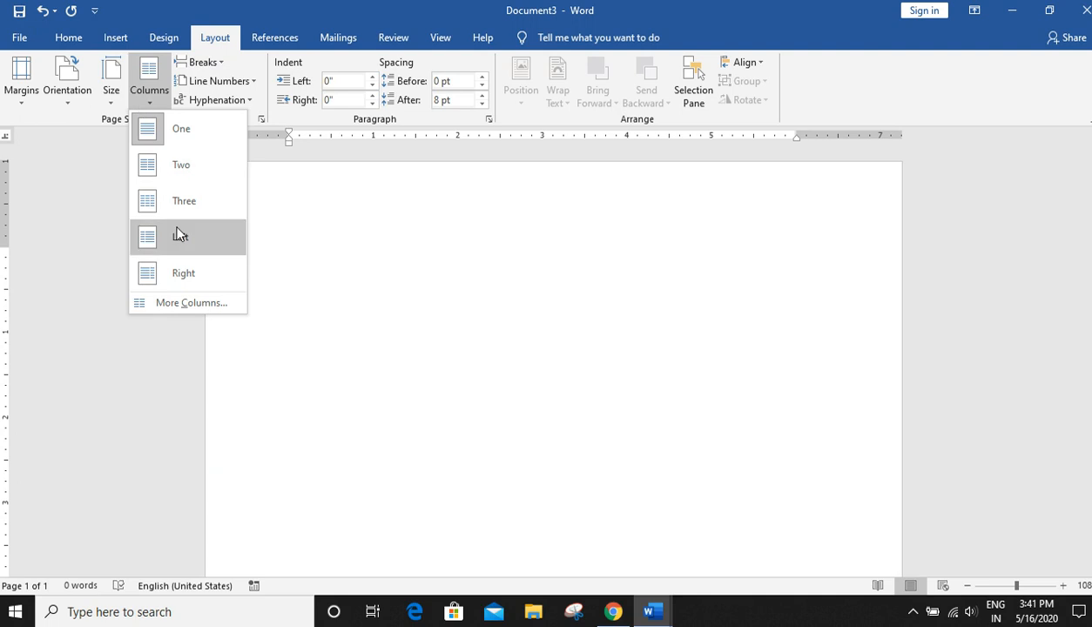
{"action": "left_click", "coordinate": [400, 248]}
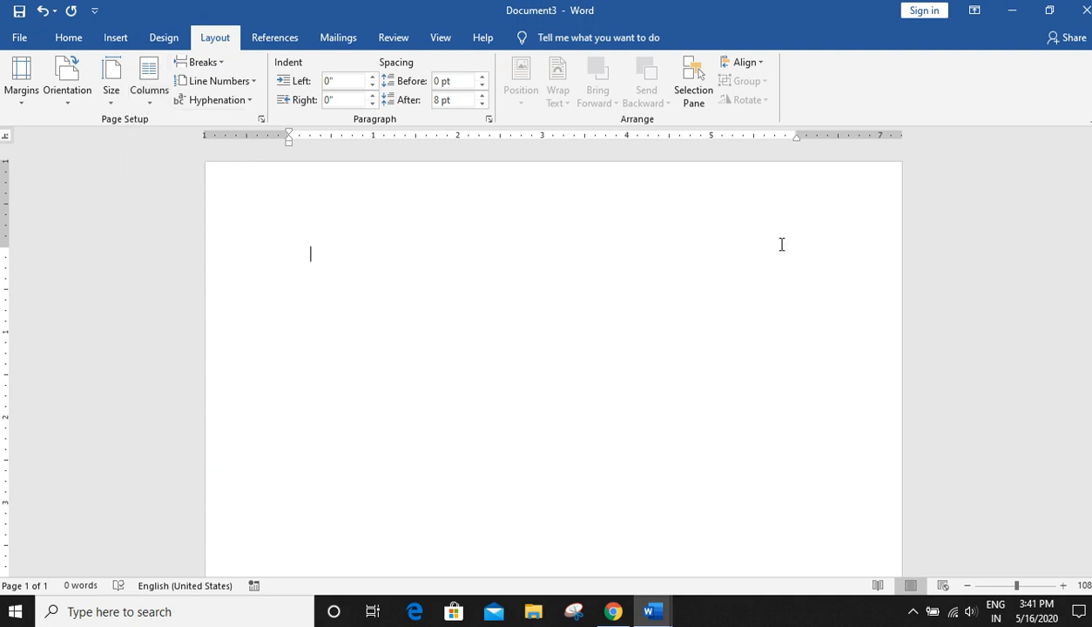
- Open the Columns dialog, try the Two, Three and Left presets, and apply the Right preset
{"action": "left_click", "coordinate": [151, 101]}
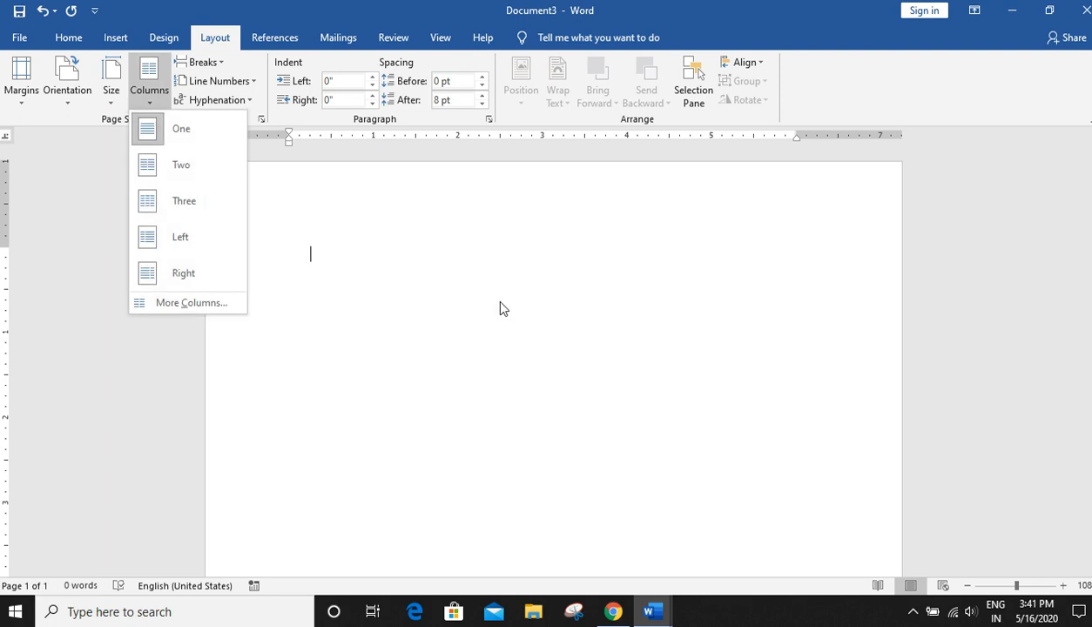
{"action": "left_click", "coordinate": [196, 302]}
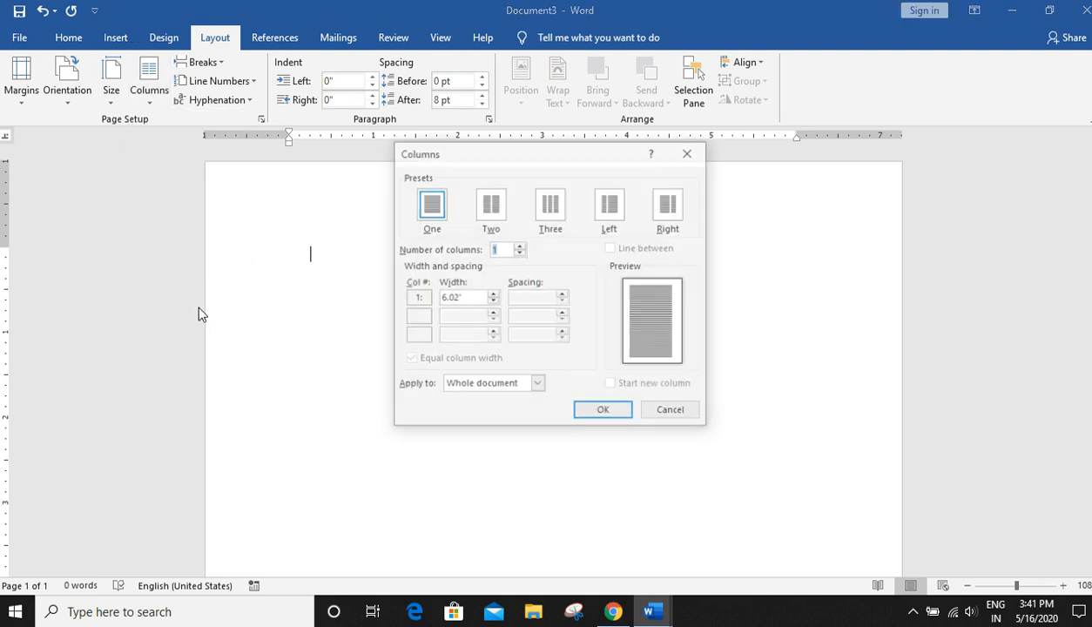
{"action": "left_click", "coordinate": [482, 211]}
{"action": "left_click", "coordinate": [563, 212]}
{"action": "left_click", "coordinate": [610, 209]}
{"action": "left_click", "coordinate": [669, 211]}
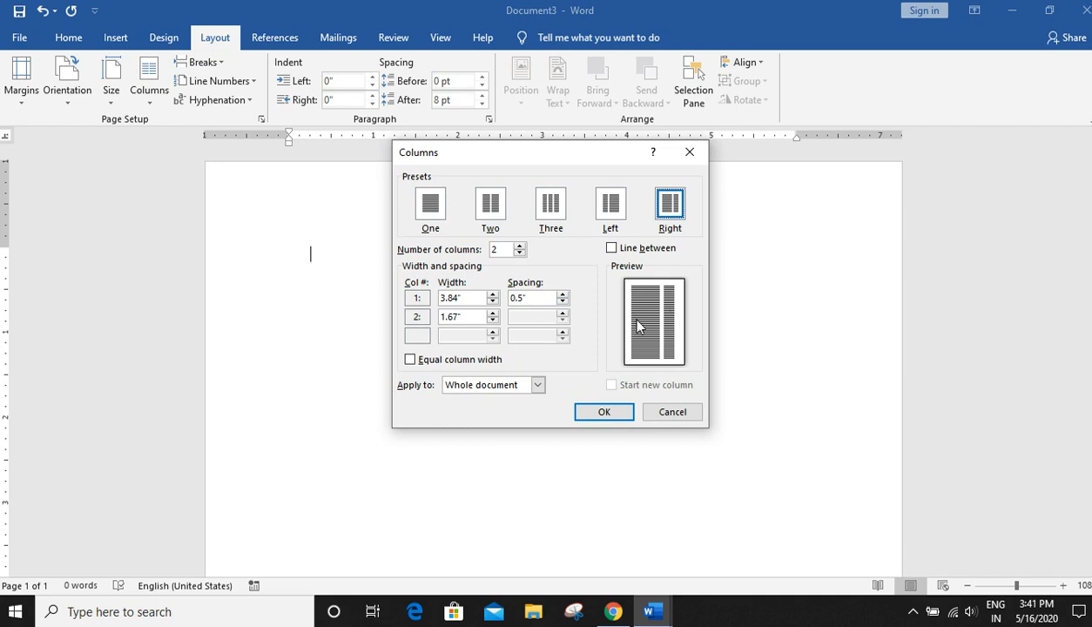
{"action": "left_click", "coordinate": [616, 414]}
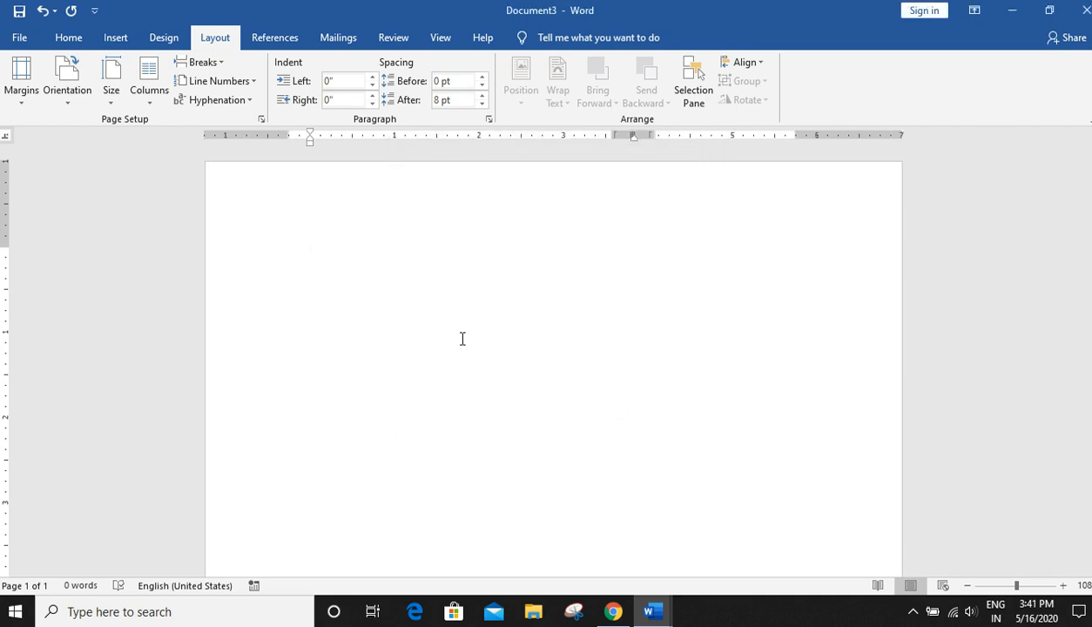
- Generate sample paragraphs by entering =rand() in the document
{"action": "type", "text": "=ra"}
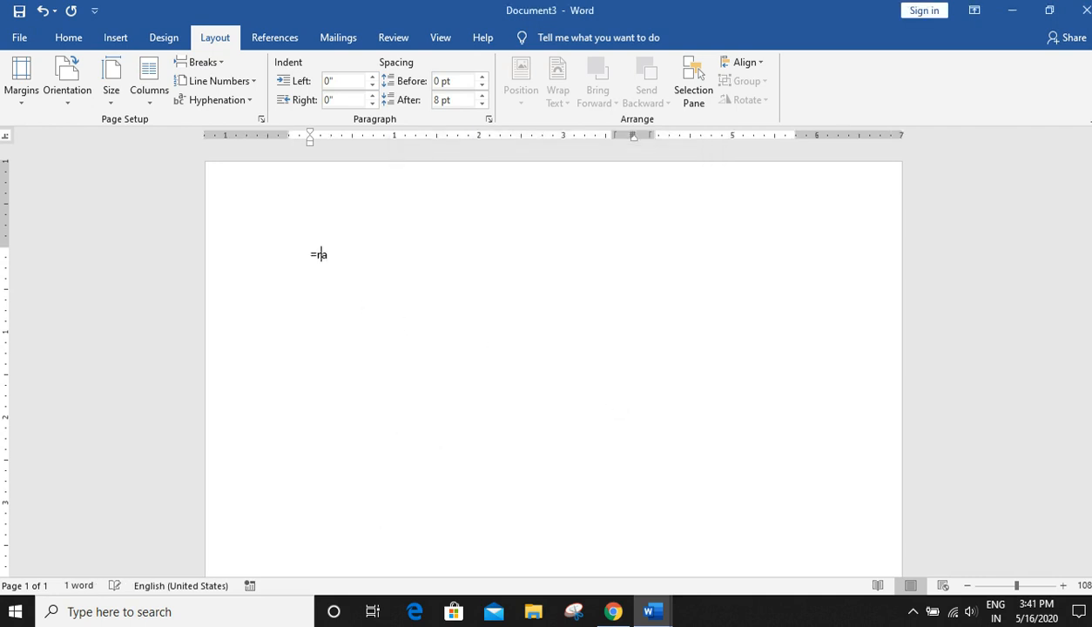
{"action": "type", "text": "nd()"}
{"action": "key", "text": "Return"}
{"action": "scroll", "coordinate": [700, 439], "scroll_direction": "up", "scroll_amount": 4}
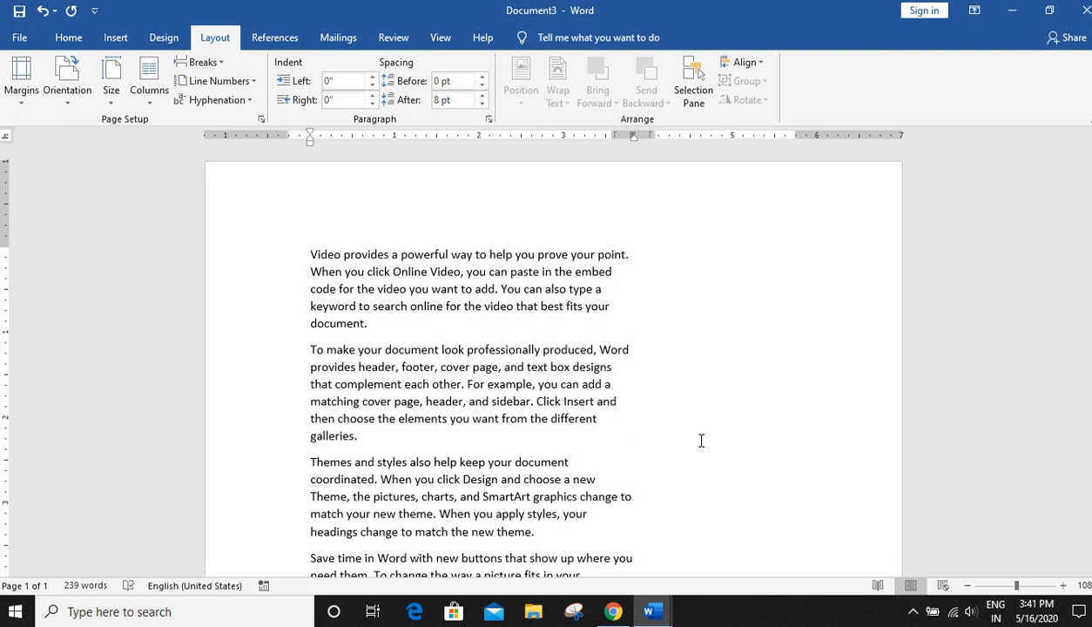
- Select all the text and set it to a single column layout
{"action": "key", "text": "ctrl+a"}
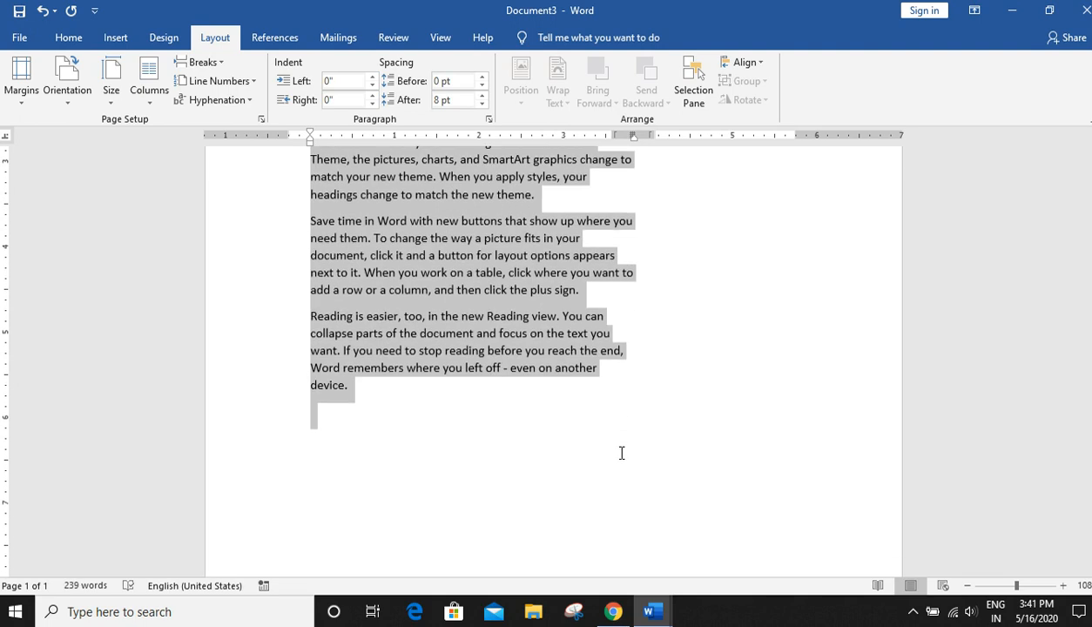
{"action": "left_click", "coordinate": [149, 78]}
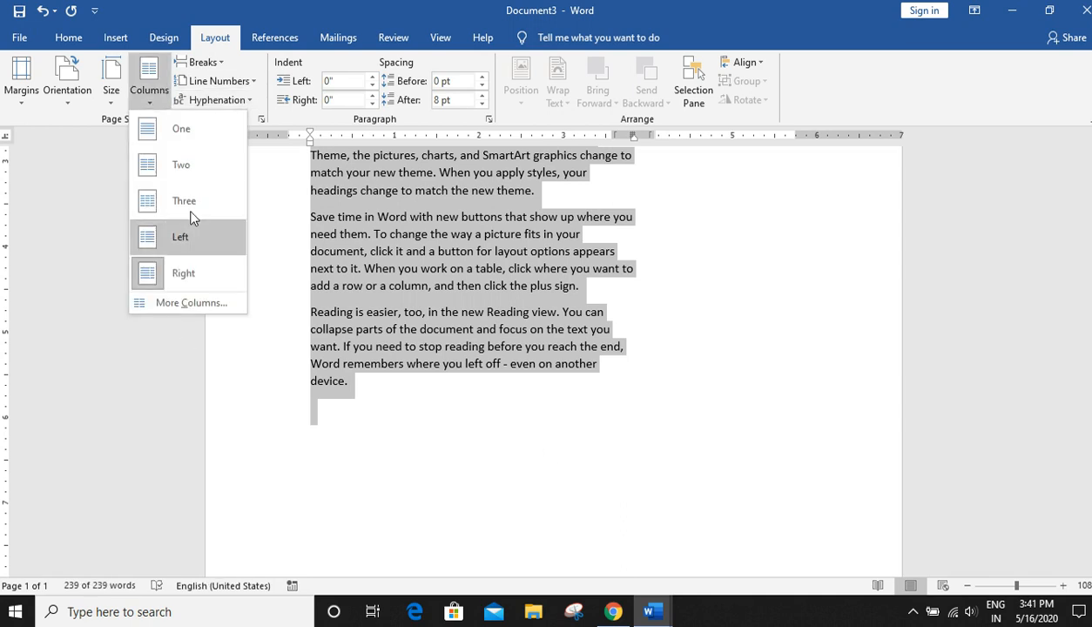
{"action": "left_click", "coordinate": [182, 130]}
{"action": "scroll", "coordinate": [638, 454], "scroll_direction": "up", "scroll_amount": 5}
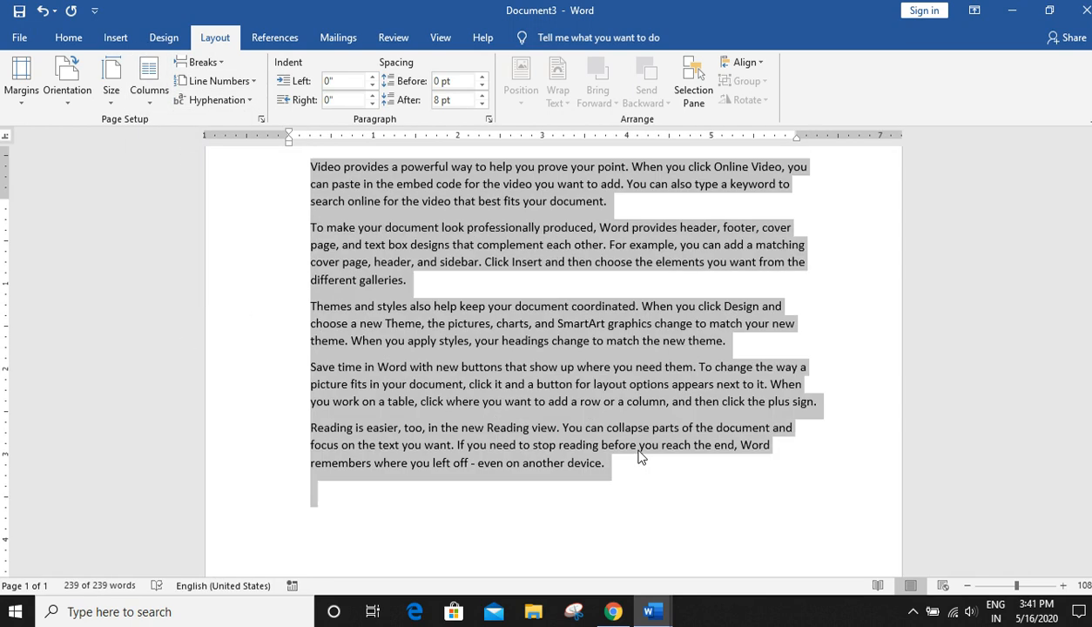
- Apply the Two column layout to the selected text
{"action": "left_click", "coordinate": [149, 80]}
{"action": "left_click", "coordinate": [179, 178]}
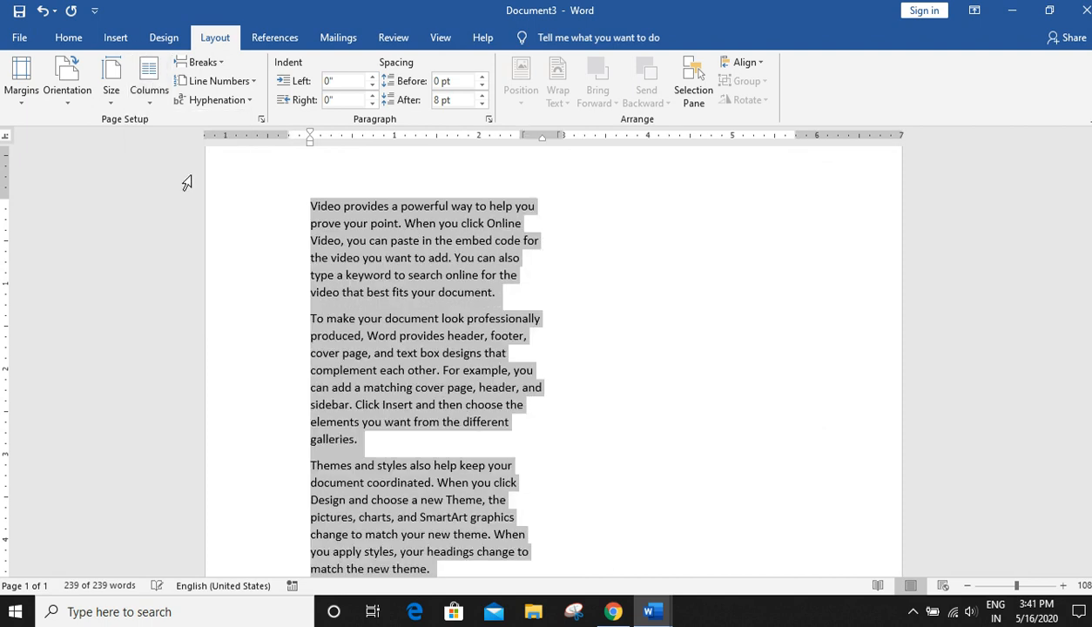
{"action": "left_click", "coordinate": [584, 390]}
- Delete a selected passage of the third paragraph and paste the clipboard text at the end of the document
{"action": "left_click_drag", "start_coordinate": [307, 463], "coordinate": [476, 524]}
{"action": "key", "text": "ctrl+c"}
{"action": "key", "text": "Delete"}
{"action": "scroll", "coordinate": [739, 490], "scroll_direction": "up", "scroll_amount": 5}
{"action": "left_click", "coordinate": [619, 239]}
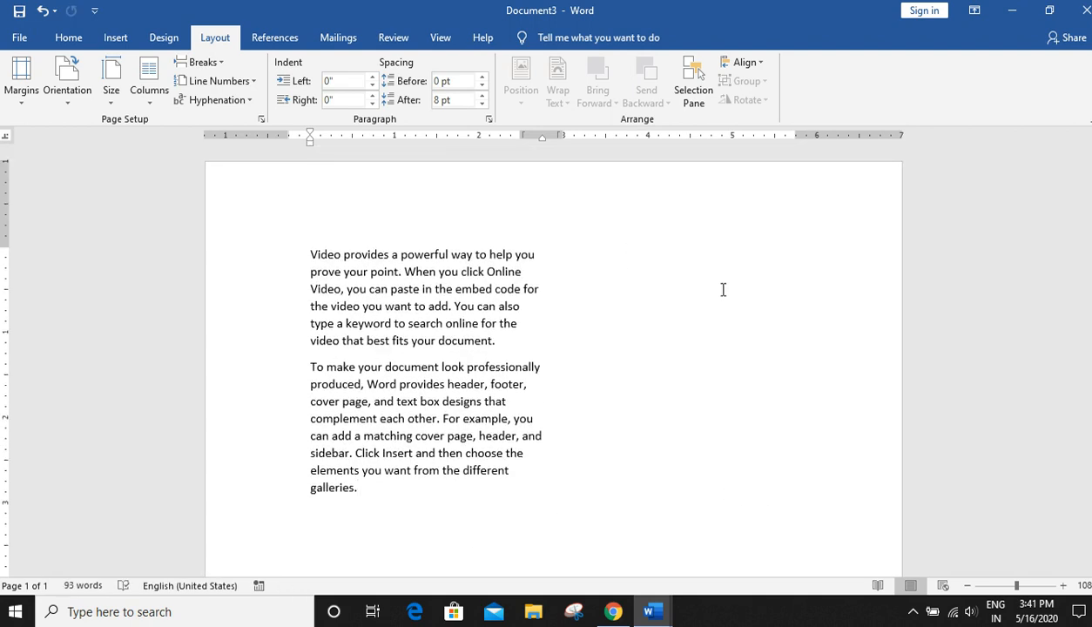
{"action": "key", "text": "ctrl+v"}
- Select the pasted paragraphs and apply the Three column layout to them
{"action": "scroll", "coordinate": [644, 411], "scroll_direction": "down", "scroll_amount": 4}
{"action": "left_click_drag", "start_coordinate": [311, 336], "coordinate": [546, 528]}
{"action": "left_click", "coordinate": [149, 88]}
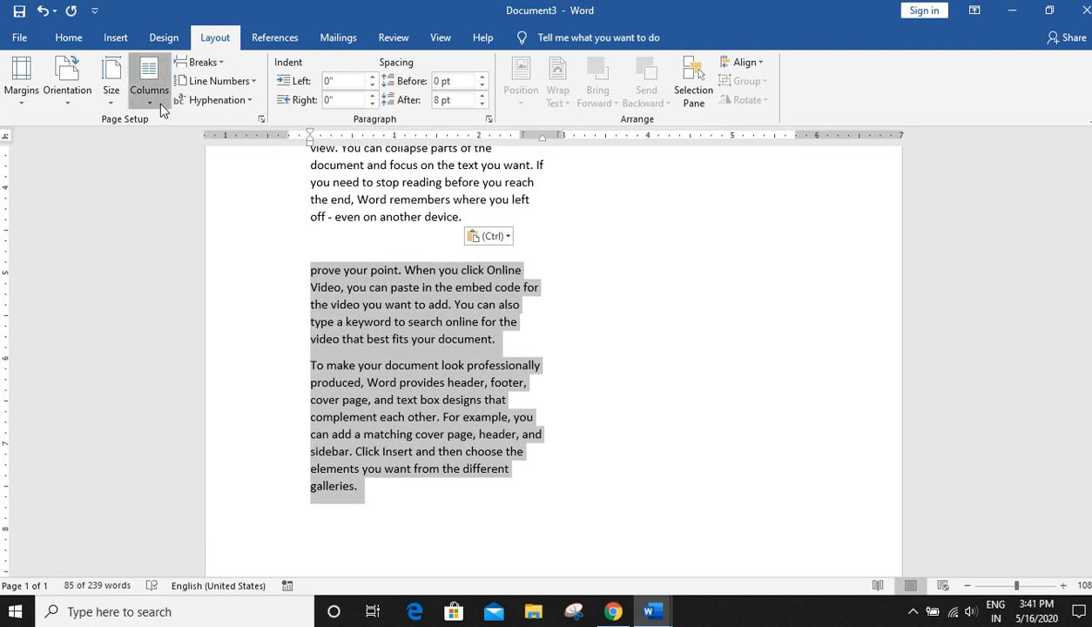
{"action": "left_click", "coordinate": [174, 214]}
- Set the selected pasted paragraphs to a single column layout
{"action": "scroll", "coordinate": [676, 478], "scroll_direction": "up", "scroll_amount": 8}
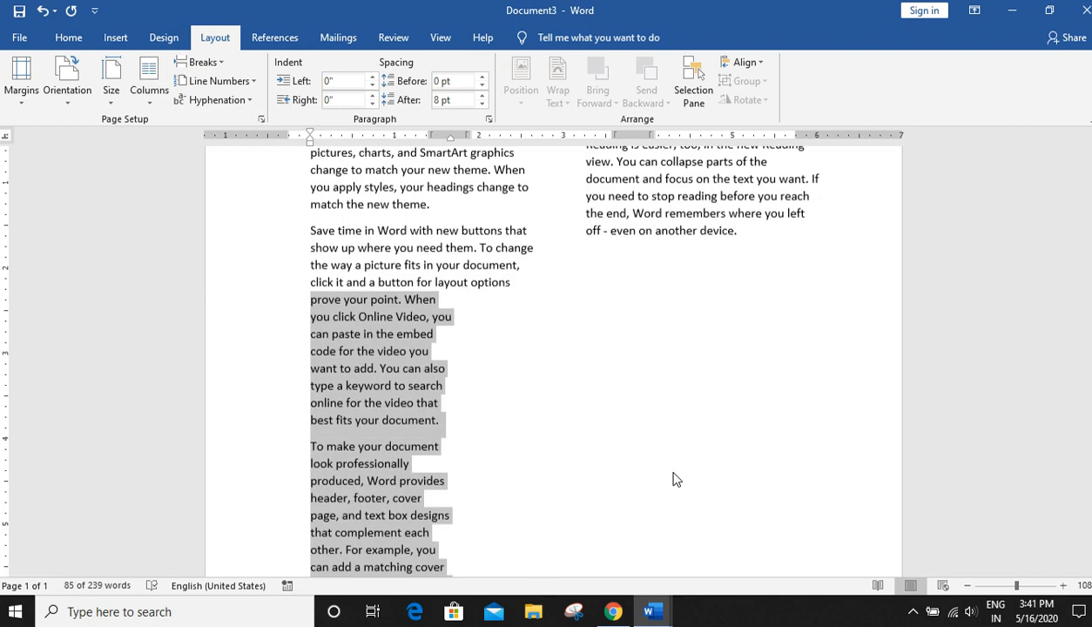
{"action": "scroll", "coordinate": [687, 453], "scroll_direction": "down", "scroll_amount": 5}
{"action": "scroll", "coordinate": [688, 457], "scroll_direction": "up", "scroll_amount": 3}
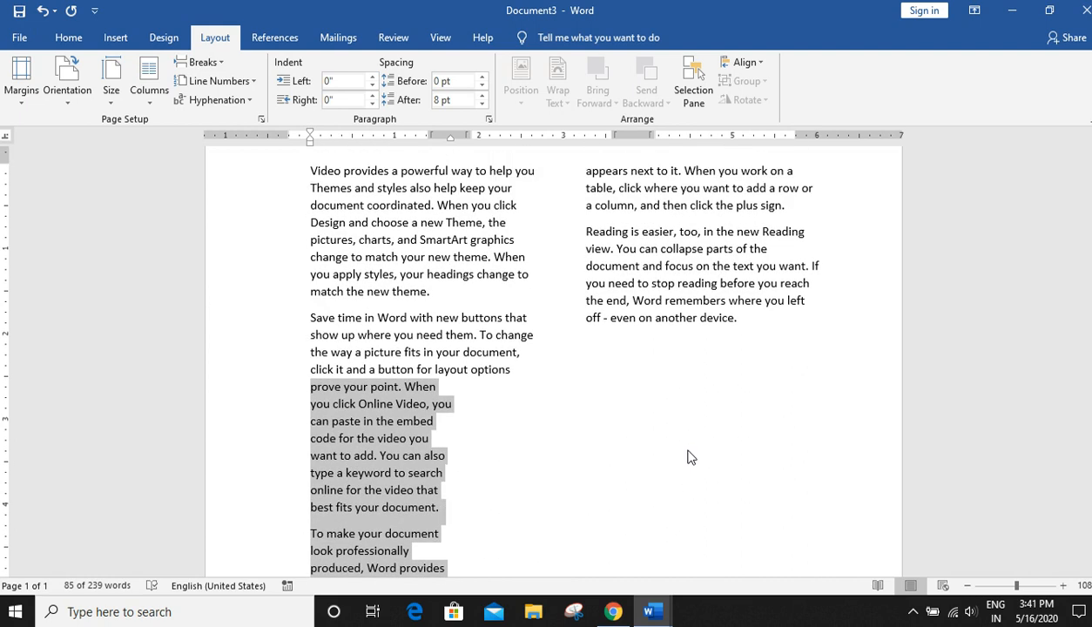
{"action": "left_click", "coordinate": [142, 96]}
{"action": "left_click", "coordinate": [177, 131]}
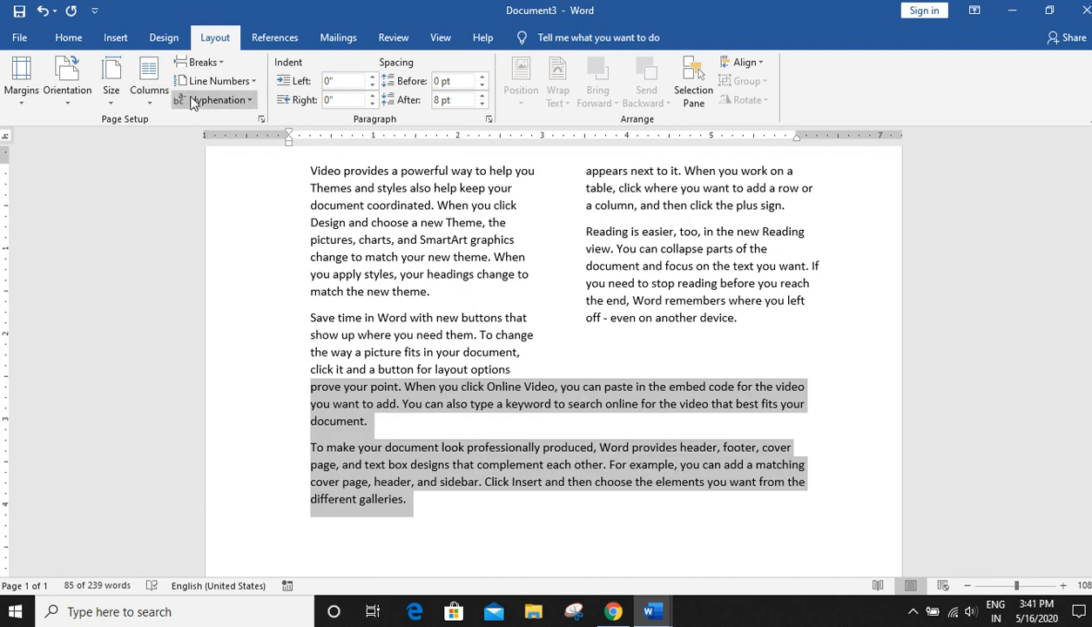
- Apply the Left column layout to the selected pasted paragraphs, then switch them to the Right column layout
{"action": "left_click", "coordinate": [135, 85]}
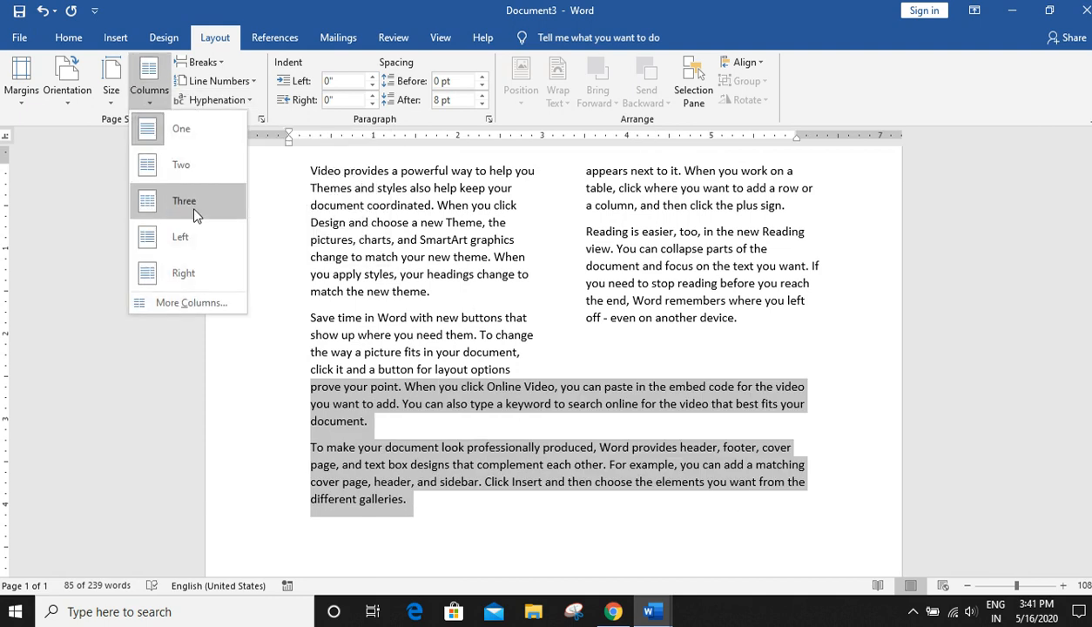
{"action": "left_click", "coordinate": [189, 233]}
{"action": "scroll", "coordinate": [654, 484], "scroll_direction": "up", "scroll_amount": 2}
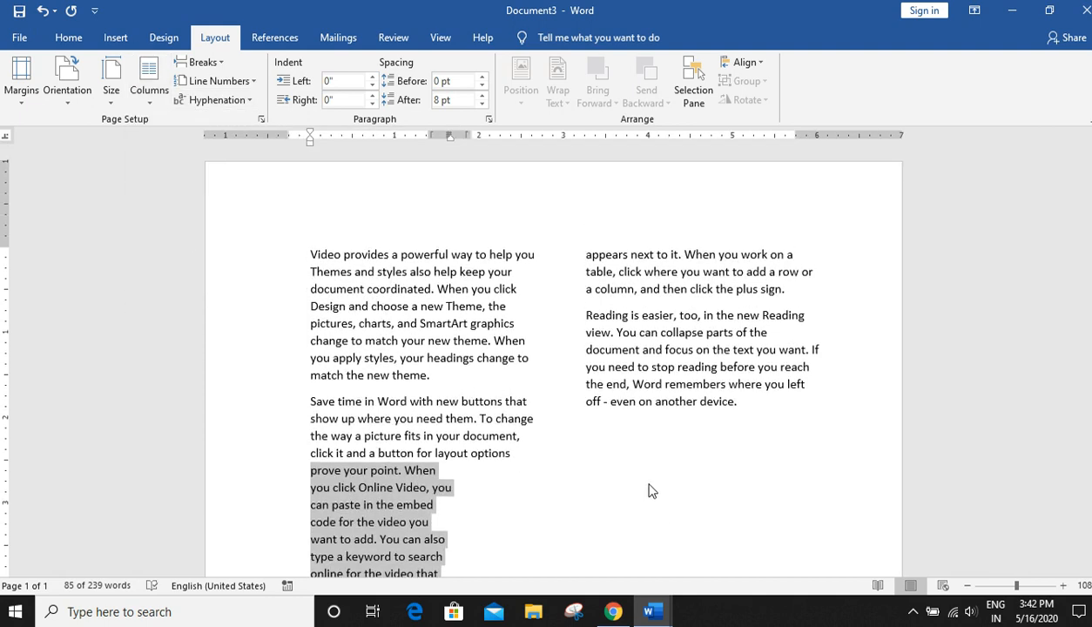
{"action": "left_click", "coordinate": [149, 98]}
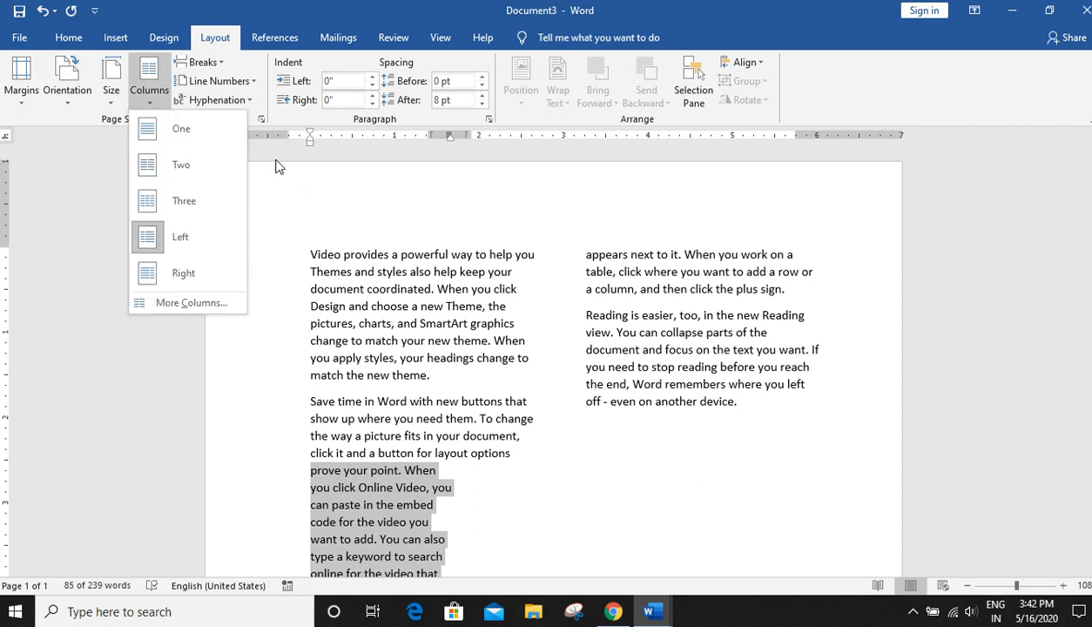
{"action": "left_click", "coordinate": [180, 274]}
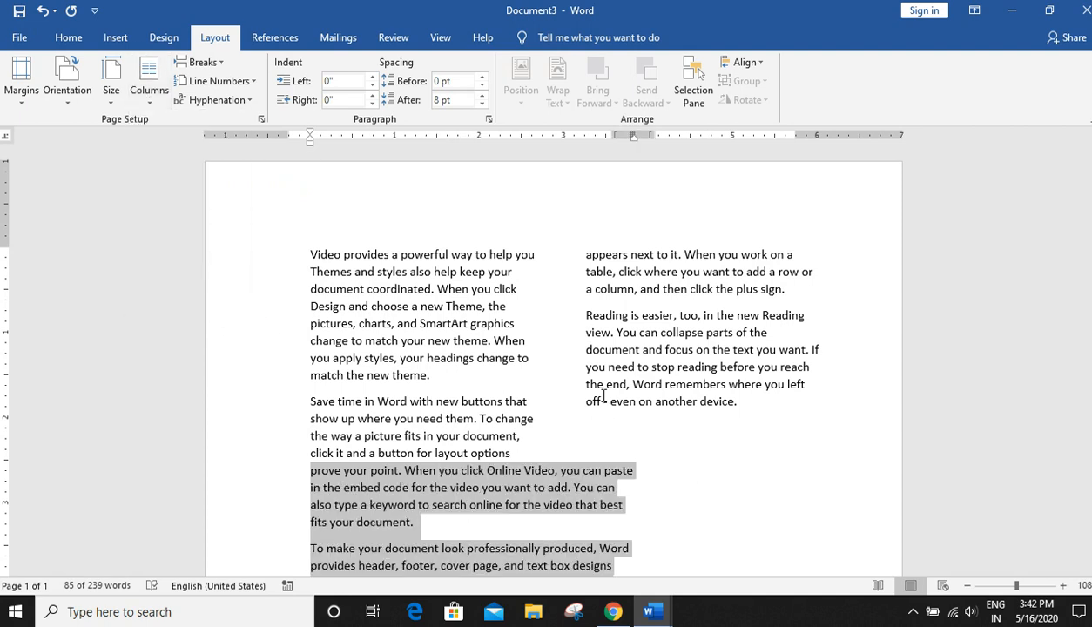
- Delete all text in the document and reset the layout to one column
{"action": "key", "text": "ctrl+a"}
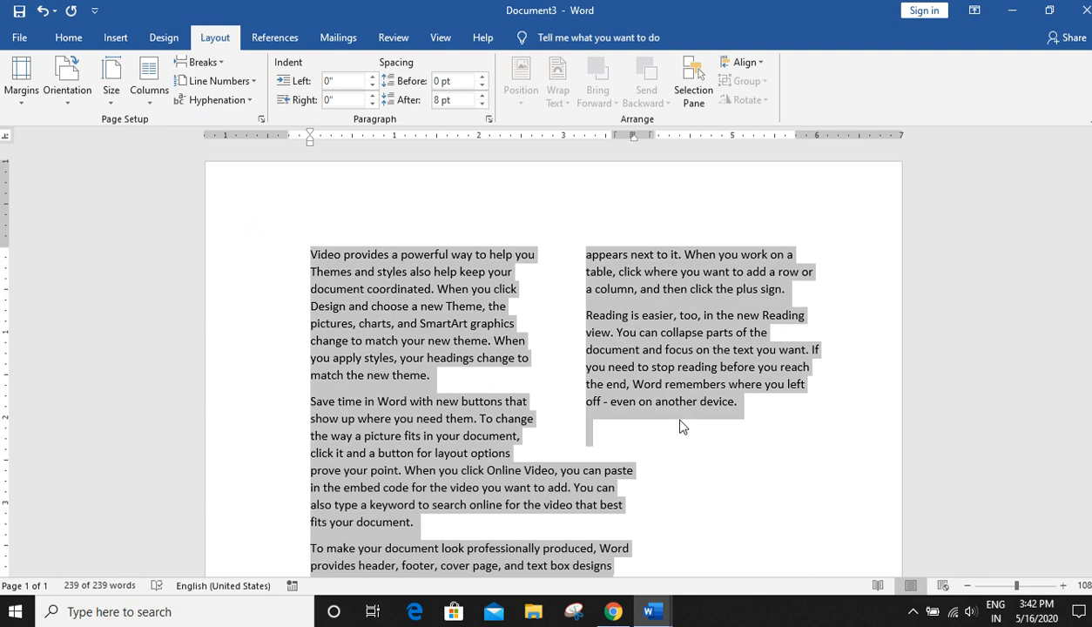
{"action": "key", "text": "Delete"}
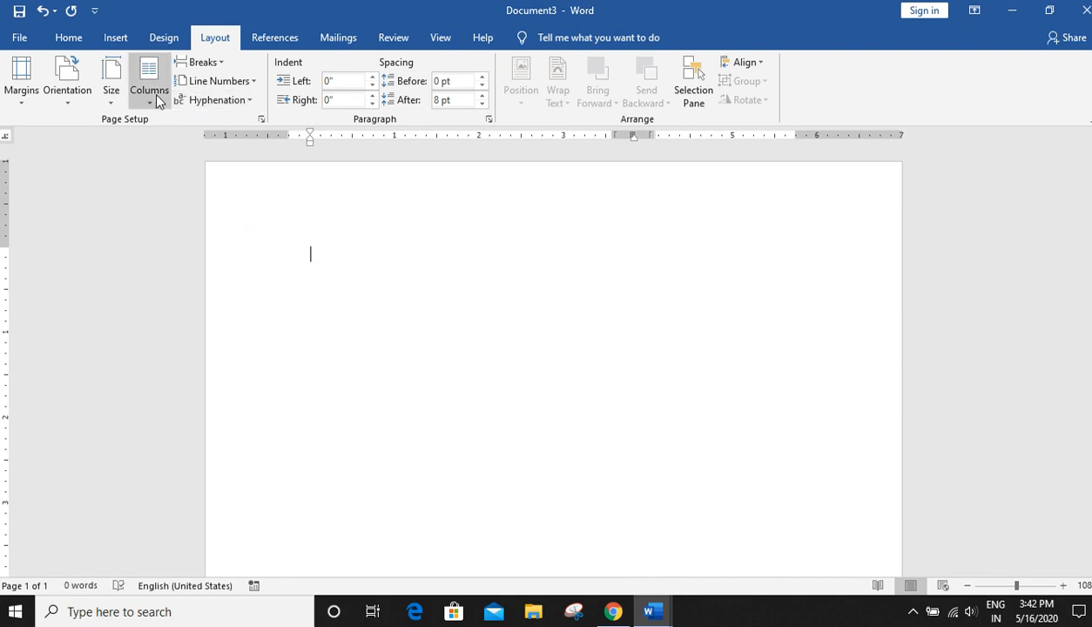
{"action": "left_click", "coordinate": [156, 95]}
{"action": "left_click", "coordinate": [178, 131]}
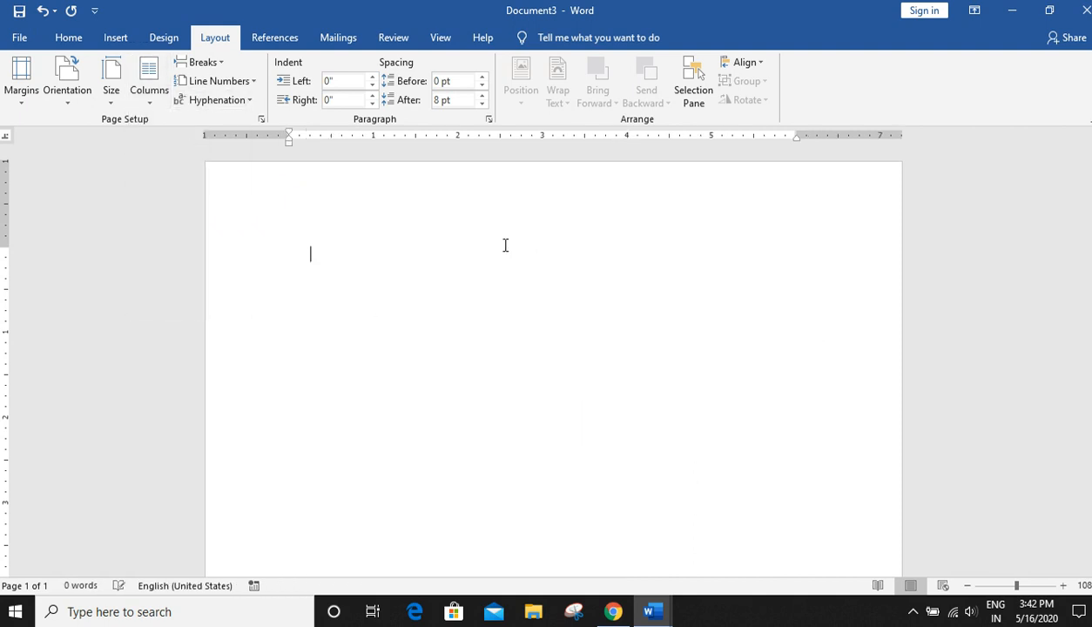
- Browse the Breaks options and the References, Mailings, Review and View tabs
{"action": "left_click", "coordinate": [213, 65]}
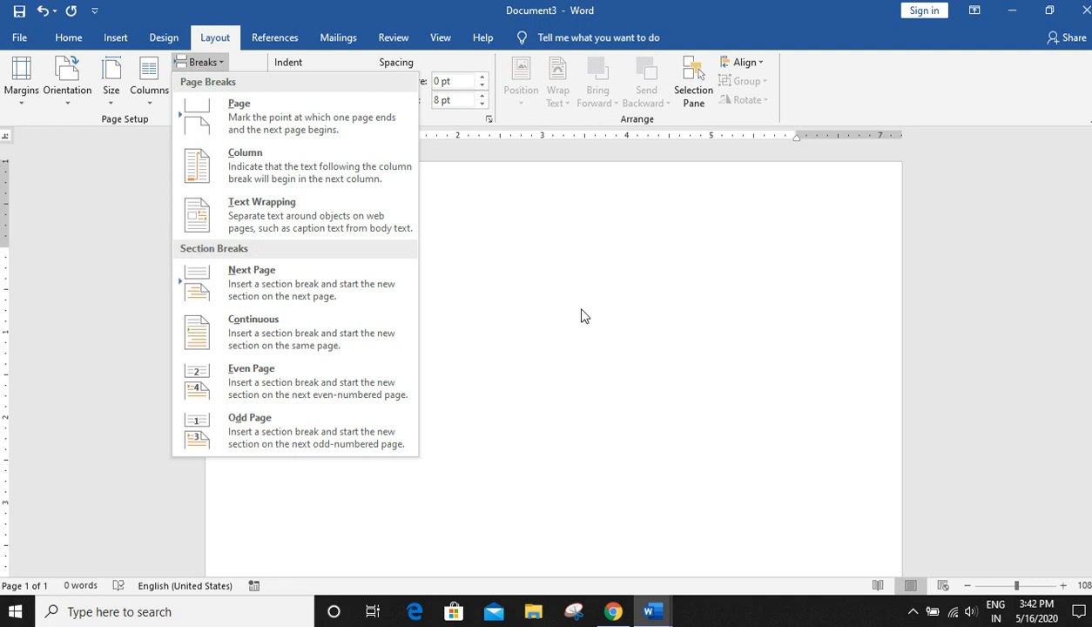
{"action": "left_click", "coordinate": [576, 310]}
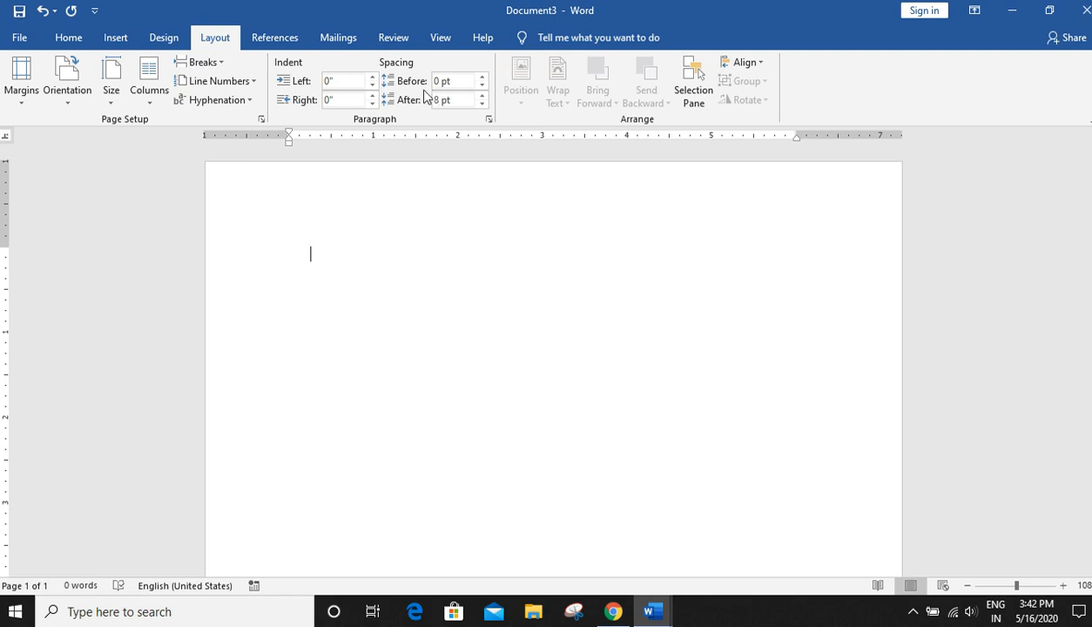
{"action": "left_click", "coordinate": [277, 38]}
{"action": "left_click", "coordinate": [359, 40]}
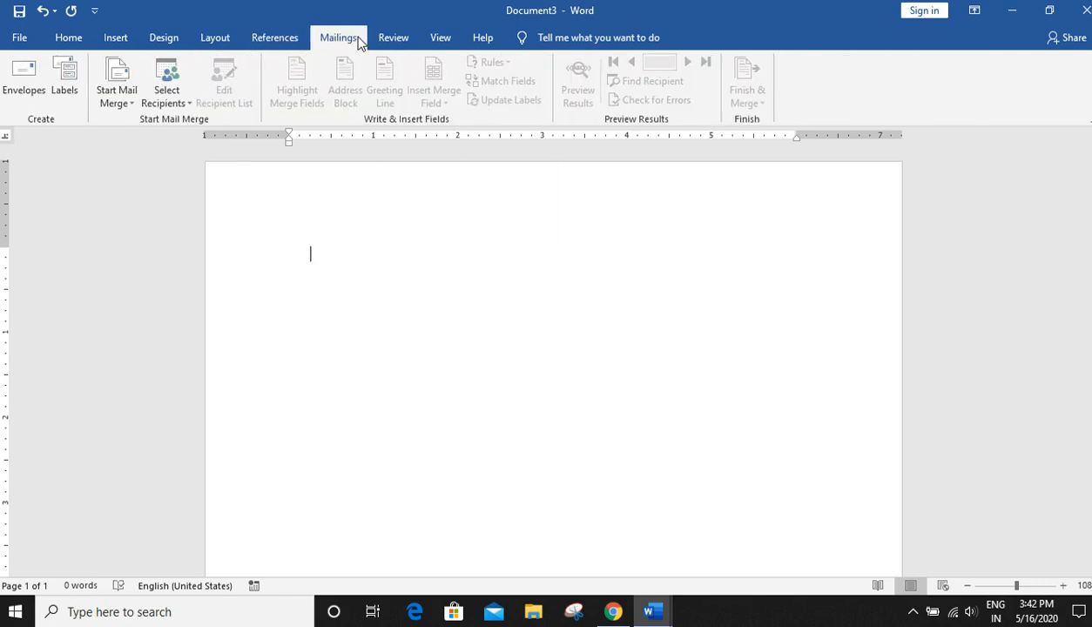
{"action": "left_click", "coordinate": [396, 43]}
{"action": "left_click", "coordinate": [435, 43]}
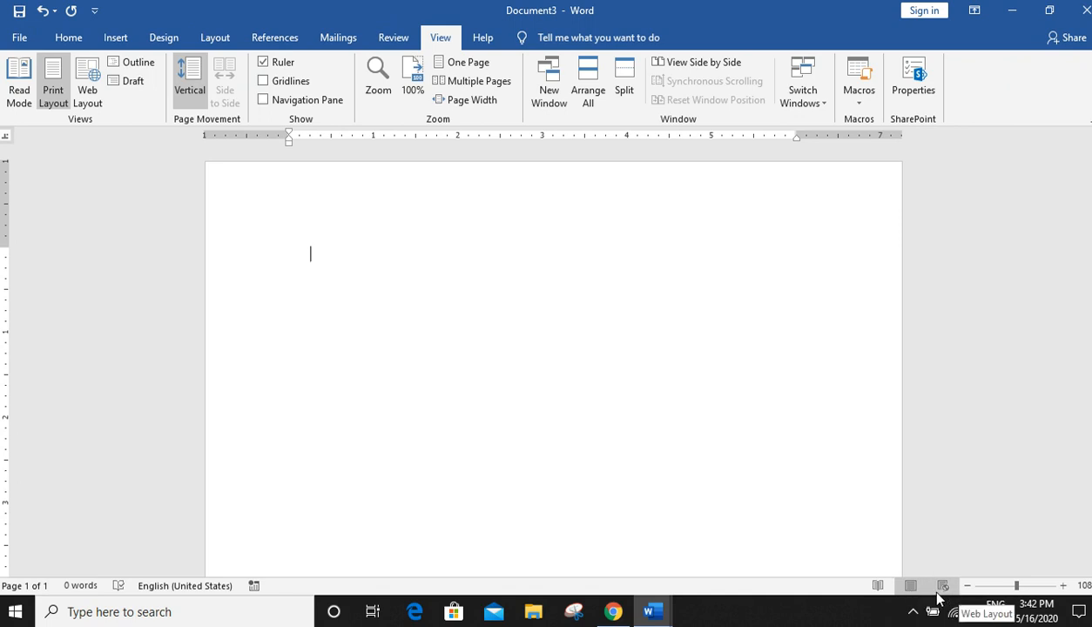
- Generate sample paragraphs by entering =rand() in the empty document
{"action": "type", "text": "=rand()"}
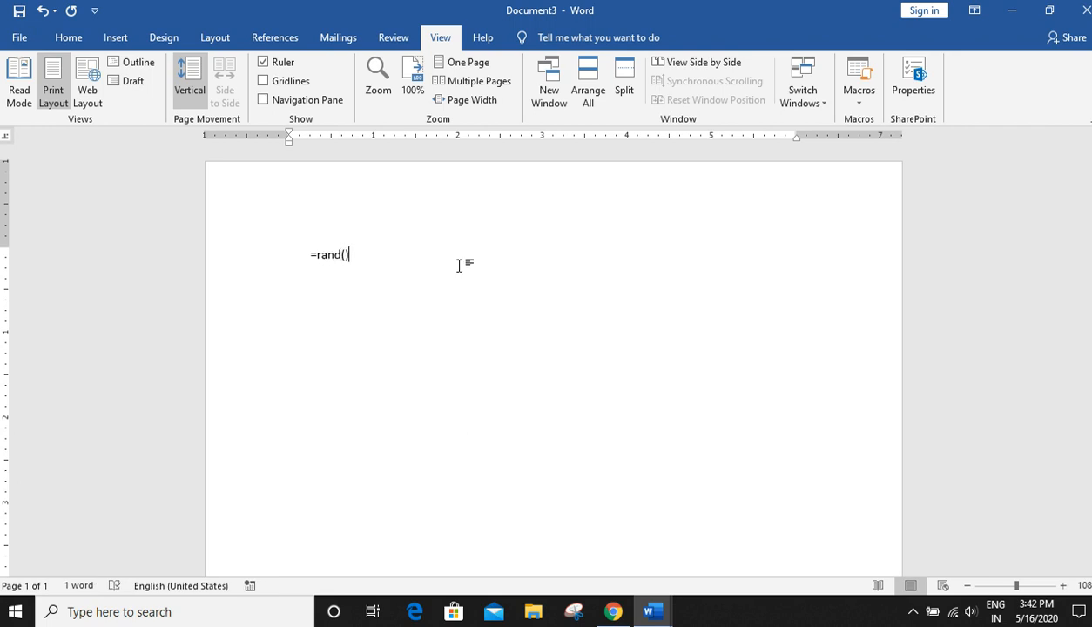
{"action": "key", "text": "Return"}
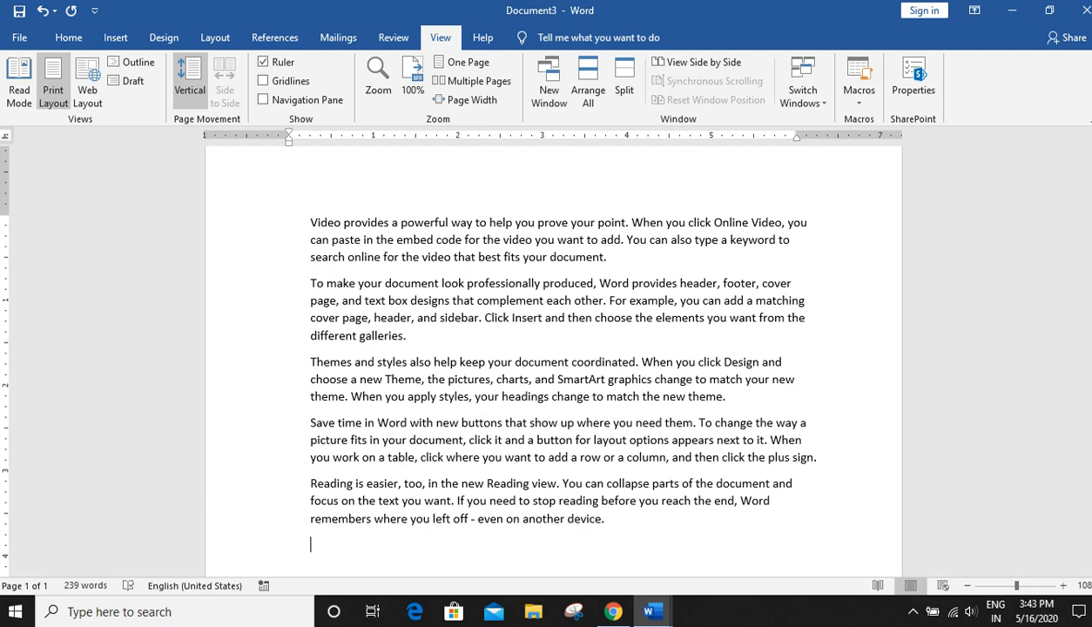
- Switch to Read Mode, page forward and back through the screens, and return to Print Layout
{"action": "left_click", "coordinate": [877, 586]}
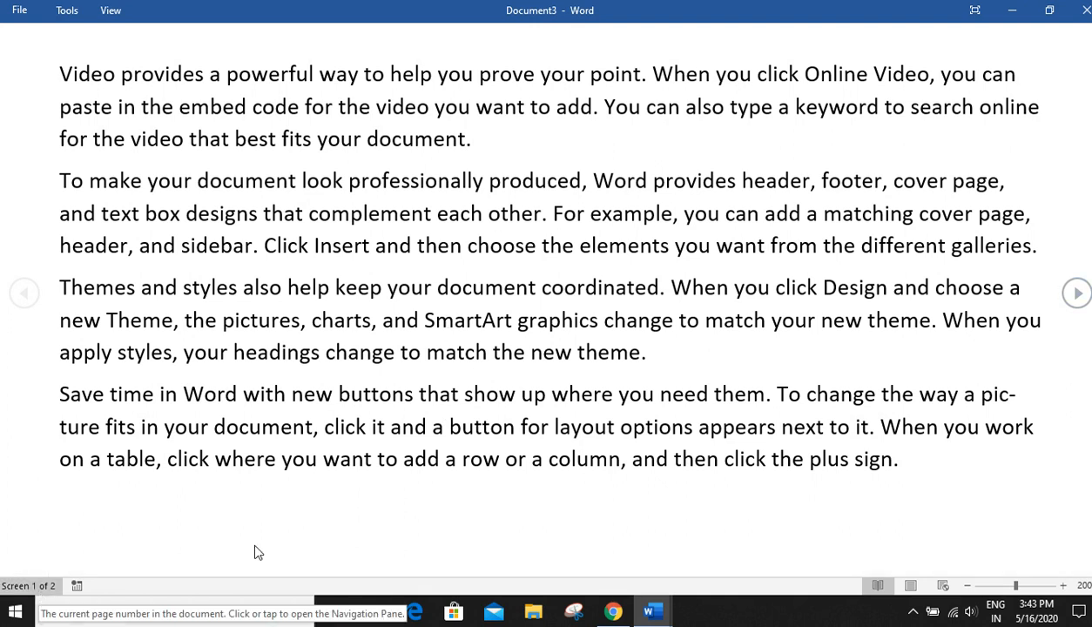
{"action": "left_click", "coordinate": [1076, 294]}
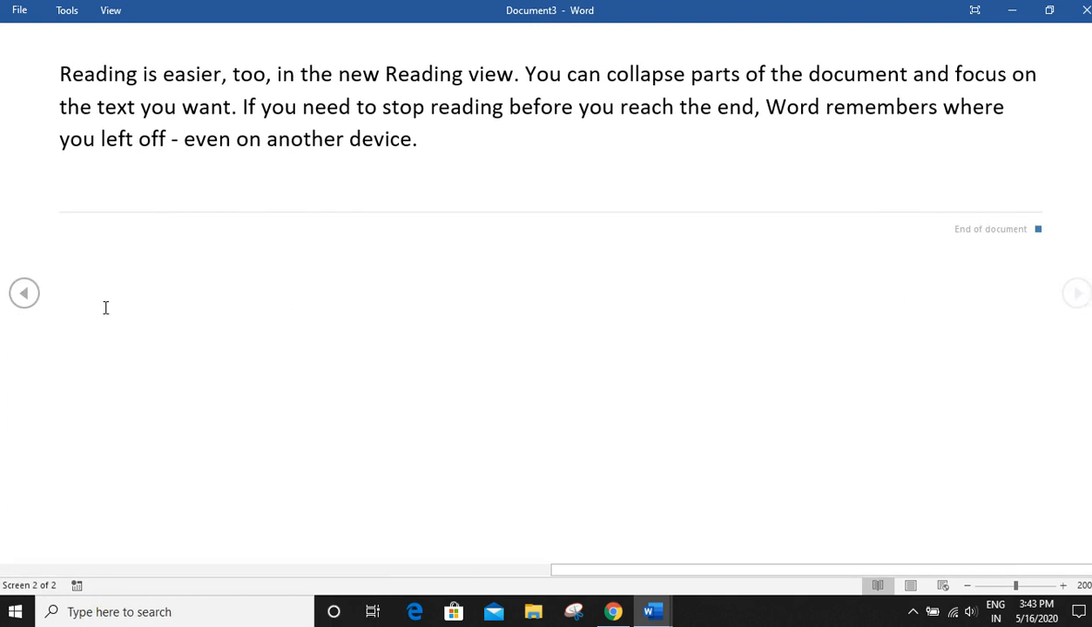
{"action": "left_click", "coordinate": [21, 296]}
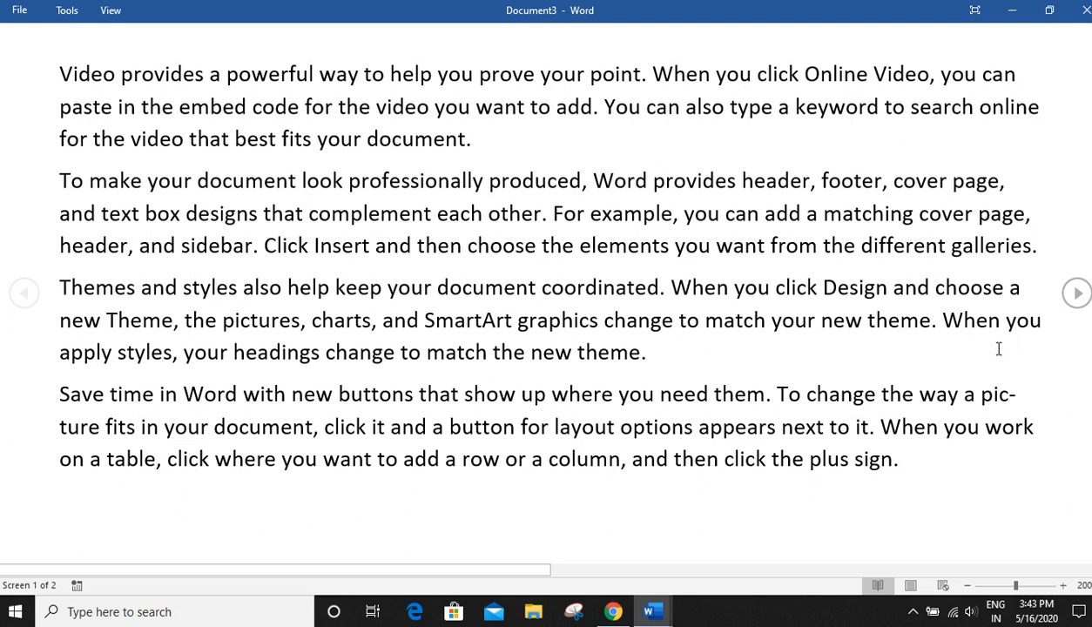
{"action": "left_click", "coordinate": [1076, 293]}
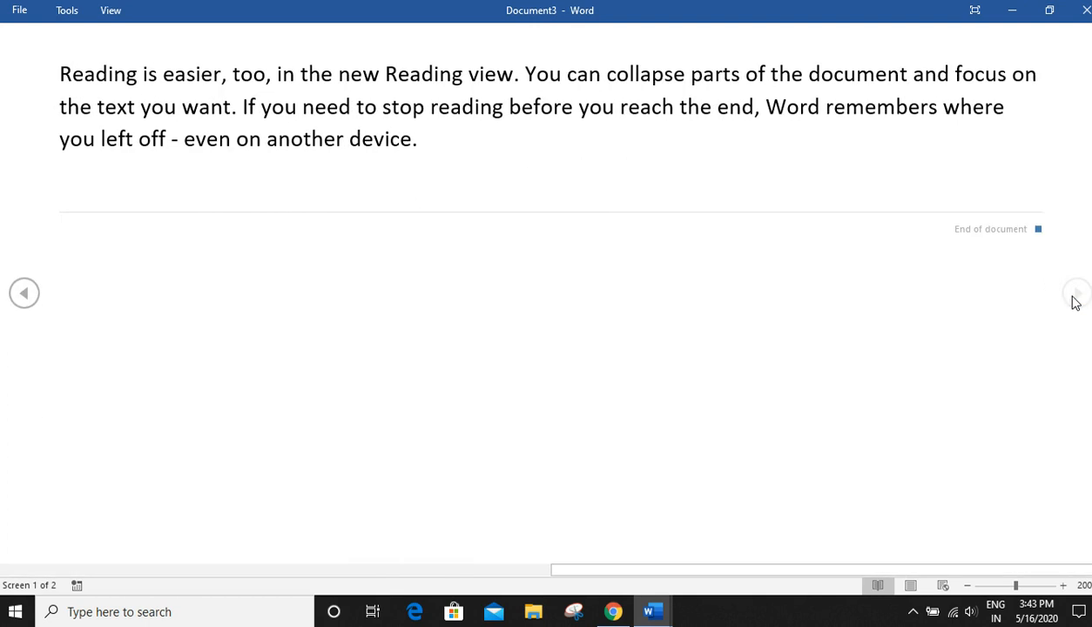
{"action": "left_click", "coordinate": [911, 586]}
{"action": "scroll", "coordinate": [617, 483], "scroll_direction": "up", "scroll_amount": 5}
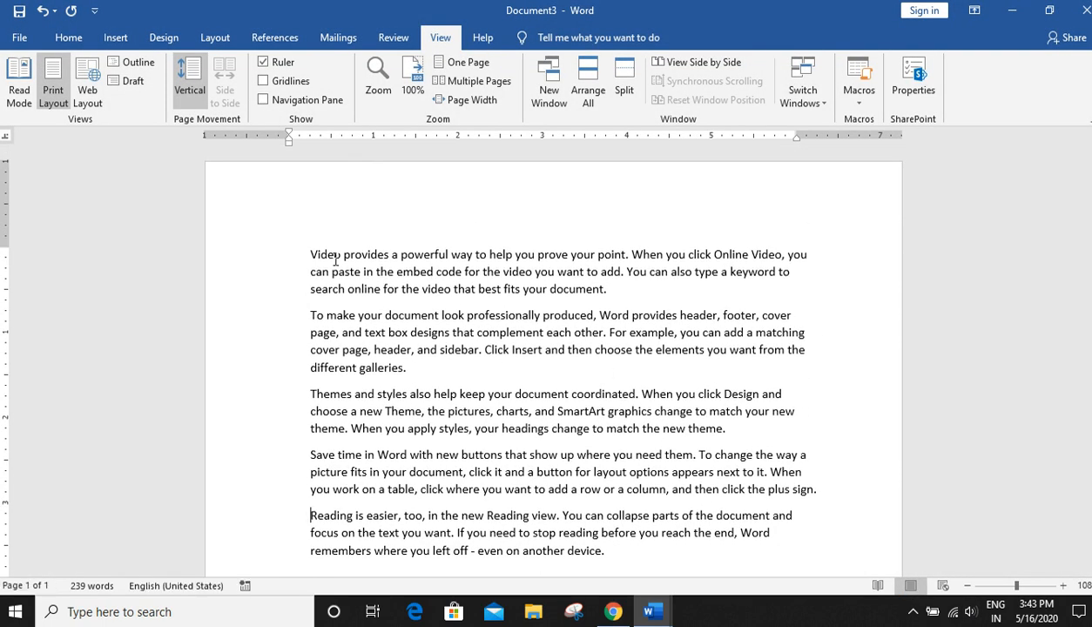
- Select all paragraphs and preview them in Web Layout before returning to Print Layout
{"action": "left_click_drag", "start_coordinate": [309, 254], "coordinate": [438, 428]}
{"action": "left_click_drag", "start_coordinate": [576, 520], "coordinate": [634, 552]}
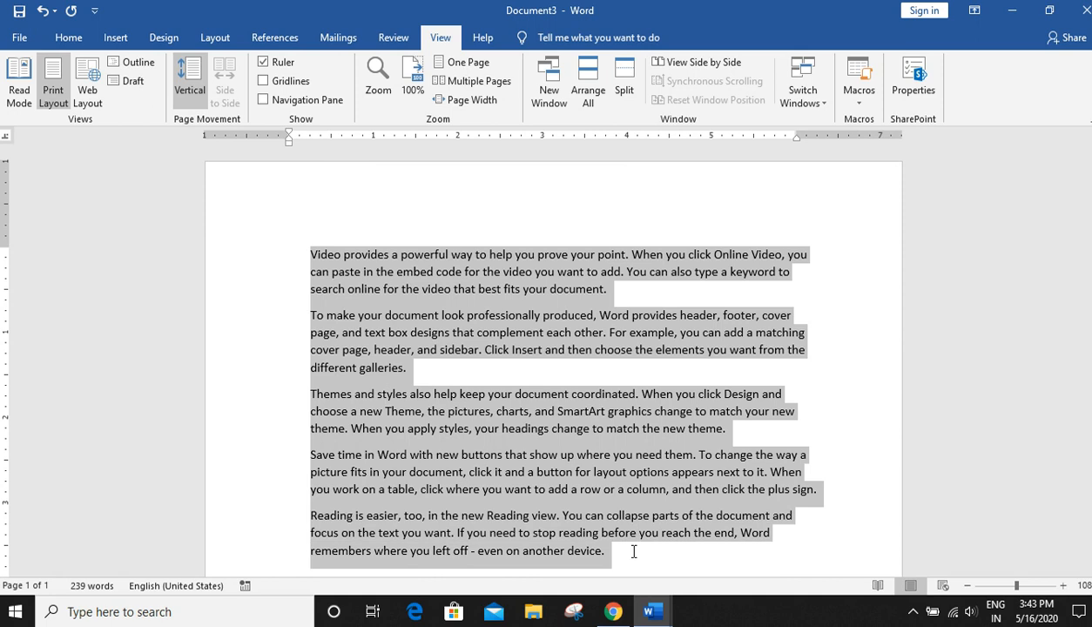
{"action": "left_click", "coordinate": [943, 585]}
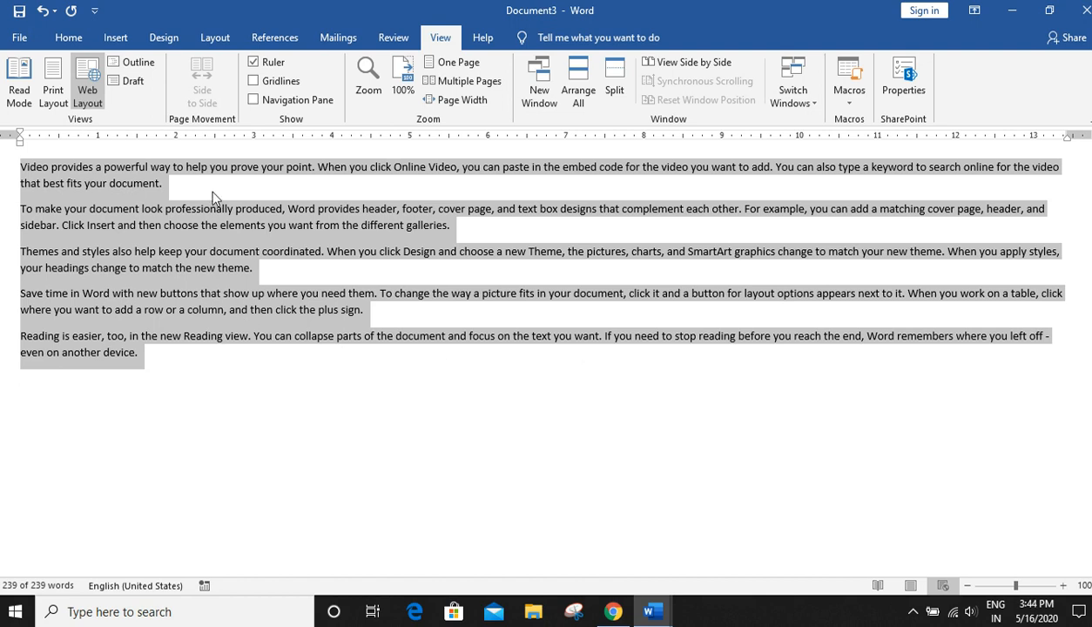
{"action": "left_click", "coordinate": [921, 590]}
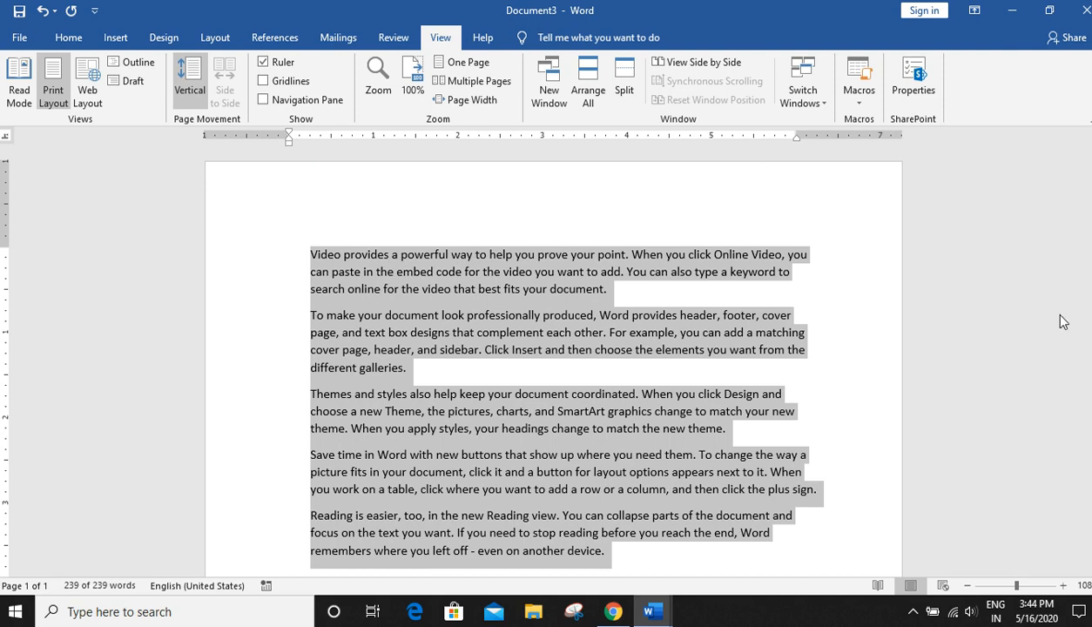
- Toggle the ruler off and back on, then deselect the text
{"action": "left_click", "coordinate": [264, 62]}
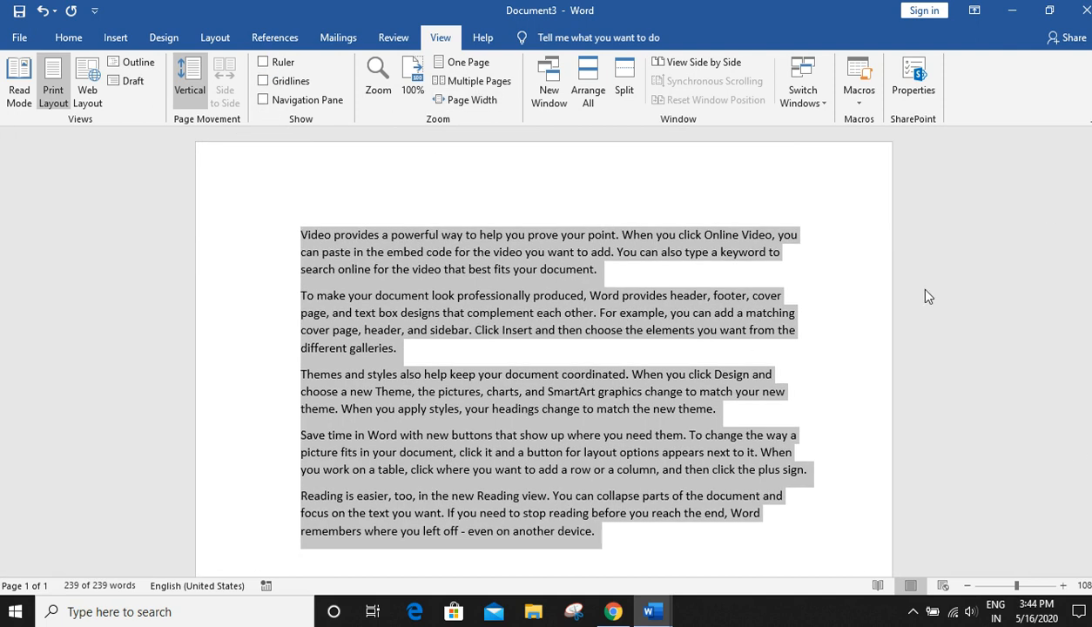
{"action": "left_click", "coordinate": [275, 63]}
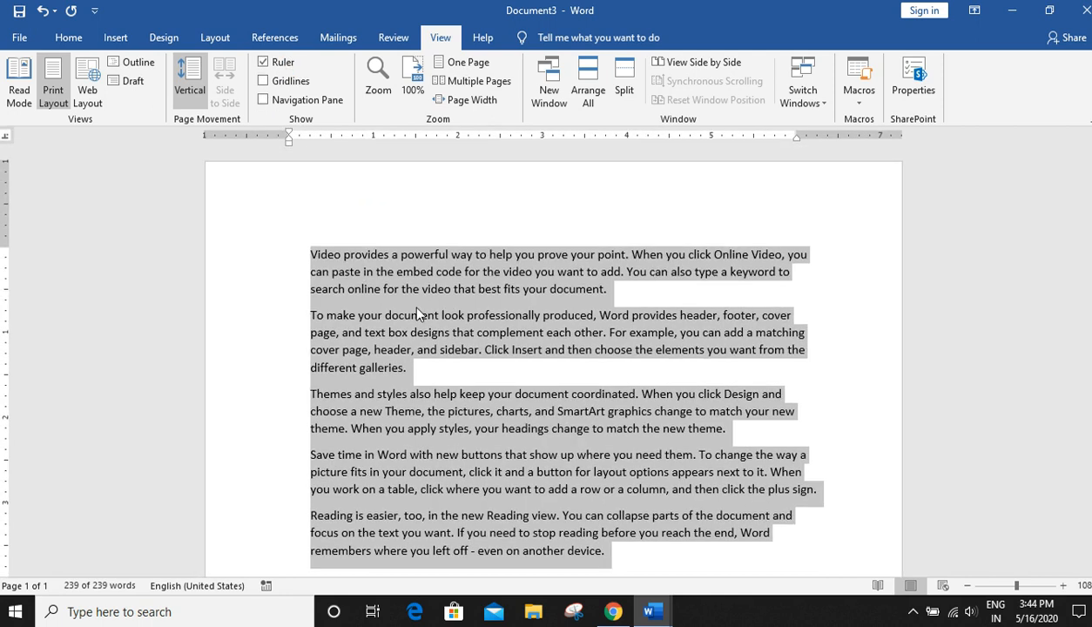
{"action": "left_click", "coordinate": [398, 289]}
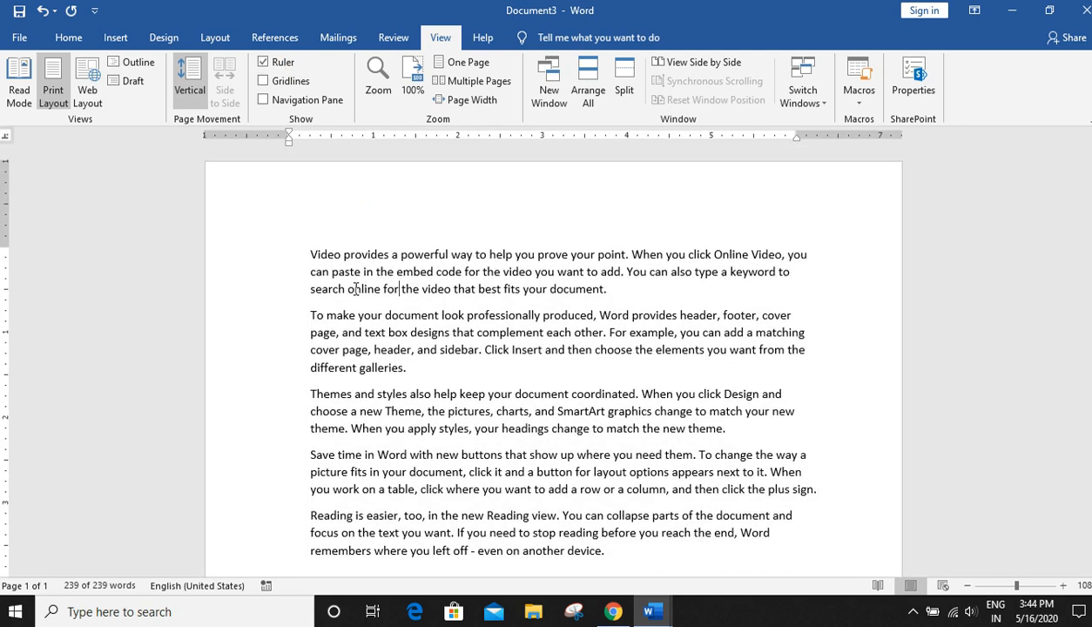
- Drag the left margin marker on the ruler leftward to widen the text area of the page
{"action": "left_click", "coordinate": [307, 254]}
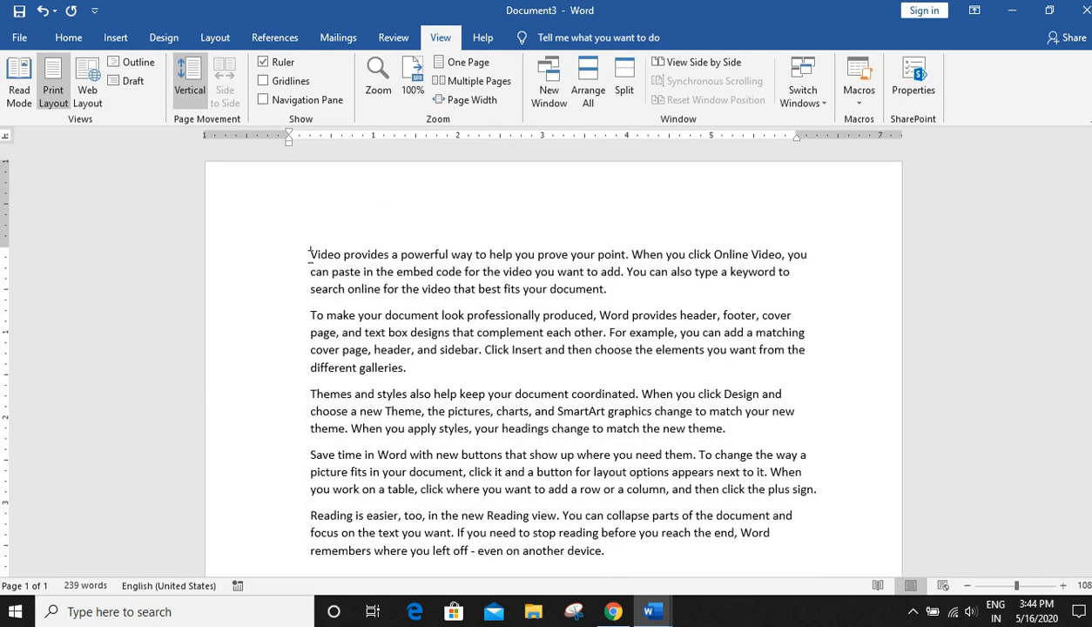
{"action": "mouse_move", "coordinate": [289, 140]}
{"action": "left_mouse_down"}
{"action": "mouse_move", "coordinate": [415, 137]}
{"action": "mouse_move", "coordinate": [291, 142]}
{"action": "left_mouse_up"}
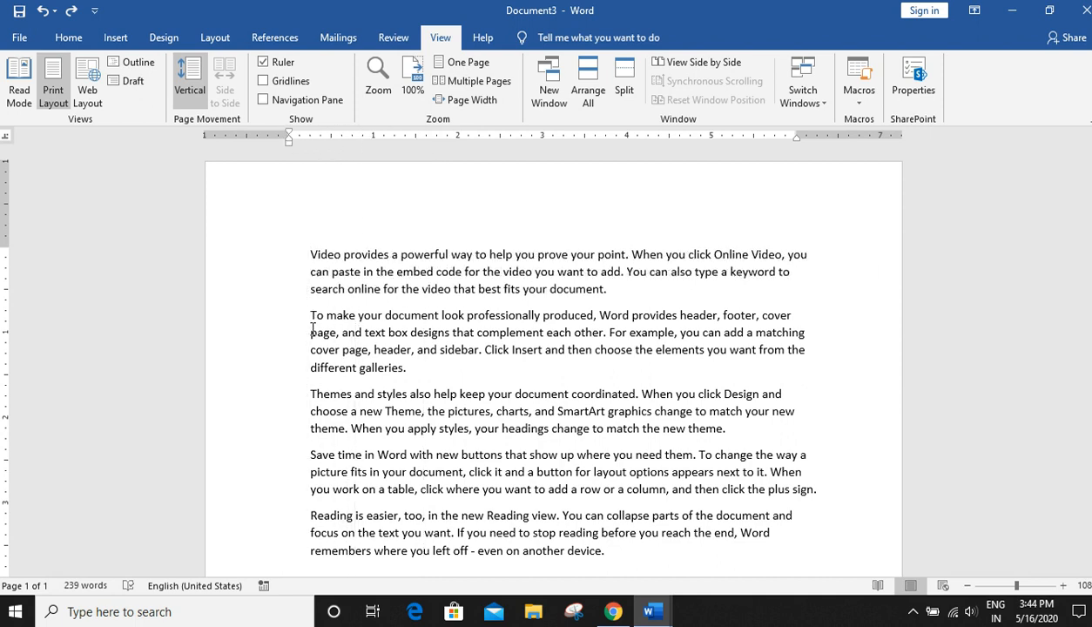
{"action": "mouse_move", "coordinate": [291, 137]}
{"action": "left_mouse_down"}
{"action": "mouse_move", "coordinate": [411, 136]}
{"action": "mouse_move", "coordinate": [289, 136]}
{"action": "mouse_move", "coordinate": [344, 137]}
{"action": "mouse_move", "coordinate": [291, 138]}
{"action": "mouse_move", "coordinate": [362, 155]}
{"action": "mouse_move", "coordinate": [288, 153]}
{"action": "left_mouse_up"}
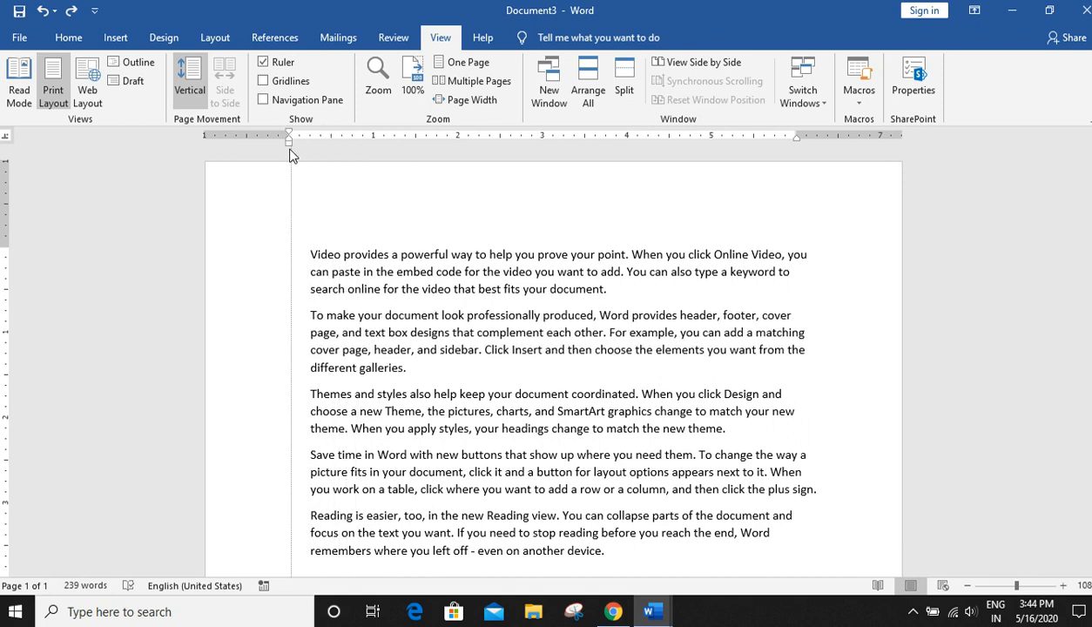
{"action": "left_click", "coordinate": [310, 393]}
{"action": "mouse_move", "coordinate": [292, 144]}
{"action": "left_mouse_down"}
{"action": "mouse_move", "coordinate": [359, 156]}
{"action": "mouse_move", "coordinate": [274, 153]}
{"action": "mouse_move", "coordinate": [335, 137]}
{"action": "mouse_move", "coordinate": [278, 150]}
{"action": "left_mouse_up"}
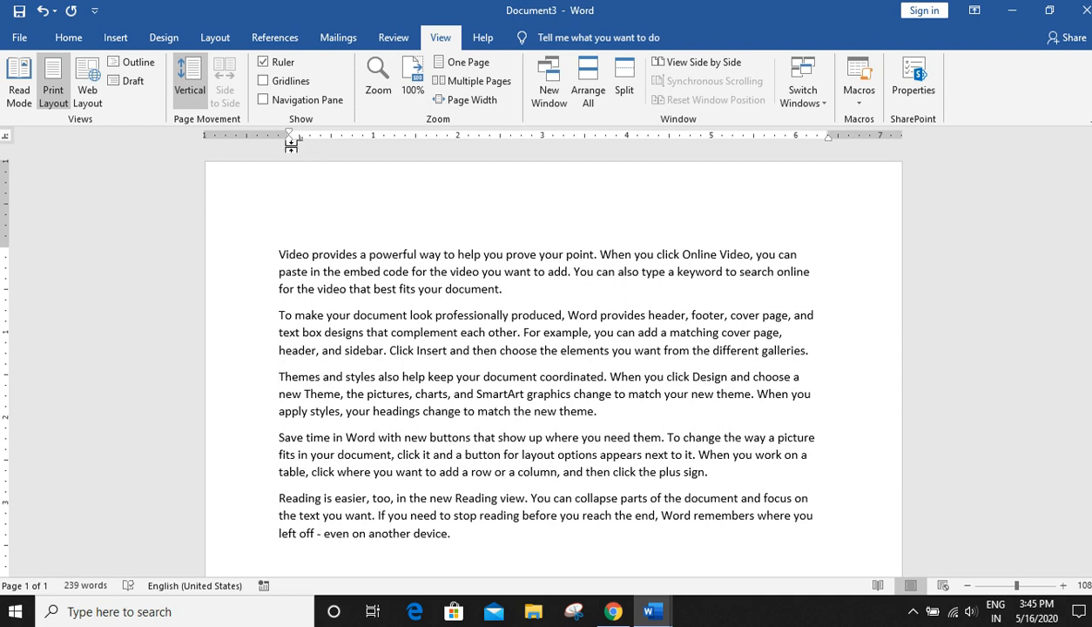
{"action": "mouse_move", "coordinate": [288, 138]}
{"action": "left_mouse_down"}
{"action": "mouse_move", "coordinate": [307, 141]}
{"action": "mouse_move", "coordinate": [277, 142]}
{"action": "mouse_move", "coordinate": [289, 143]}
{"action": "left_mouse_up"}
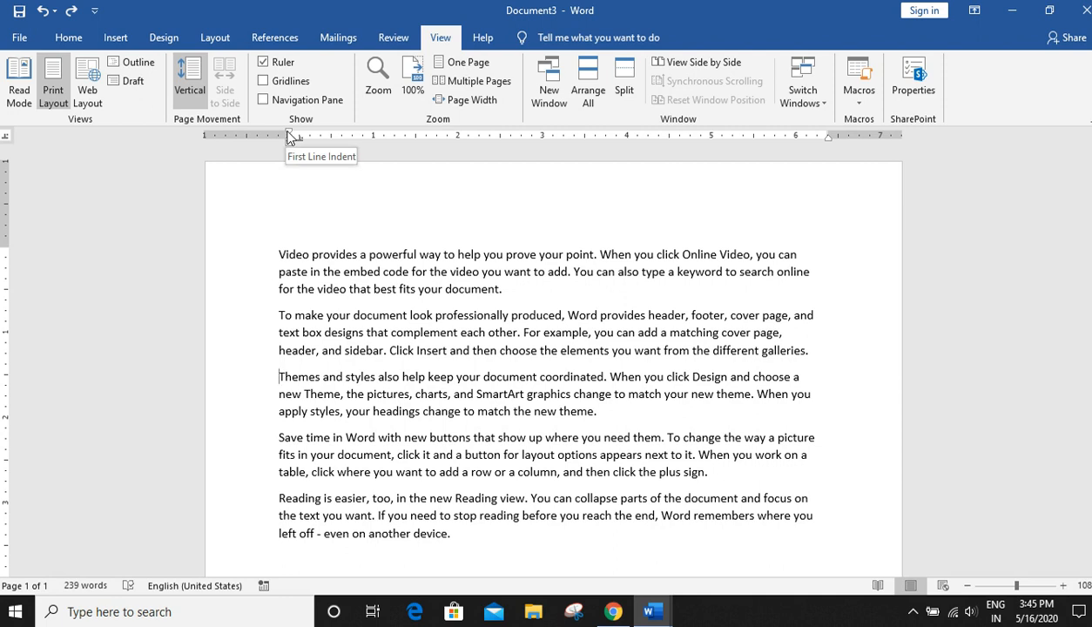
{"action": "left_click", "coordinate": [287, 129]}
{"action": "mouse_move", "coordinate": [290, 137]}
{"action": "left_mouse_down"}
{"action": "mouse_move", "coordinate": [370, 137]}
{"action": "mouse_move", "coordinate": [274, 142]}
{"action": "mouse_move", "coordinate": [284, 142]}
{"action": "left_mouse_up"}
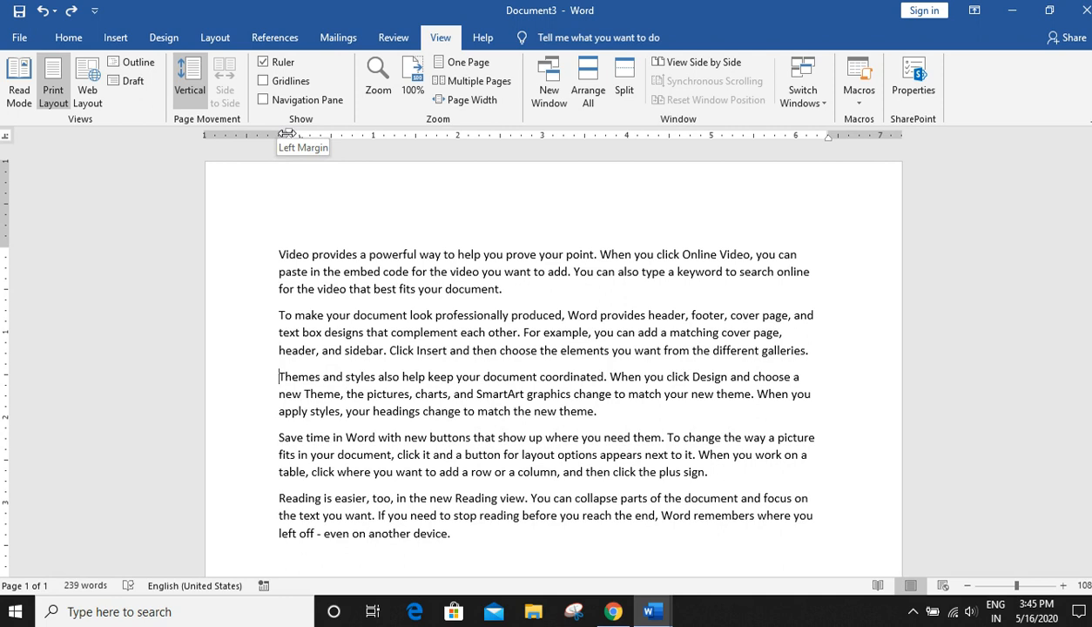
{"action": "mouse_move", "coordinate": [288, 134]}
{"action": "left_mouse_down"}
{"action": "mouse_move", "coordinate": [433, 150]}
{"action": "mouse_move", "coordinate": [253, 144]}
{"action": "left_mouse_up"}
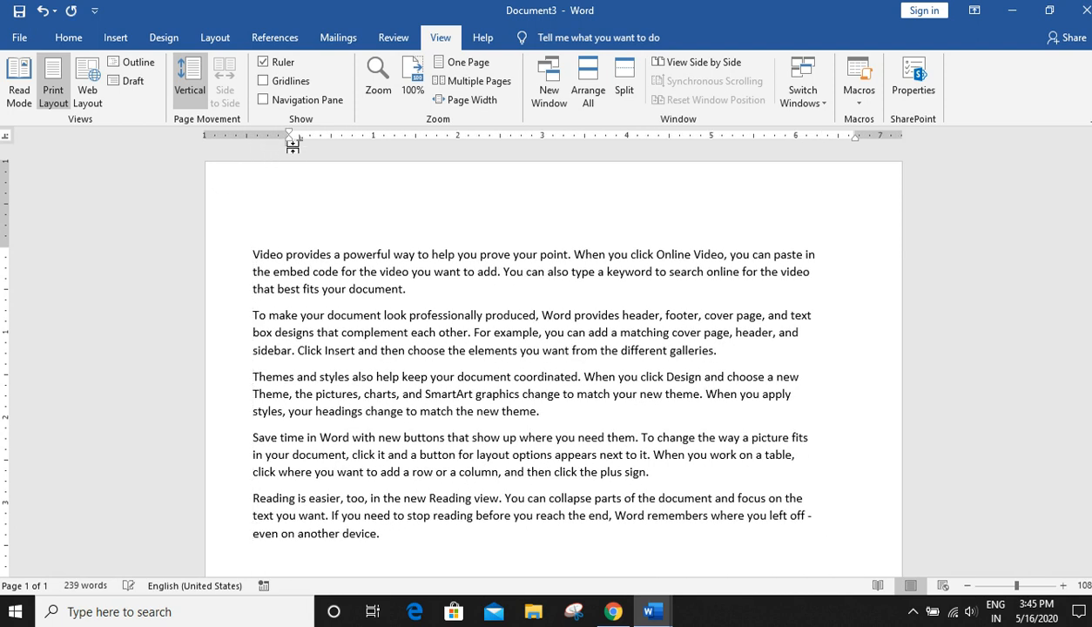
- Try shifting the fourth paragraph's indent on the ruler, then drag the left margin slightly back inward
{"action": "left_click", "coordinate": [256, 447]}
{"action": "mouse_move", "coordinate": [288, 141]}
{"action": "left_mouse_down"}
{"action": "mouse_move", "coordinate": [311, 146]}
{"action": "mouse_move", "coordinate": [277, 139]}
{"action": "mouse_move", "coordinate": [331, 144]}
{"action": "mouse_move", "coordinate": [278, 150]}
{"action": "mouse_move", "coordinate": [291, 138]}
{"action": "mouse_move", "coordinate": [336, 140]}
{"action": "mouse_move", "coordinate": [277, 141]}
{"action": "left_mouse_up"}
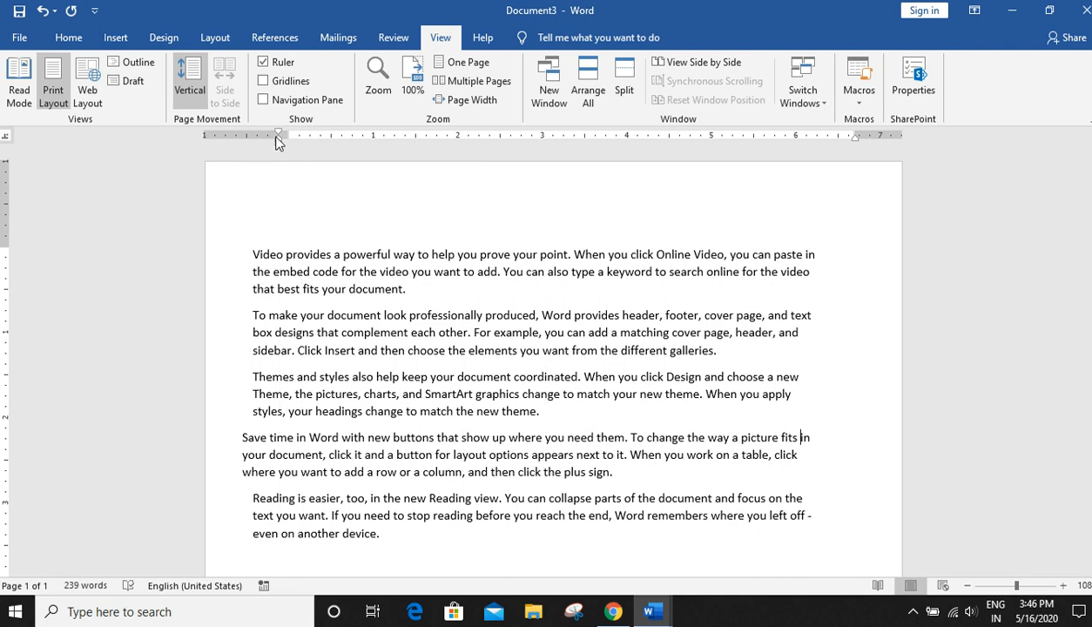
{"action": "mouse_move", "coordinate": [273, 137]}
{"action": "left_mouse_down"}
{"action": "mouse_move", "coordinate": [300, 139]}
{"action": "mouse_move", "coordinate": [278, 141]}
{"action": "left_mouse_up"}
{"action": "mouse_move", "coordinate": [285, 144]}
{"action": "left_mouse_down"}
{"action": "mouse_move", "coordinate": [265, 141]}
{"action": "mouse_move", "coordinate": [287, 151]}
{"action": "left_mouse_up"}
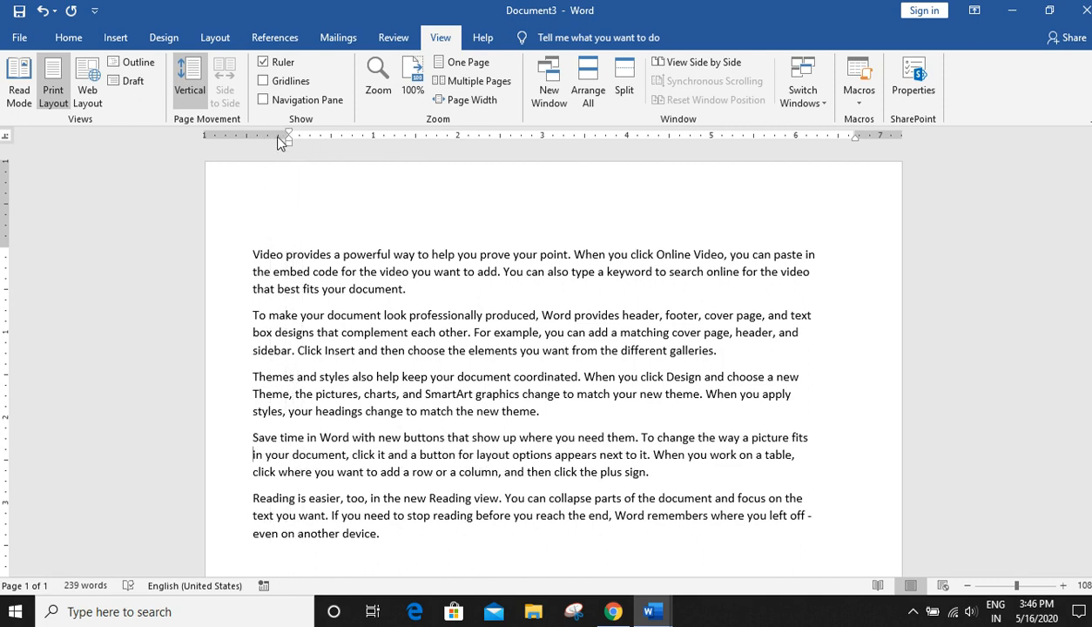
{"action": "mouse_move", "coordinate": [289, 135]}
{"action": "left_mouse_down"}
{"action": "mouse_move", "coordinate": [271, 139]}
{"action": "mouse_move", "coordinate": [311, 141]}
{"action": "mouse_move", "coordinate": [263, 141]}
{"action": "left_mouse_up"}
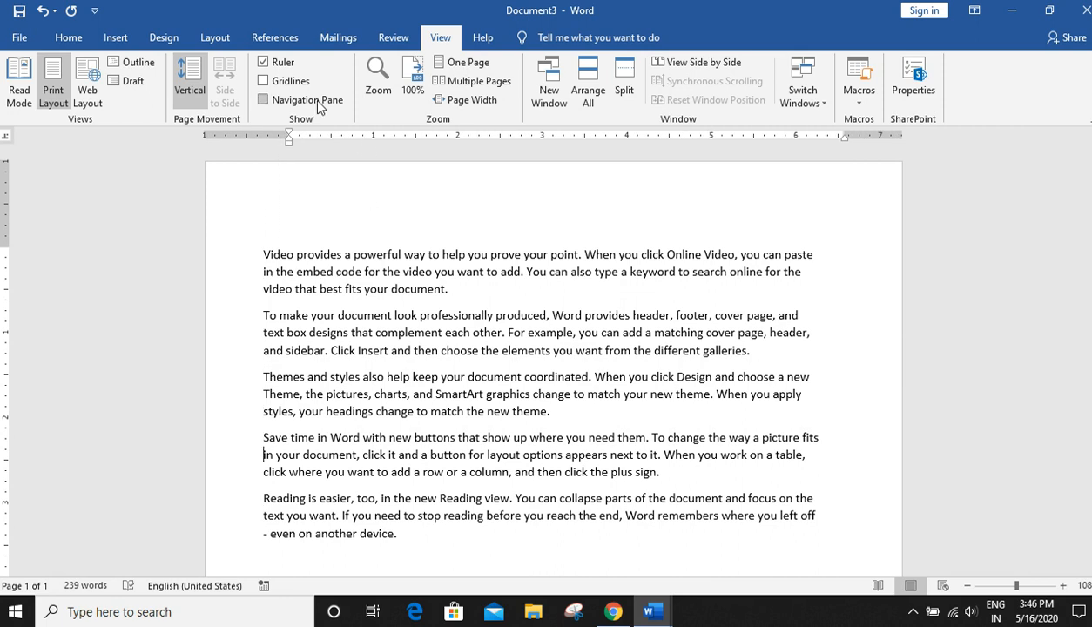
- Show the gridlines on the page
{"action": "left_click", "coordinate": [296, 83]}
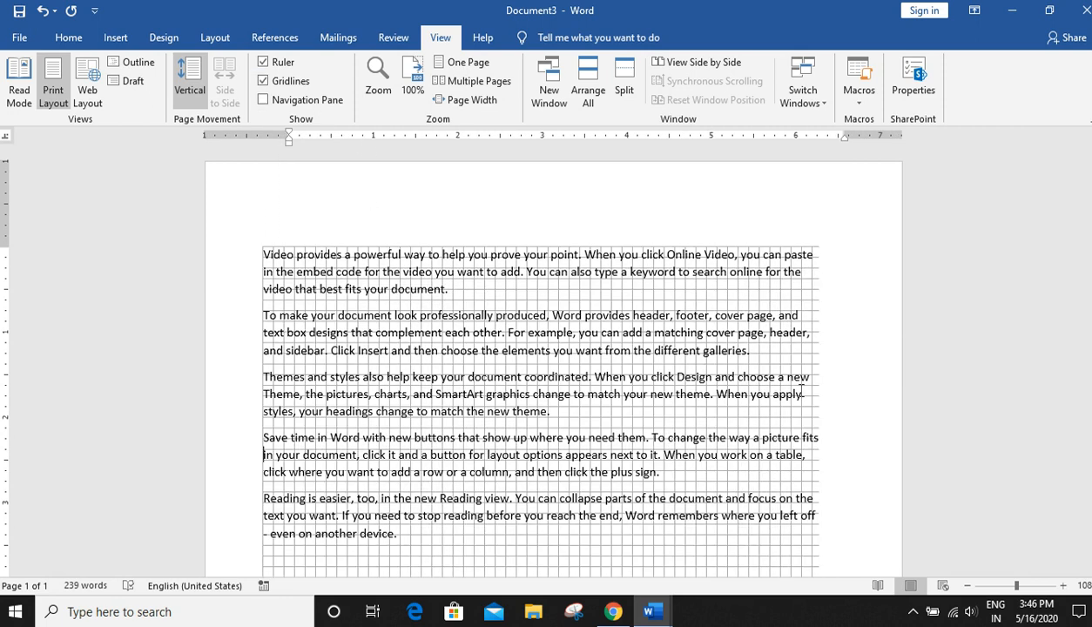
{"action": "scroll", "coordinate": [800, 395], "scroll_direction": "down", "scroll_amount": 3}
{"action": "scroll", "coordinate": [800, 394], "scroll_direction": "down", "scroll_amount": 10}
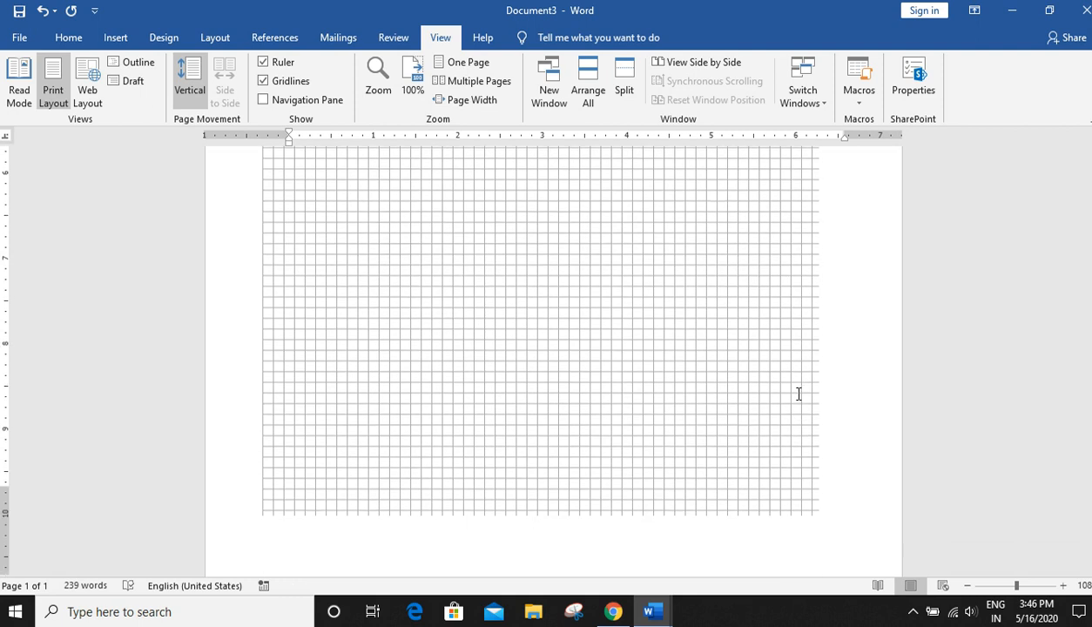
- Scroll back to the top of the page and hide the gridlines
{"action": "scroll", "coordinate": [799, 394], "scroll_direction": "up", "scroll_amount": 10}
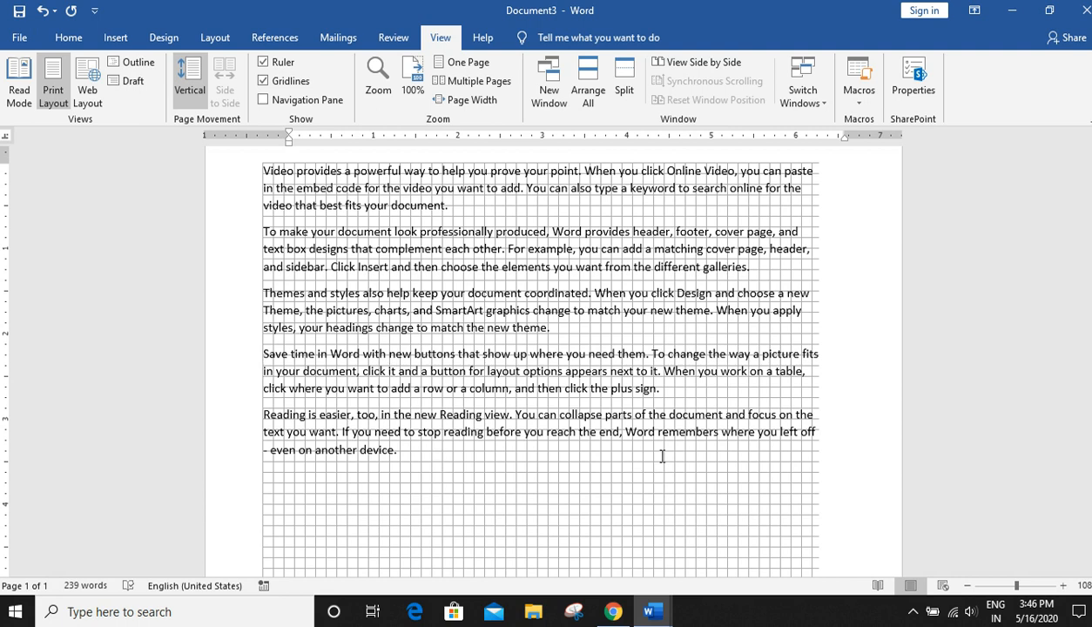
{"action": "scroll", "coordinate": [655, 458], "scroll_direction": "up", "scroll_amount": 2}
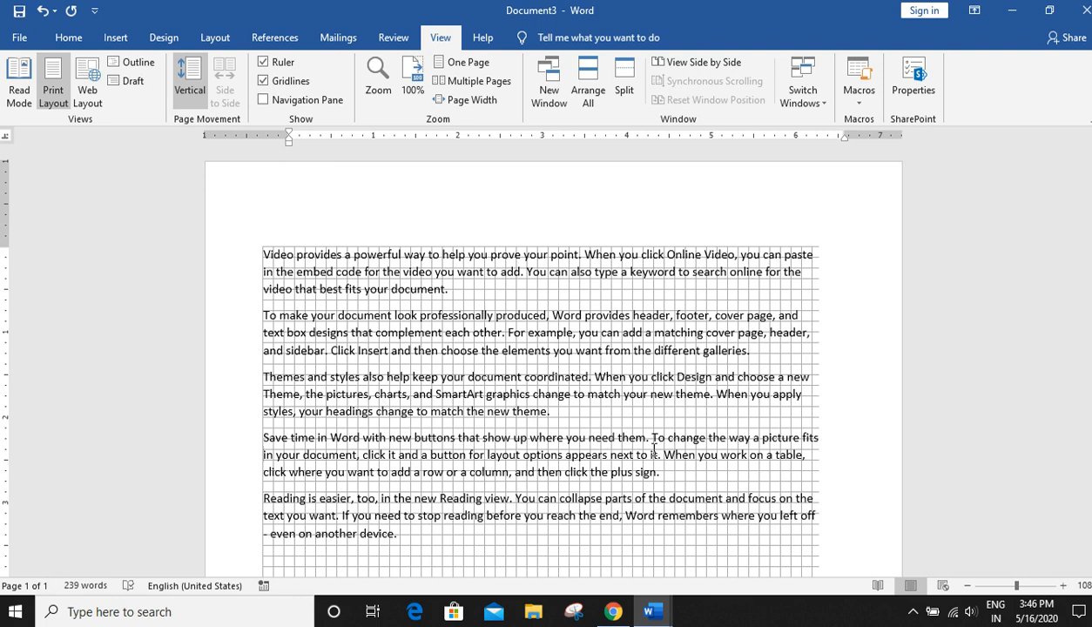
{"action": "left_click", "coordinate": [266, 81]}
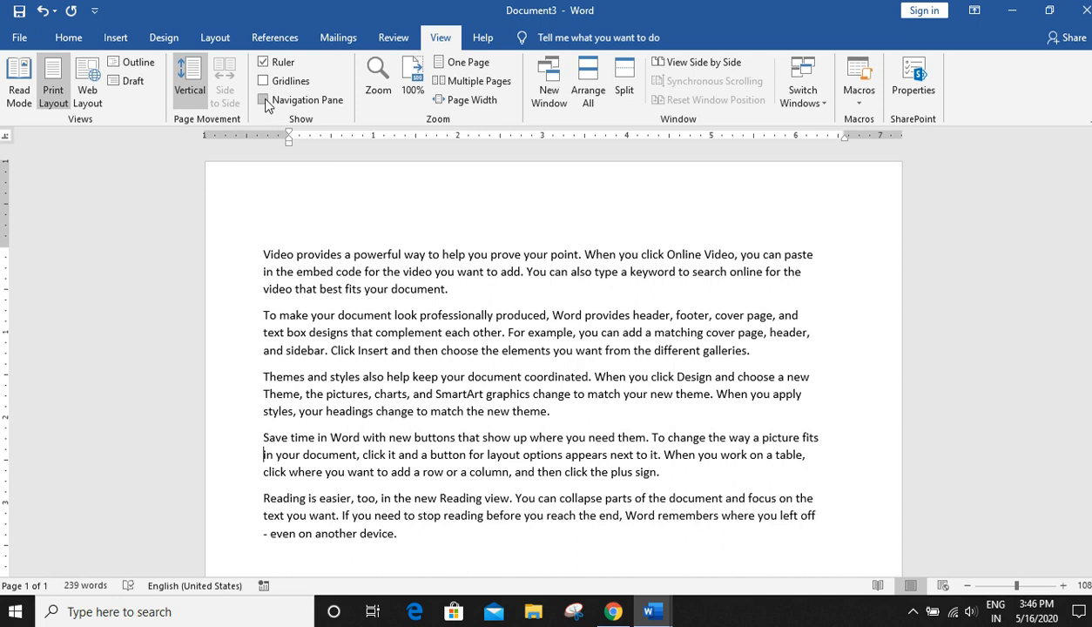
- Open the Navigation pane beside the document and close it again
{"action": "left_click", "coordinate": [264, 100]}
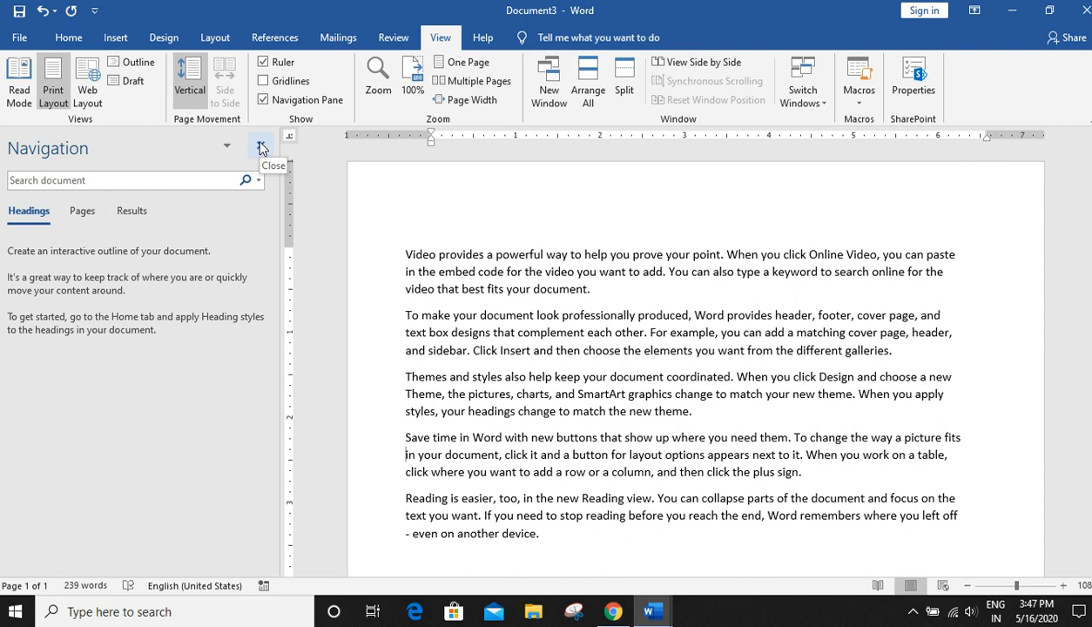
{"action": "left_click", "coordinate": [261, 149]}
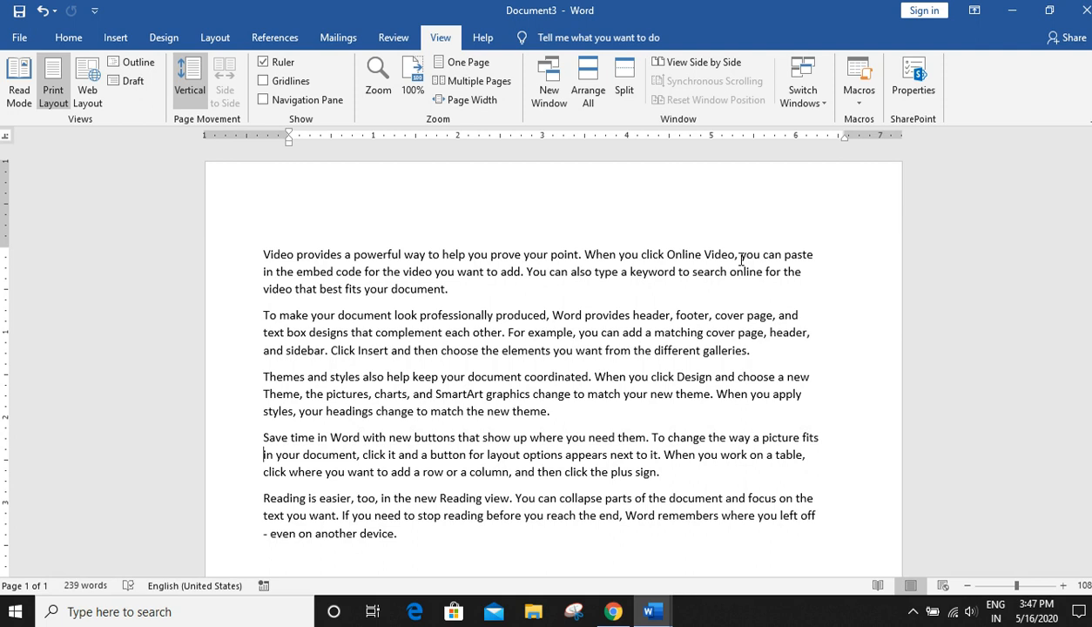
{"action": "left_click", "coordinate": [912, 614]}
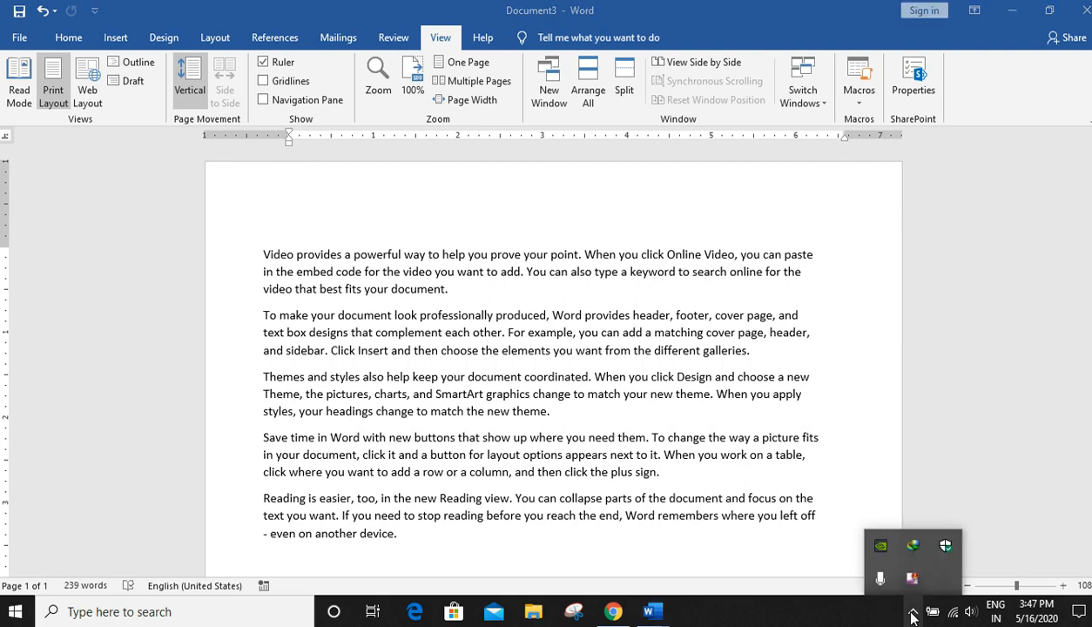